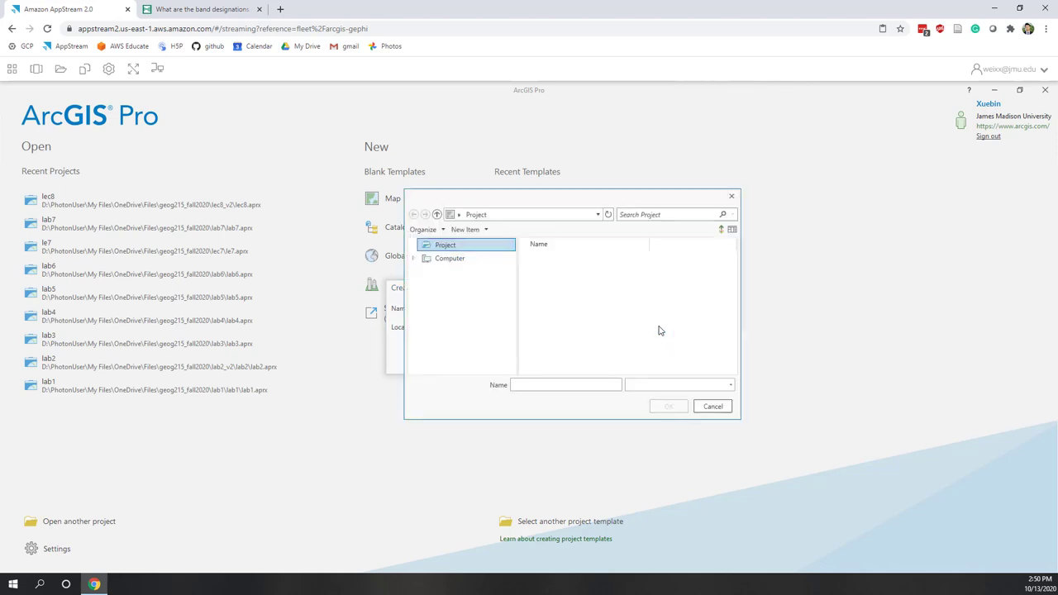
Step: Browse the new project location to the geog215_fall2020 folder under PhotonUser, My Files, OneDrive, Files on the AppStreamUsers (D:) drive
{"action": "left_click", "coordinate": [463, 325]}
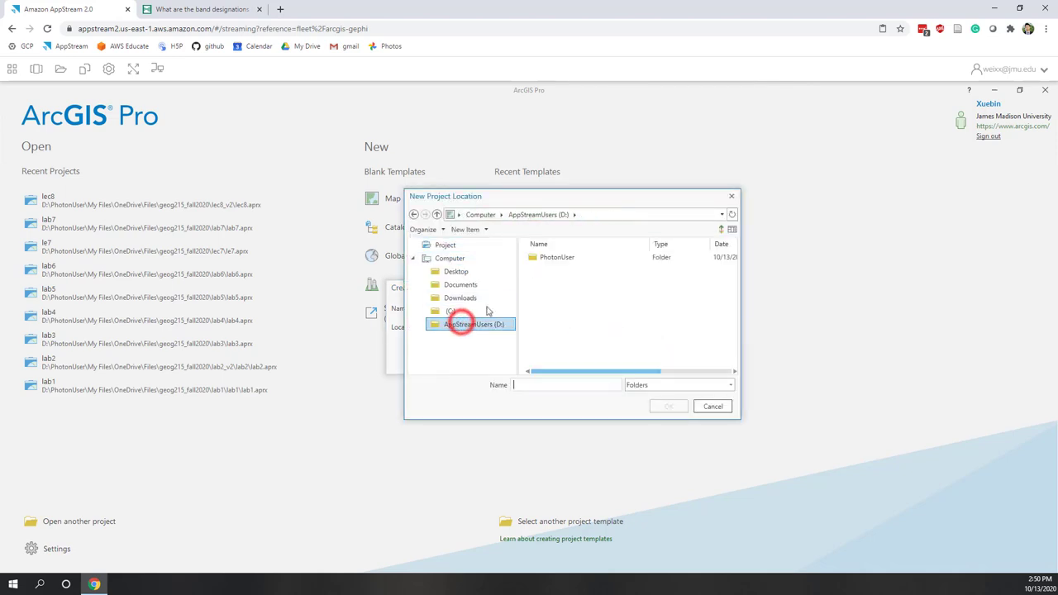
{"action": "double_click", "coordinate": [565, 259]}
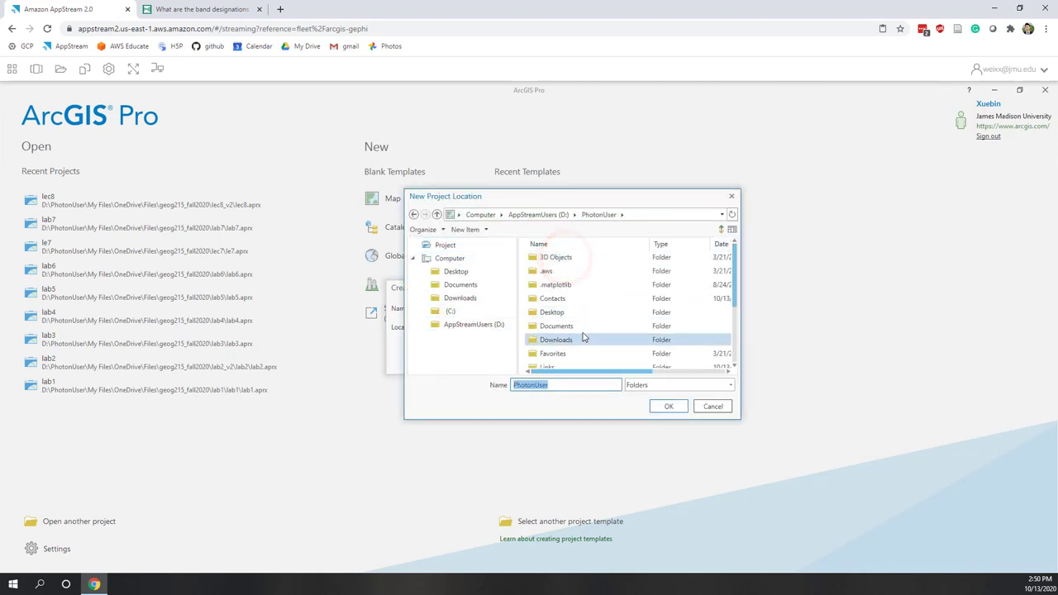
{"action": "scroll", "coordinate": [582, 336], "scroll_direction": "down", "scroll_amount": 2}
{"action": "scroll", "coordinate": [583, 336], "scroll_direction": "up", "scroll_amount": 2}
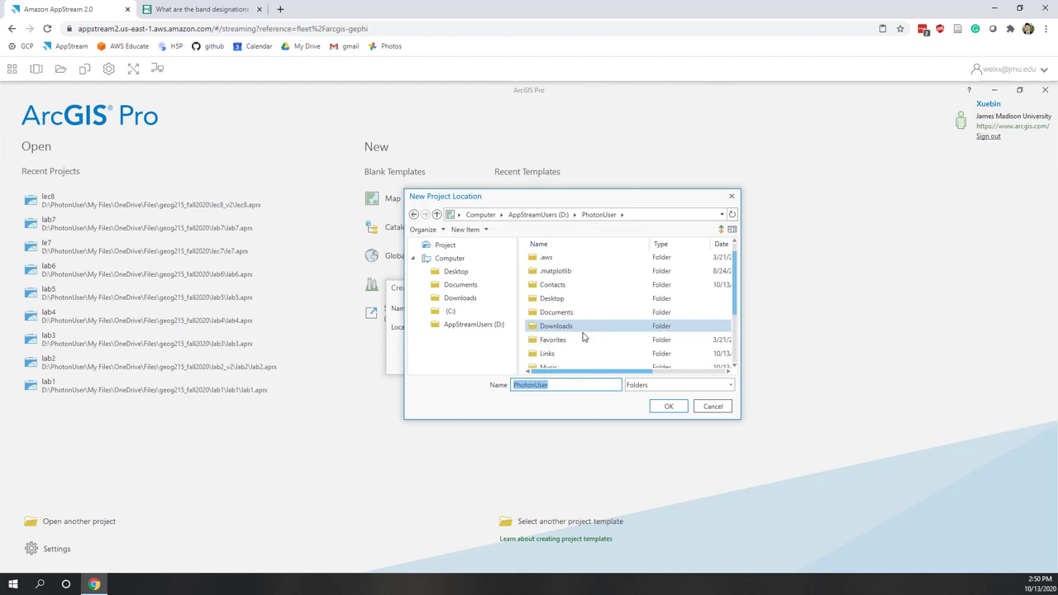
{"action": "scroll", "coordinate": [583, 337], "scroll_direction": "down", "scroll_amount": 2}
{"action": "left_click", "coordinate": [565, 298]}
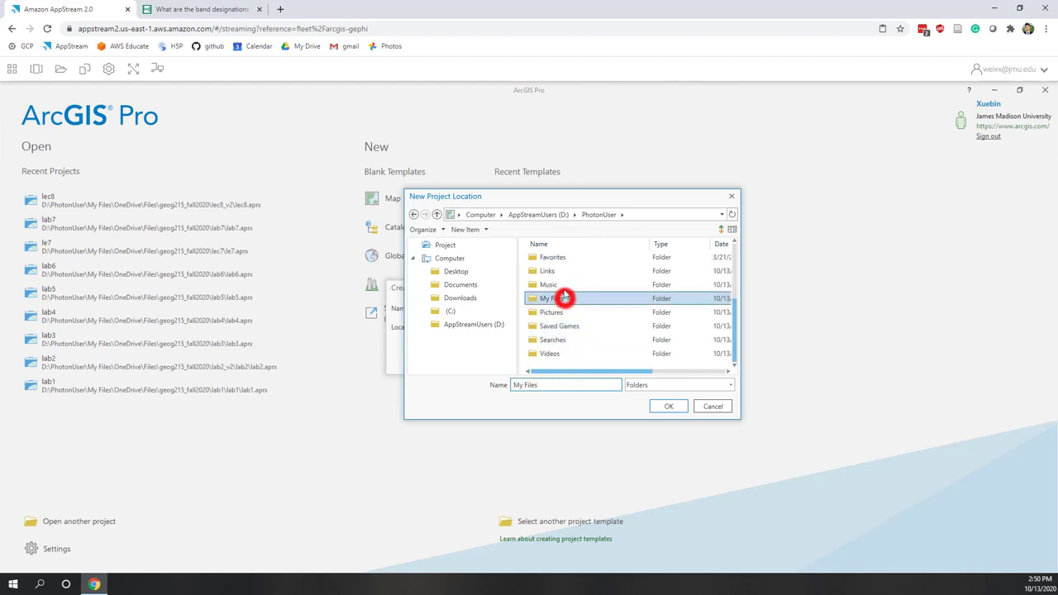
{"action": "double_click", "coordinate": [565, 298]}
{"action": "double_click", "coordinate": [561, 272]}
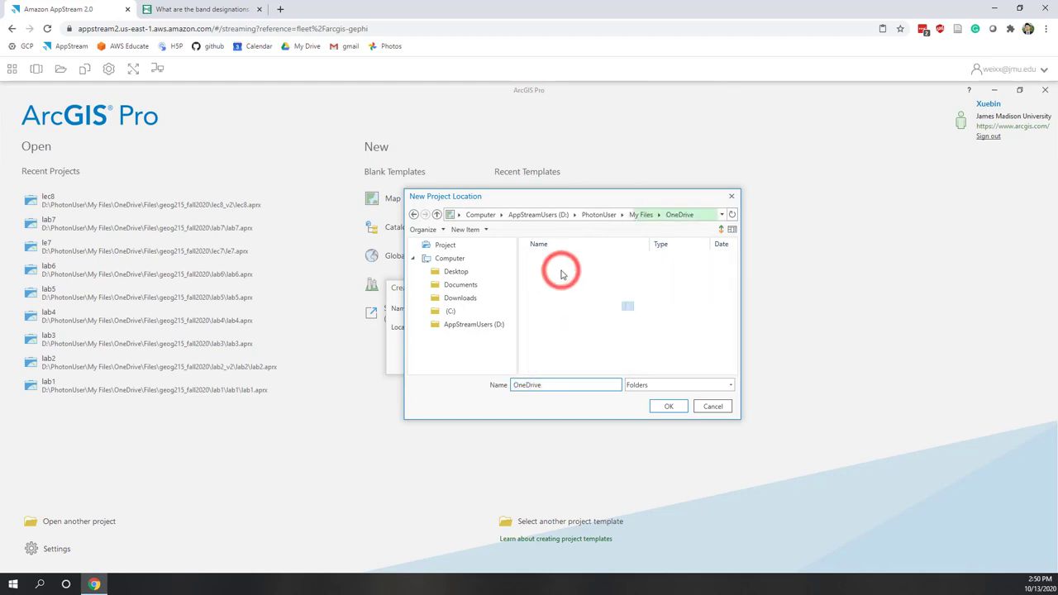
{"action": "double_click", "coordinate": [555, 259]}
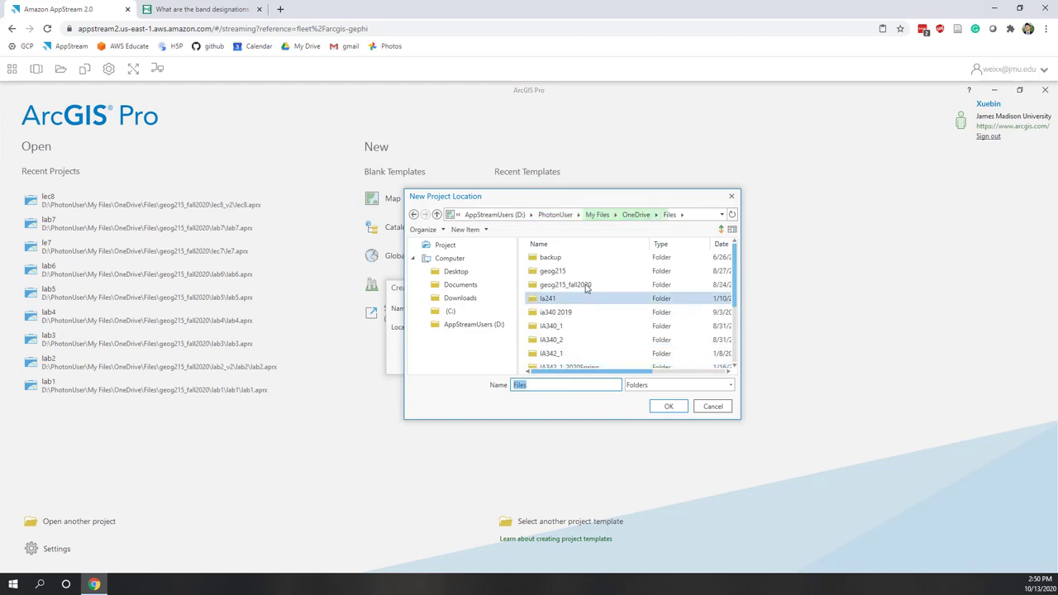
{"action": "double_click", "coordinate": [579, 285]}
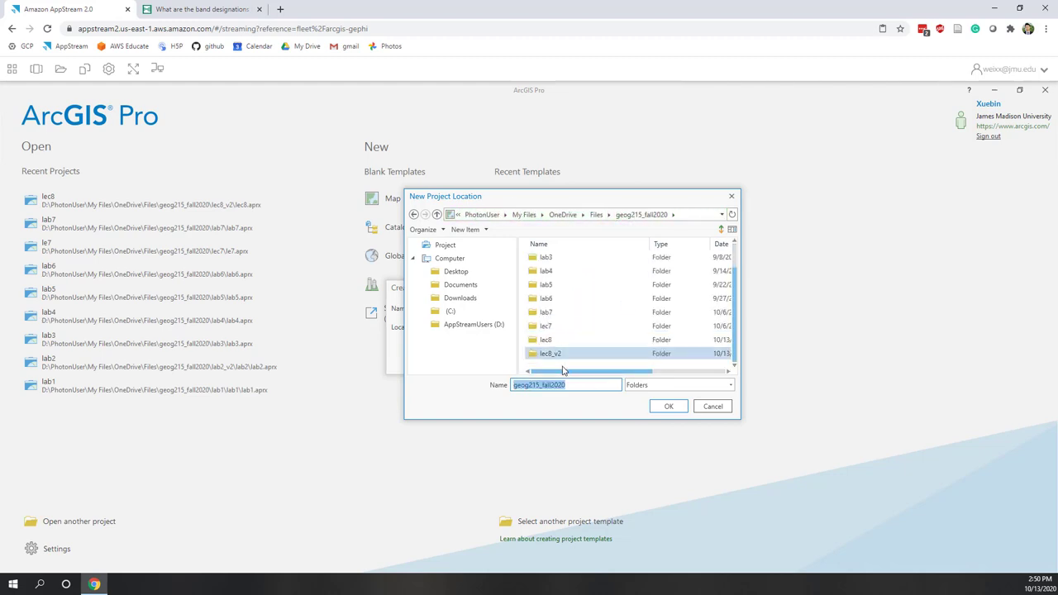
Step: Create a lab8 folder inside geog215_fall2020, choose it as the project location and create the project
{"action": "right_click", "coordinate": [562, 368]}
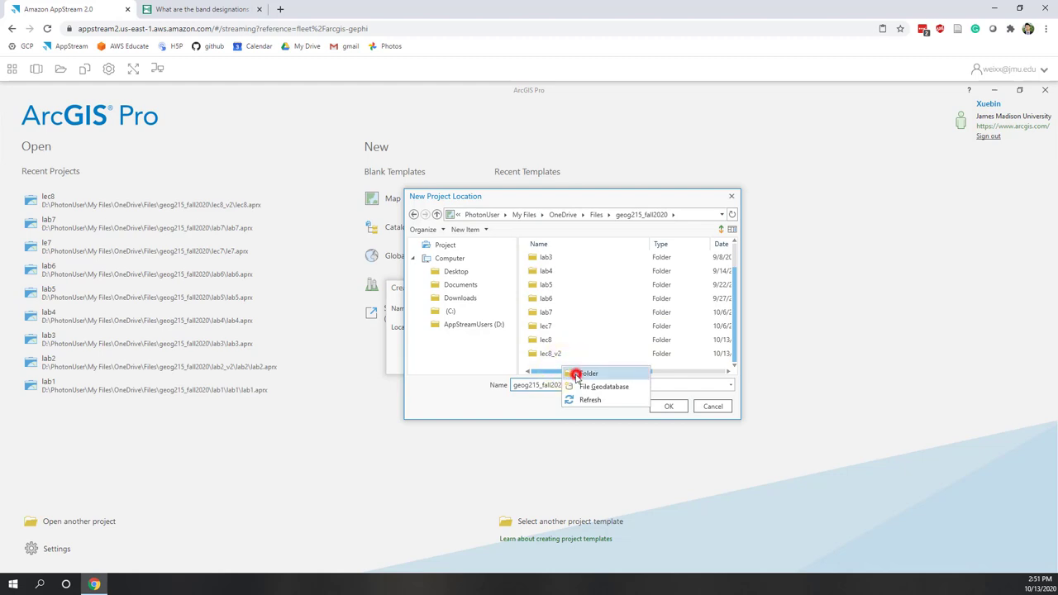
{"action": "left_click", "coordinate": [577, 373]}
{"action": "type", "text": "lab8"}
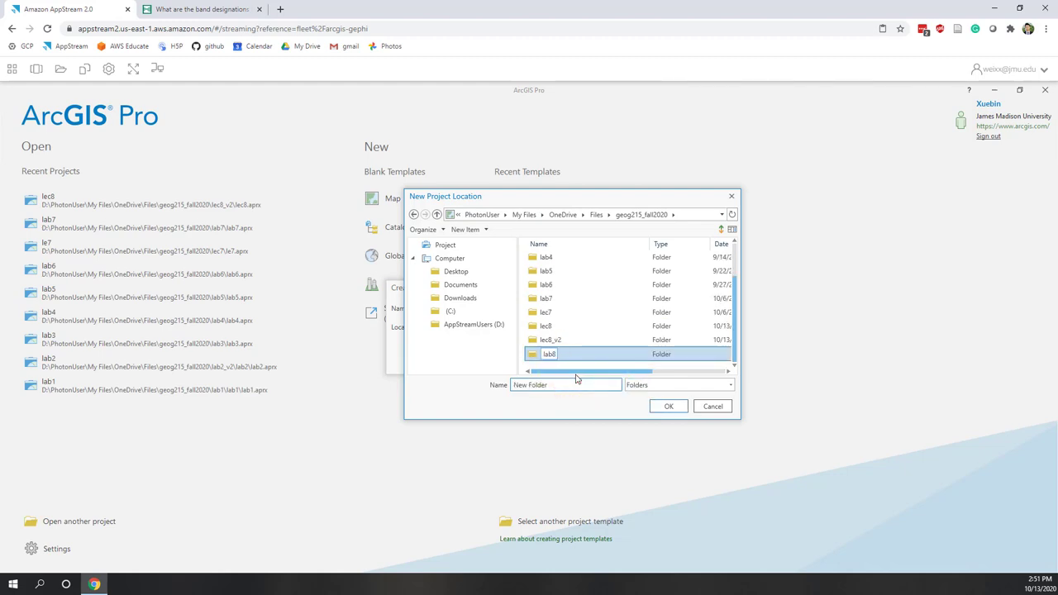
{"action": "key", "text": "Return"}
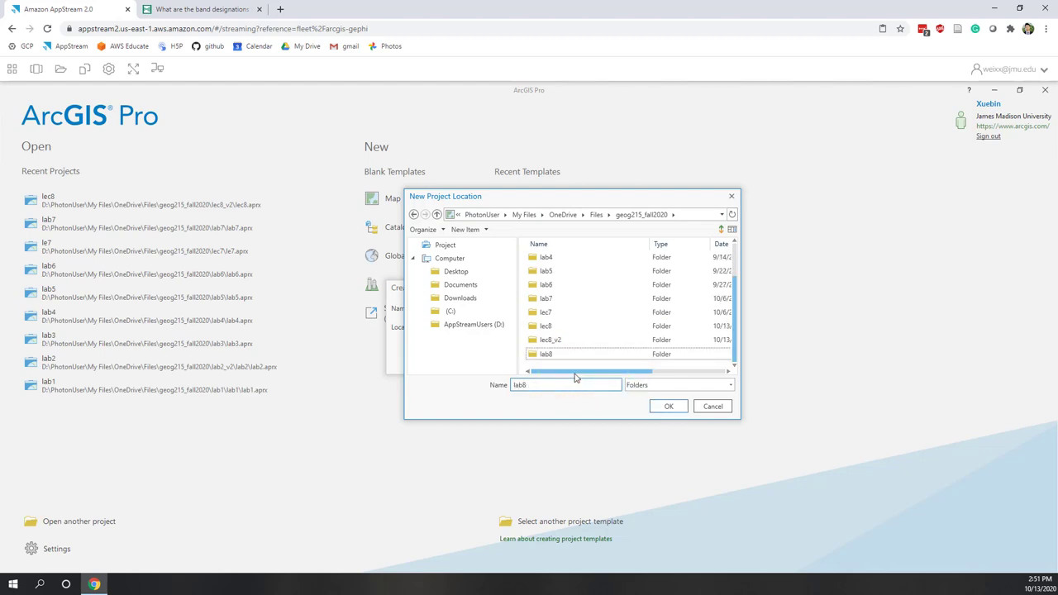
{"action": "left_click", "coordinate": [557, 354]}
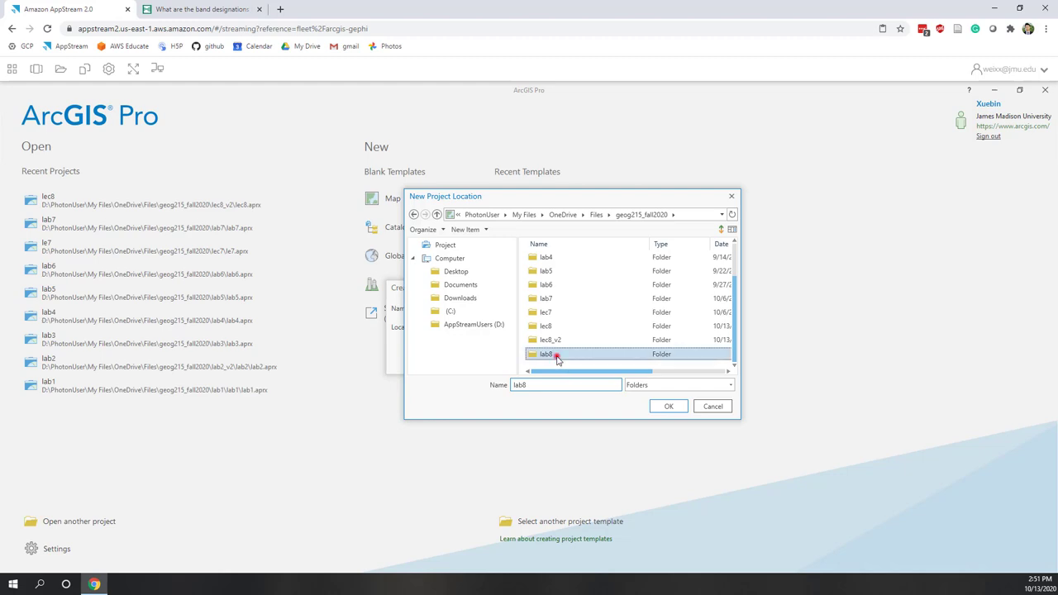
{"action": "left_click", "coordinate": [668, 407]}
{"action": "left_click", "coordinate": [602, 362]}
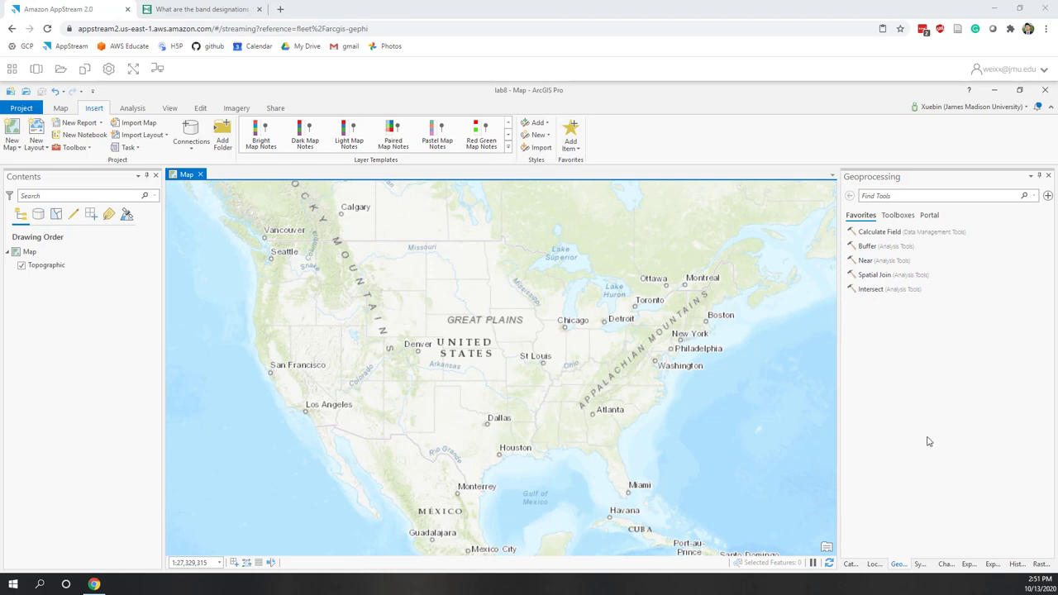
Step: Search all portal content in the catalog for "dem harrisonburg"
{"action": "left_click", "coordinate": [850, 564]}
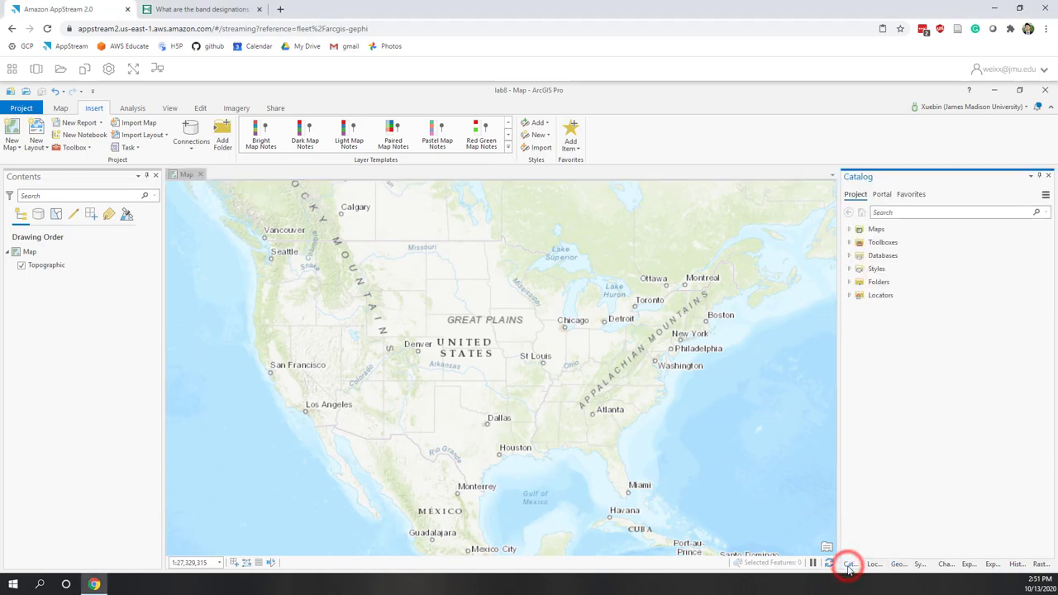
{"action": "left_click", "coordinate": [881, 194]}
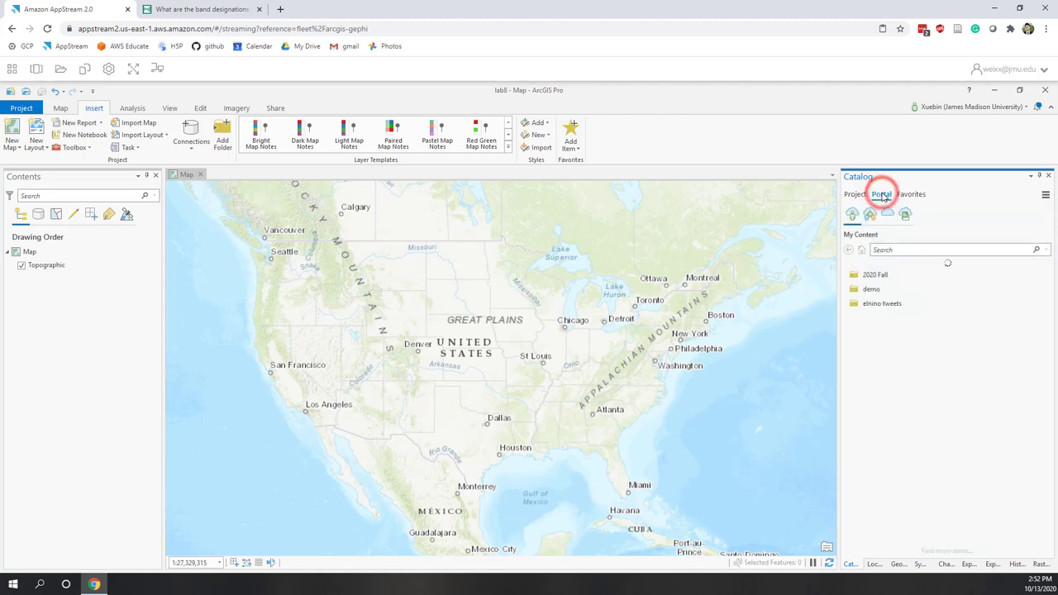
{"action": "left_click", "coordinate": [888, 214]}
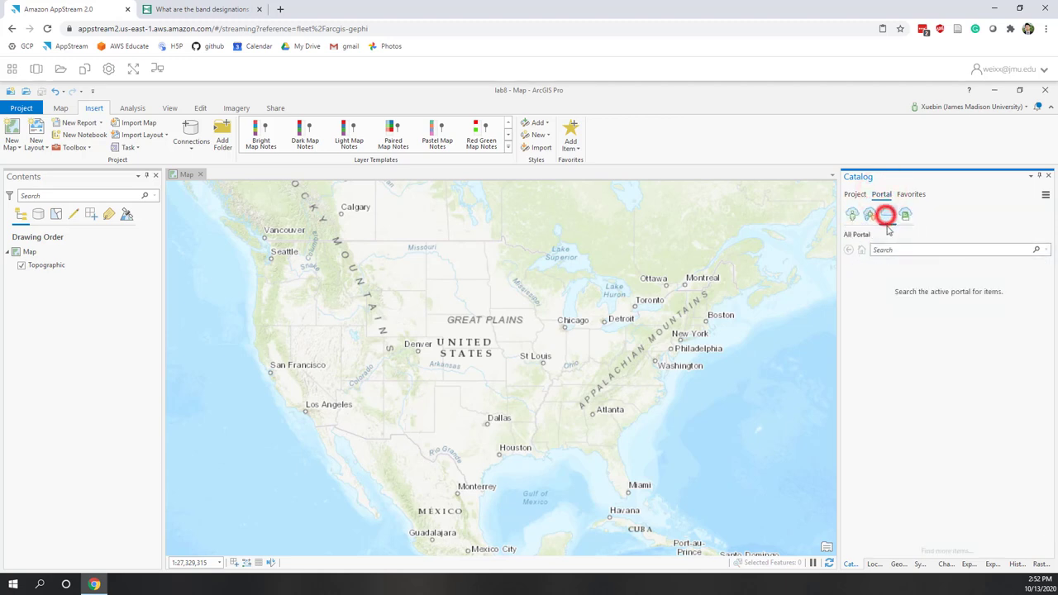
{"action": "left_click", "coordinate": [885, 250]}
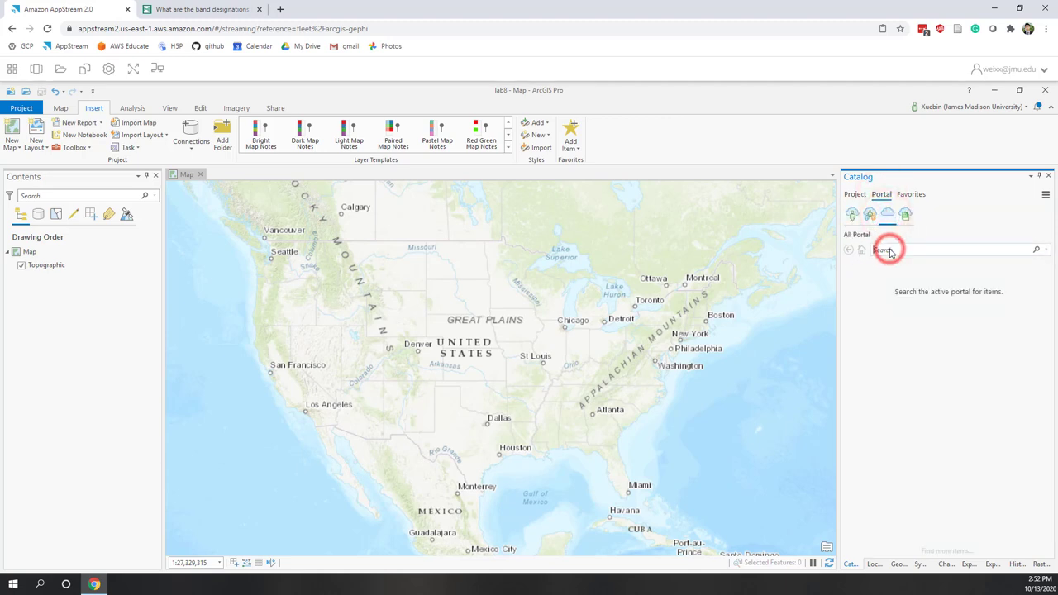
{"action": "type", "text": "d"}
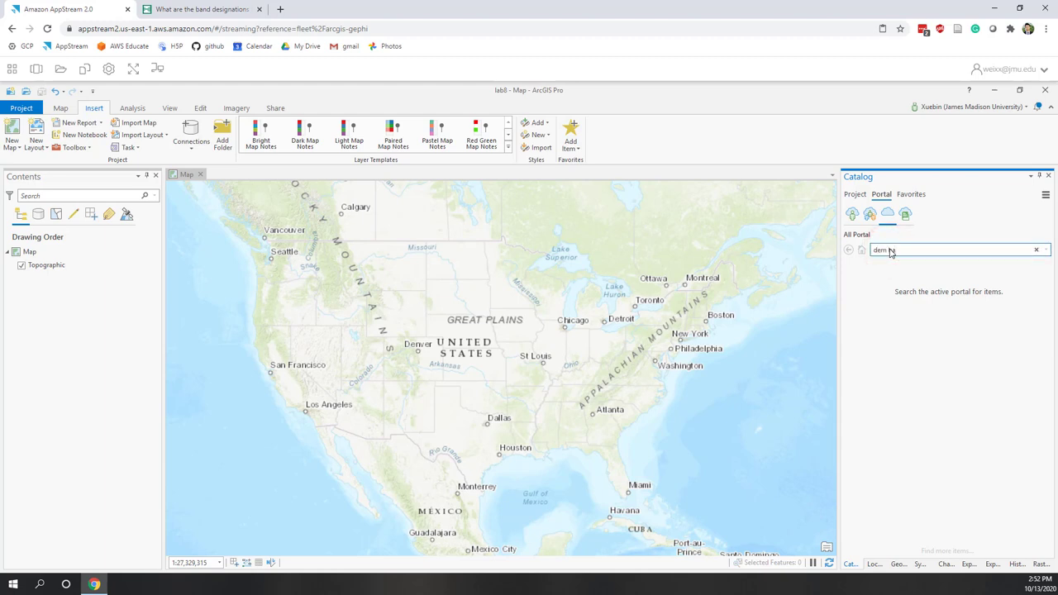
{"action": "type", "text": "em harrisonburg"}
{"action": "key", "text": "Return"}
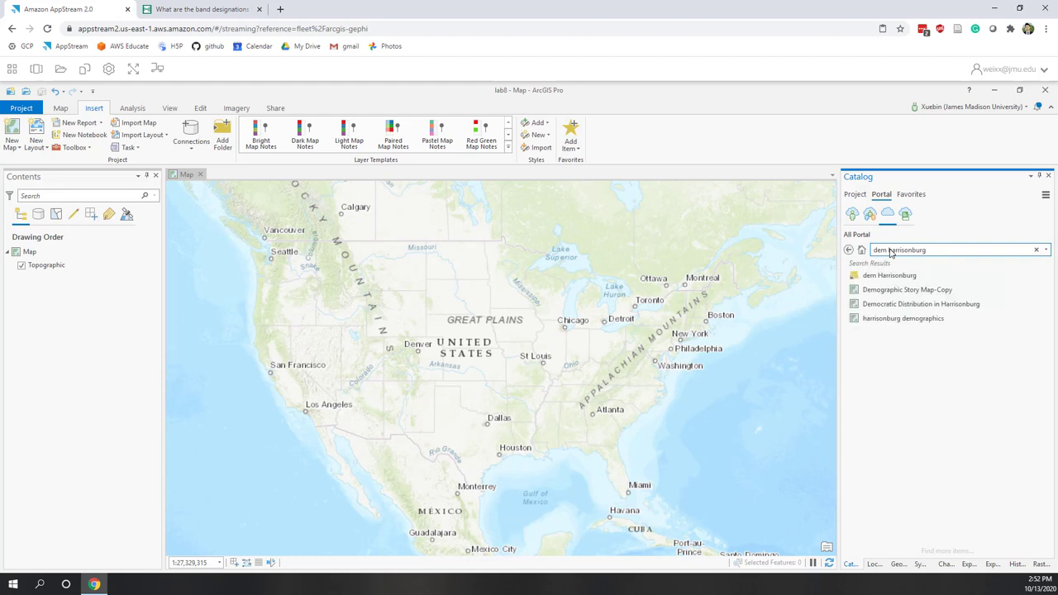
Step: Add the dem Harrisonburg layer package from the search results to the map
{"action": "left_click", "coordinate": [886, 280]}
{"action": "mouse_move", "coordinate": [907, 281]}
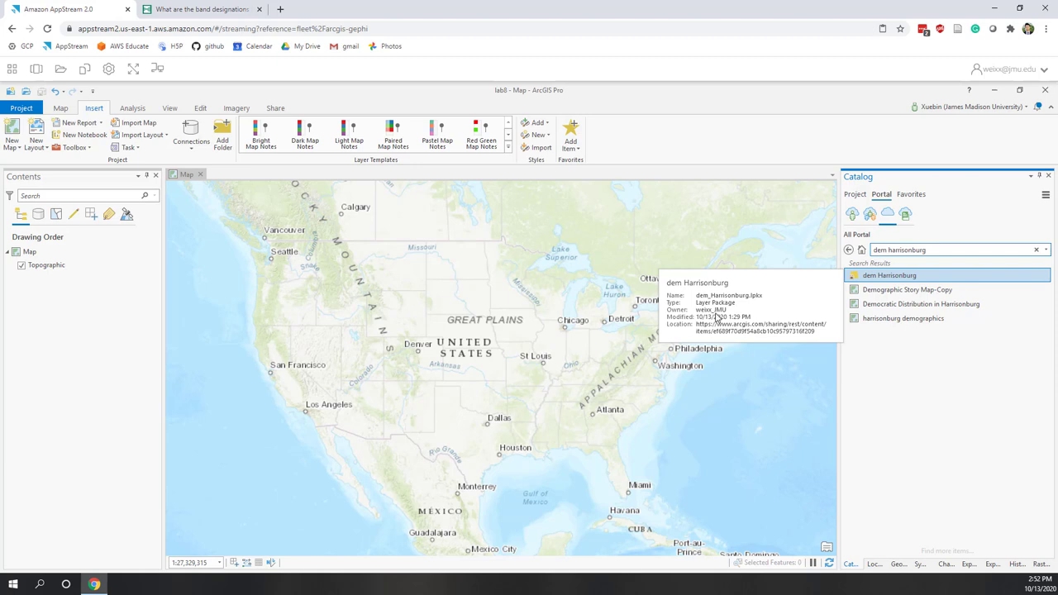
{"action": "left_click_drag", "start_coordinate": [858, 283], "coordinate": [550, 275]}
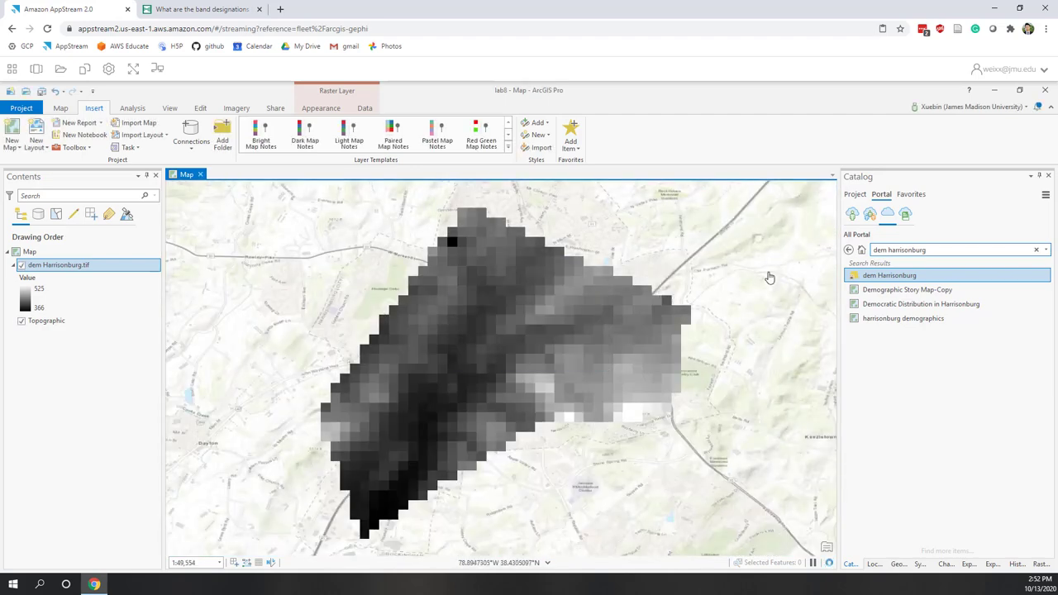
Step: Search all portal content for "landsat harrisonburg", correcting the spelling of the place name
{"action": "left_click", "coordinate": [954, 250]}
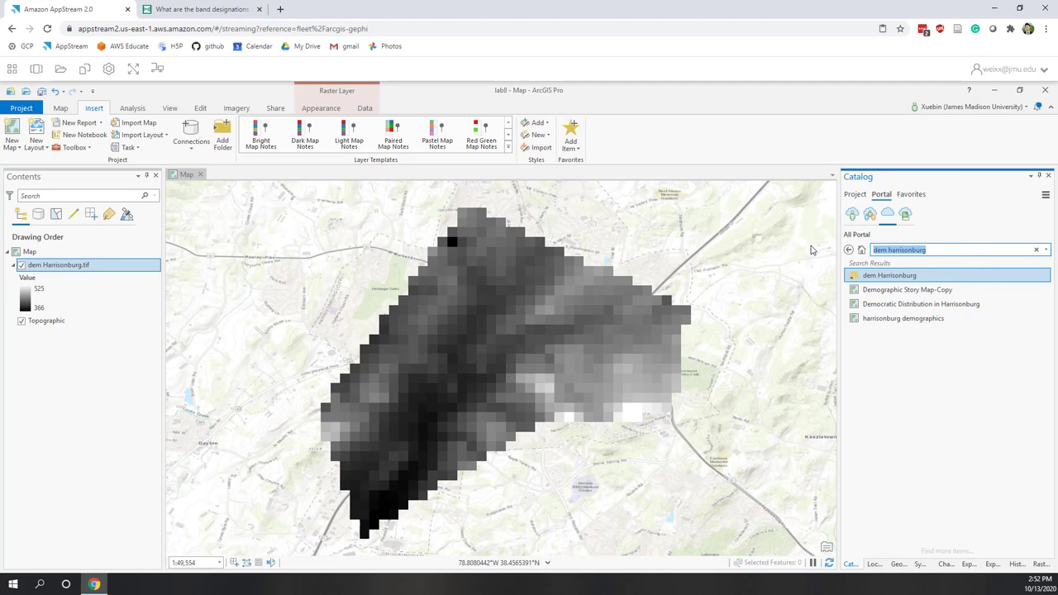
{"action": "type", "text": "landsat harriosnburg"}
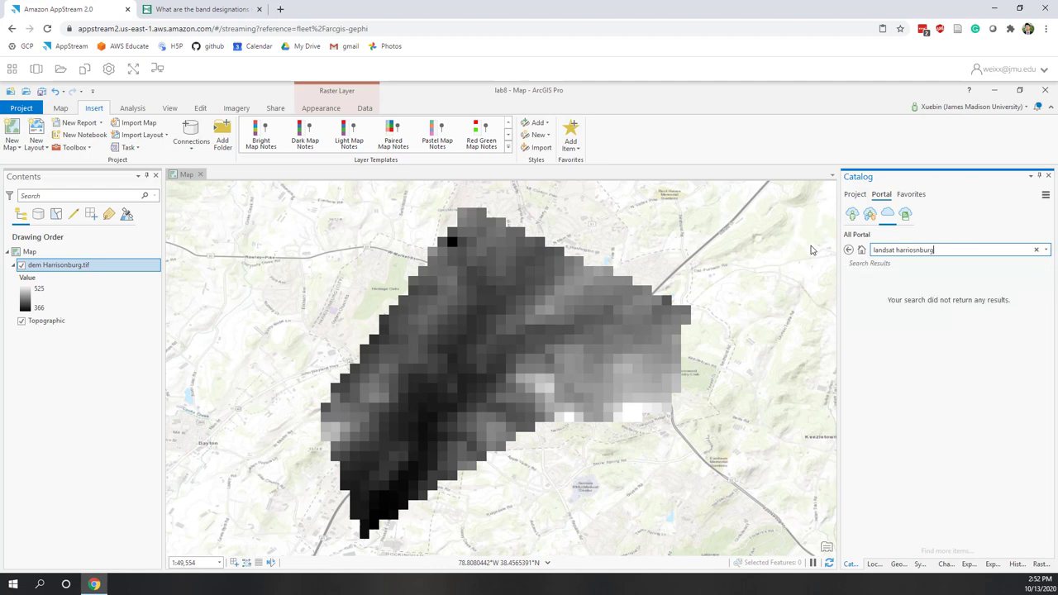
{"action": "double_click", "coordinate": [956, 250]}
{"action": "key", "text": "BackSpace"}
{"action": "key", "text": "Return"}
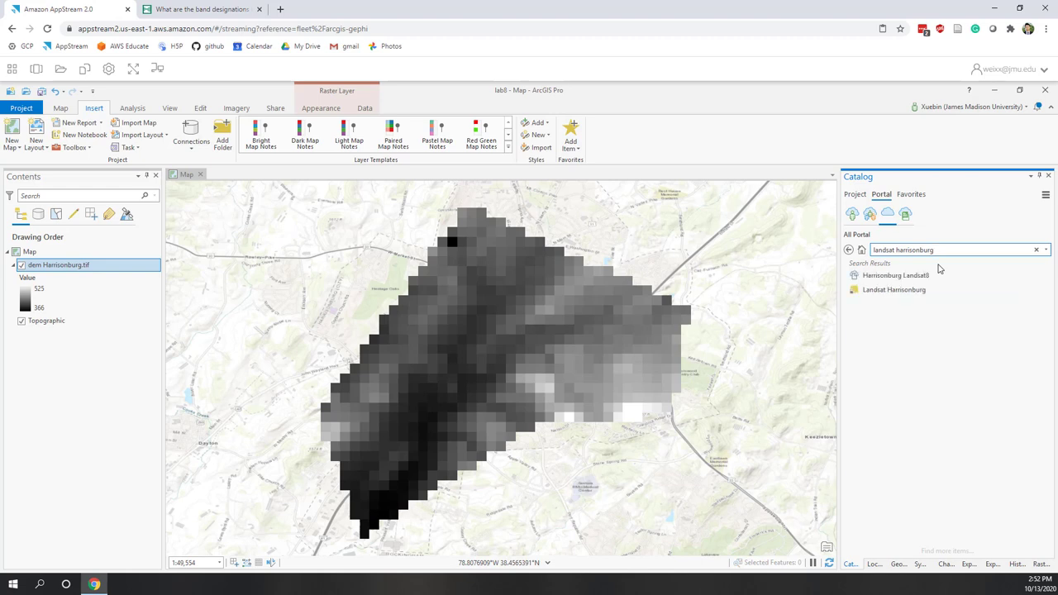
Step: Compare the details of the two Landsat results and add the Landsat Harrisonburg layer package to the map
{"action": "left_click", "coordinate": [900, 286]}
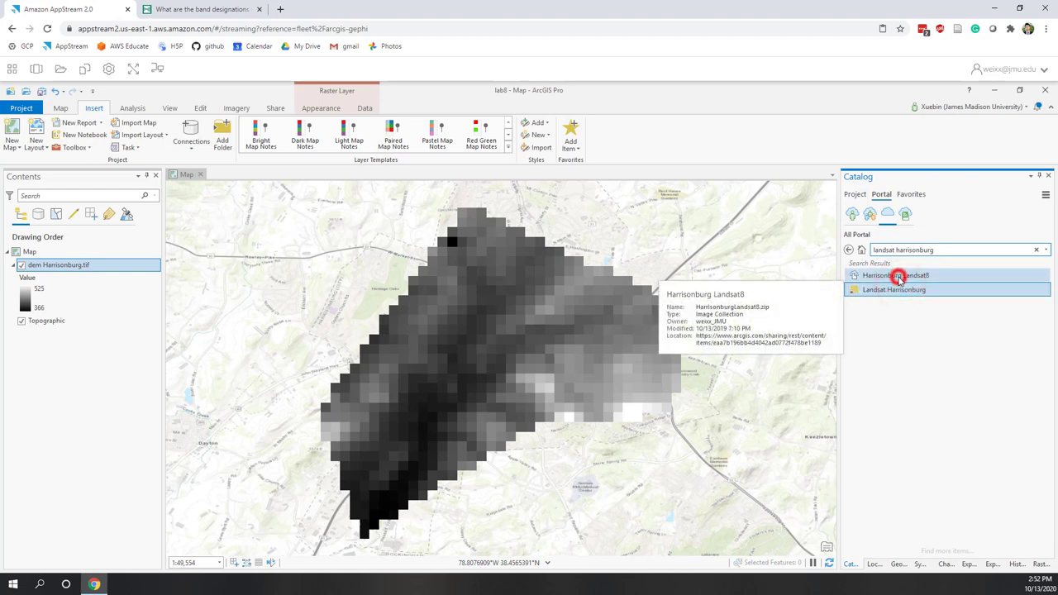
{"action": "left_click", "coordinate": [900, 278]}
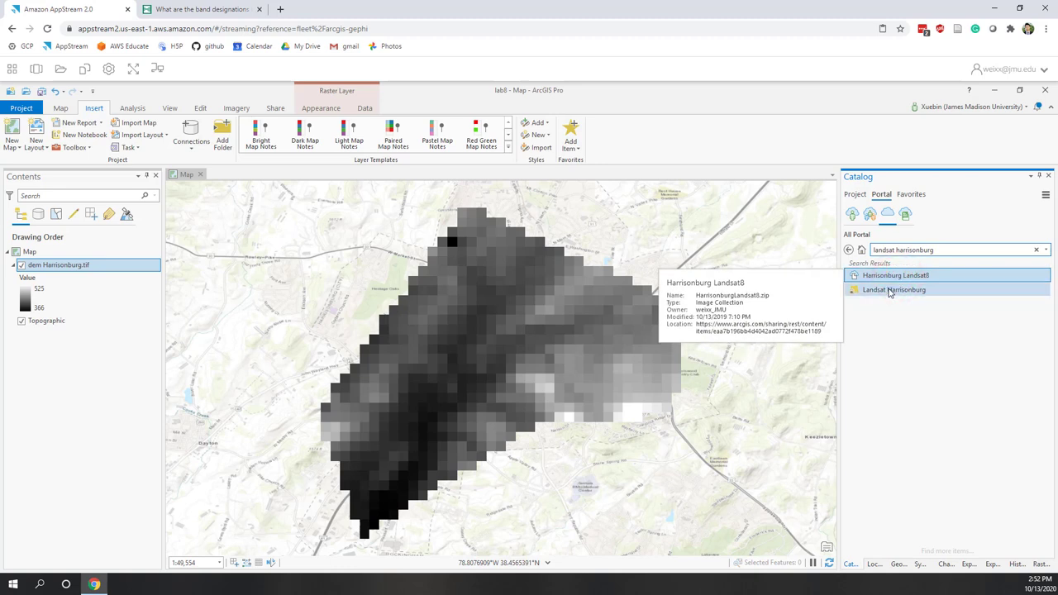
{"action": "left_click", "coordinate": [890, 291]}
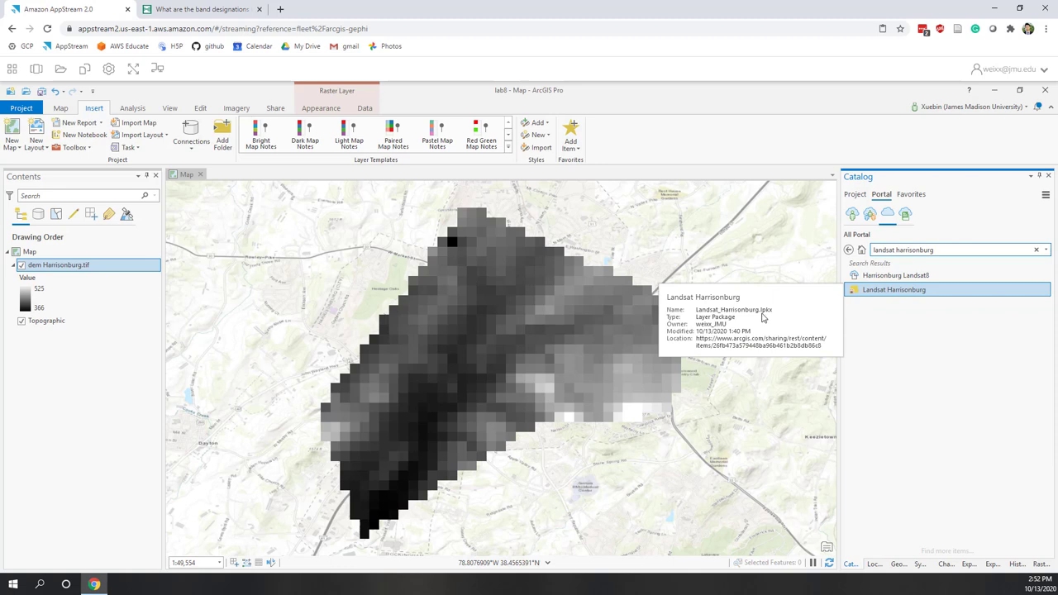
{"action": "left_click", "coordinate": [871, 279]}
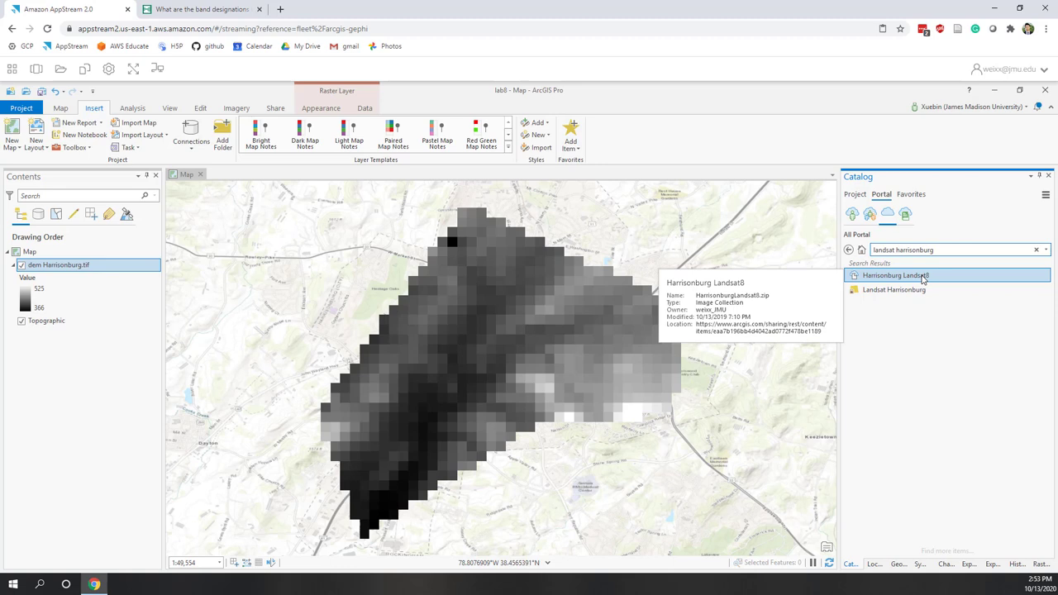
{"action": "left_click", "coordinate": [891, 289]}
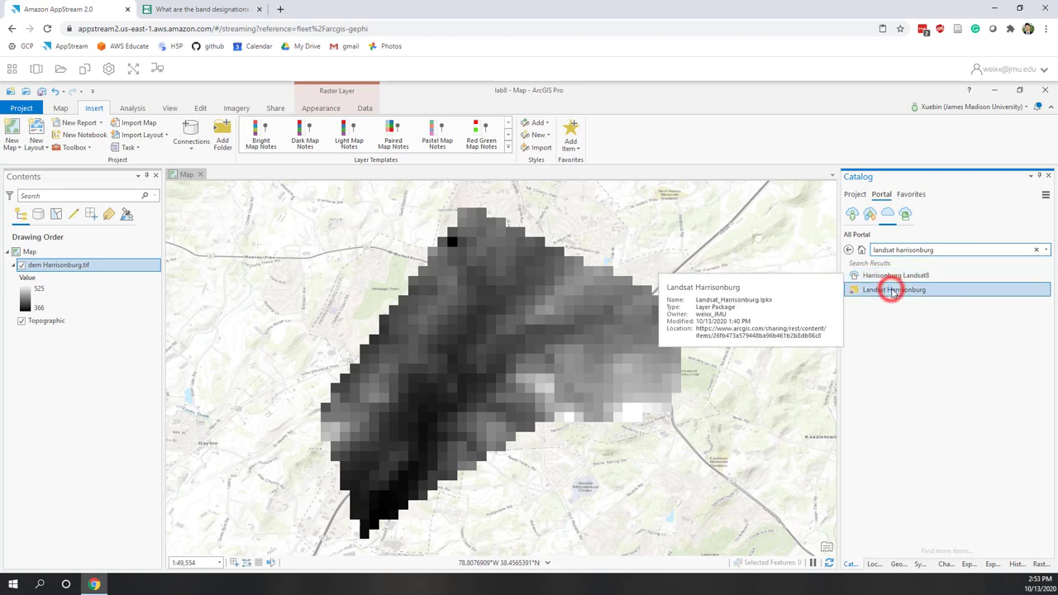
{"action": "left_click_drag", "start_coordinate": [874, 288], "coordinate": [566, 236]}
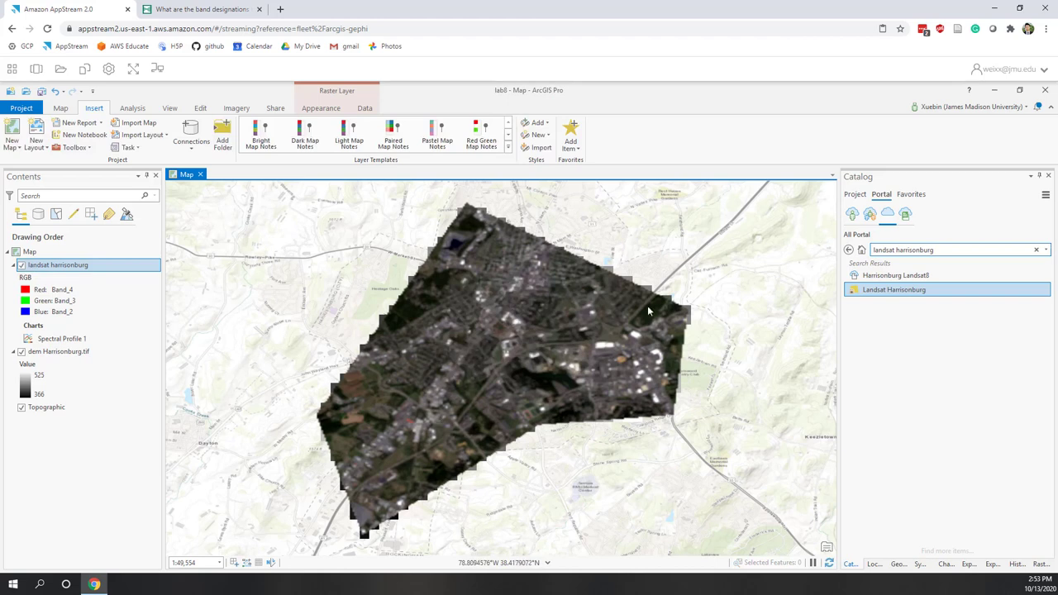
Step: Expand the project's lab8 folder and examine the contents of its lab8.gdb geodatabase
{"action": "left_click", "coordinate": [856, 194]}
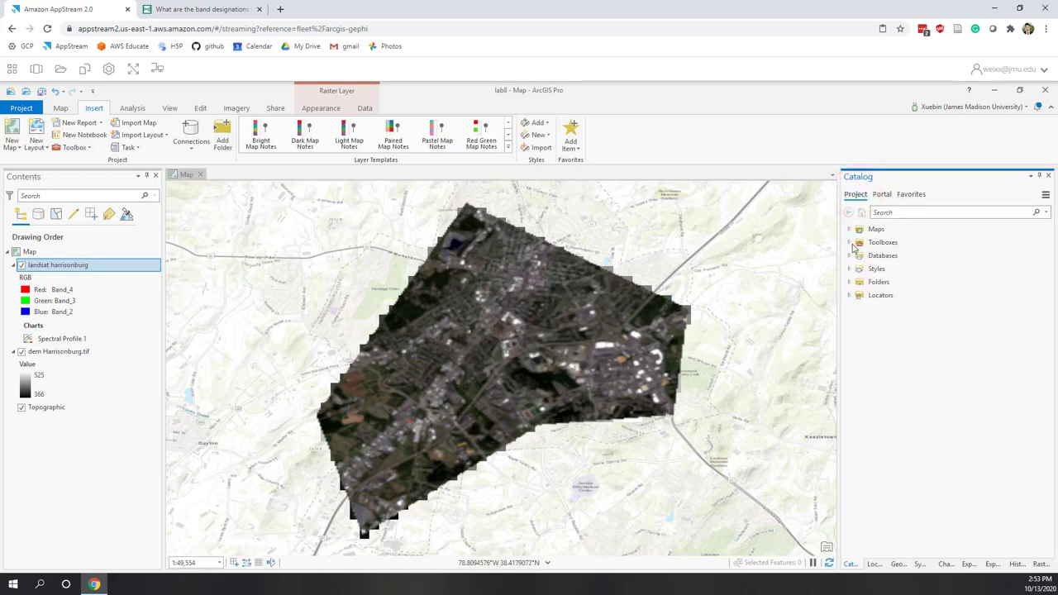
{"action": "left_click", "coordinate": [851, 283]}
{"action": "left_click", "coordinate": [859, 296]}
{"action": "left_click", "coordinate": [867, 321]}
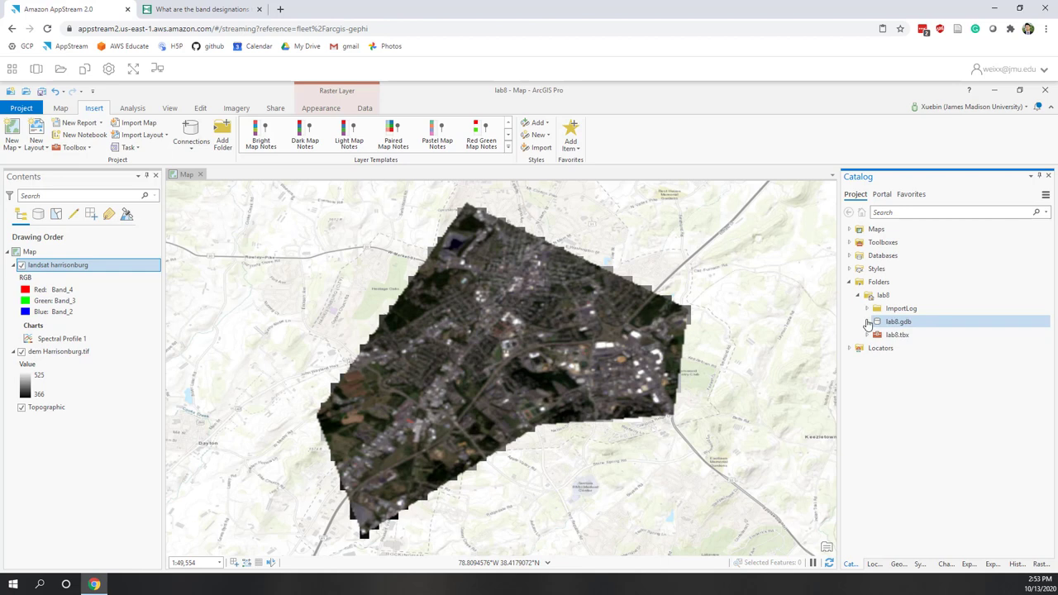
Step: Start a raster export of the landsat harrisonburg layer and choose the project's lab8.gdb geodatabase as the output location
{"action": "left_click", "coordinate": [85, 267]}
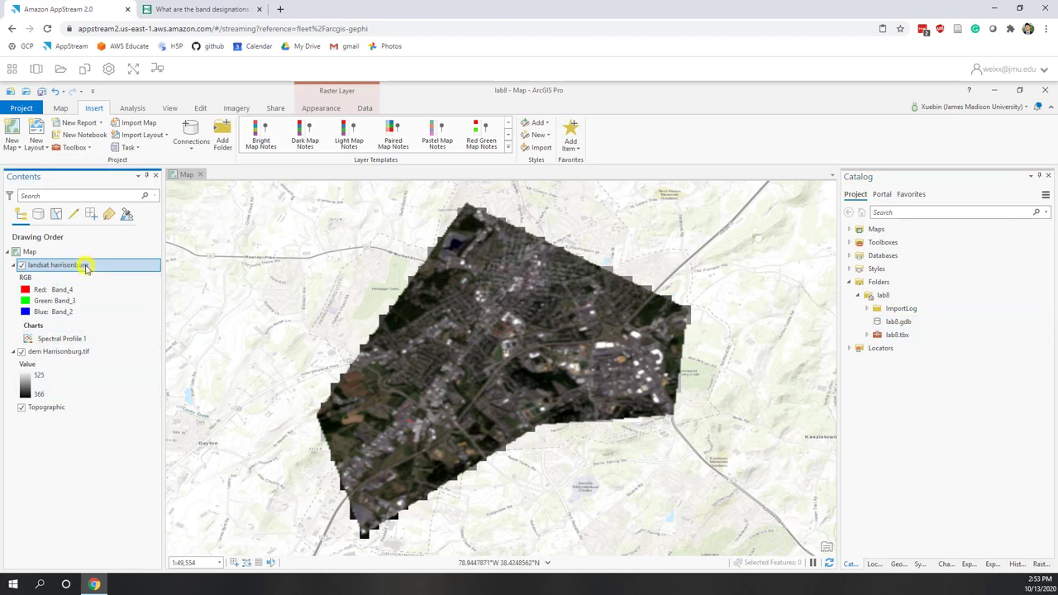
{"action": "right_click", "coordinate": [86, 268]}
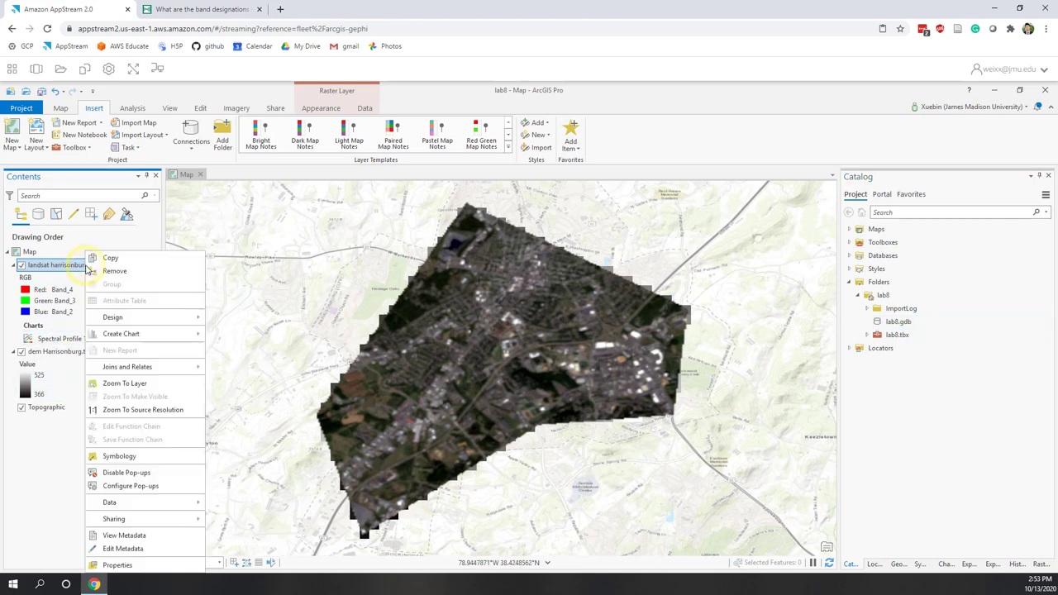
{"action": "left_click", "coordinate": [185, 503]}
{"action": "left_click", "coordinate": [235, 516]}
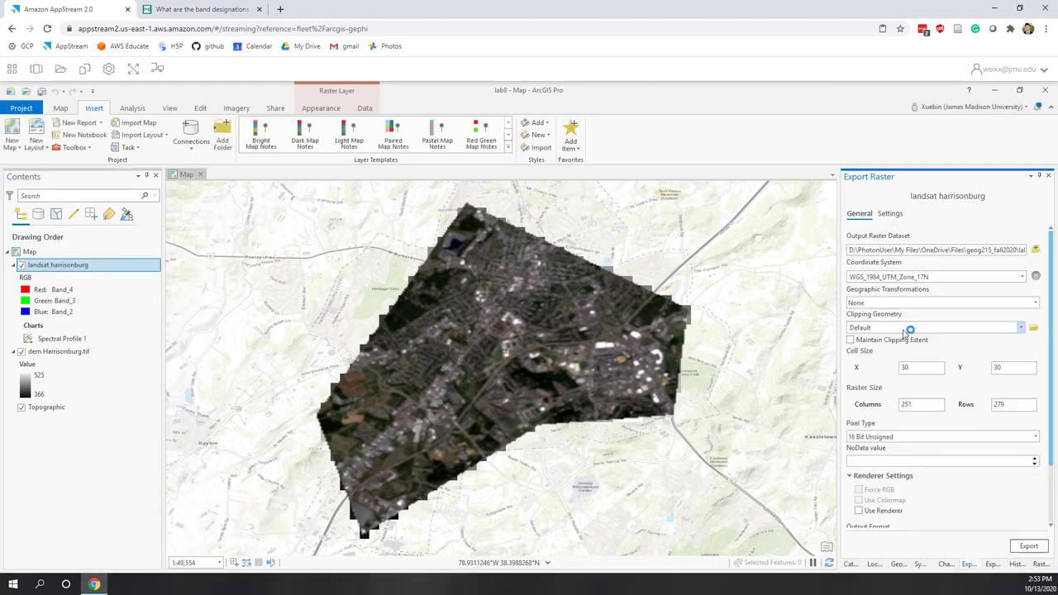
{"action": "left_click", "coordinate": [1039, 250]}
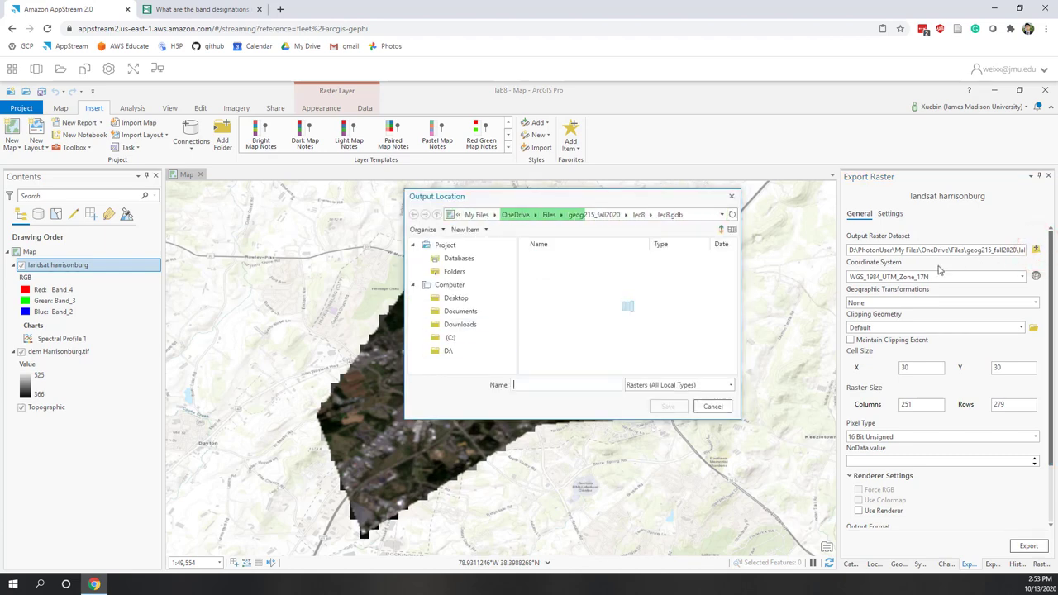
{"action": "left_click", "coordinate": [639, 215]}
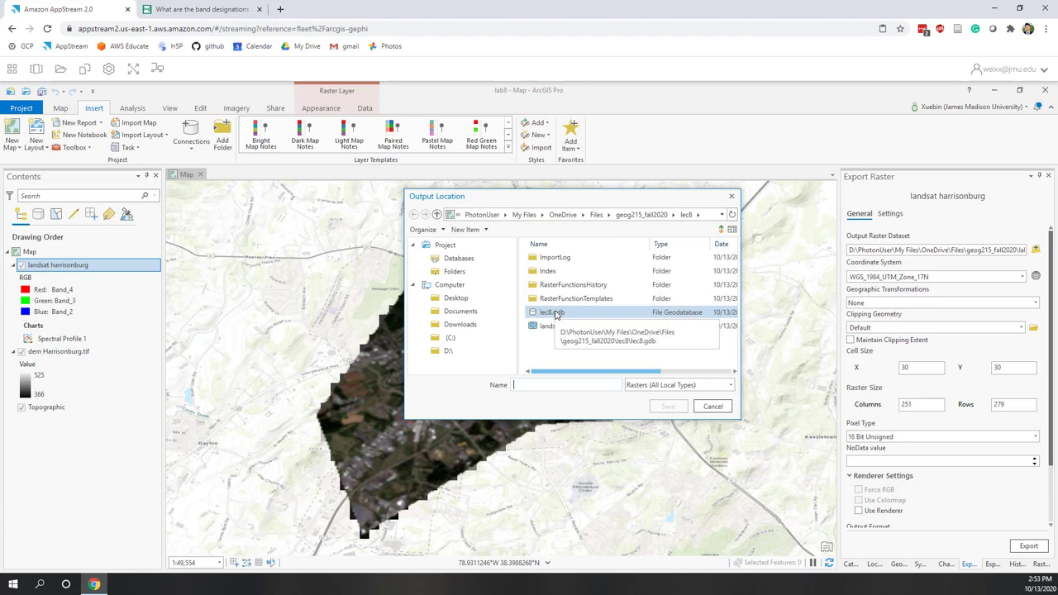
{"action": "left_click", "coordinate": [458, 259]}
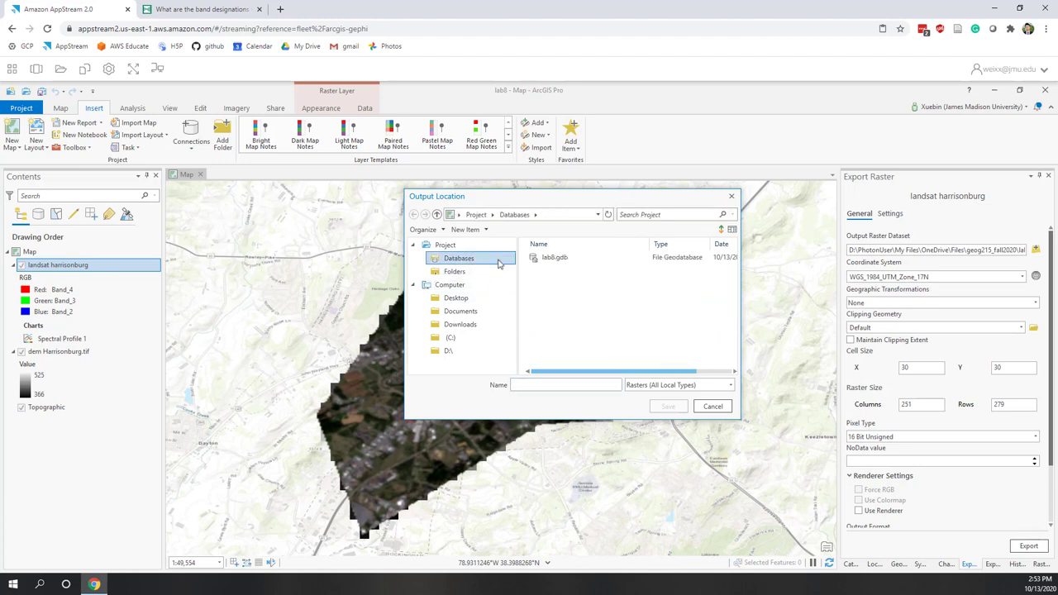
{"action": "left_click", "coordinate": [555, 261]}
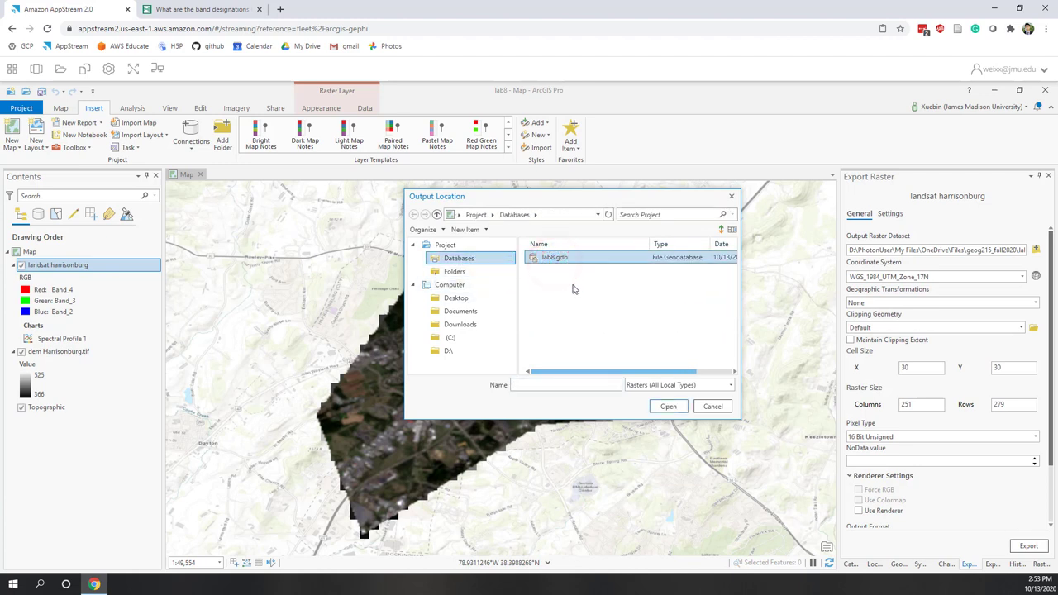
{"action": "left_click", "coordinate": [663, 406]}
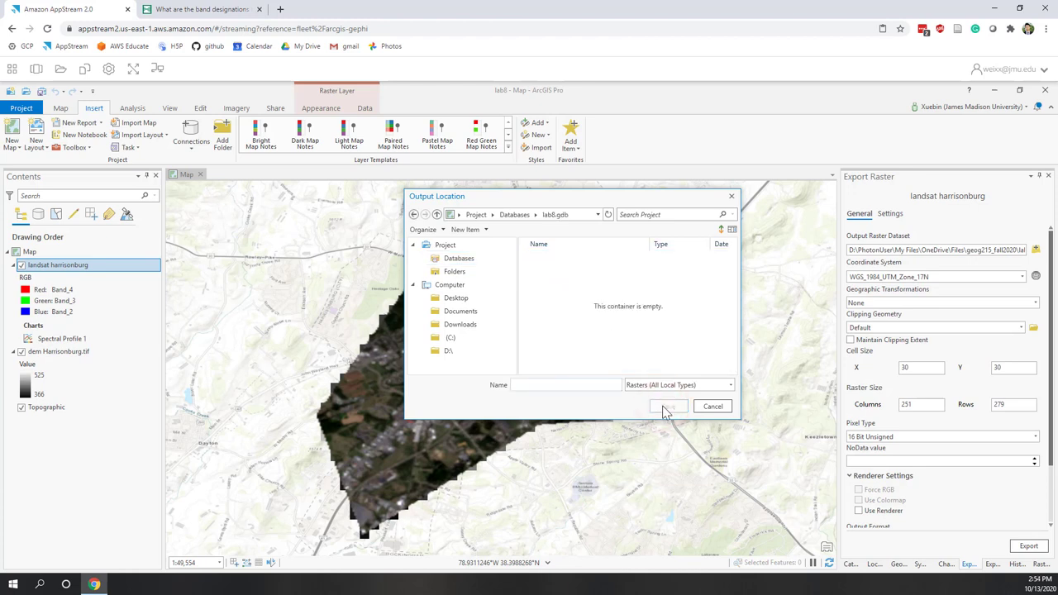
Step: Name the output raster landsat and export it with the default raster settings
{"action": "left_click", "coordinate": [561, 386]}
{"action": "type", "text": "landsat"}
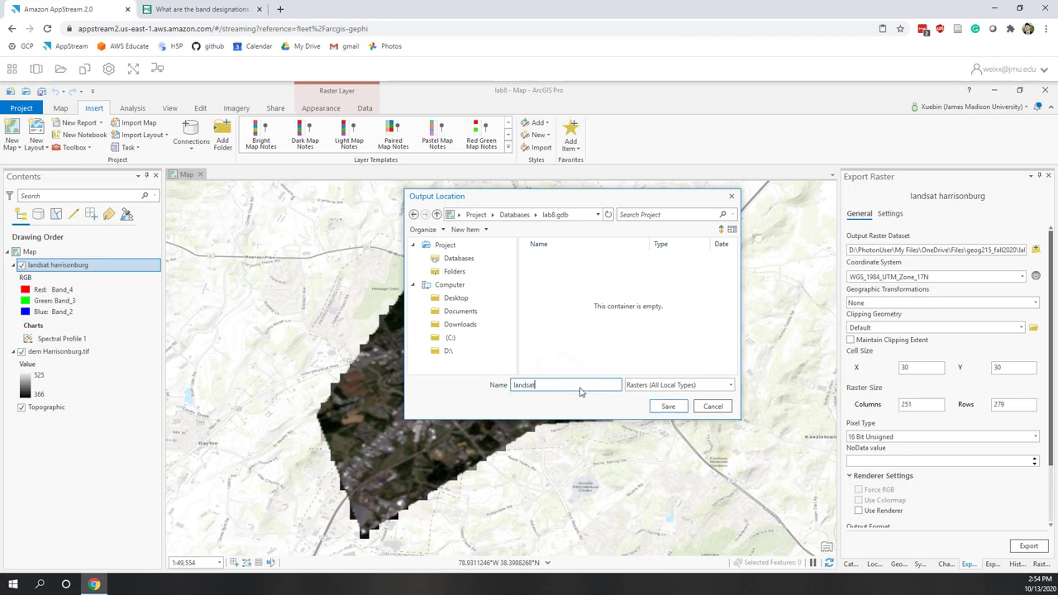
{"action": "left_click", "coordinate": [666, 407]}
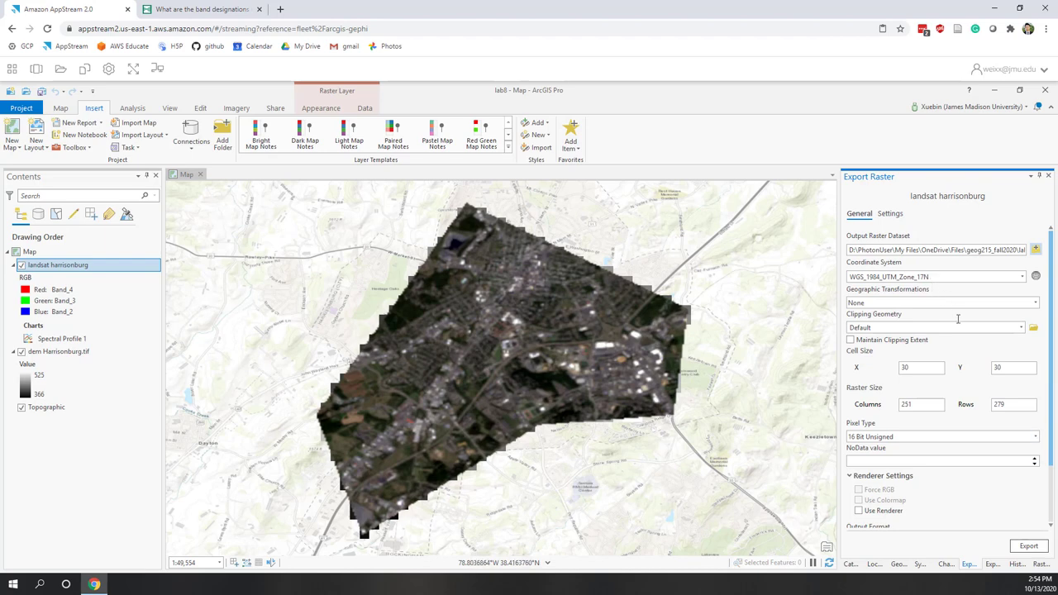
{"action": "left_click", "coordinate": [1054, 465]}
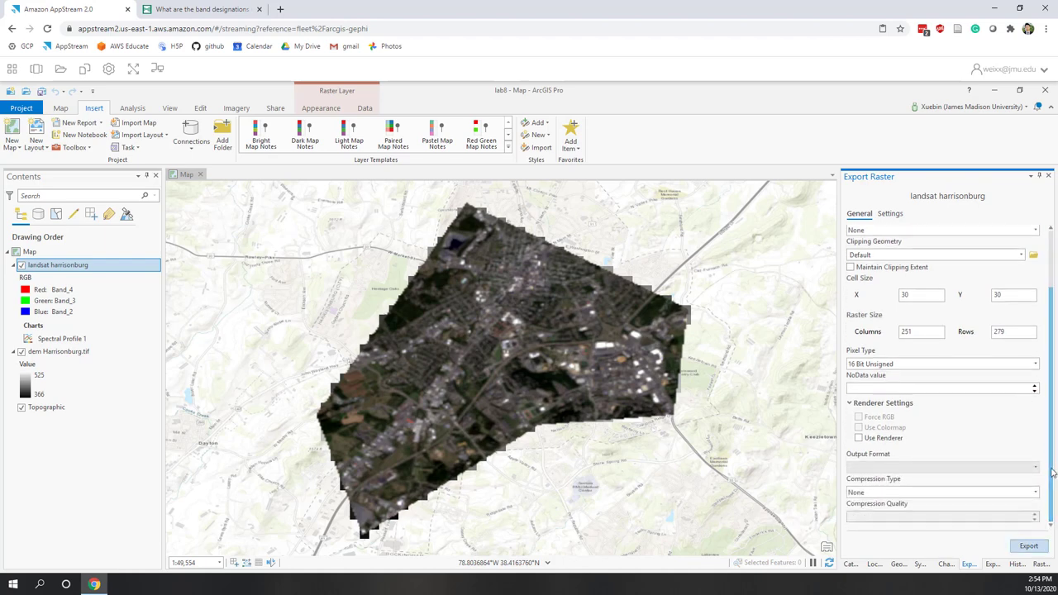
{"action": "left_click", "coordinate": [1028, 545]}
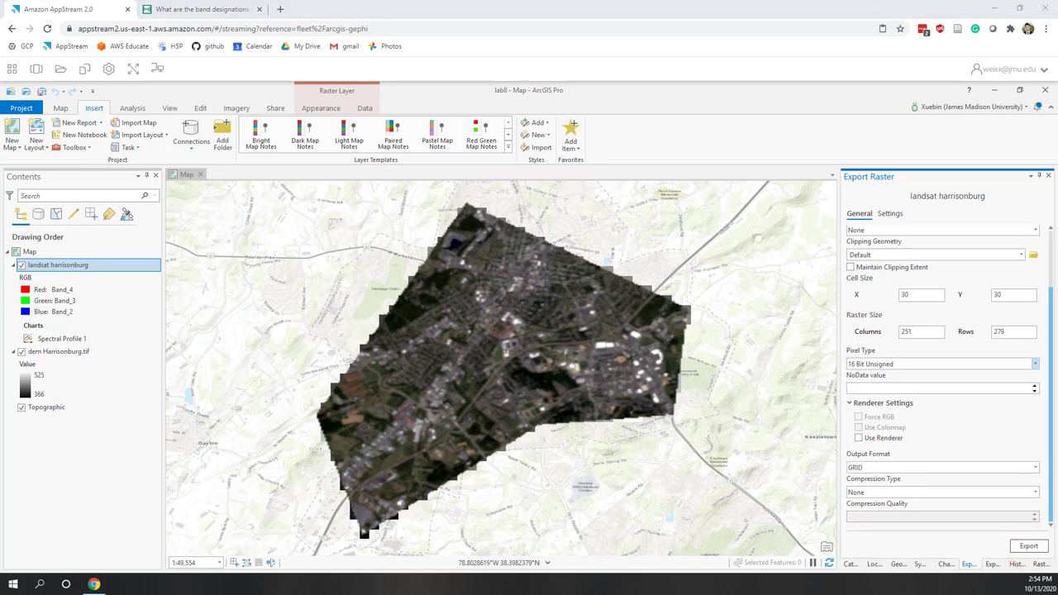
Step: Refresh the lab8.gdb geodatabase and expand its landsat raster to examine the bands
{"action": "left_click", "coordinate": [851, 564]}
{"action": "left_click", "coordinate": [906, 321]}
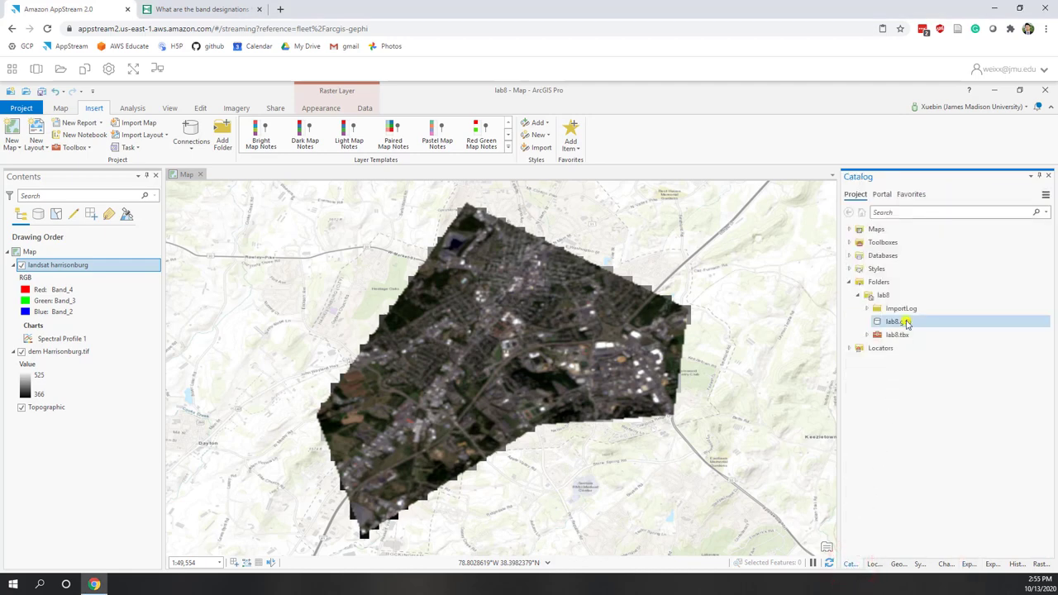
{"action": "right_click", "coordinate": [908, 323]}
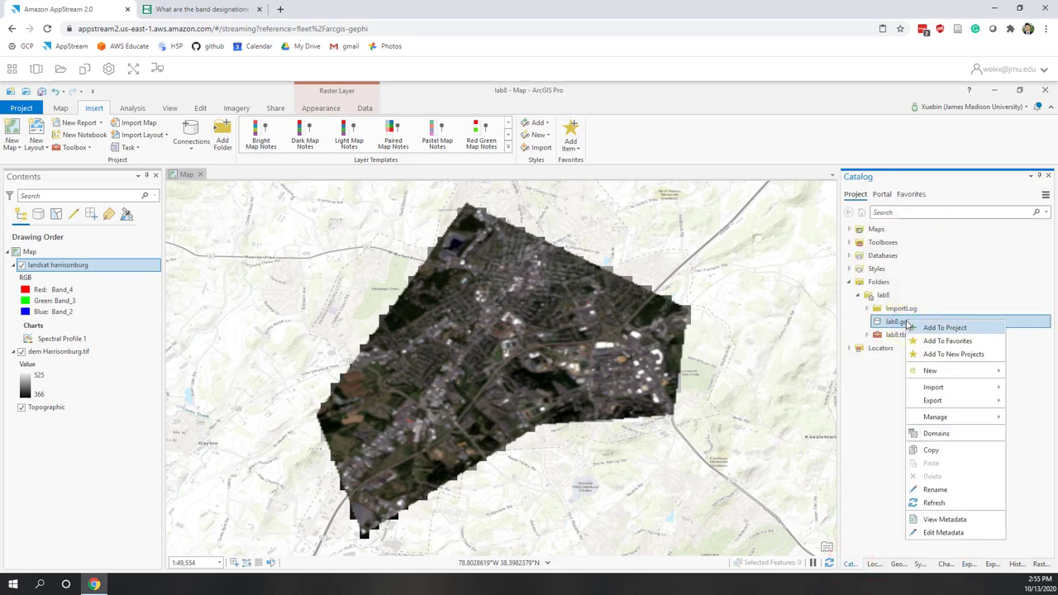
{"action": "left_click", "coordinate": [934, 503]}
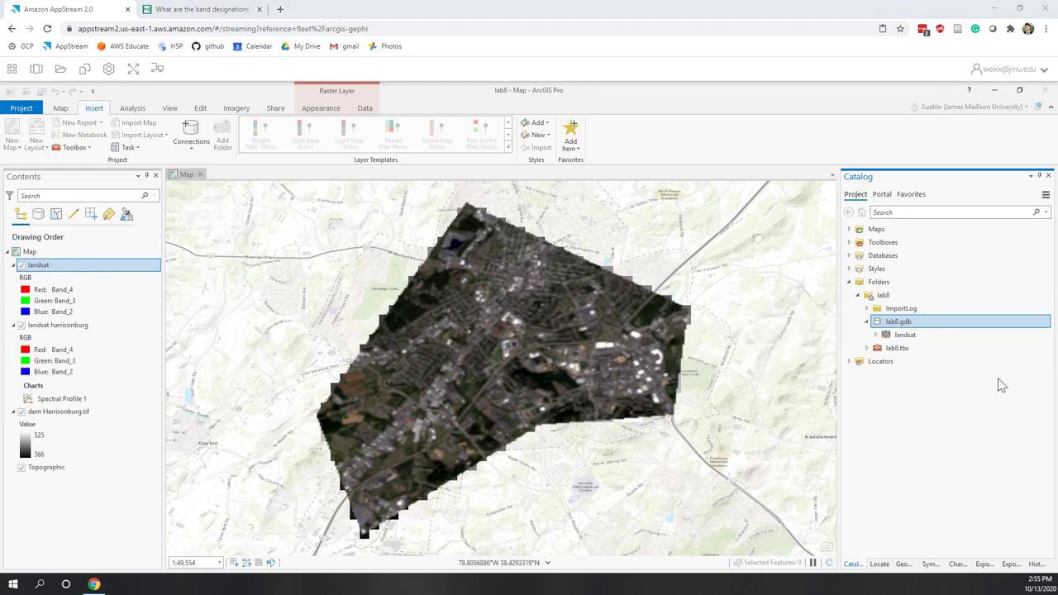
{"action": "left_click", "coordinate": [877, 334]}
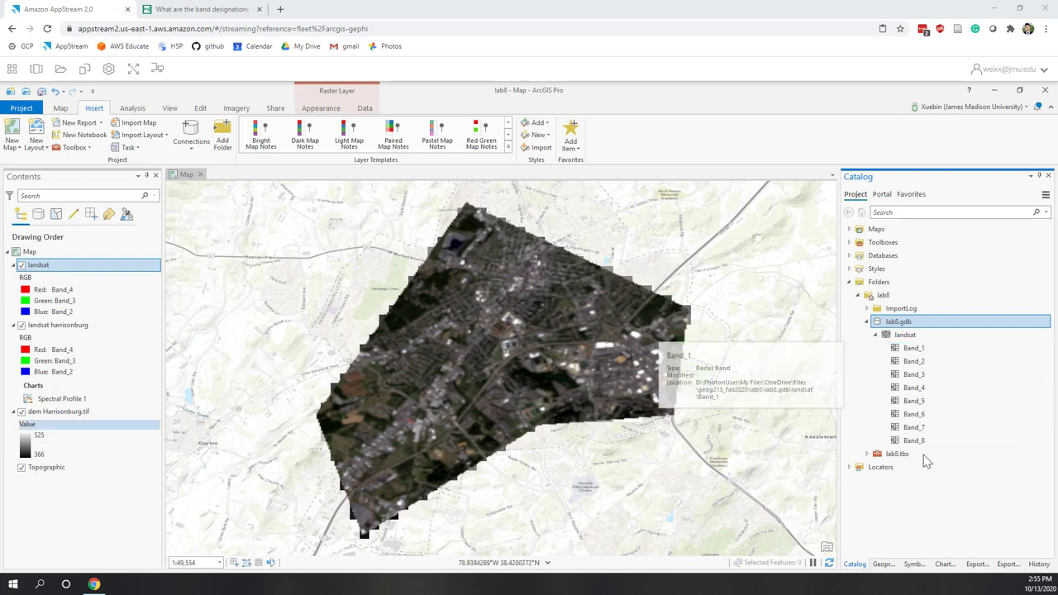
Step: Remove the original landsat harrisonburg layer from the map
{"action": "right_click", "coordinate": [76, 329]}
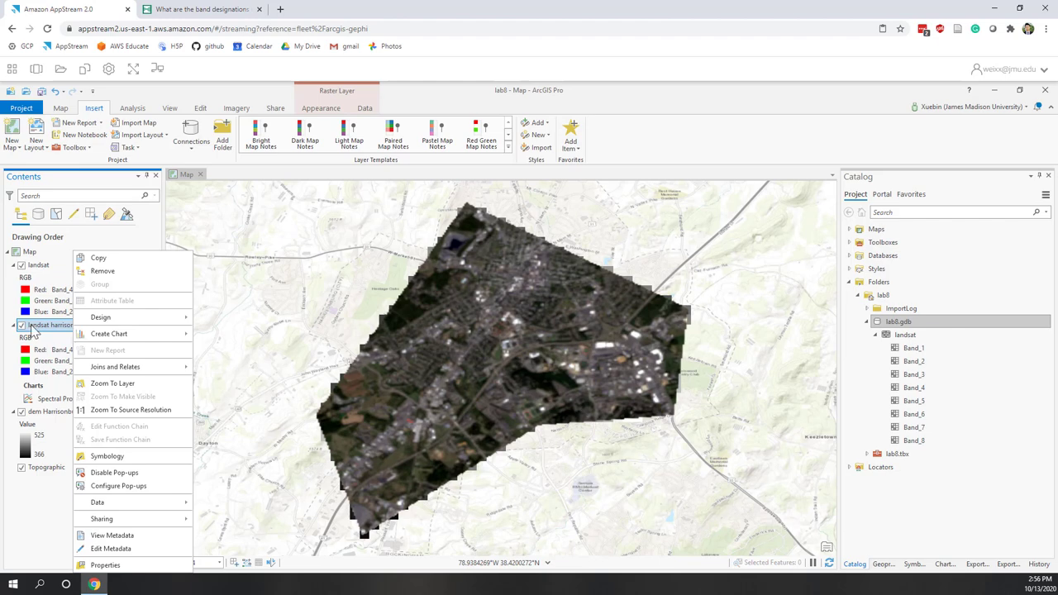
{"action": "left_click", "coordinate": [113, 276]}
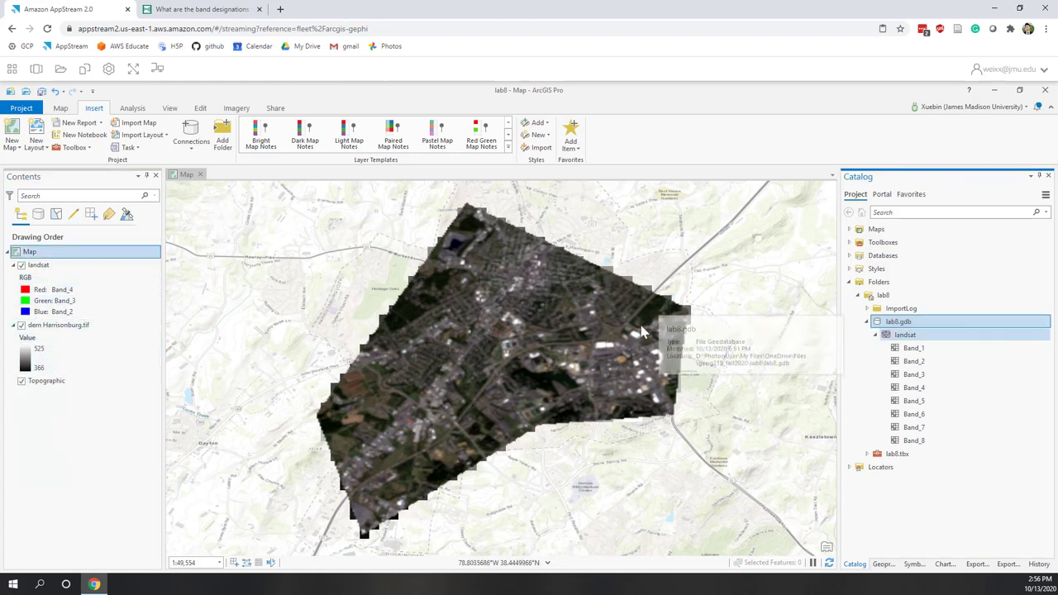
Step: Start a raster export of the dem Harrisonburg.tif layer and set its output to a raster named dem in lab8.gdb
{"action": "right_click", "coordinate": [62, 329]}
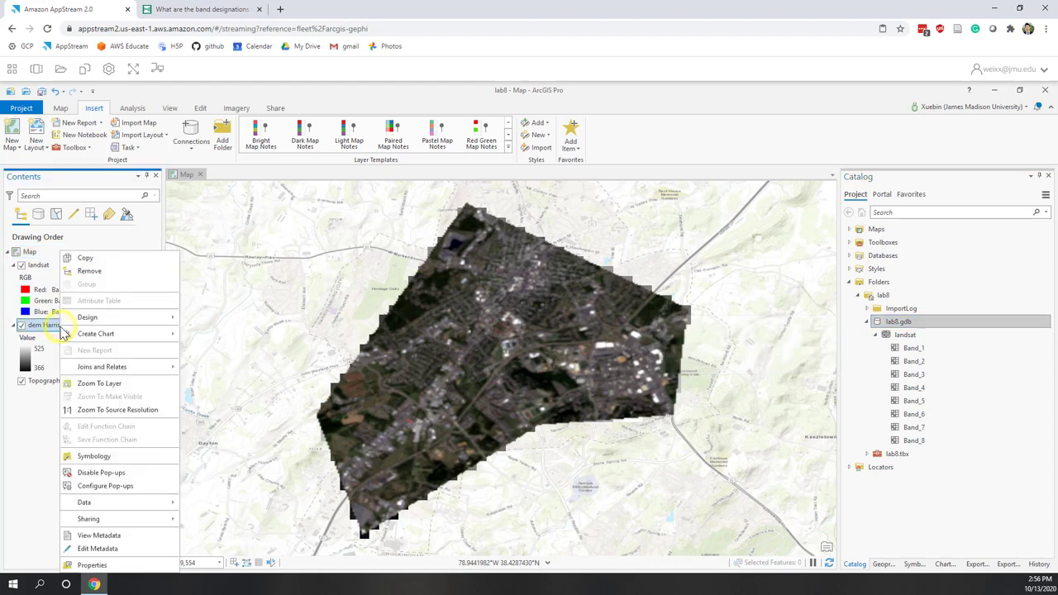
{"action": "mouse_move", "coordinate": [128, 507]}
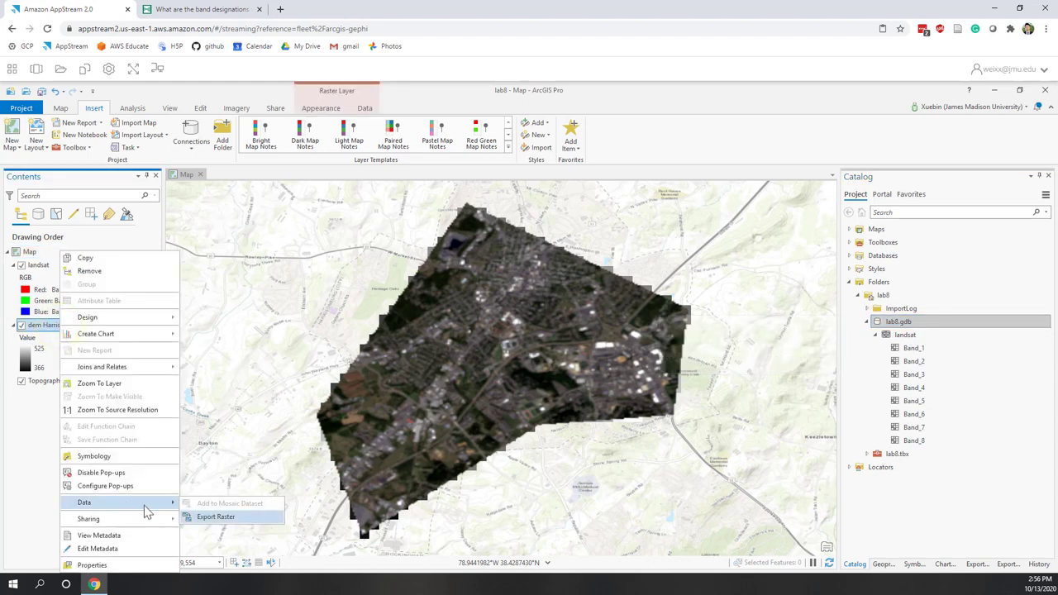
{"action": "left_click", "coordinate": [210, 516]}
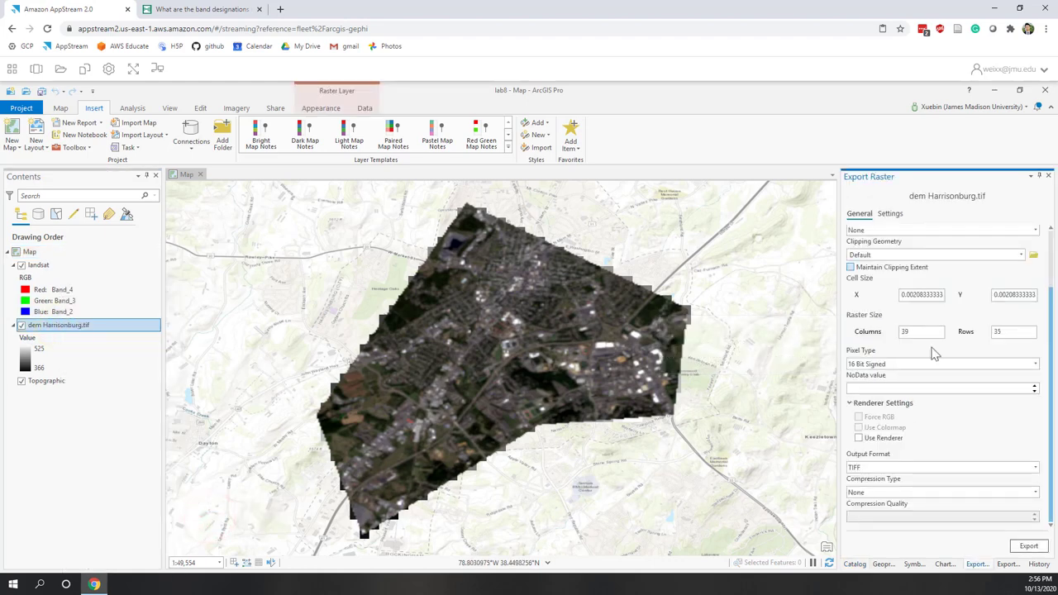
{"action": "scroll", "coordinate": [1052, 325], "scroll_direction": "up", "scroll_amount": 3}
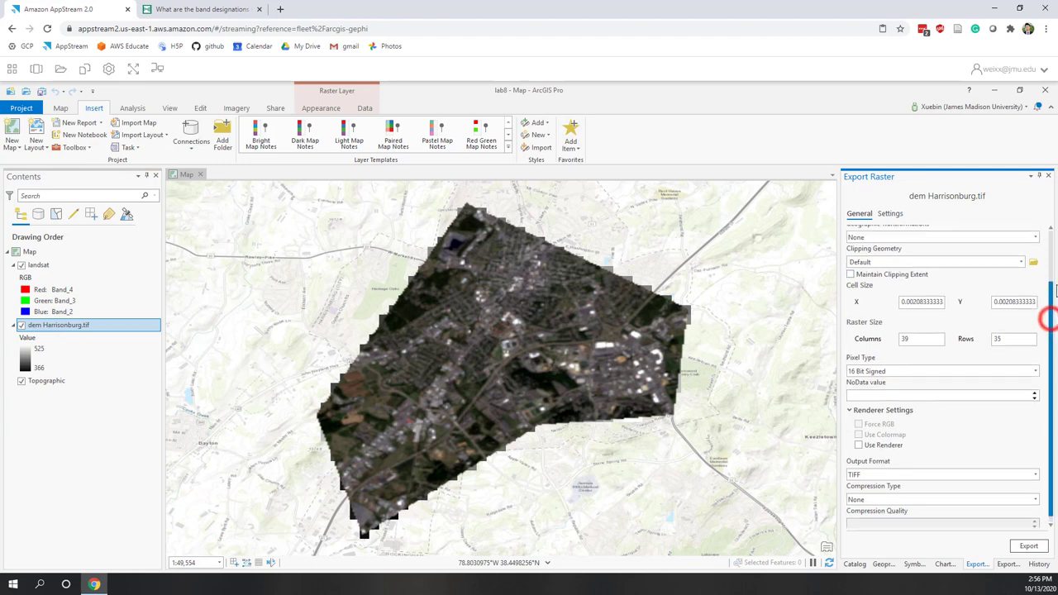
{"action": "left_click", "coordinate": [1013, 248]}
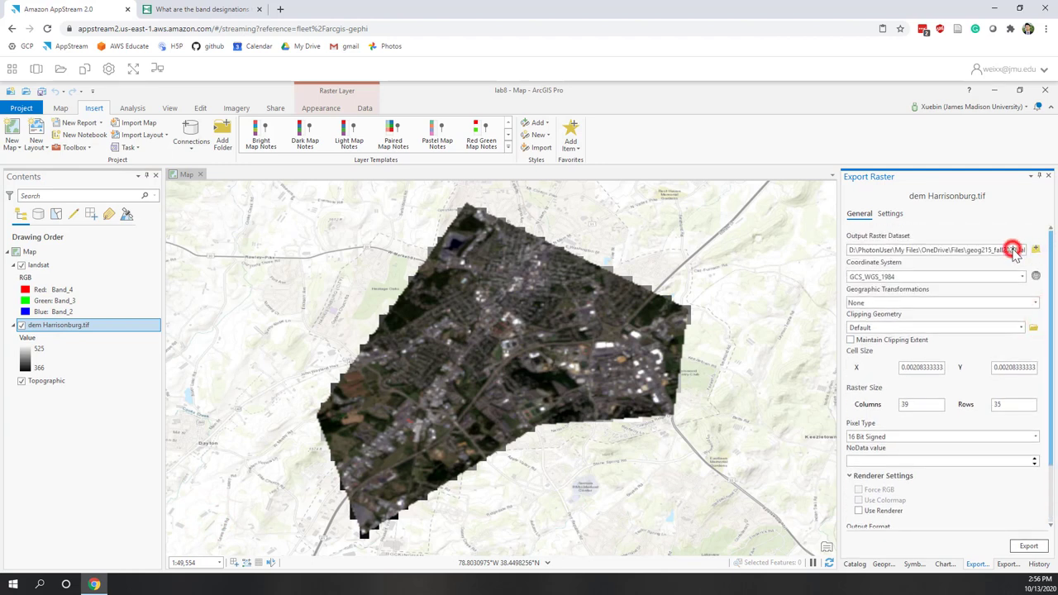
{"action": "left_click", "coordinate": [1035, 250]}
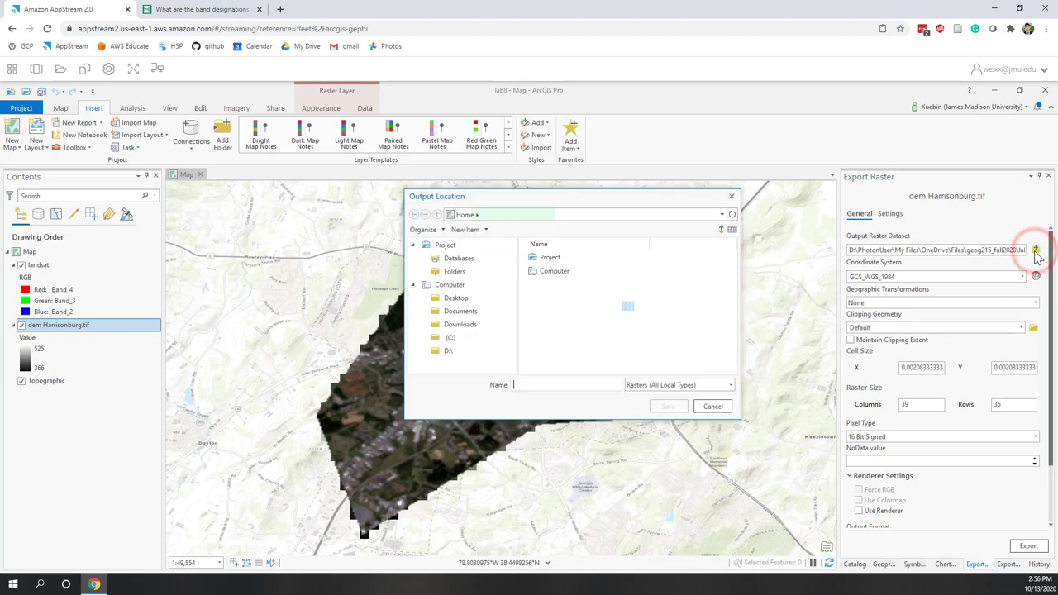
{"action": "left_click", "coordinate": [541, 389]}
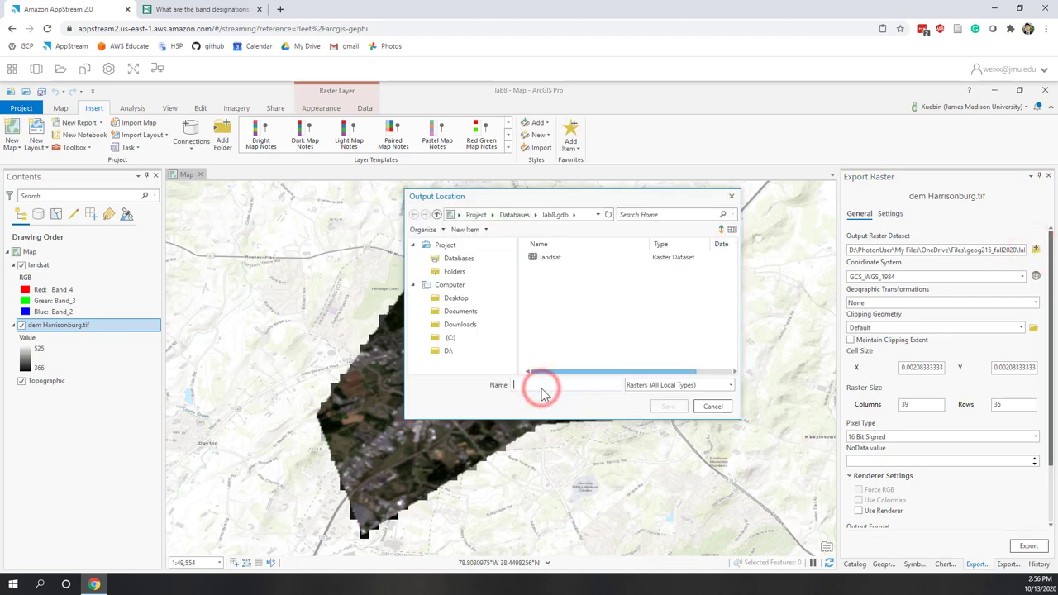
{"action": "type", "text": "dem"}
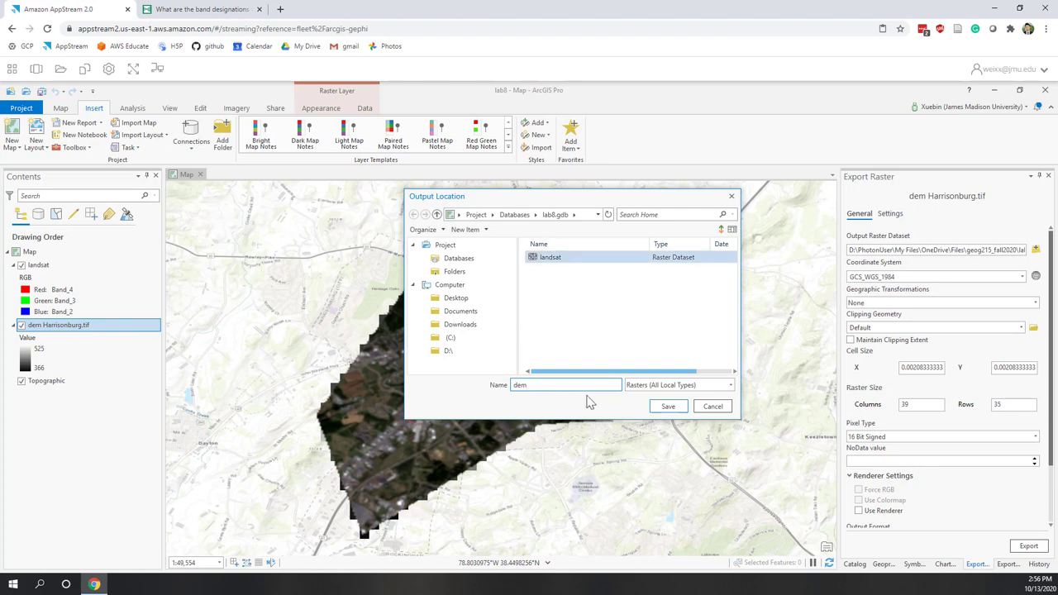
{"action": "left_click", "coordinate": [669, 406]}
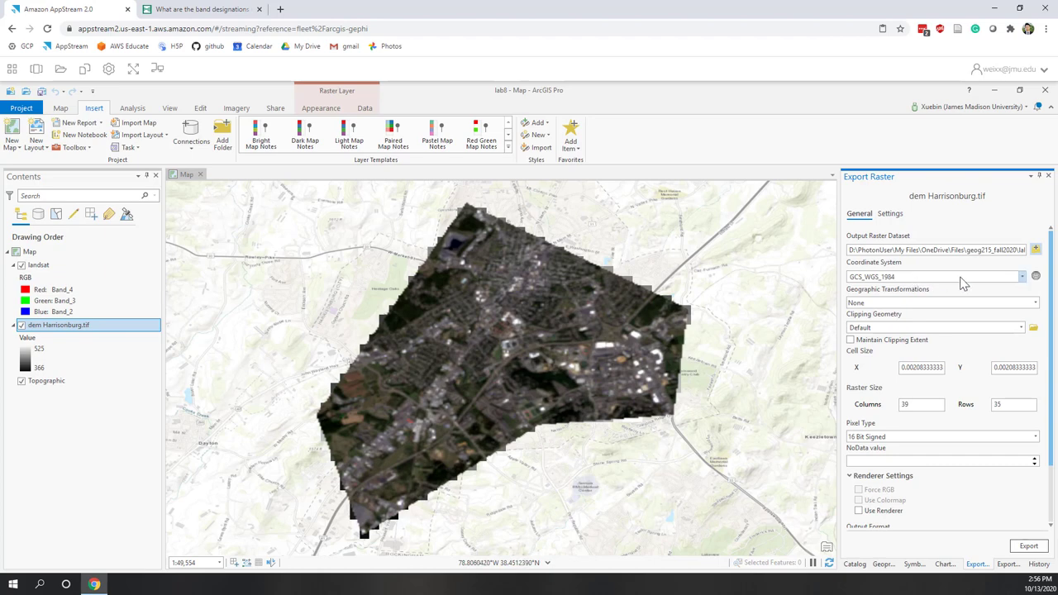
Step: Set the export's coordinate system to that of the landsat layer, WGS_1984_UTM_Zone_17N, and export the DEM
{"action": "left_click", "coordinate": [1023, 278]}
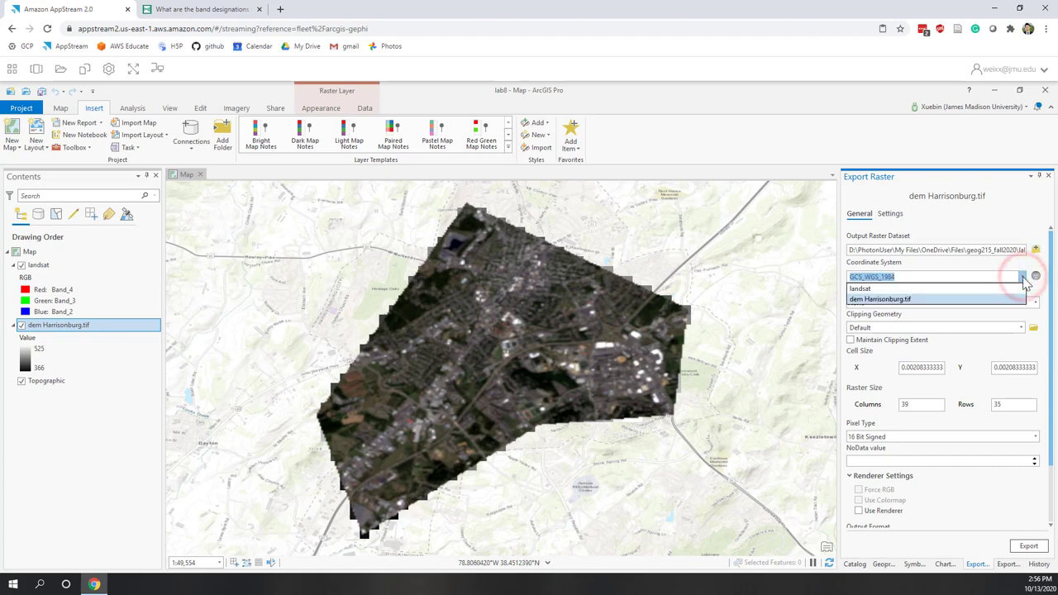
{"action": "left_click", "coordinate": [864, 288]}
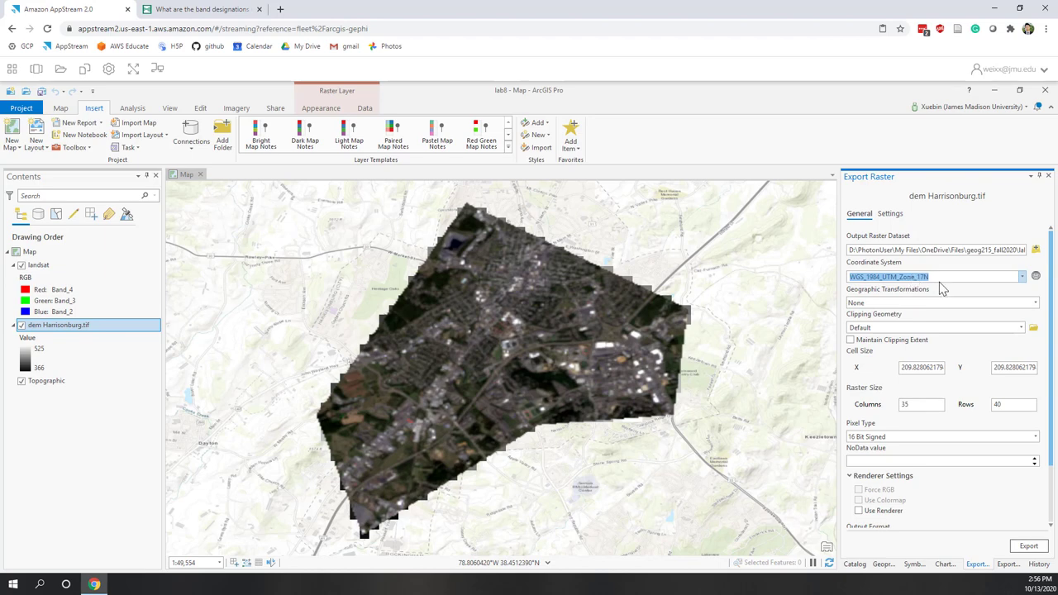
{"action": "left_click", "coordinate": [1028, 547]}
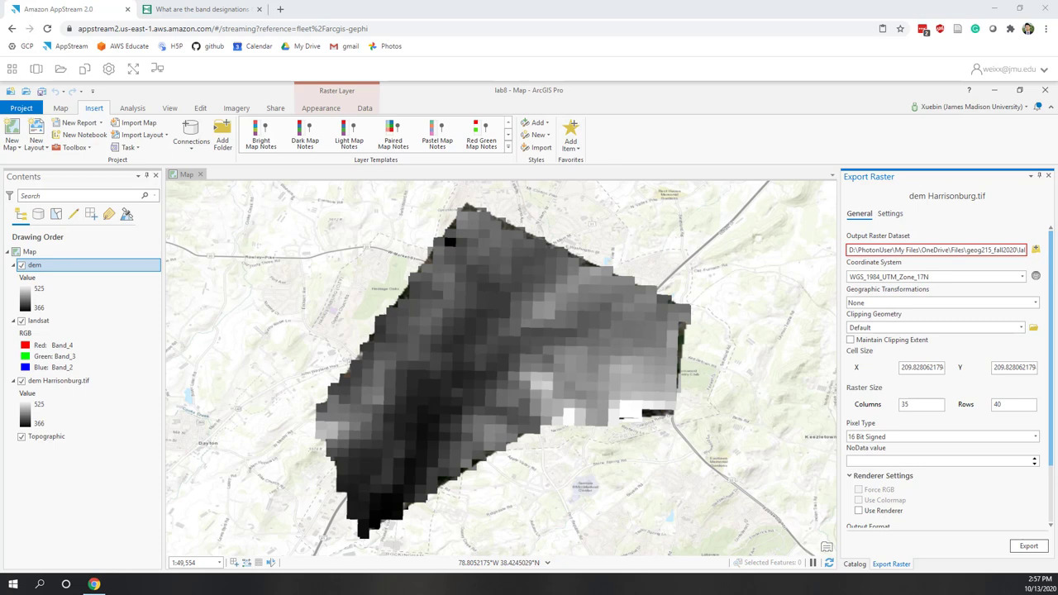
Step: Refresh the lab8.gdb geodatabase and expand its dem raster to check the exported contents
{"action": "left_click", "coordinate": [854, 564]}
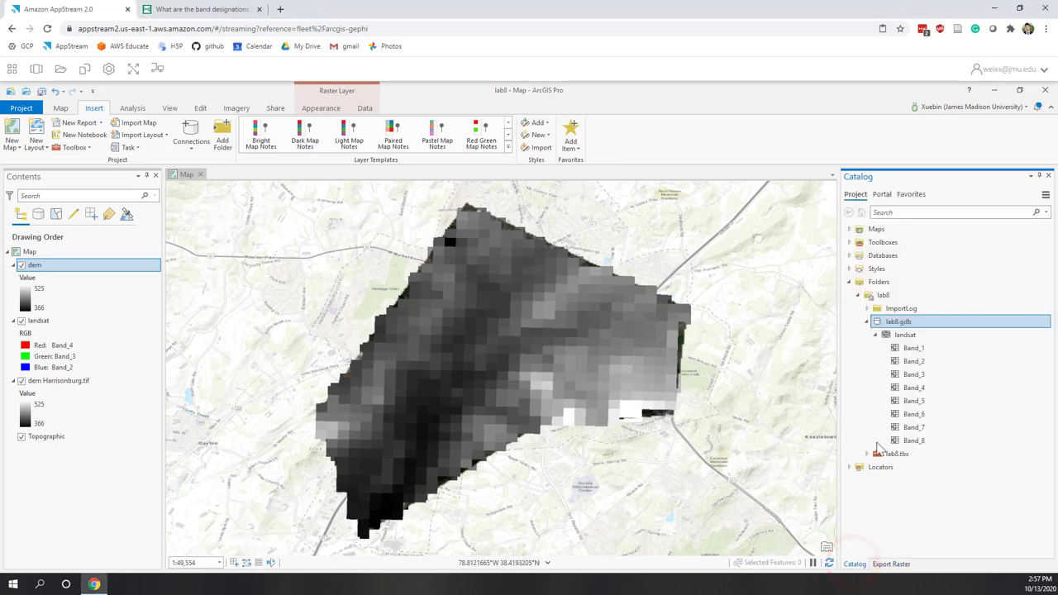
{"action": "right_click", "coordinate": [901, 324]}
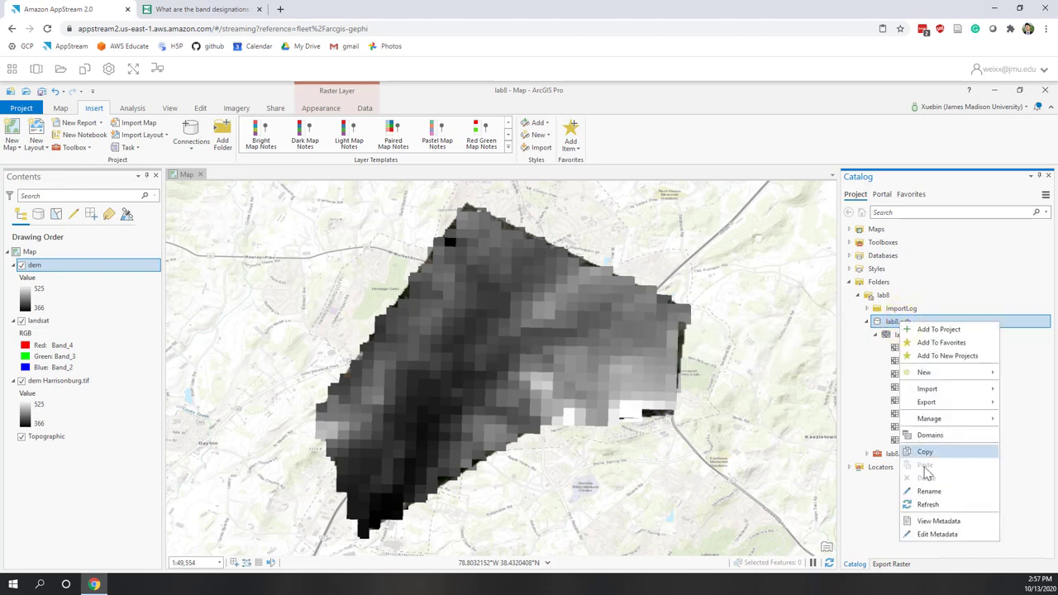
{"action": "left_click", "coordinate": [930, 507]}
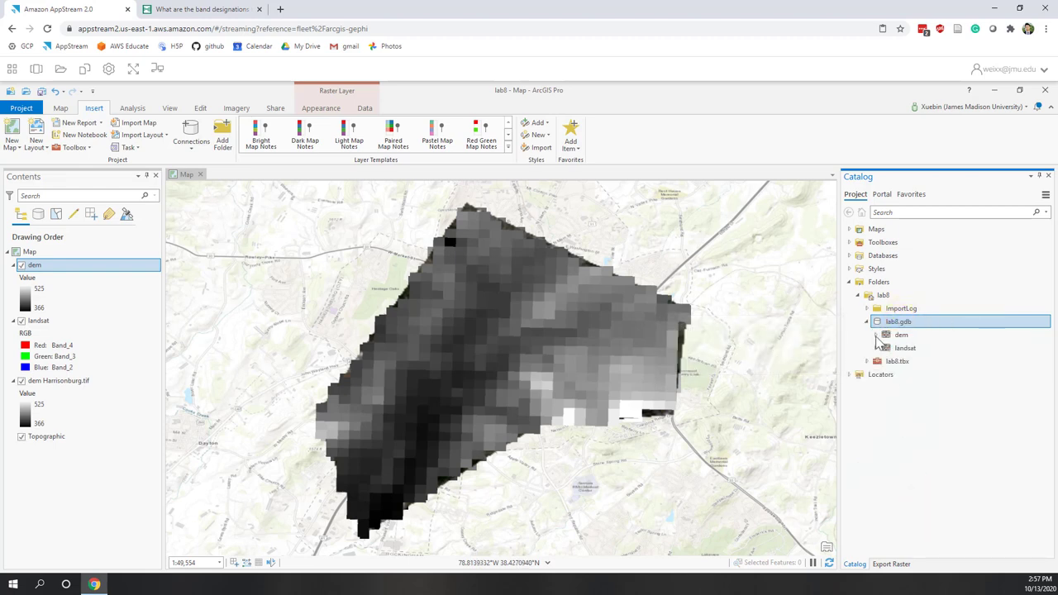
{"action": "left_click", "coordinate": [877, 335]}
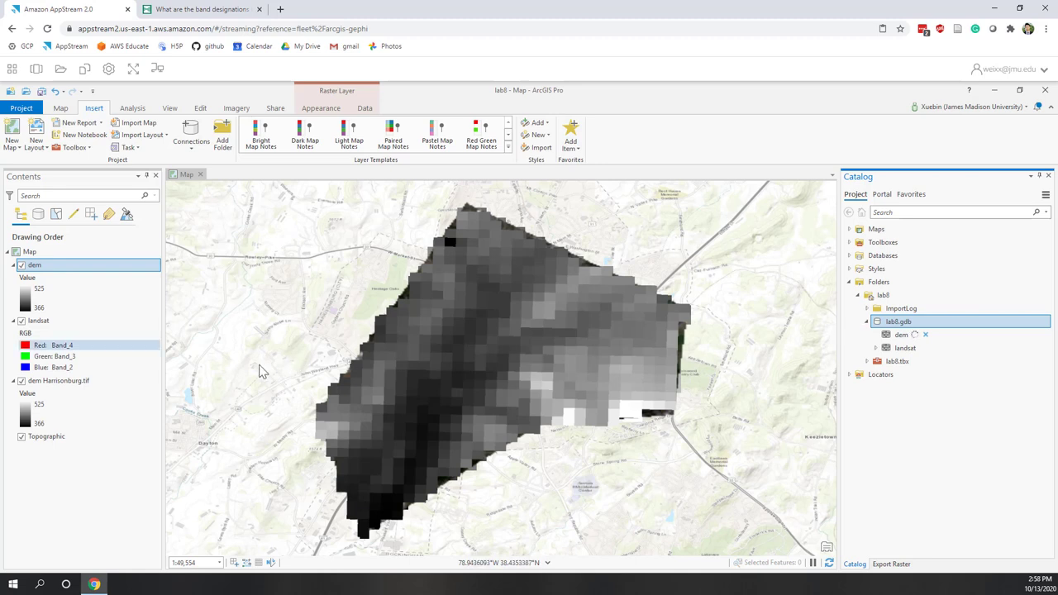
Step: Remove the original dem Harrisonburg.tif layer from the map
{"action": "right_click", "coordinate": [60, 382]}
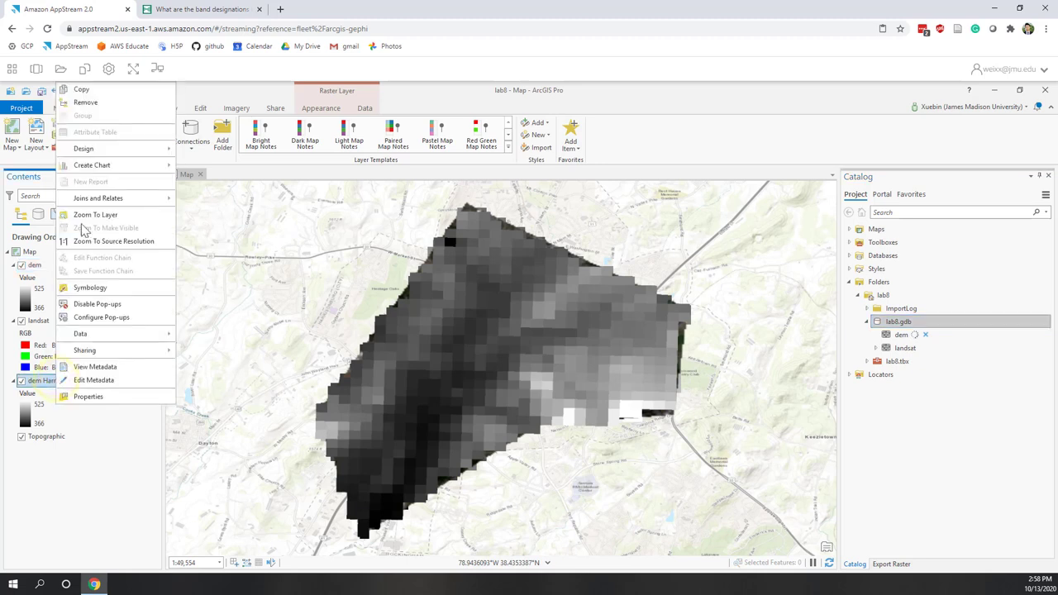
{"action": "left_click", "coordinate": [101, 110]}
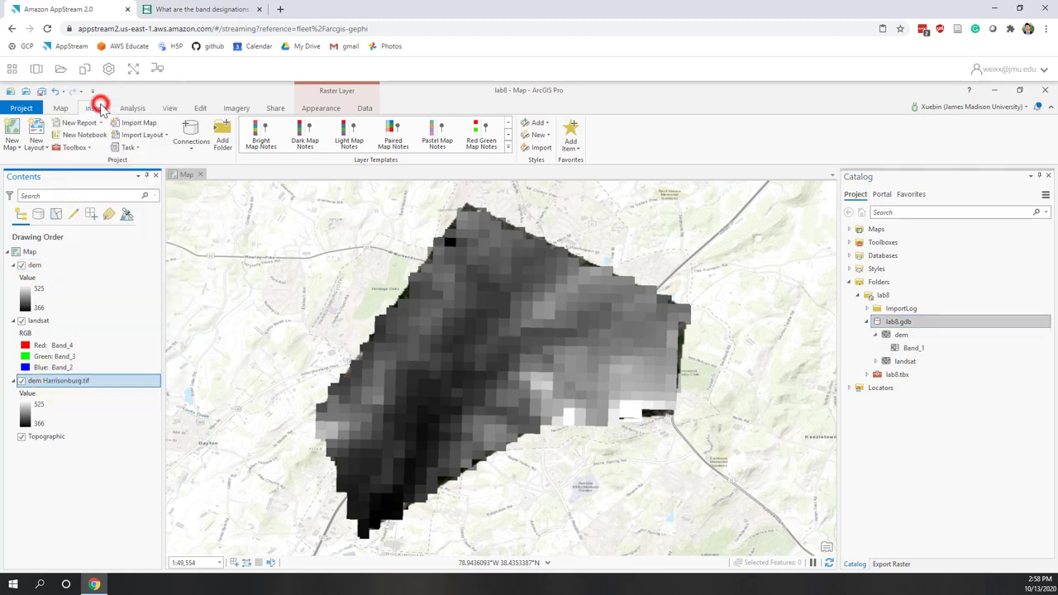
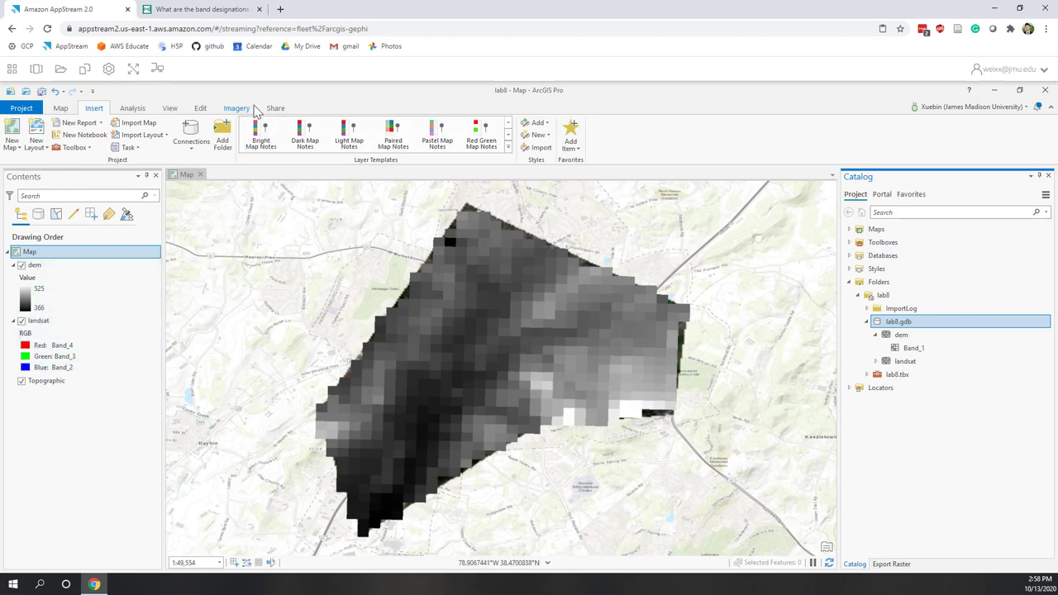
Step: Create a Spectral Profile chart for the landsat layer and sample two point profiles within the image area
{"action": "left_click", "coordinate": [39, 322]}
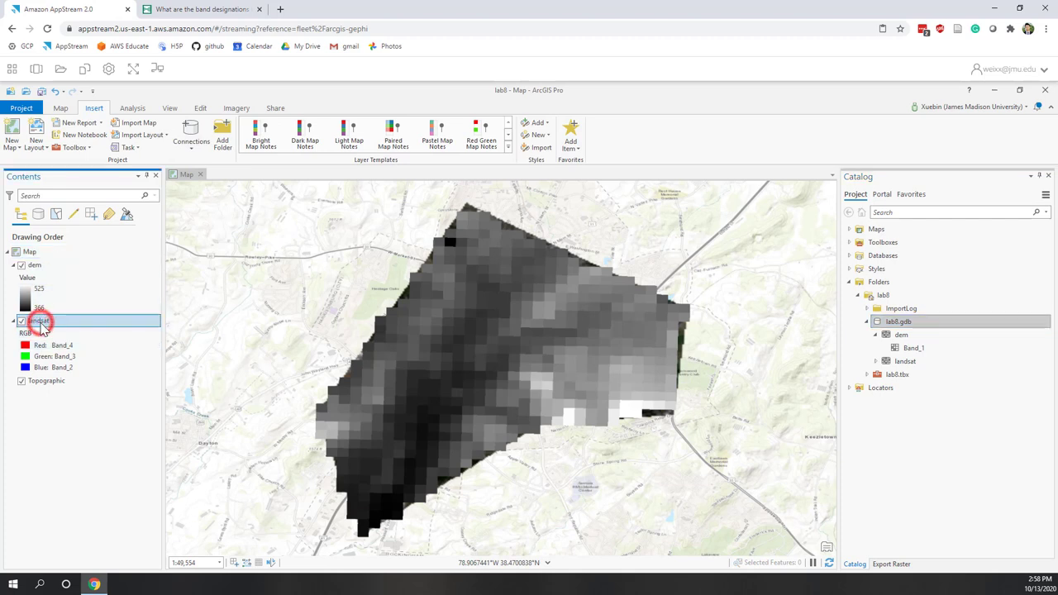
{"action": "left_click", "coordinate": [364, 108]}
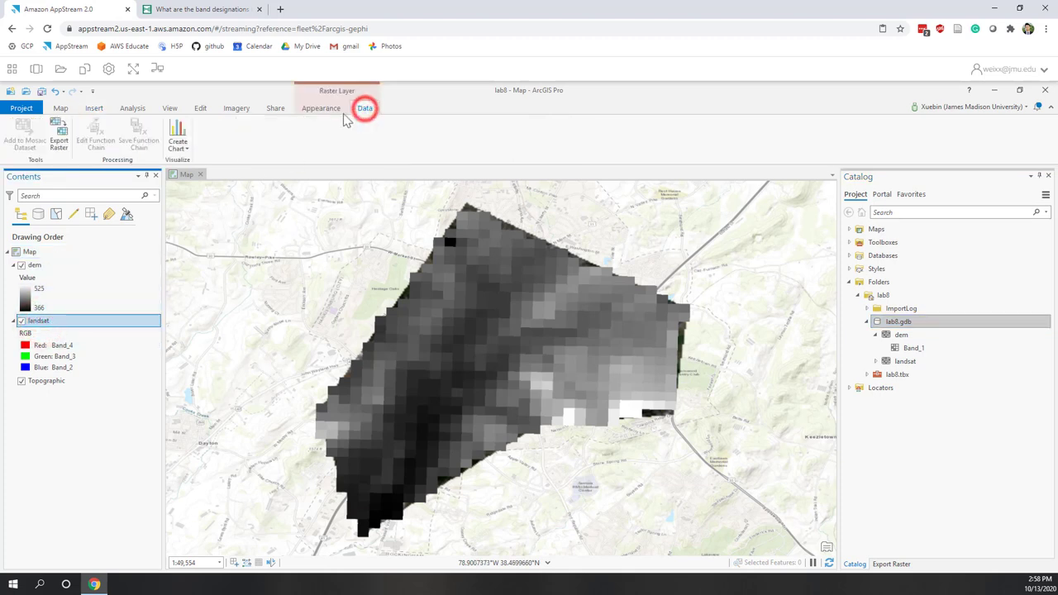
{"action": "left_click", "coordinate": [178, 143]}
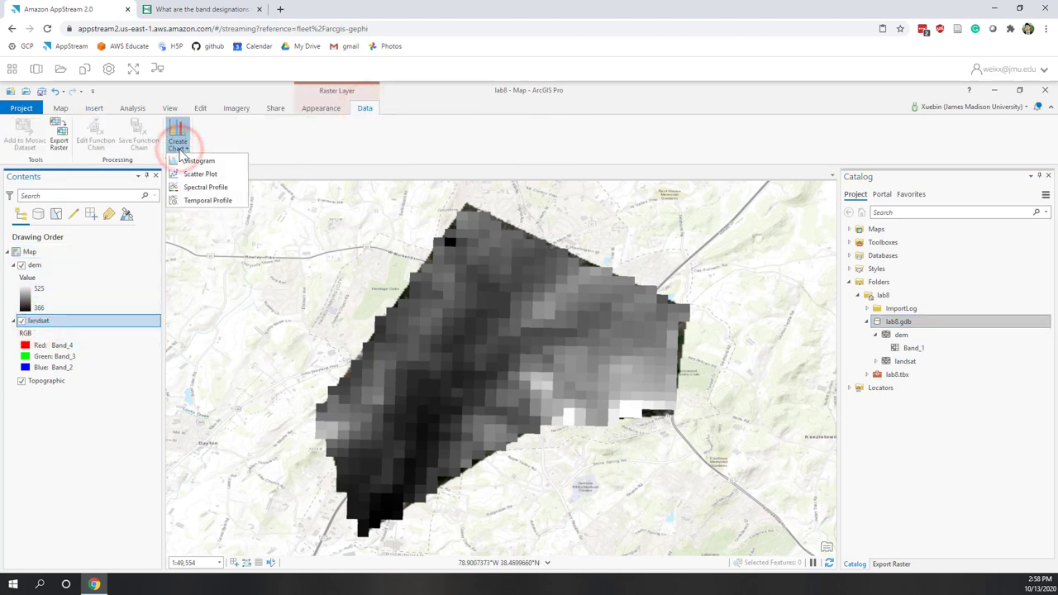
{"action": "left_click", "coordinate": [188, 187]}
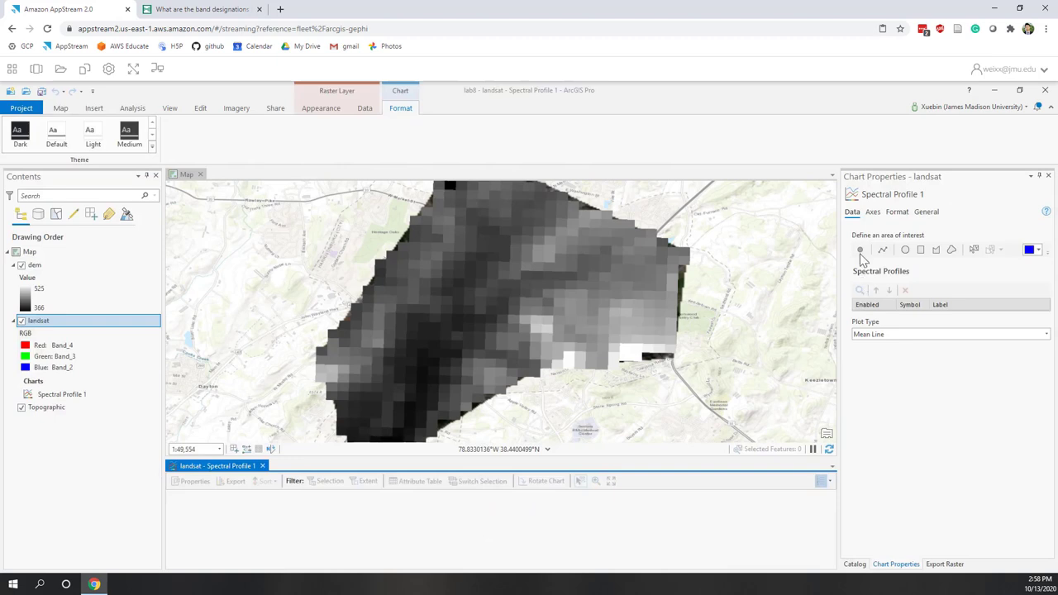
{"action": "left_click", "coordinate": [860, 248]}
{"action": "left_click", "coordinate": [492, 279]}
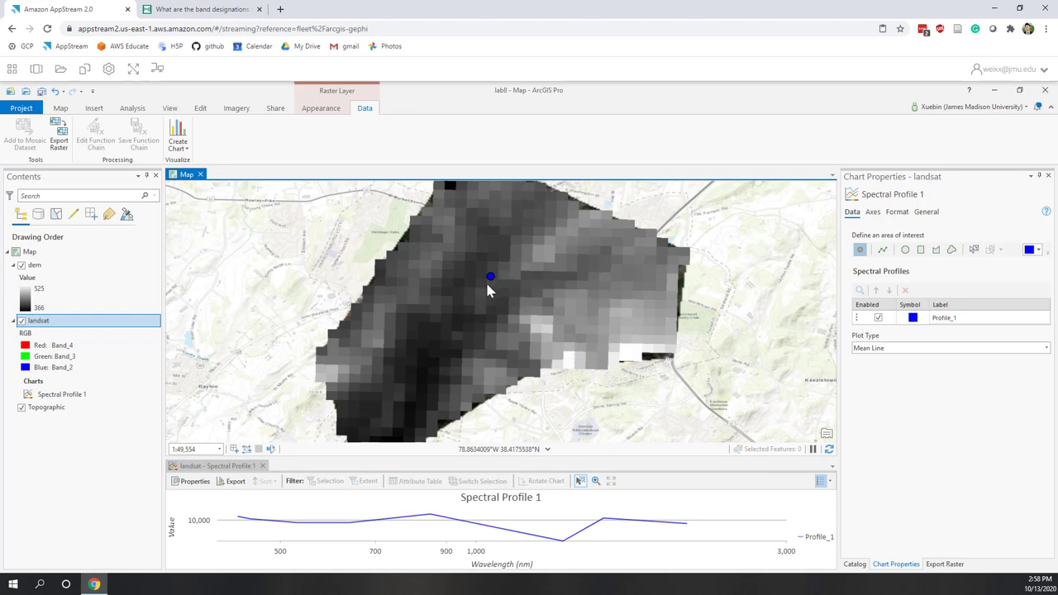
{"action": "left_click", "coordinate": [452, 341]}
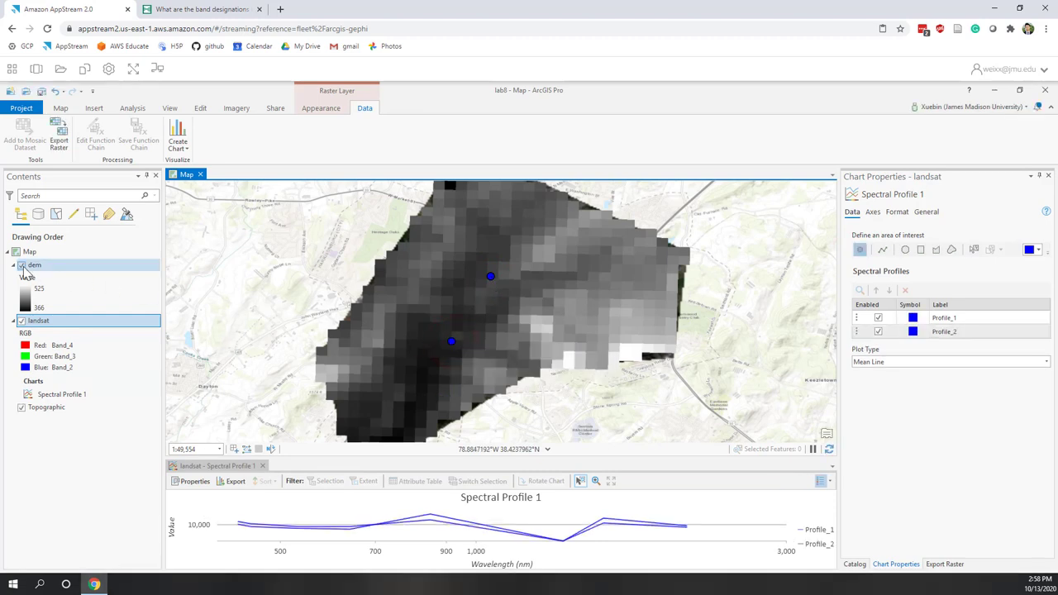
Step: Hide the dem layer, and close the chart properties and the spectral profile chart
{"action": "left_click", "coordinate": [22, 265]}
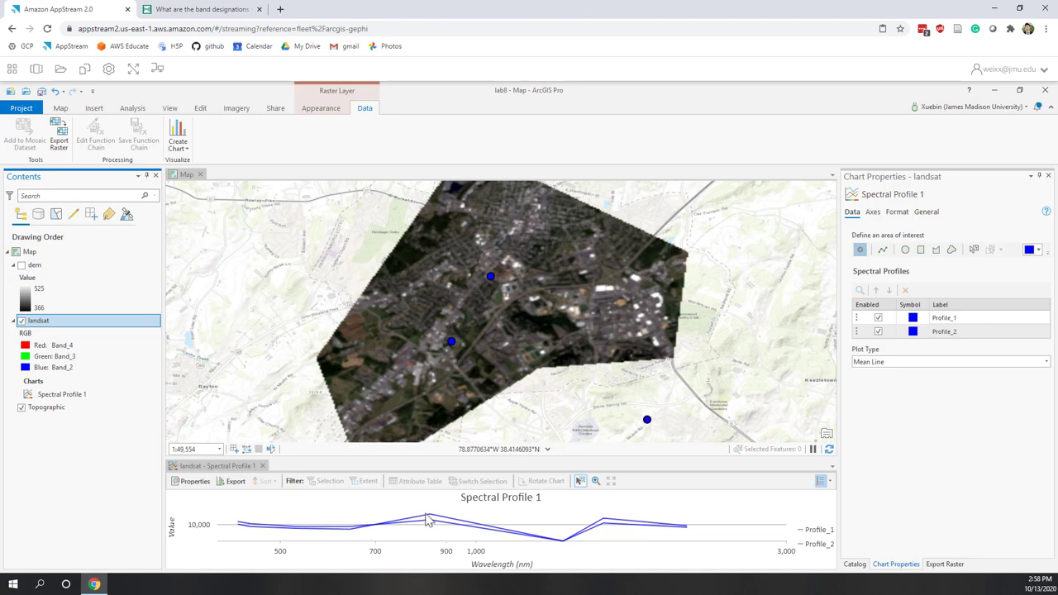
{"action": "left_click", "coordinate": [1048, 175]}
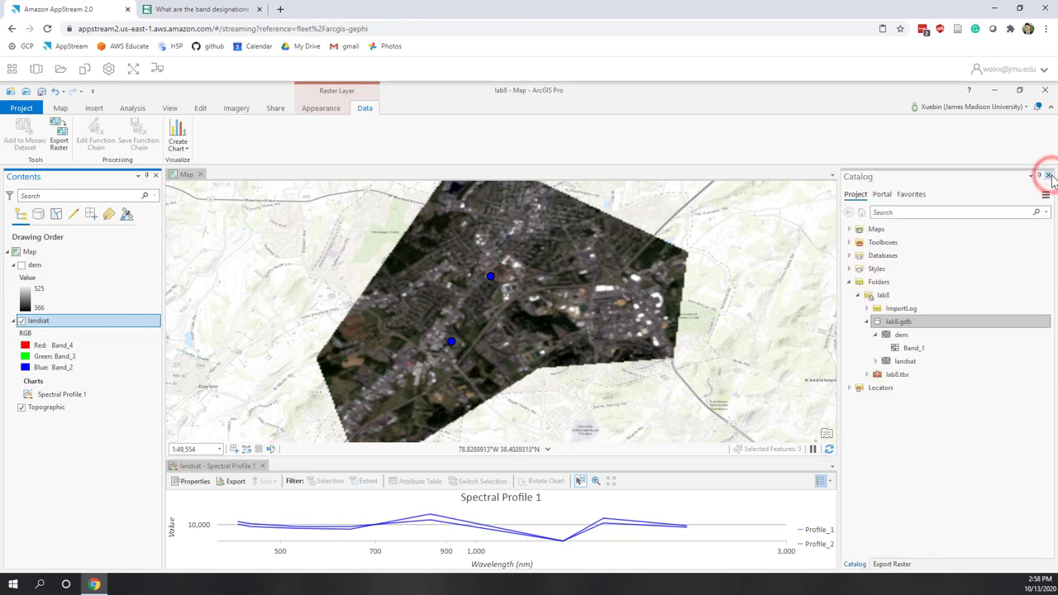
{"action": "left_click", "coordinate": [262, 466]}
Step: Apply the Color Infrared band combination to the landsat layer
{"action": "left_click", "coordinate": [307, 113]}
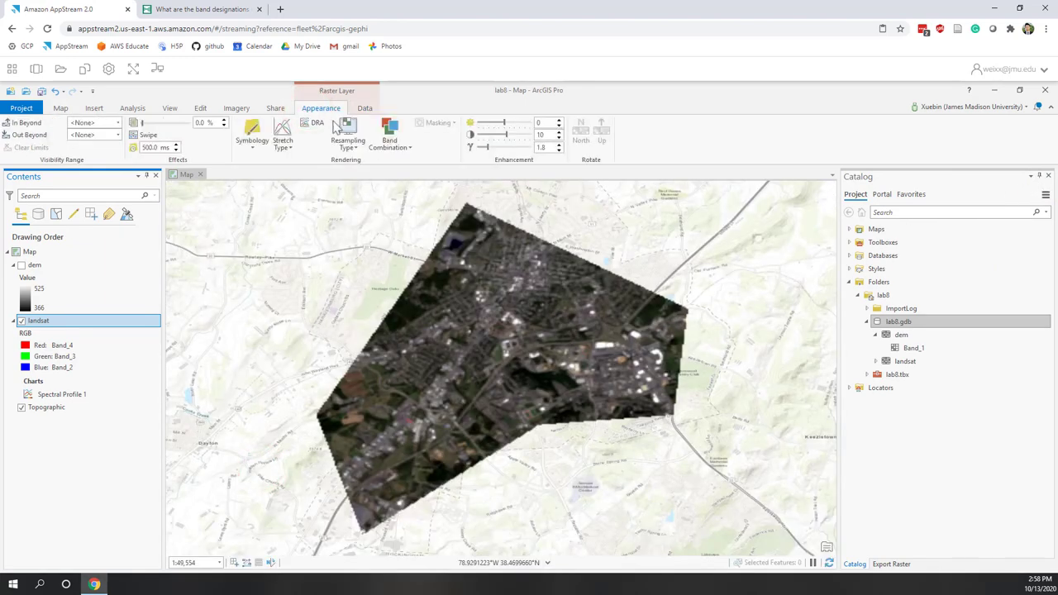
{"action": "left_click", "coordinate": [389, 149]}
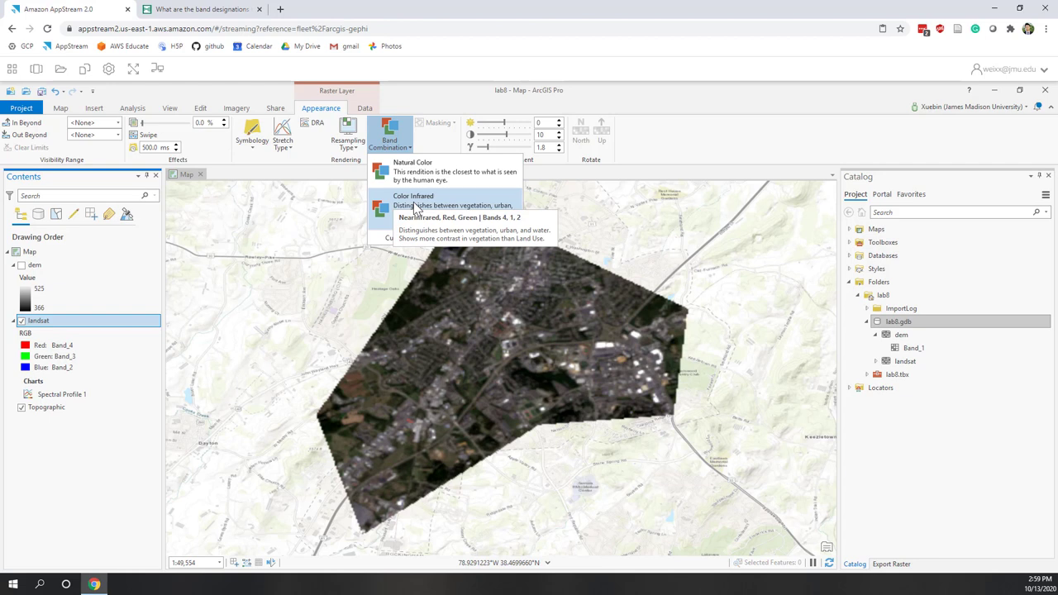
{"action": "left_click", "coordinate": [413, 205]}
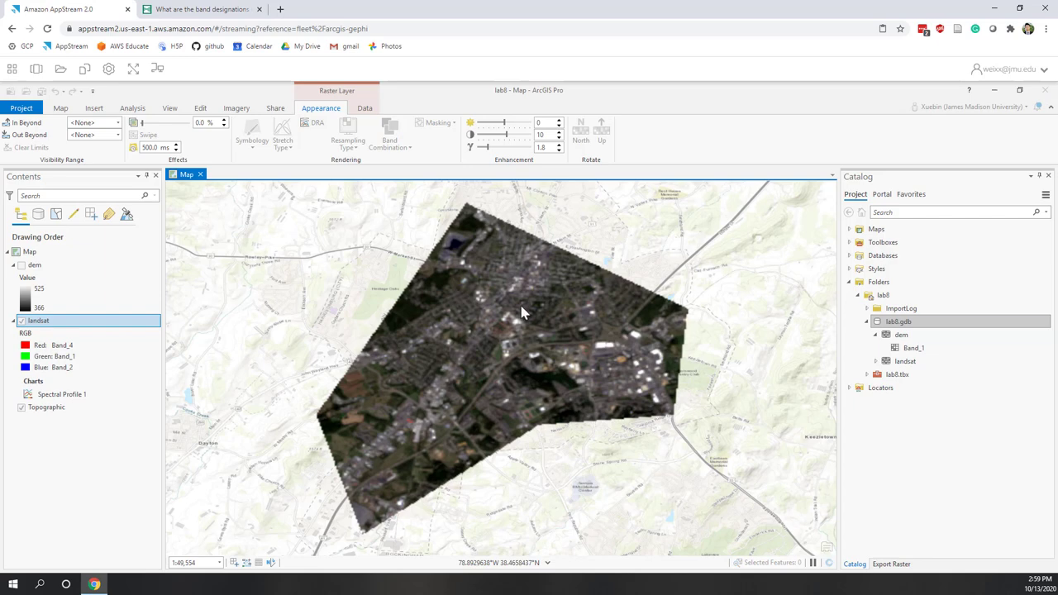
{"action": "scroll", "coordinate": [410, 311], "scroll_direction": "down", "scroll_amount": 2}
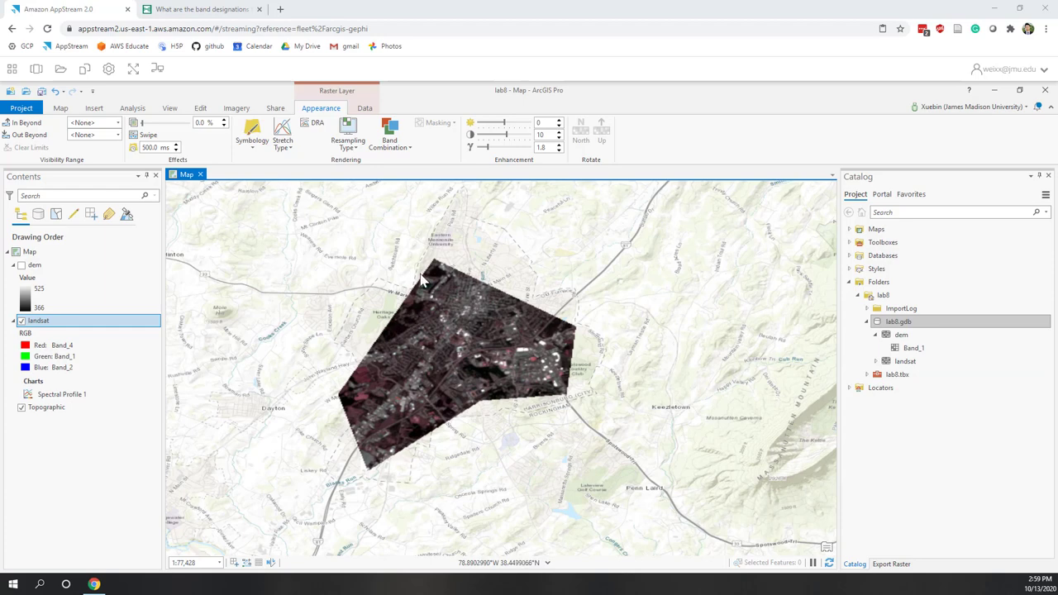
Step: Expand the landsat raster in lab8.gdb and examine the Landsat 8-9 band designations on the USGS page in the browser
{"action": "left_click", "coordinate": [876, 361]}
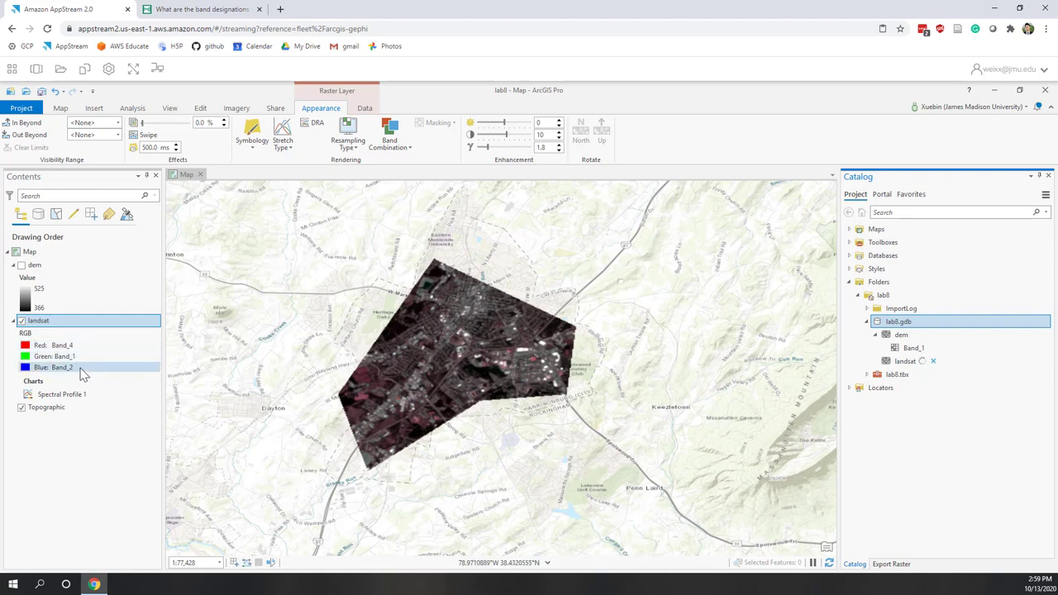
{"action": "left_click", "coordinate": [199, 10]}
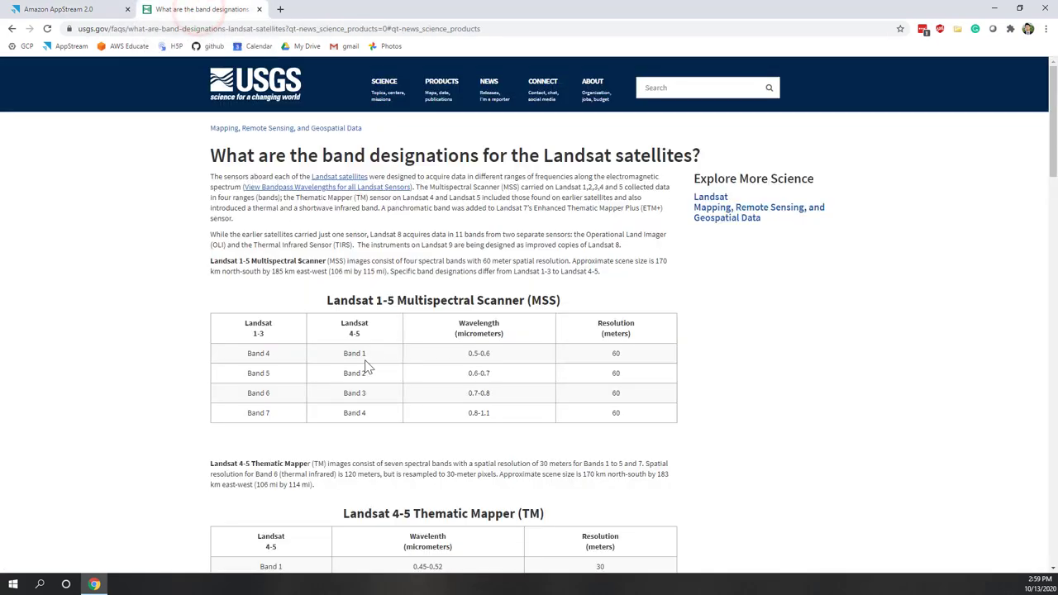
{"action": "scroll", "coordinate": [367, 366], "scroll_direction": "down", "scroll_amount": 3}
{"action": "scroll", "coordinate": [369, 367], "scroll_direction": "down", "scroll_amount": 3}
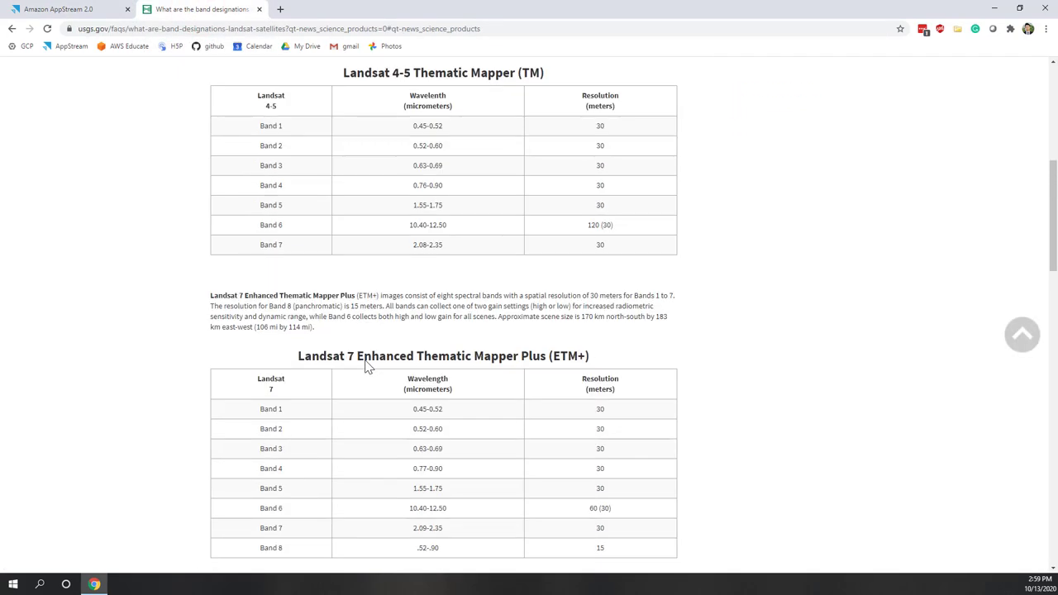
{"action": "scroll", "coordinate": [368, 366], "scroll_direction": "down", "scroll_amount": 6}
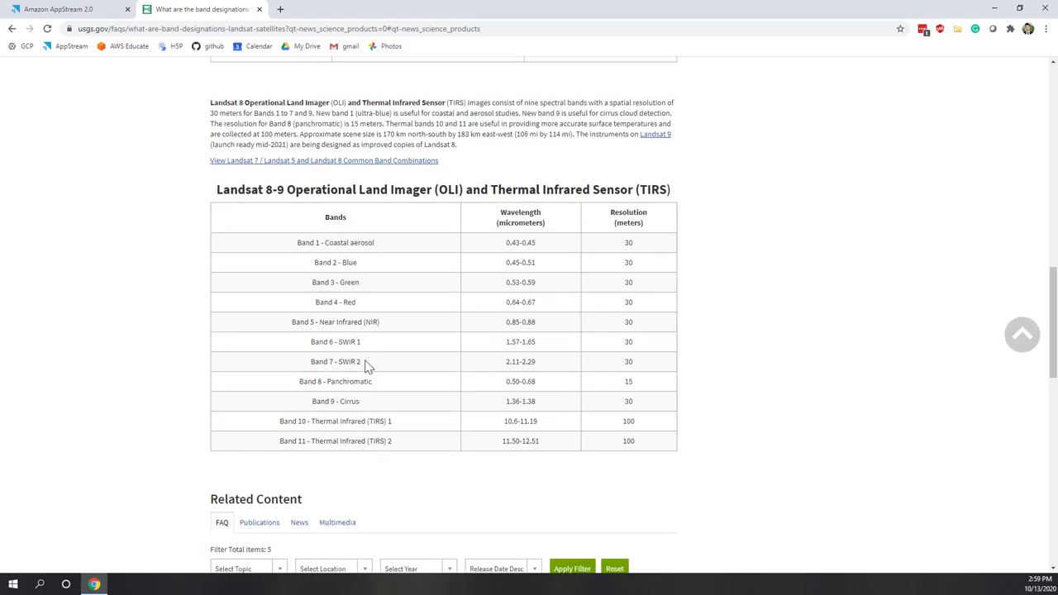
{"action": "left_click_drag", "start_coordinate": [331, 282], "coordinate": [366, 307]}
{"action": "left_click_drag", "start_coordinate": [305, 321], "coordinate": [383, 328]}
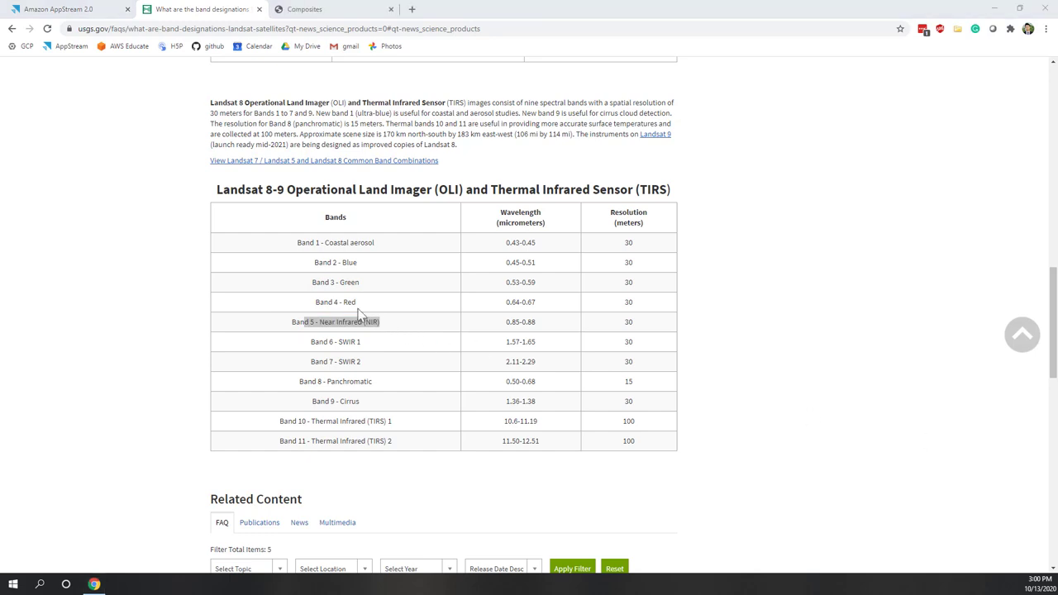
{"action": "left_click", "coordinate": [354, 282]}
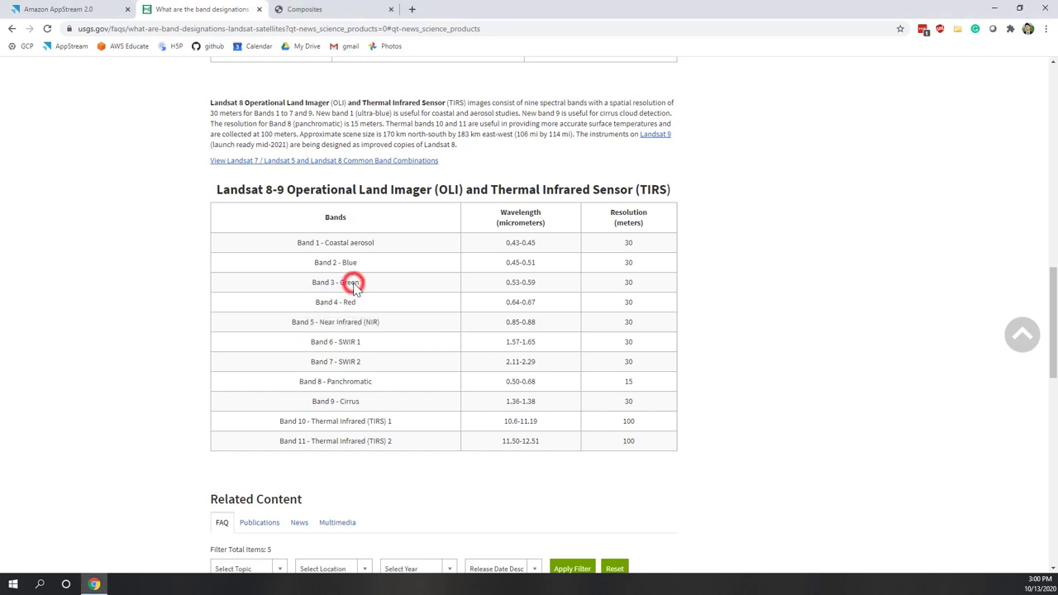
Step: Back in ArcGIS Pro, define a custom band combination for landsat with Band_5 as red, Band_4 as green and Band_3 as blue
{"action": "left_click", "coordinate": [46, 9]}
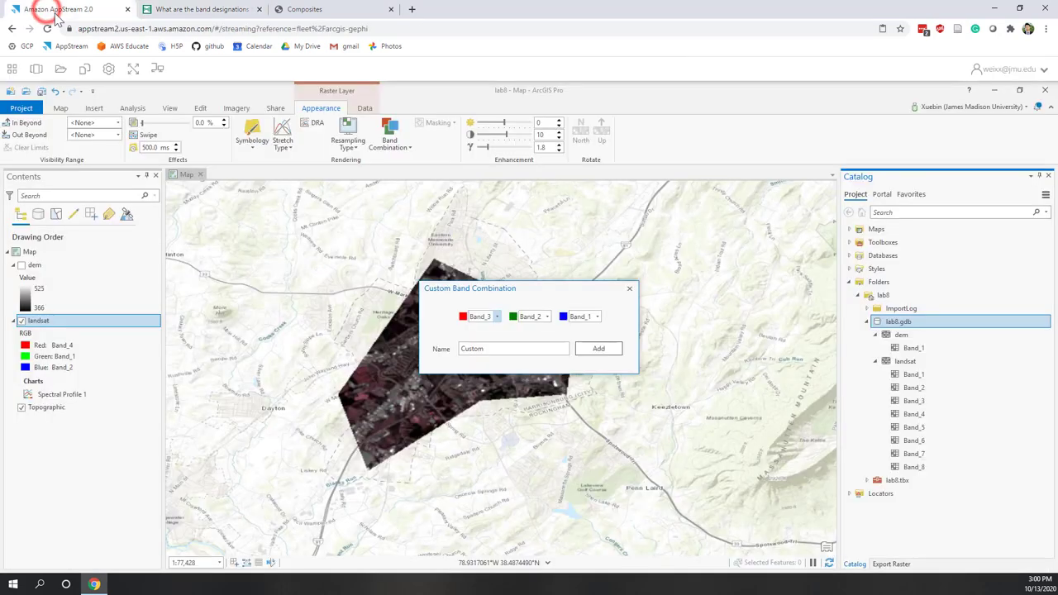
{"action": "left_click", "coordinate": [631, 289]}
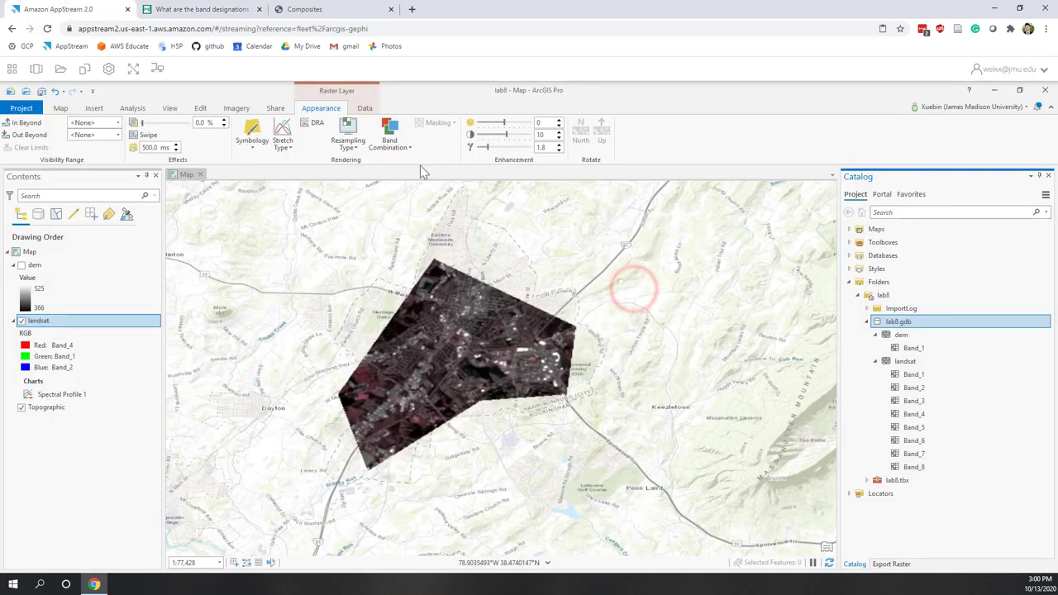
{"action": "left_click", "coordinate": [389, 142]}
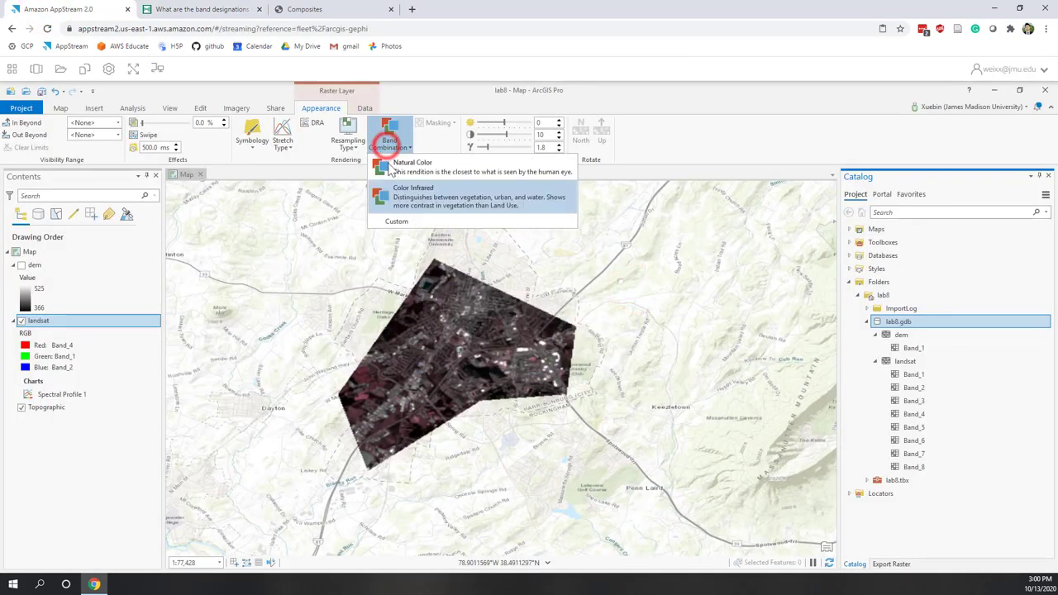
{"action": "left_click", "coordinate": [396, 223]}
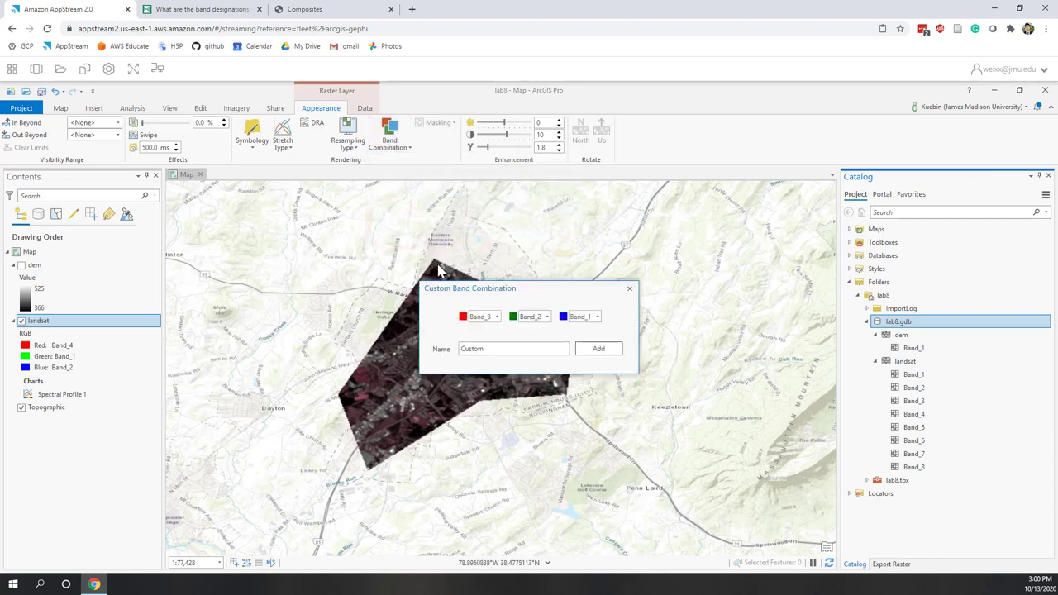
{"action": "left_click", "coordinate": [497, 317]}
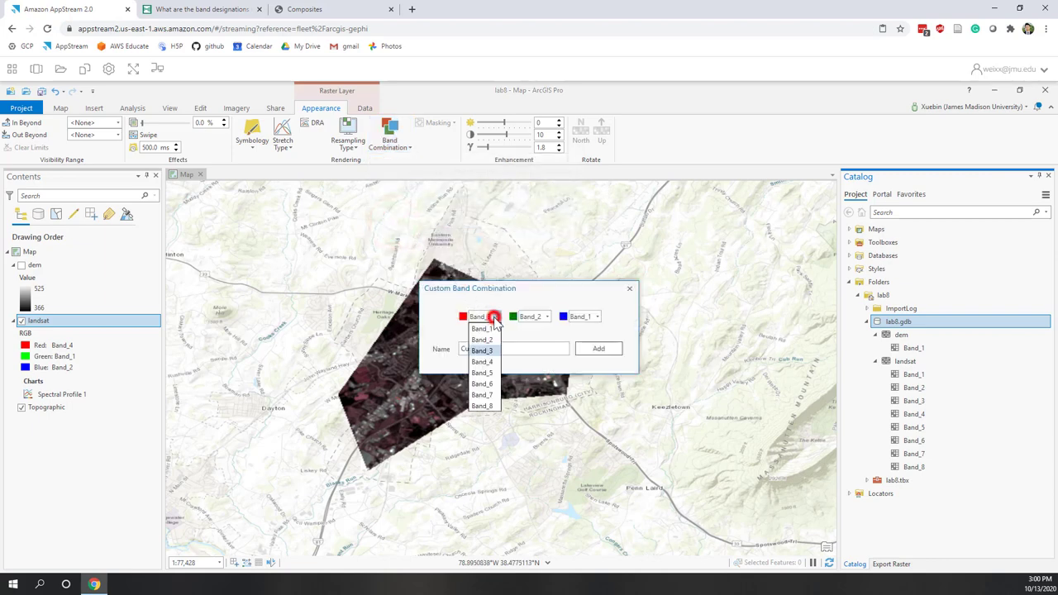
{"action": "left_click", "coordinate": [484, 373]}
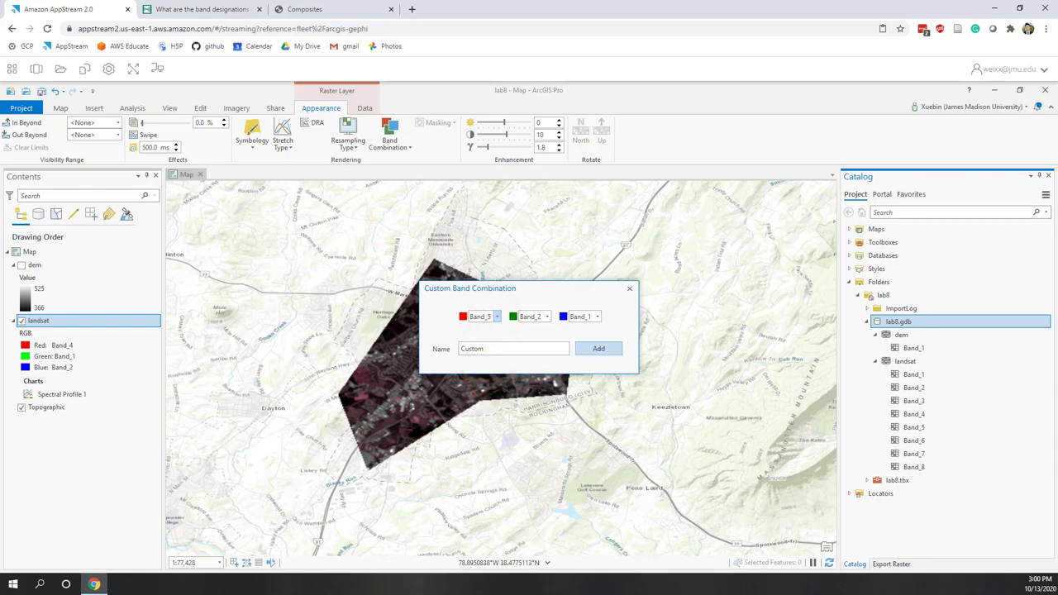
{"action": "left_click", "coordinate": [547, 316]}
{"action": "left_click", "coordinate": [535, 361]}
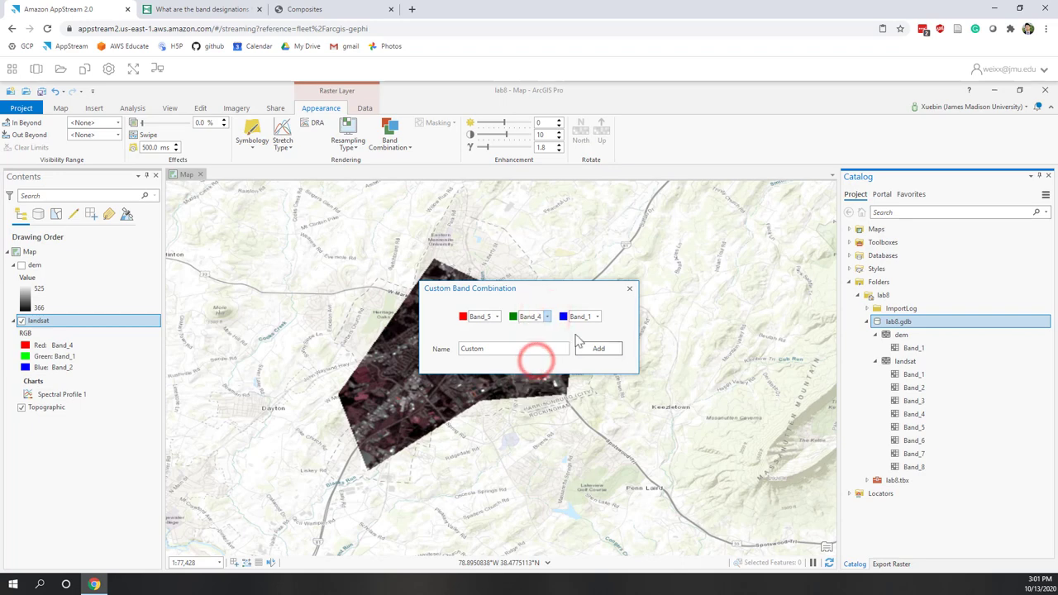
{"action": "left_click", "coordinate": [597, 317]}
{"action": "left_click", "coordinate": [584, 351]}
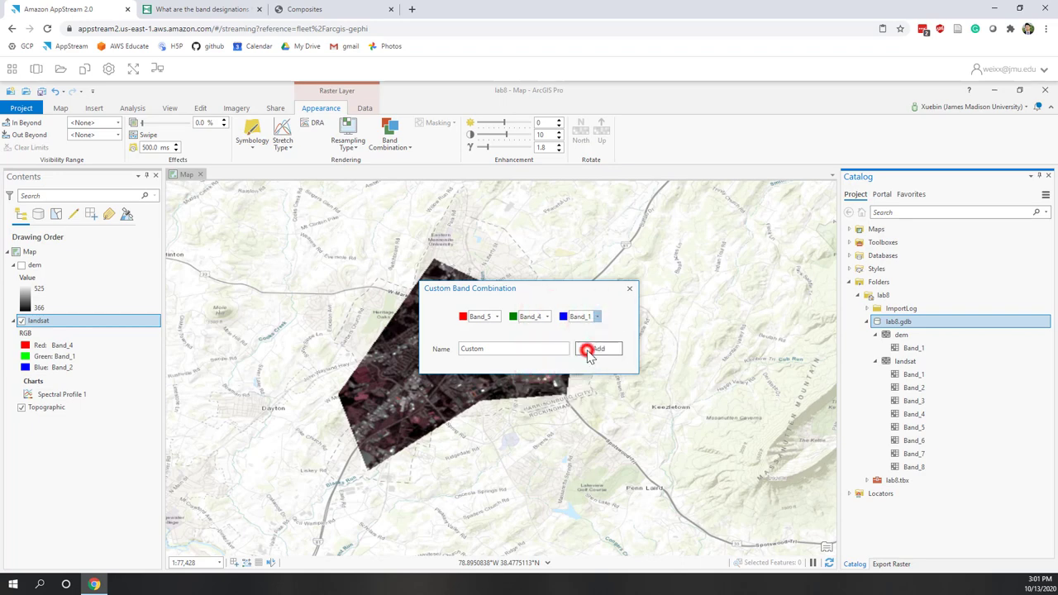
Step: Name the custom band combination "false color" and add it to the landsat layer
{"action": "left_click", "coordinate": [541, 348]}
{"action": "double_click", "coordinate": [542, 348]}
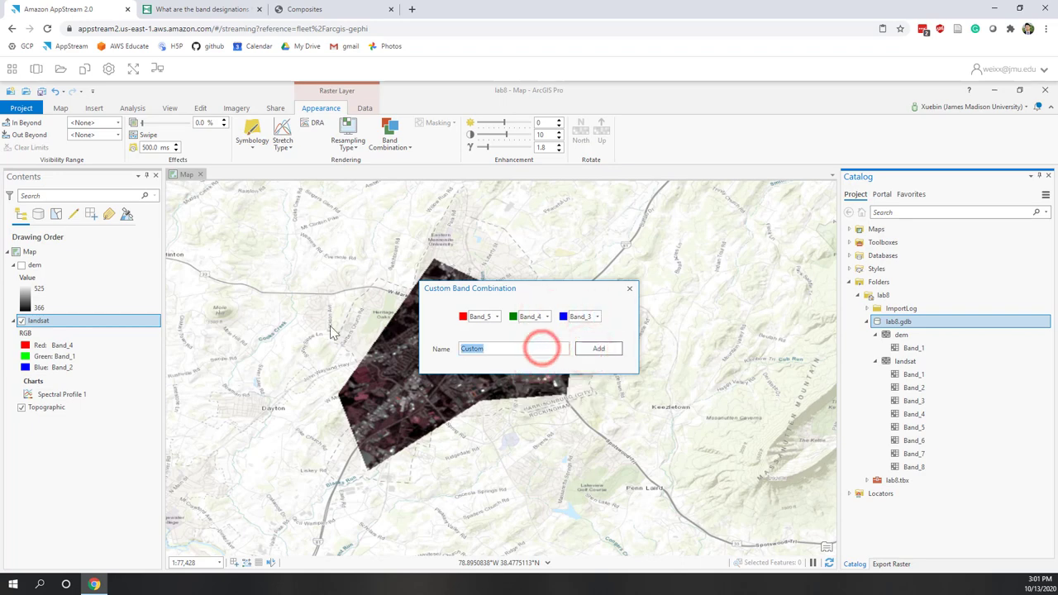
{"action": "type", "text": "false color"}
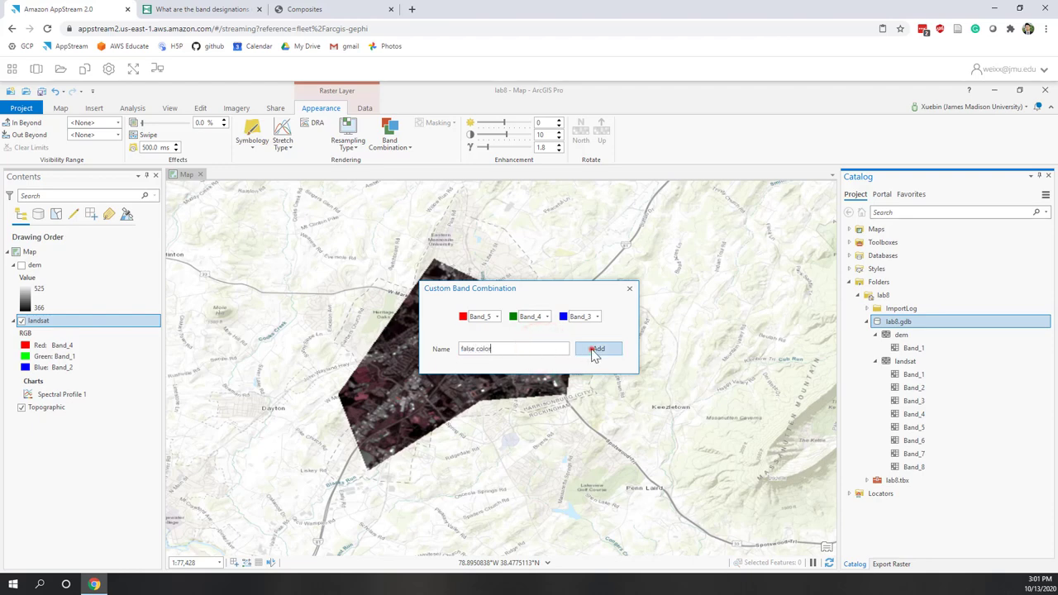
{"action": "left_click", "coordinate": [597, 348]}
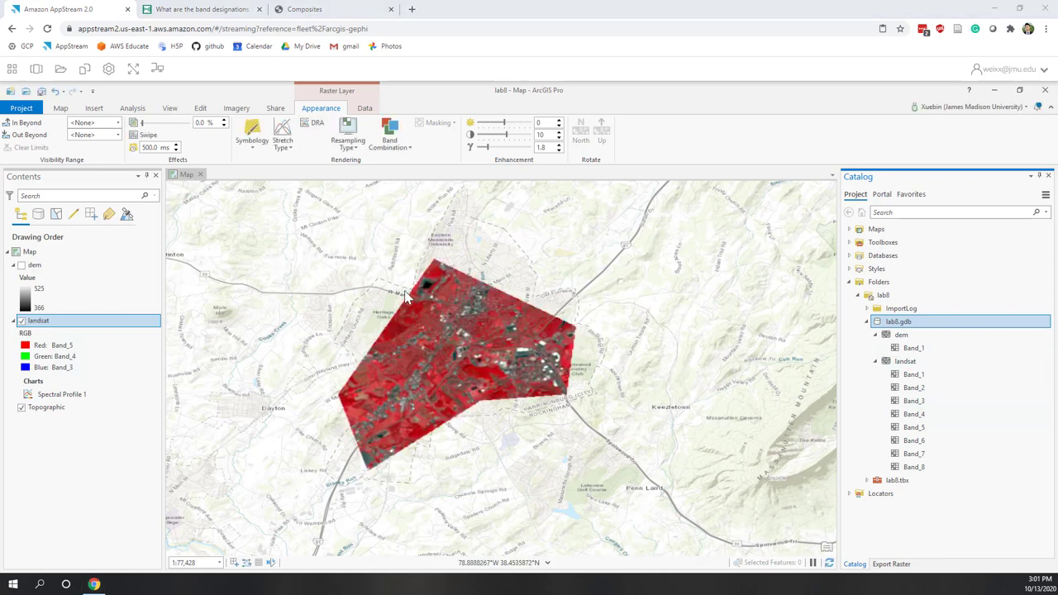
Step: Apply the preset Natural Color band combination to the landsat layer
{"action": "scroll", "coordinate": [404, 291], "scroll_direction": "up", "scroll_amount": 3}
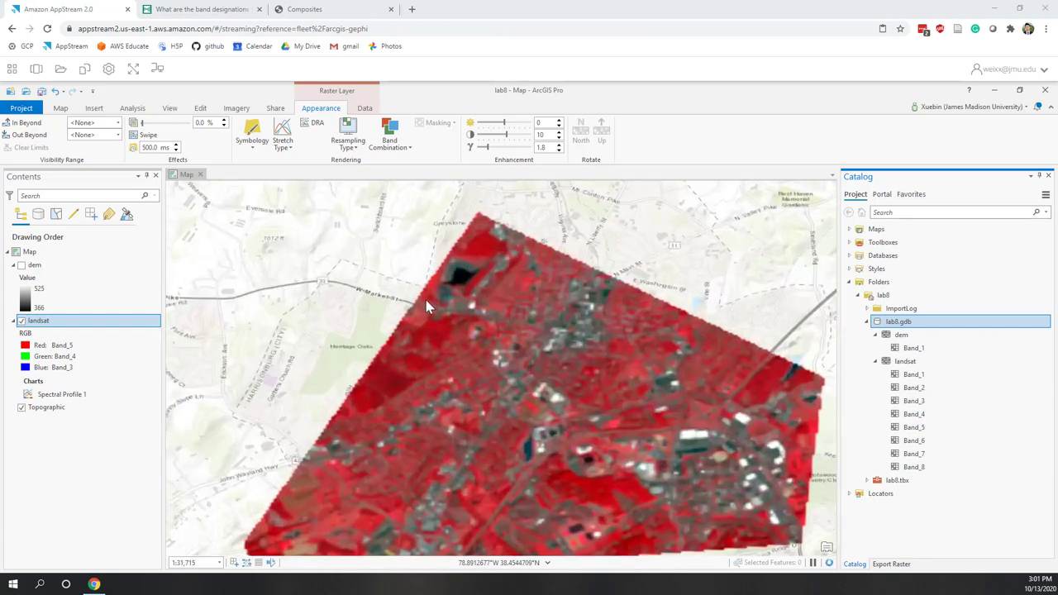
{"action": "scroll", "coordinate": [427, 301], "scroll_direction": "down", "scroll_amount": 2}
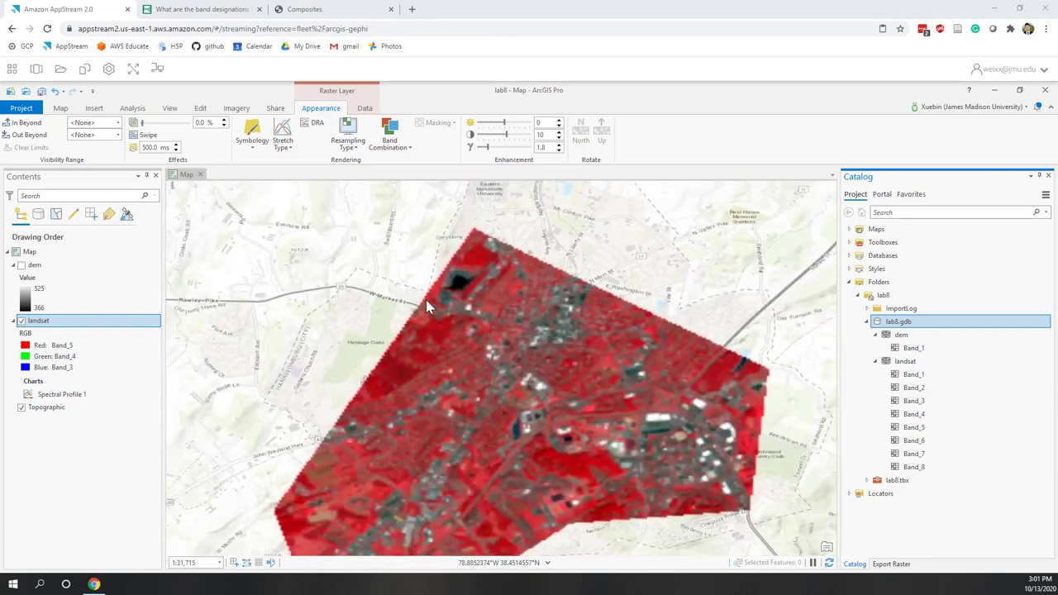
{"action": "left_click", "coordinate": [388, 143]}
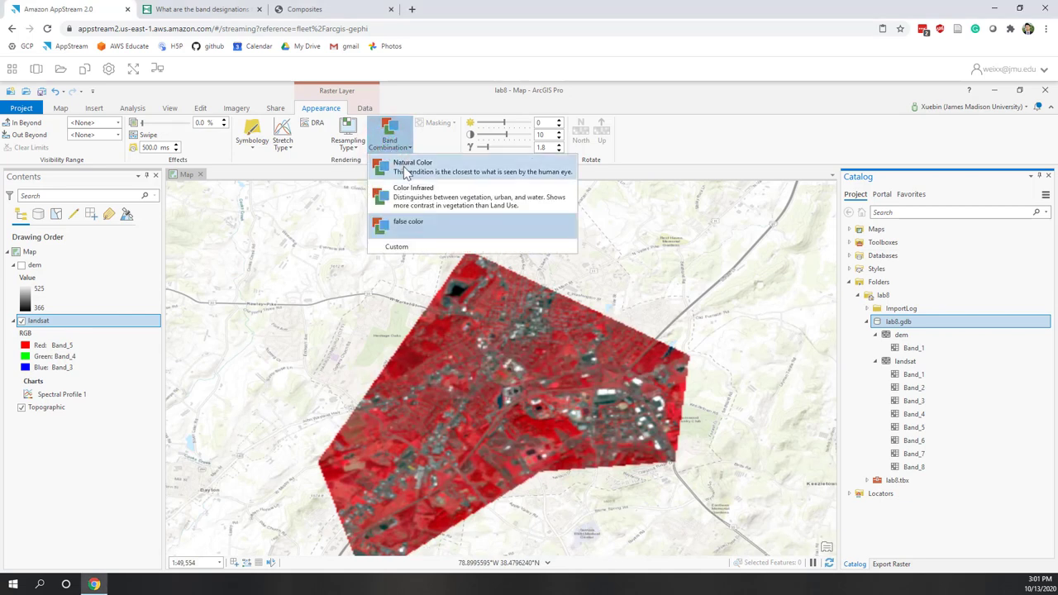
{"action": "left_click", "coordinate": [404, 169]}
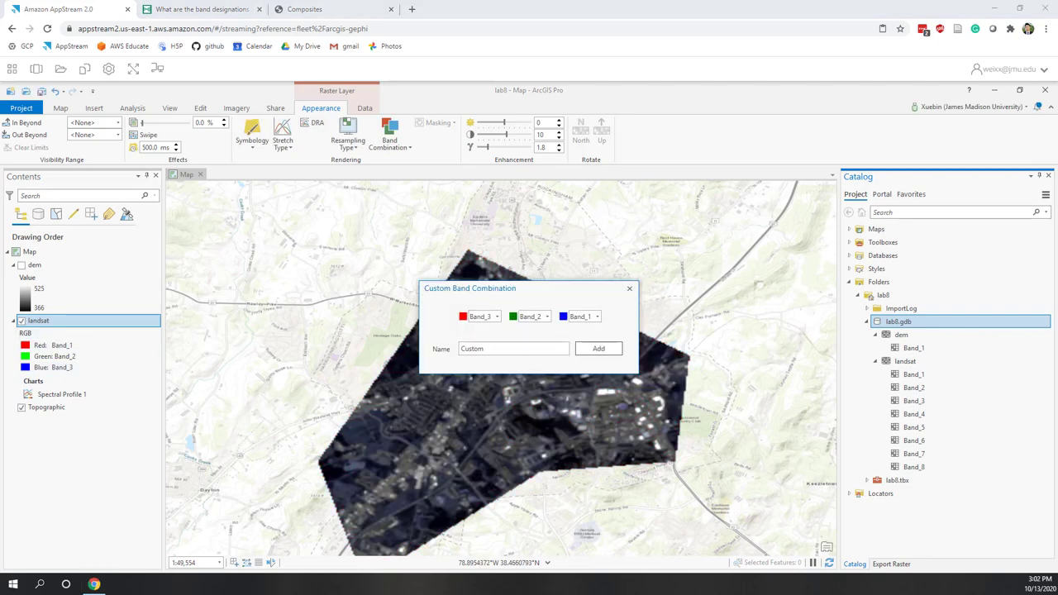
Step: Add a custom band combination named "natural color" to landsat with Band_4 as red, Band_3 as green and Band_2 as blue
{"action": "left_click", "coordinate": [496, 316]}
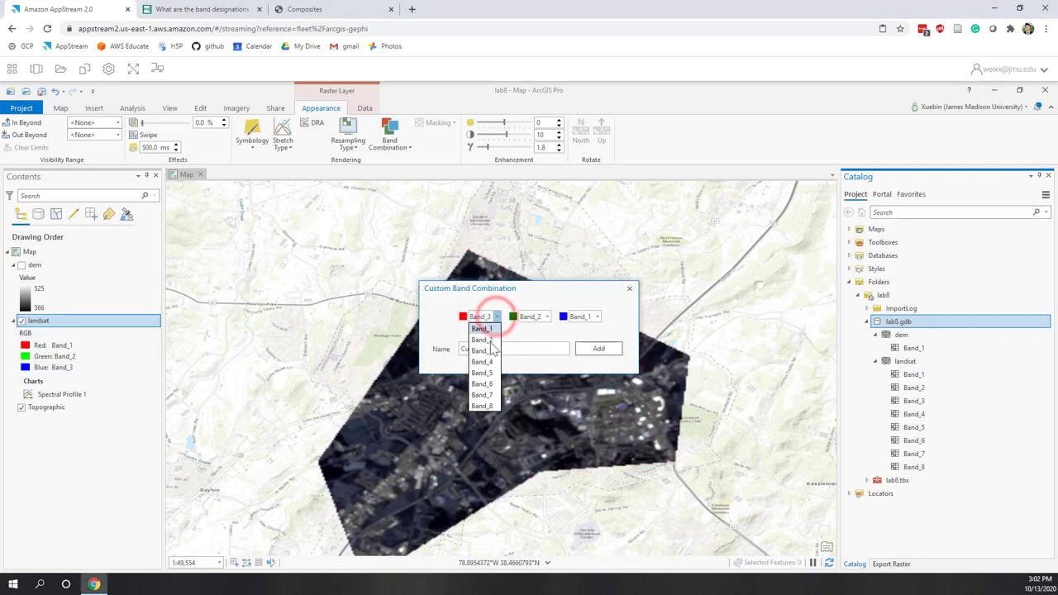
{"action": "left_click", "coordinate": [484, 362]}
{"action": "left_click", "coordinate": [530, 320]}
{"action": "left_click", "coordinate": [531, 350]}
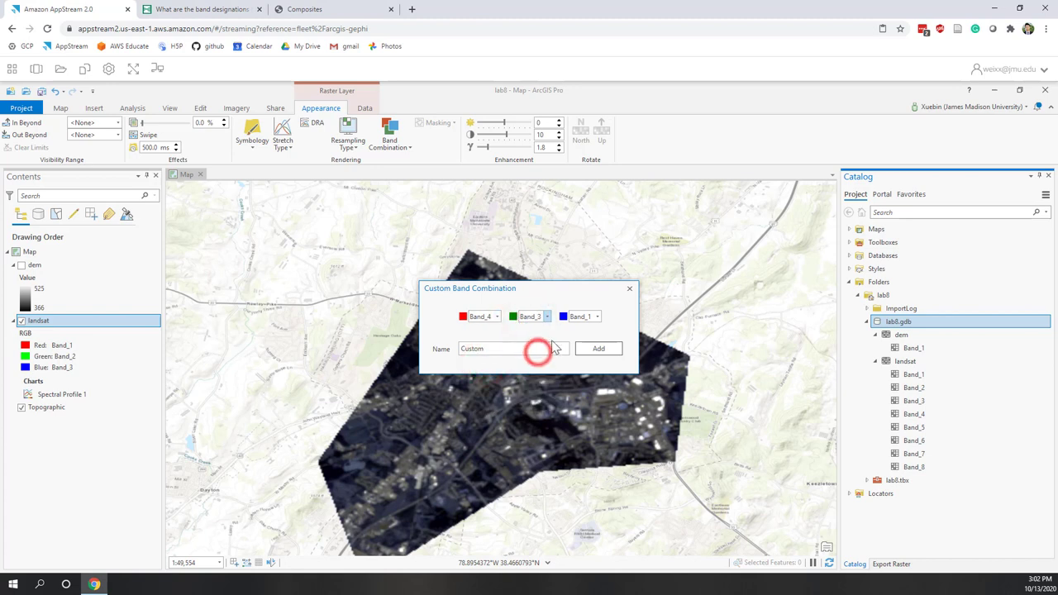
{"action": "left_click", "coordinate": [579, 318]}
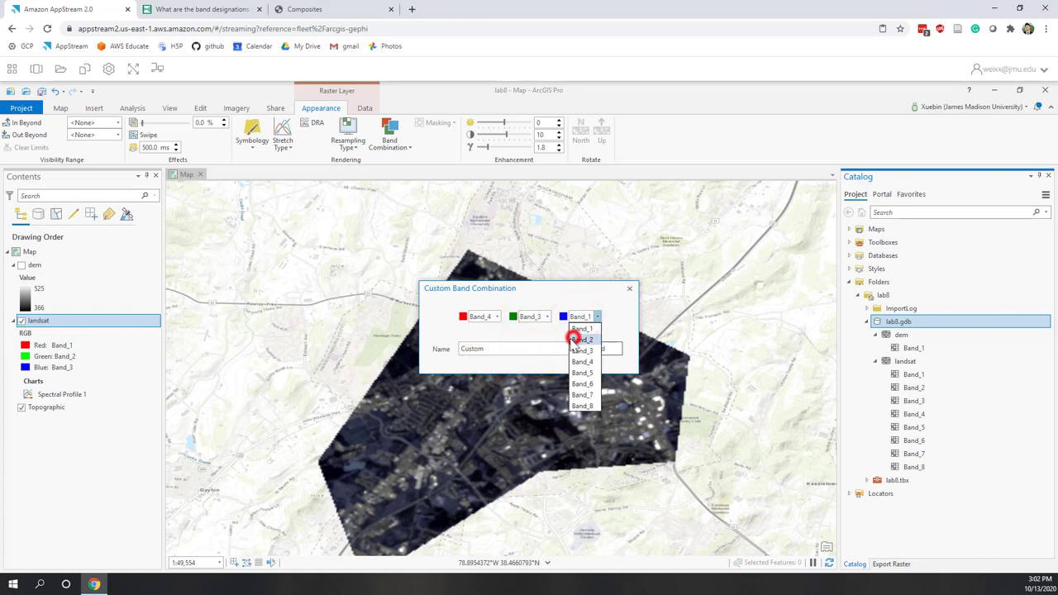
{"action": "left_click", "coordinate": [575, 335]}
{"action": "left_click_drag", "start_coordinate": [536, 354], "coordinate": [432, 347]}
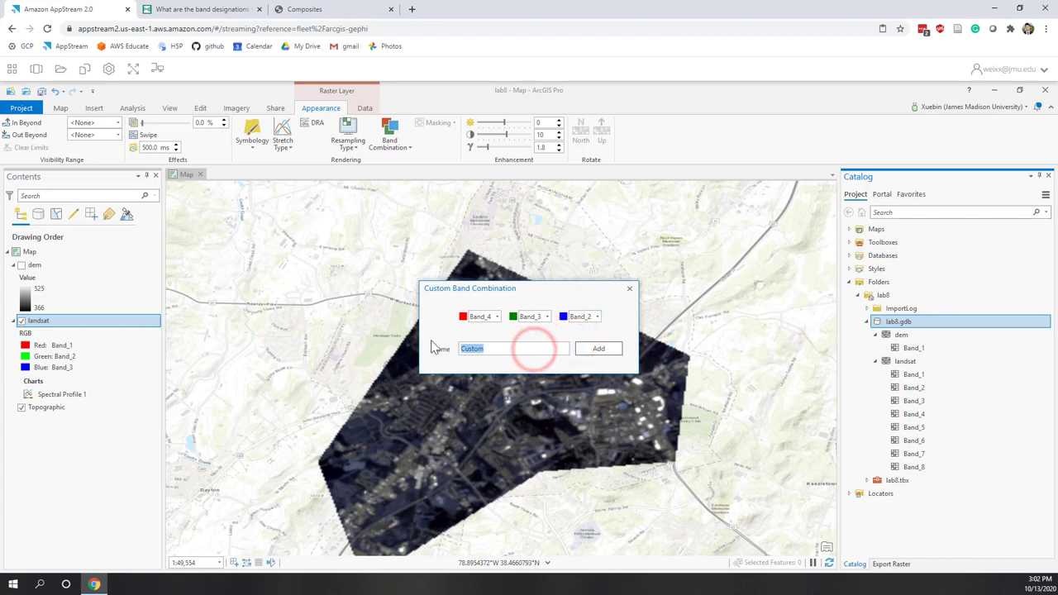
{"action": "type", "text": "natural color"}
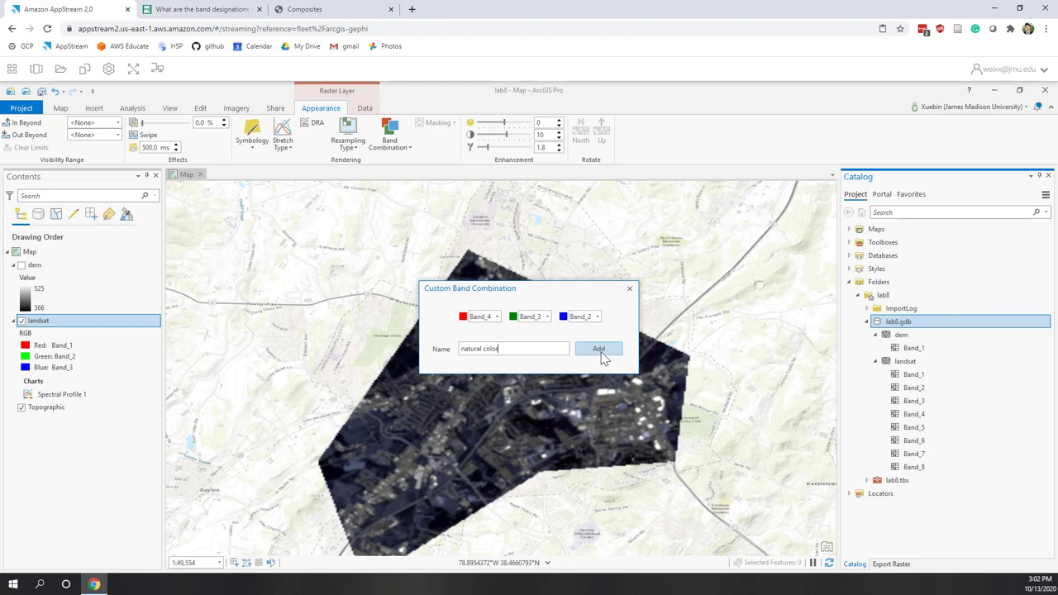
{"action": "left_click", "coordinate": [601, 352]}
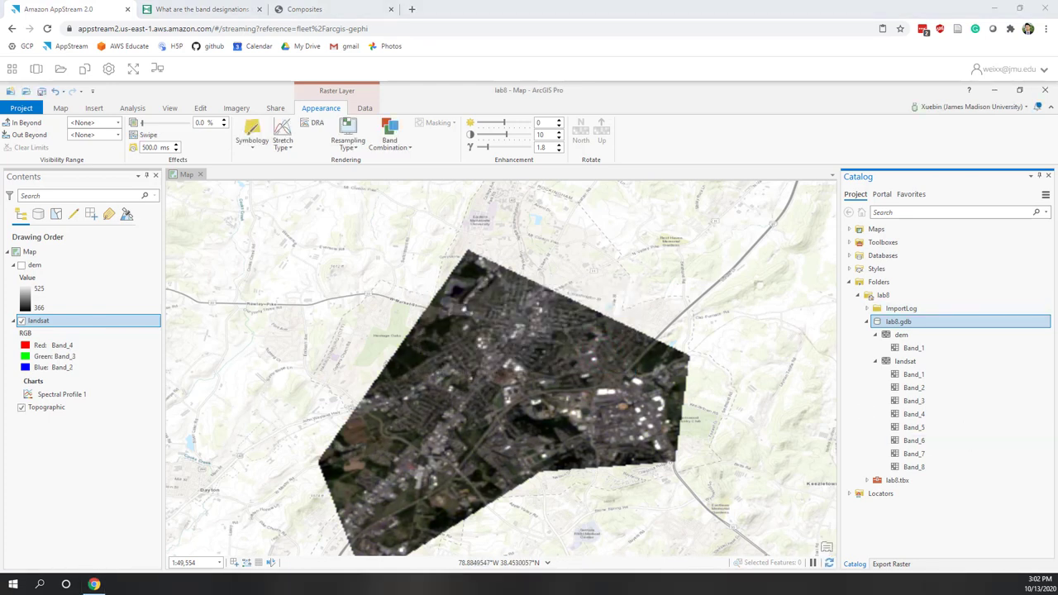
{"action": "left_click", "coordinate": [401, 149]}
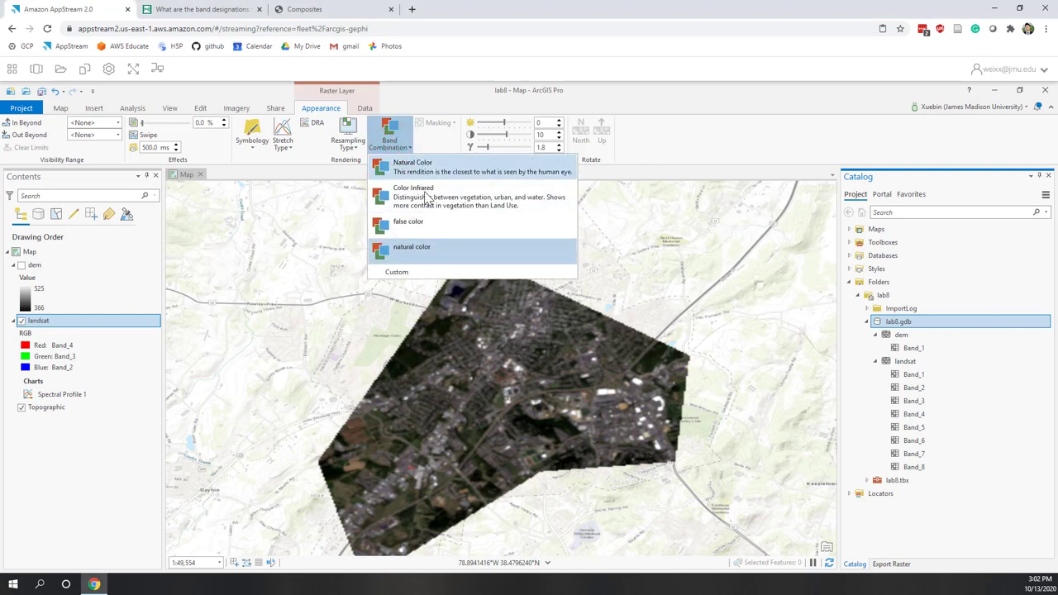
{"action": "left_click", "coordinate": [674, 157]}
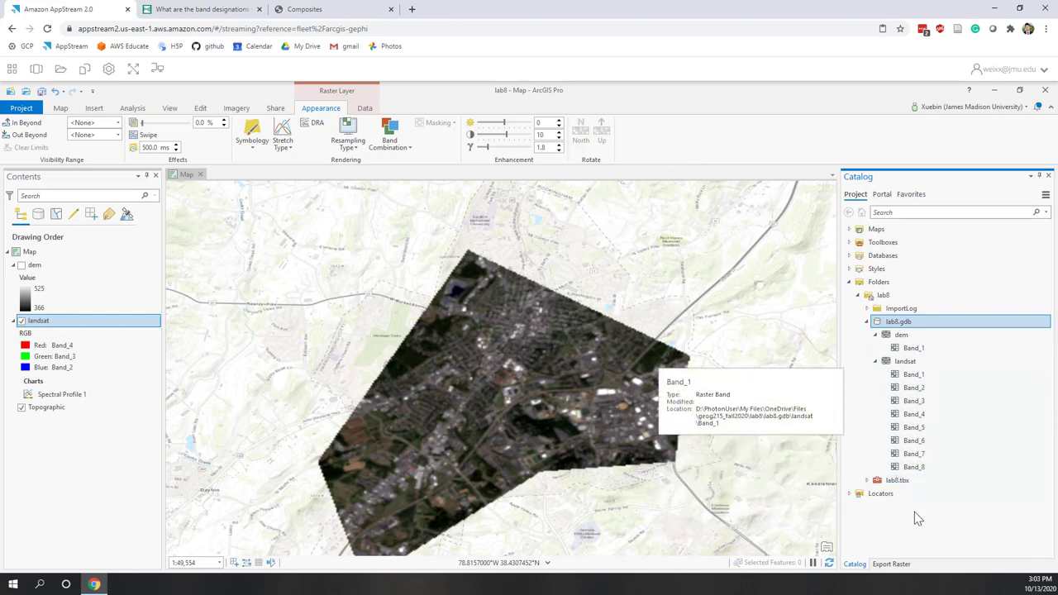
{"action": "scroll", "coordinate": [604, 264], "scroll_direction": "down", "scroll_amount": 2}
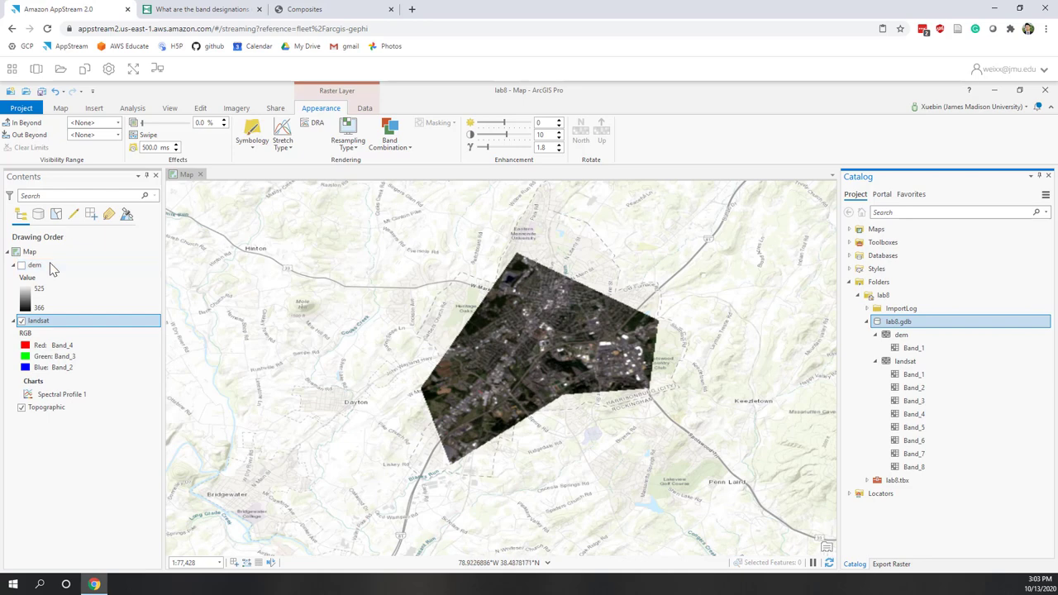
Step: Open the NDVI raster function and set landsat as its input raster
{"action": "left_click", "coordinate": [236, 109]}
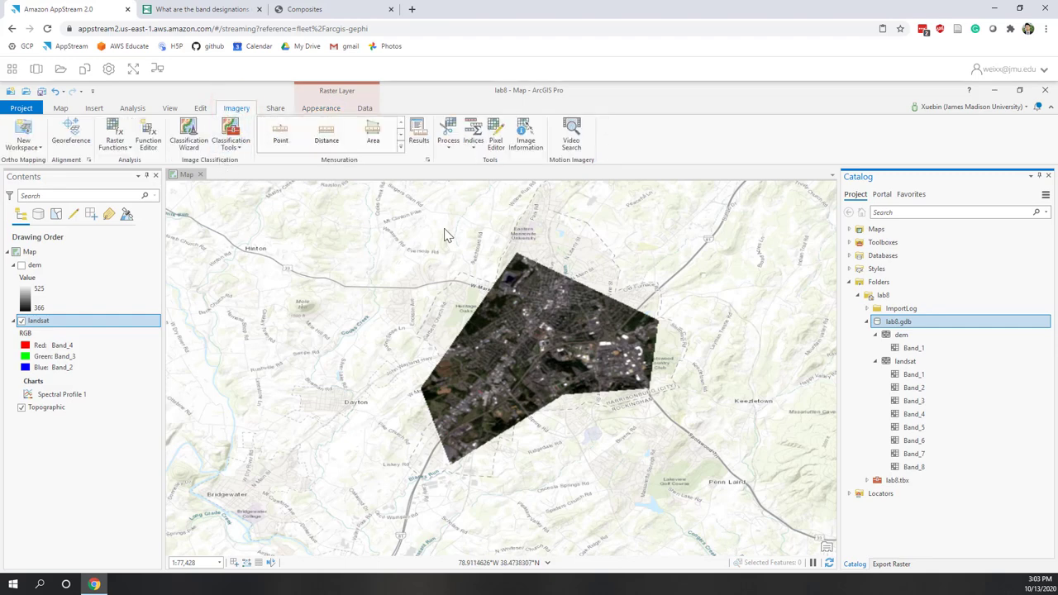
{"action": "left_click", "coordinate": [474, 151]}
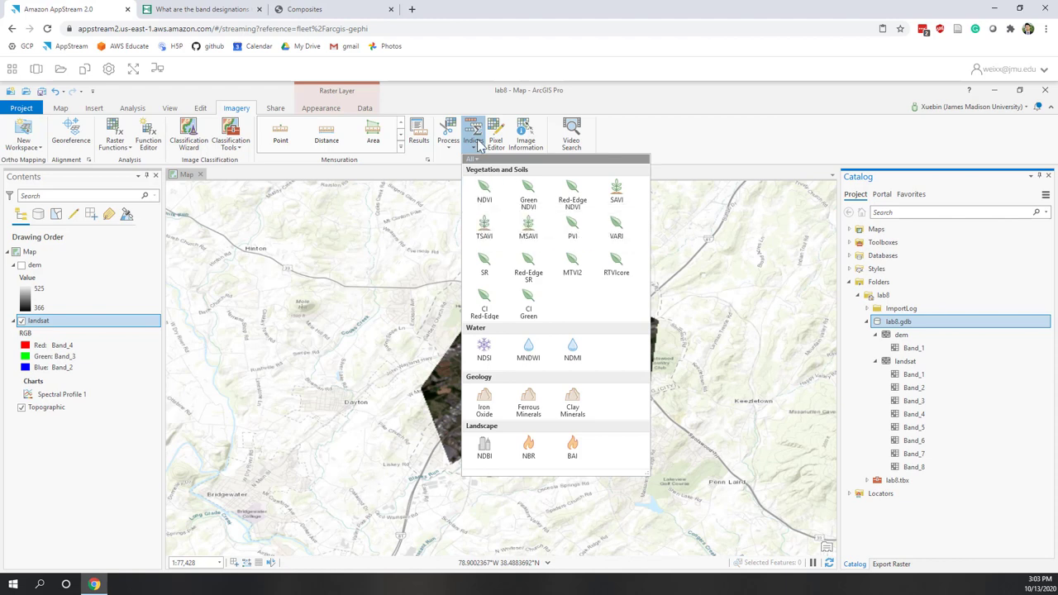
{"action": "left_click", "coordinate": [435, 167]}
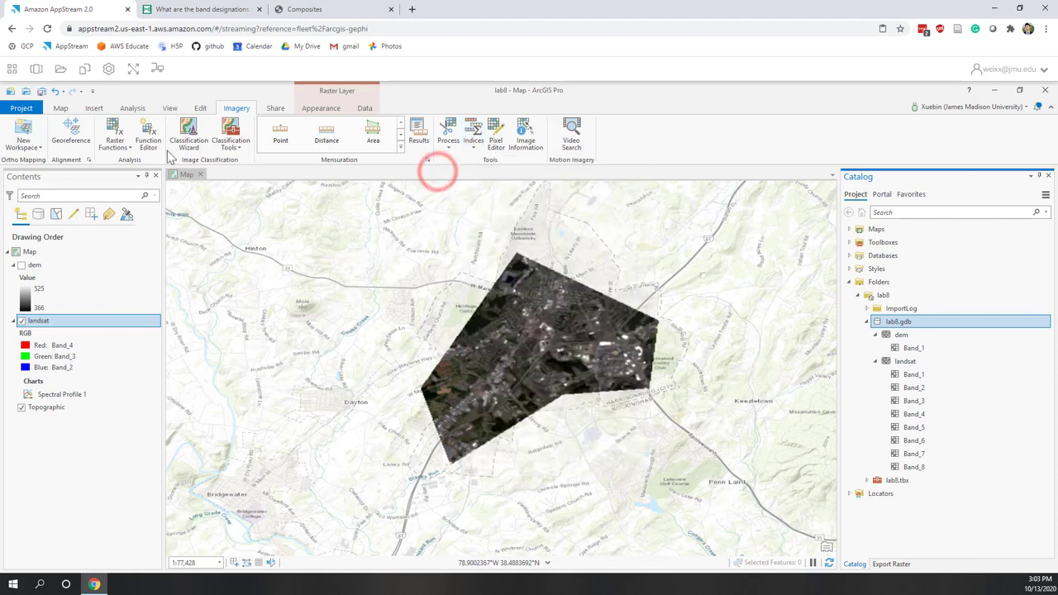
{"action": "left_click", "coordinate": [113, 132]}
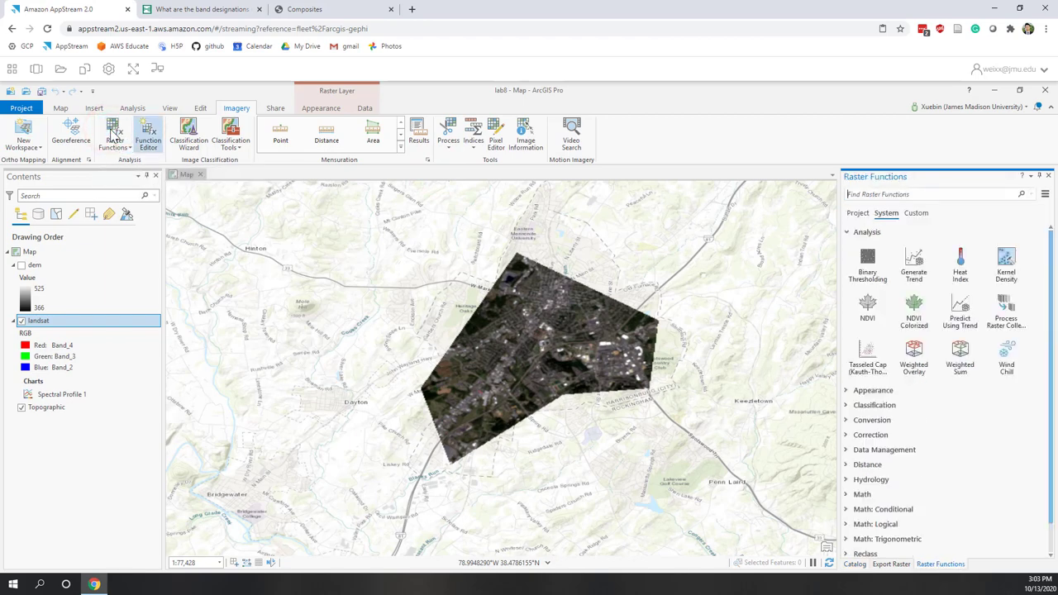
{"action": "left_click", "coordinate": [877, 314]}
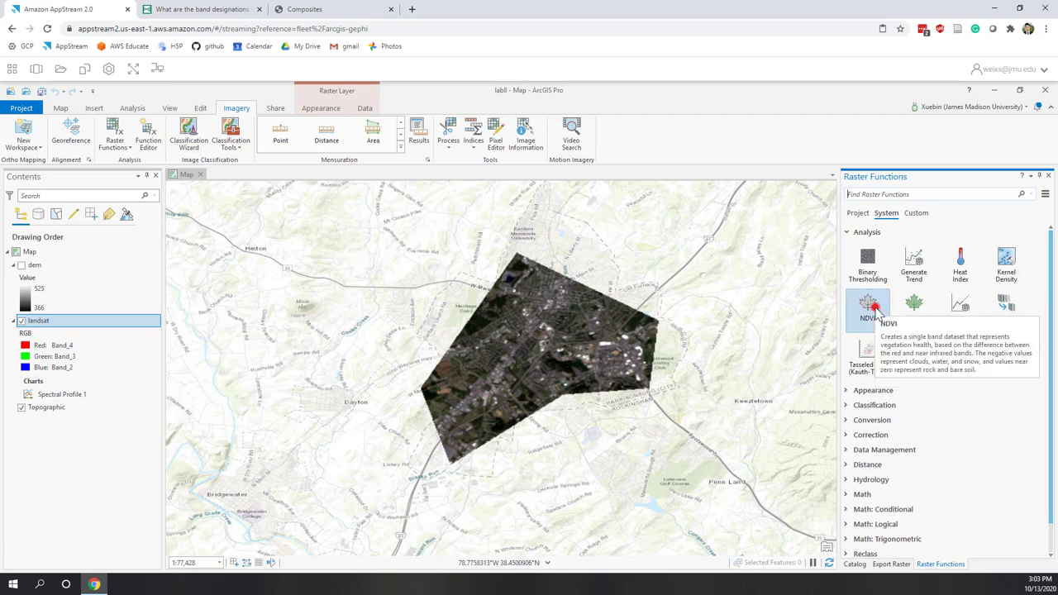
{"action": "left_click", "coordinate": [877, 310]}
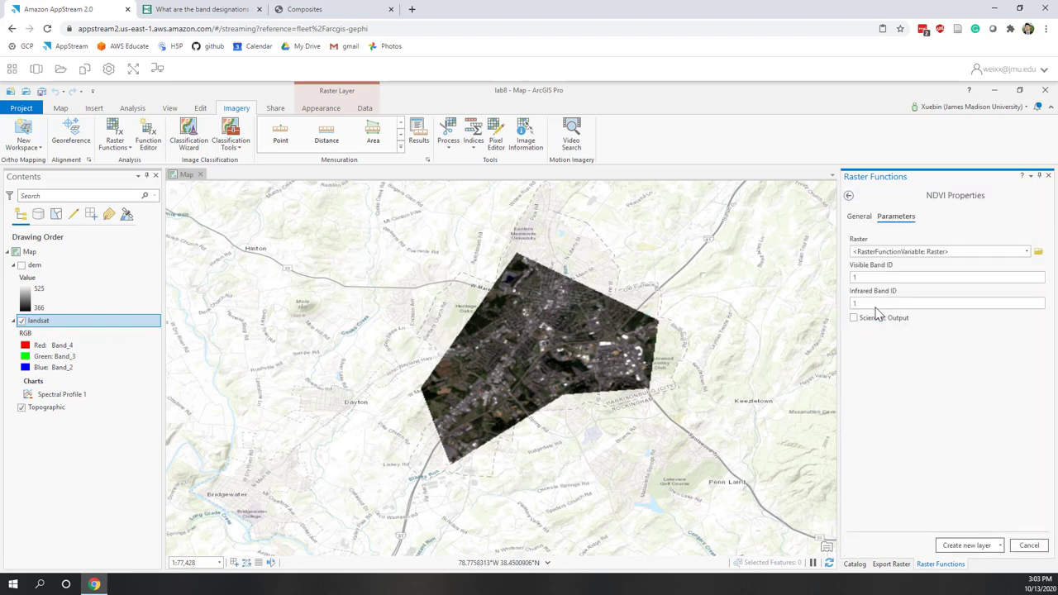
{"action": "left_click", "coordinate": [1028, 249]}
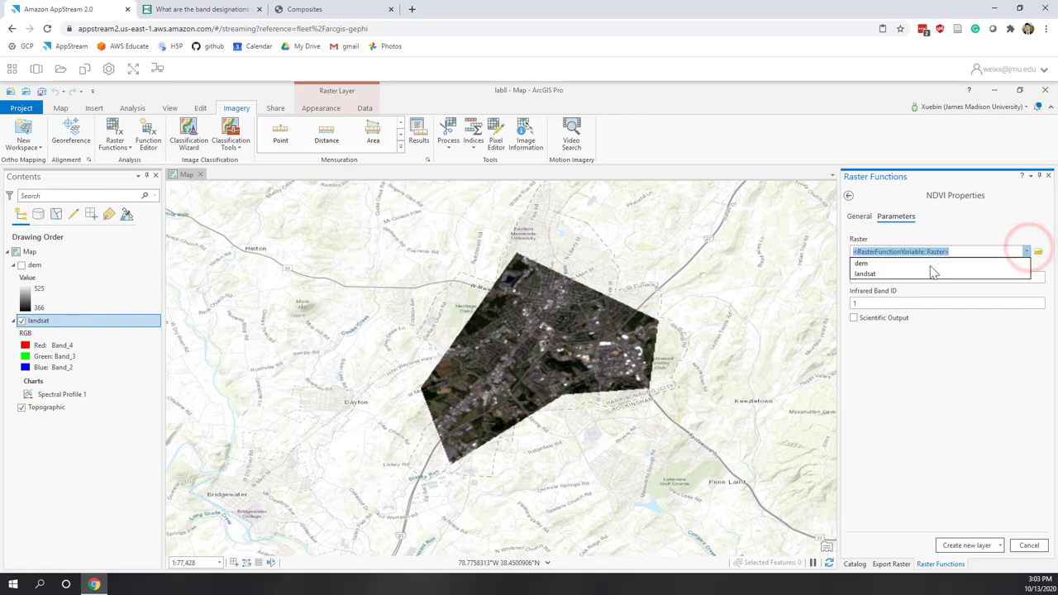
{"action": "left_click", "coordinate": [884, 274]}
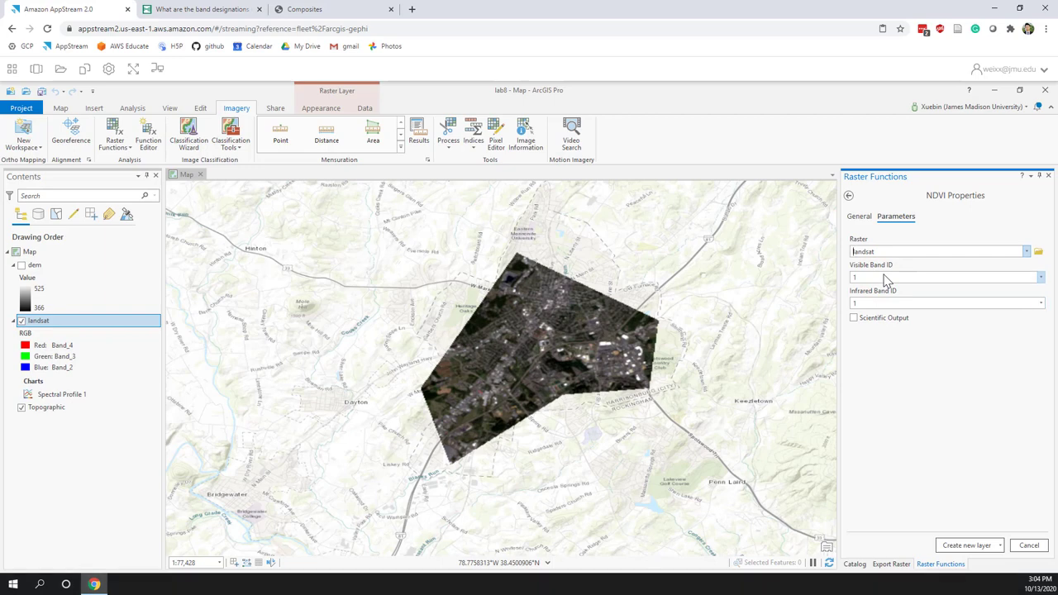
Step: Set the NDVI function's visible band ID to 3 and its infrared band ID to 4
{"action": "left_click", "coordinate": [864, 281]}
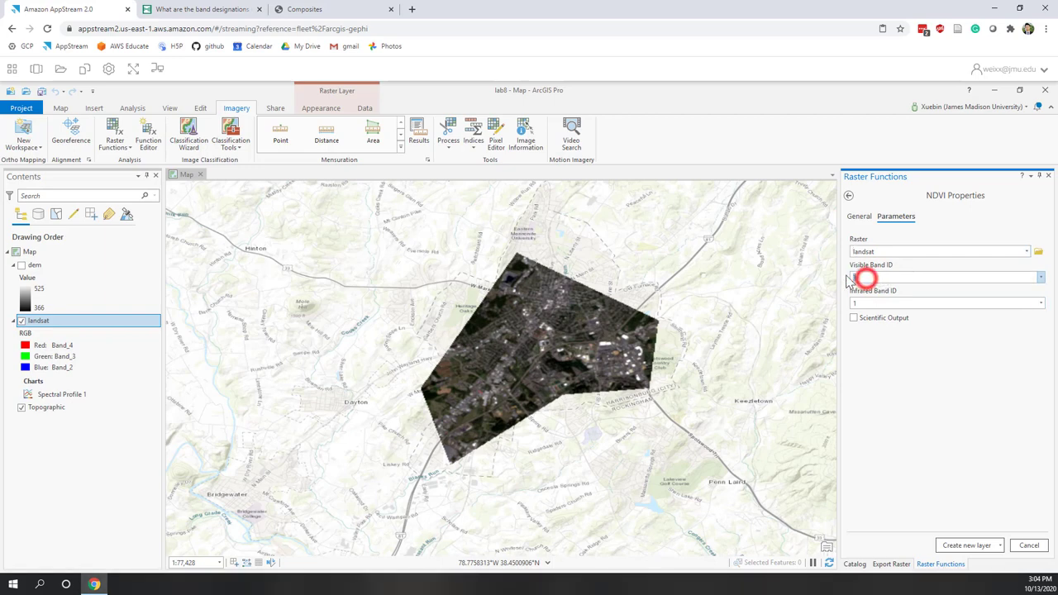
{"action": "left_click", "coordinate": [1041, 277]}
{"action": "left_click", "coordinate": [858, 310]}
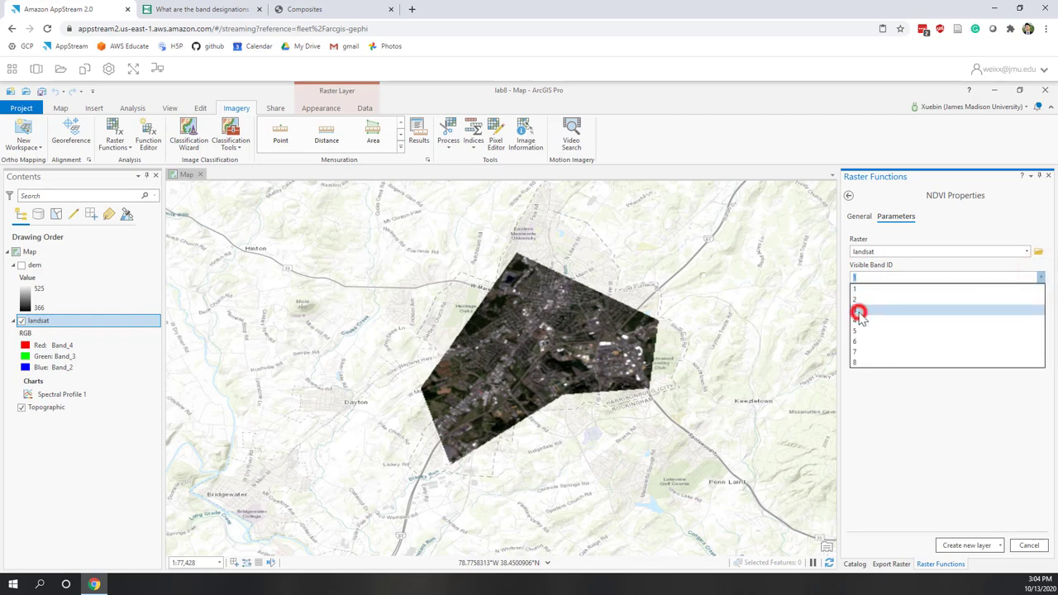
{"action": "left_click", "coordinate": [878, 303]}
{"action": "left_click", "coordinate": [1040, 302]}
{"action": "left_click", "coordinate": [861, 347]}
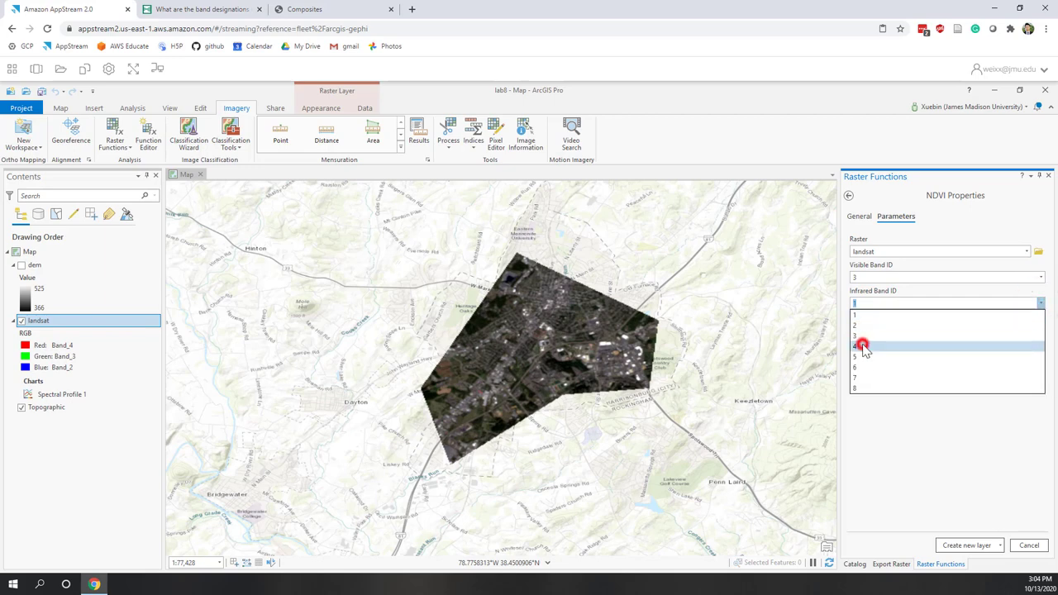
Step: Switch to the USGS page in the browser and check the Landsat 8-9 red and near-infrared band numbers
{"action": "left_click", "coordinate": [191, 10]}
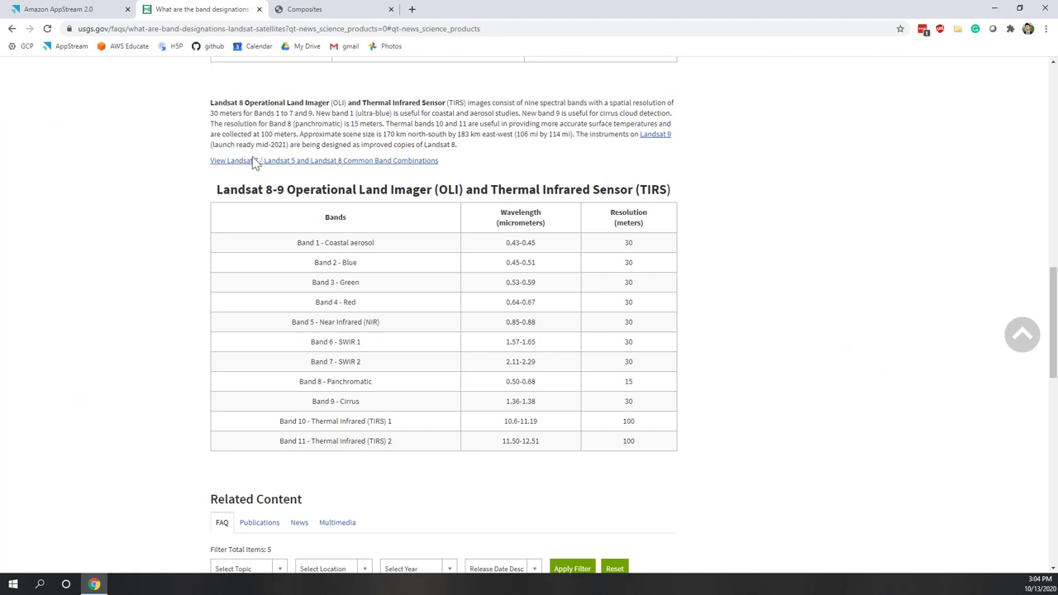
{"action": "left_click_drag", "start_coordinate": [315, 303], "coordinate": [366, 305]}
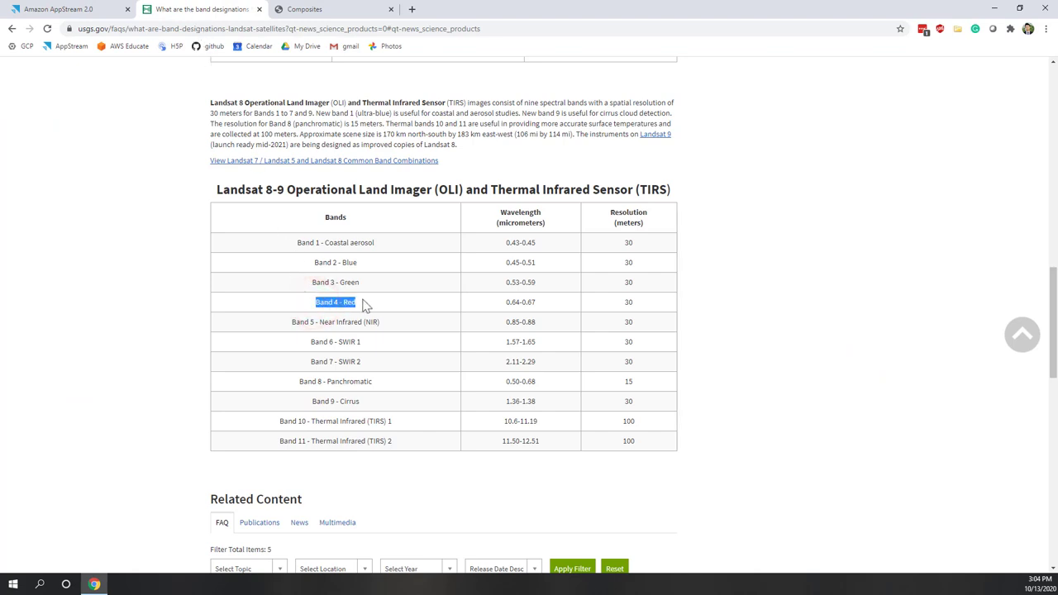
{"action": "left_click_drag", "start_coordinate": [306, 322], "coordinate": [419, 329]}
{"action": "left_click", "coordinate": [420, 329]}
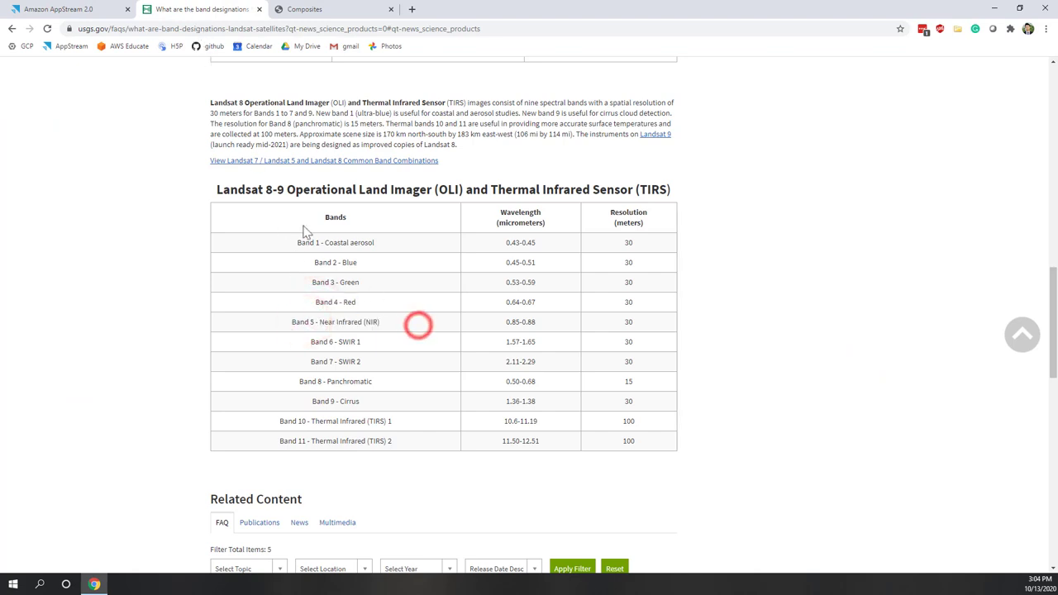
Step: Back in ArcGIS Pro, set the NDVI visible band ID to 4 and infrared band ID to 5, and create the new layer
{"action": "left_click", "coordinate": [57, 12]}
{"action": "left_click", "coordinate": [1040, 277]}
{"action": "left_click", "coordinate": [860, 321]}
{"action": "left_click", "coordinate": [1041, 304]}
{"action": "left_click", "coordinate": [860, 353]}
{"action": "left_click", "coordinate": [909, 396]}
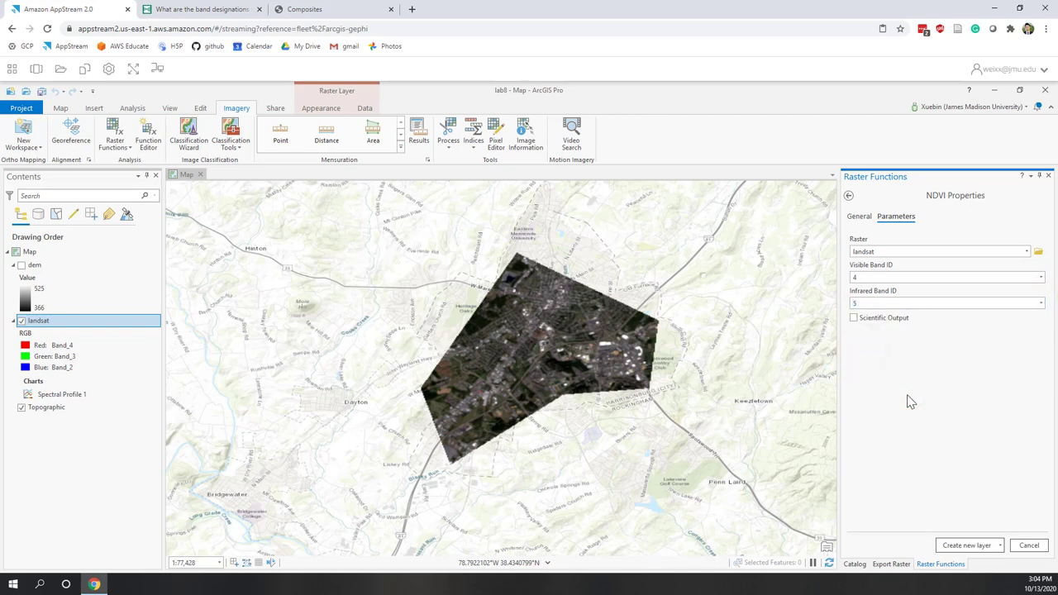
{"action": "left_click", "coordinate": [958, 548]}
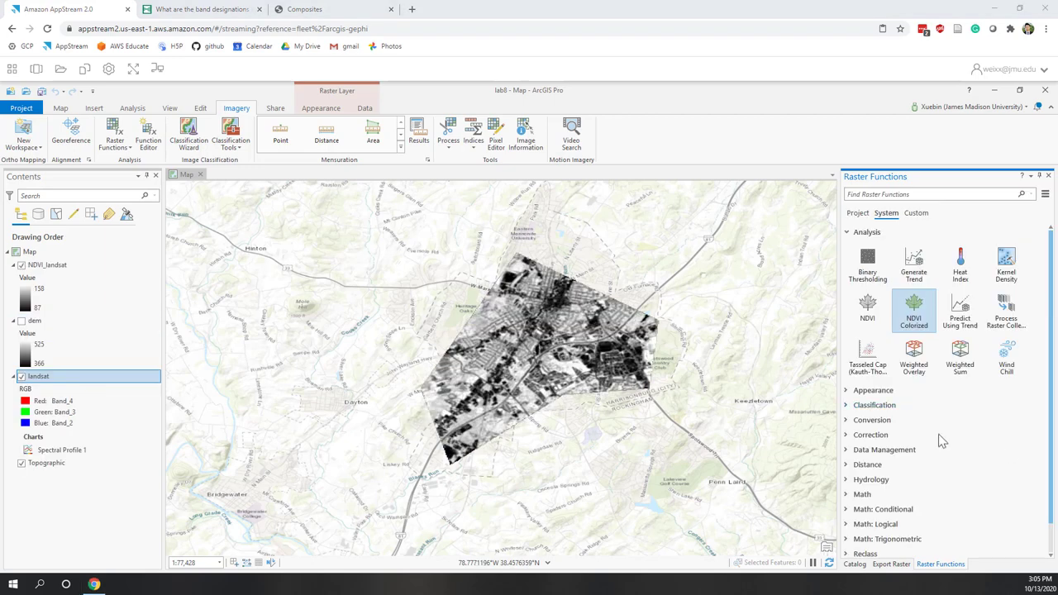
Step: Change the symbology of the NDVI_landsat layer to Classify
{"action": "left_click", "coordinate": [68, 266]}
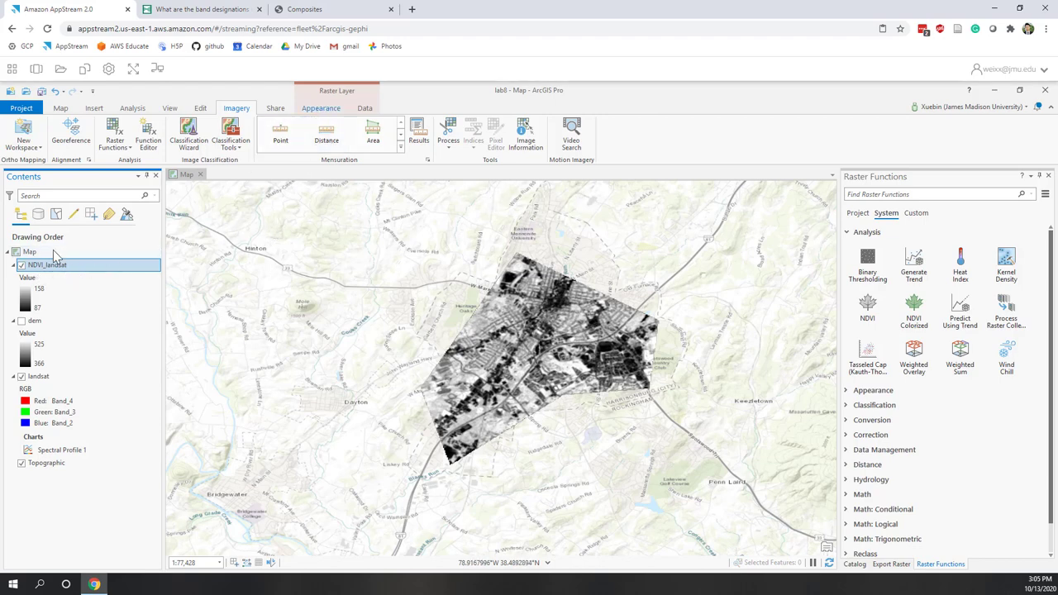
{"action": "left_click", "coordinate": [314, 111]}
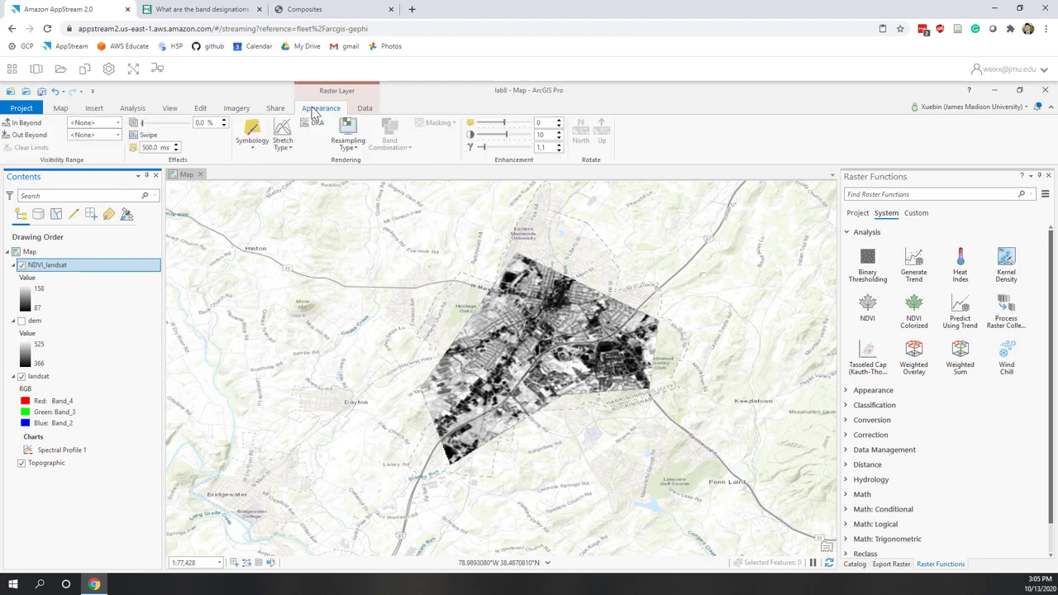
{"action": "left_click", "coordinate": [250, 144]}
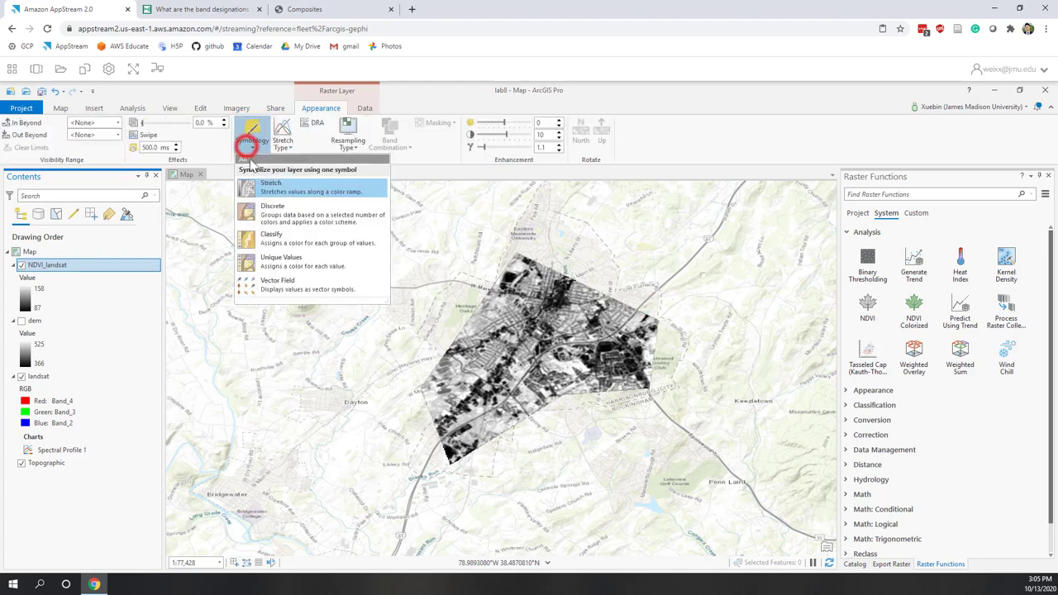
{"action": "left_click", "coordinate": [271, 238]}
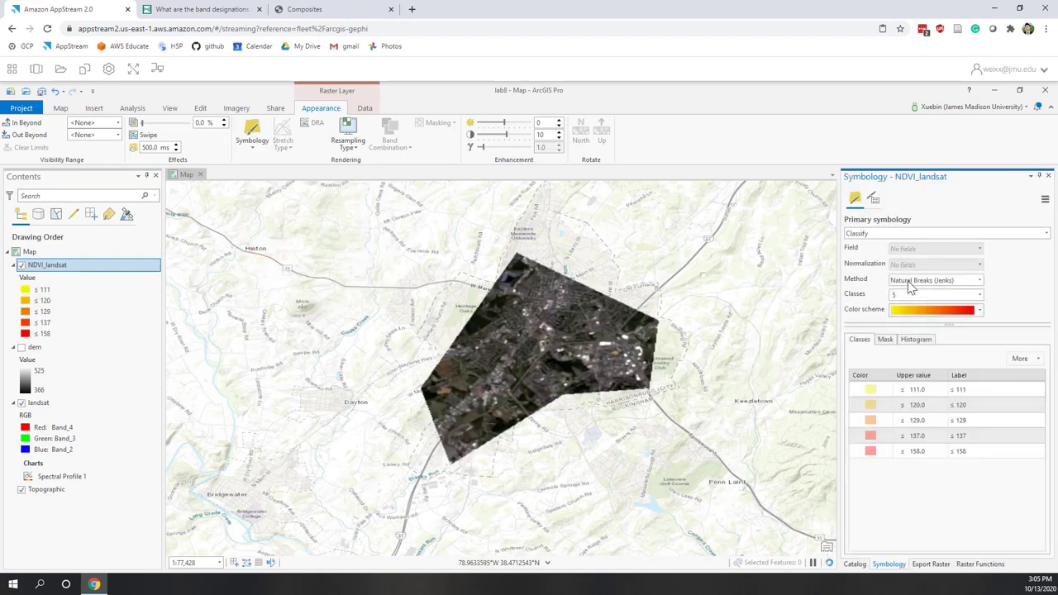
Step: Apply the white-to-dark-green color scheme to NDVI_landsat and toggle the layer's visibility to compare it with the landsat imagery
{"action": "left_click", "coordinate": [981, 311]}
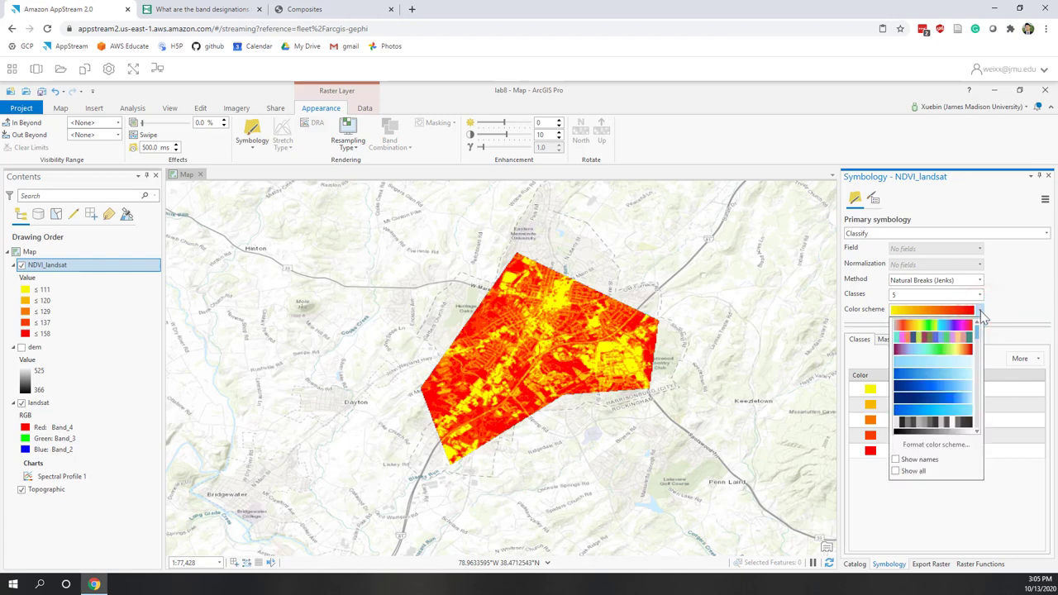
{"action": "left_click_drag", "start_coordinate": [977, 333], "coordinate": [974, 410]}
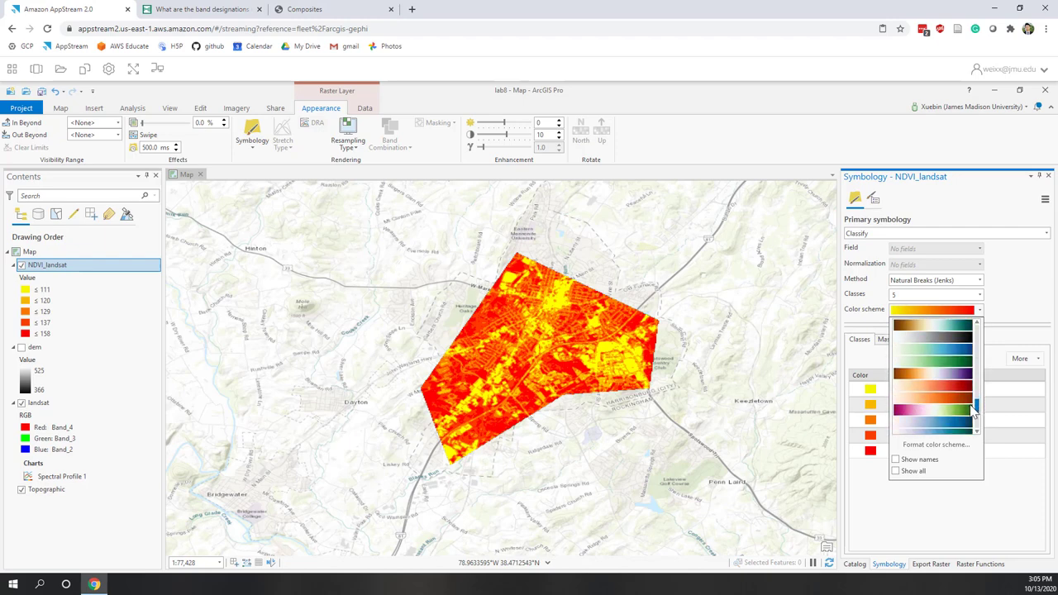
{"action": "left_click", "coordinate": [955, 362]}
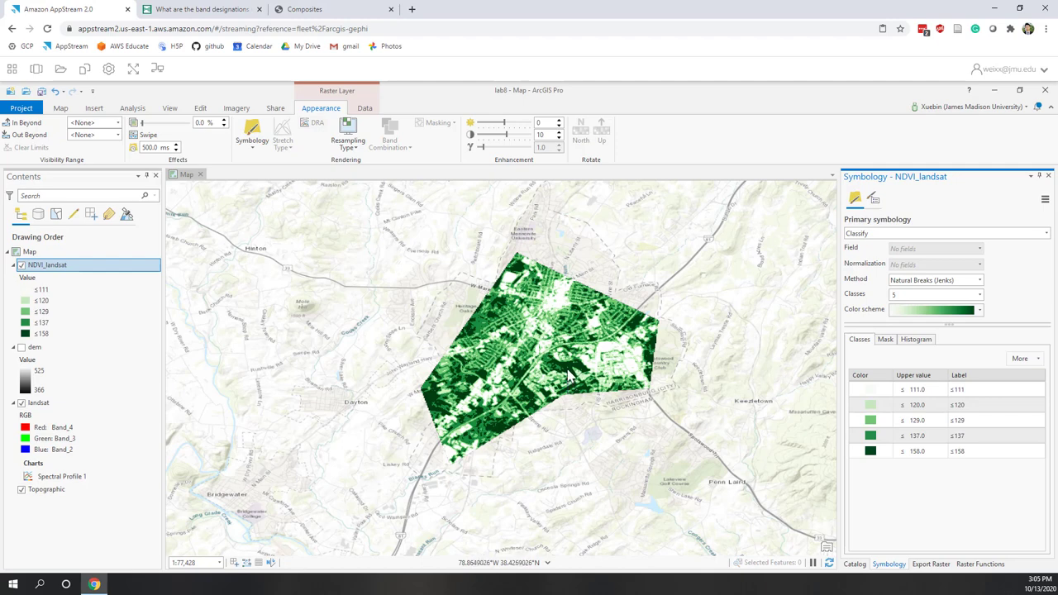
{"action": "scroll", "coordinate": [568, 376], "scroll_direction": "up", "scroll_amount": 3}
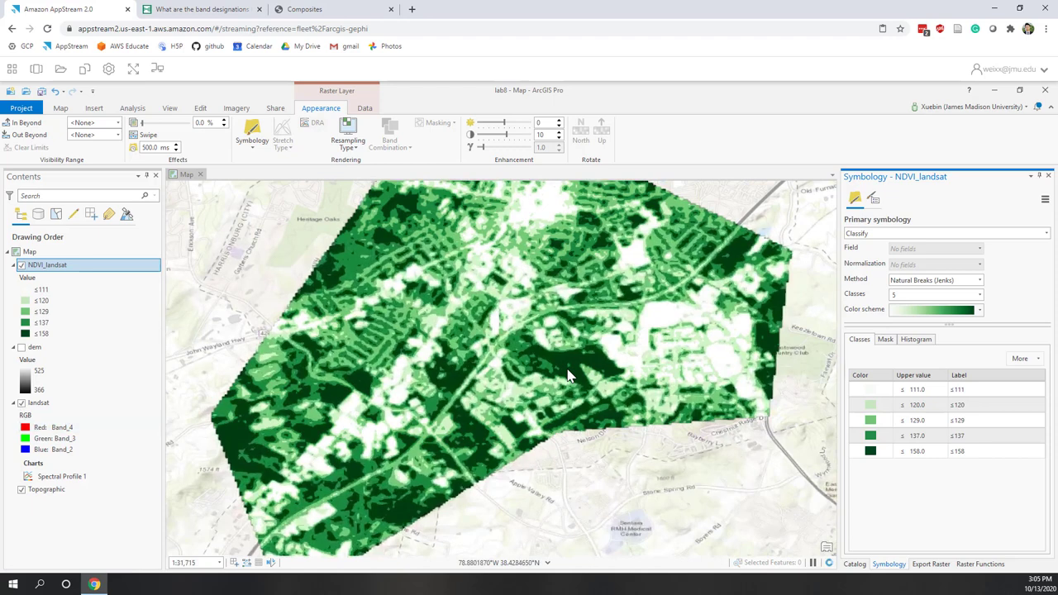
{"action": "left_click", "coordinate": [21, 266]}
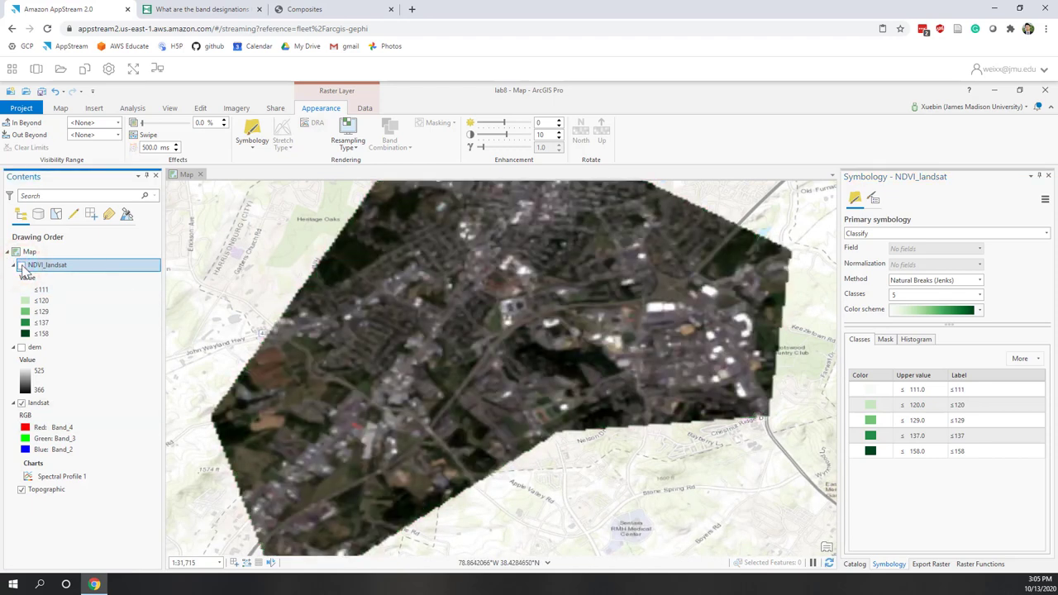
{"action": "left_click", "coordinate": [22, 265]}
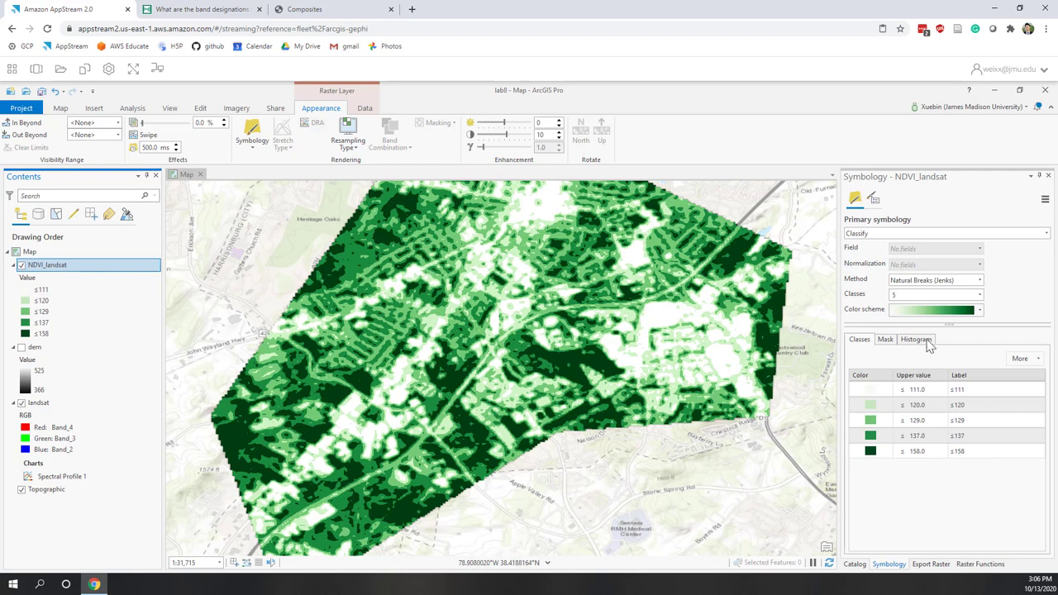
Step: Remove the landsat layer from the map
{"action": "left_click", "coordinate": [41, 406]}
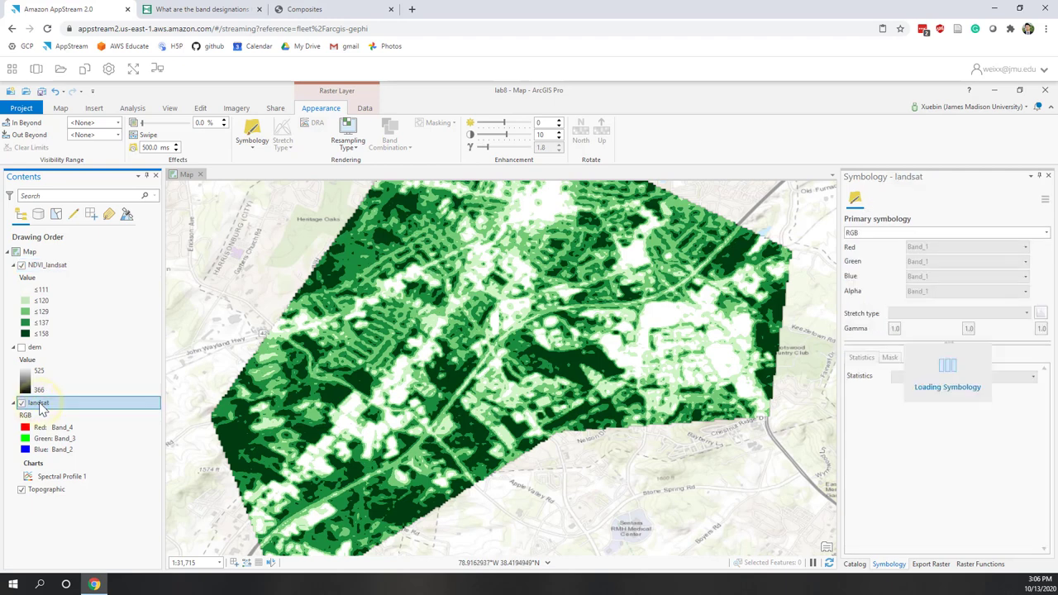
{"action": "right_click", "coordinate": [41, 406]}
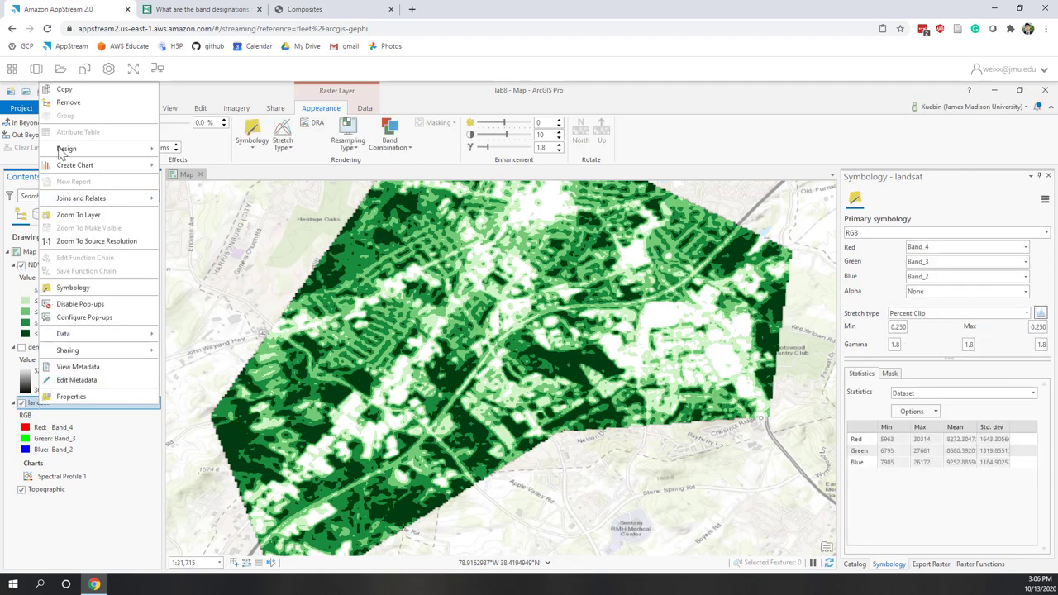
{"action": "left_click", "coordinate": [61, 104]}
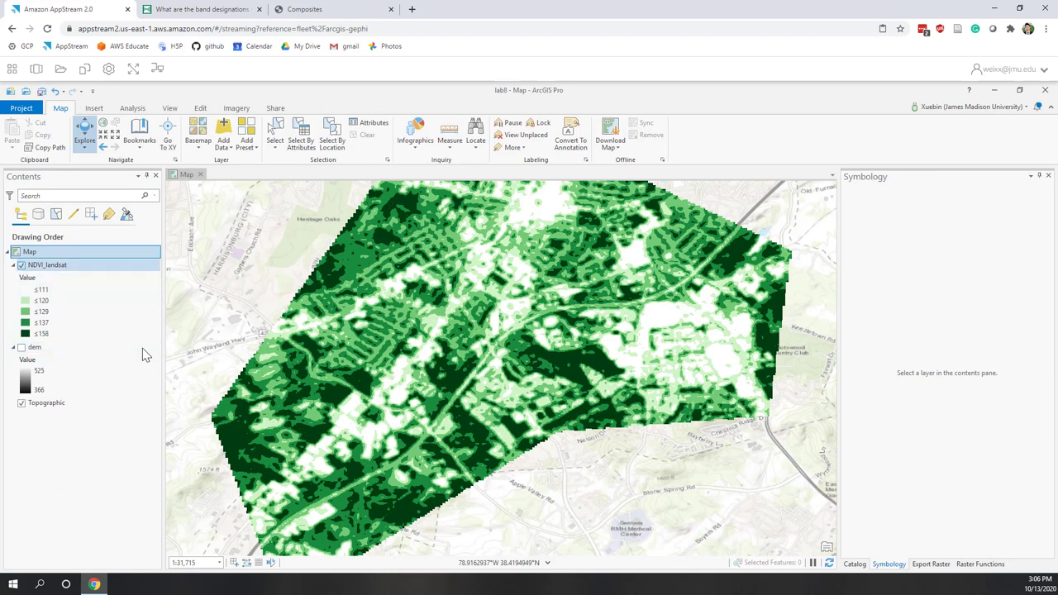
Step: Hide the NDVI_landsat layer and show the dem layer on the map
{"action": "left_click", "coordinate": [21, 265]}
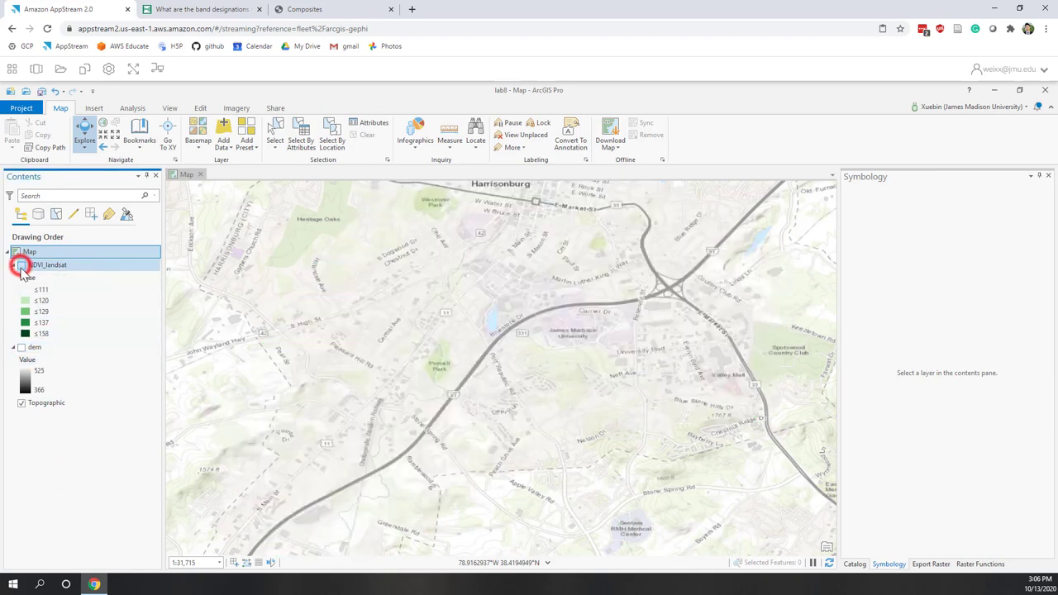
{"action": "left_click", "coordinate": [21, 347]}
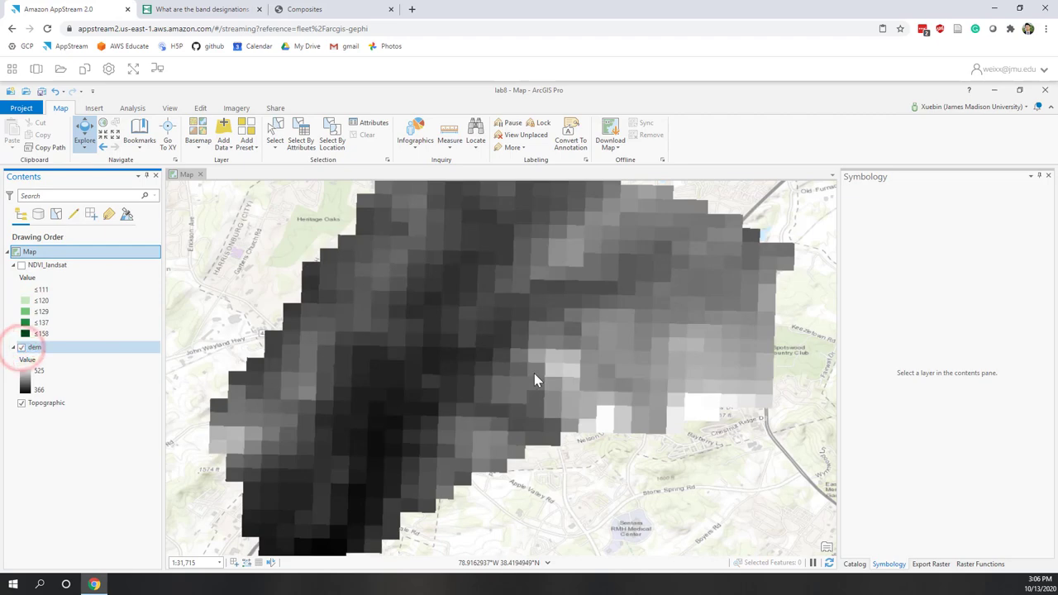
{"action": "scroll", "coordinate": [534, 376], "scroll_direction": "down", "scroll_amount": 3}
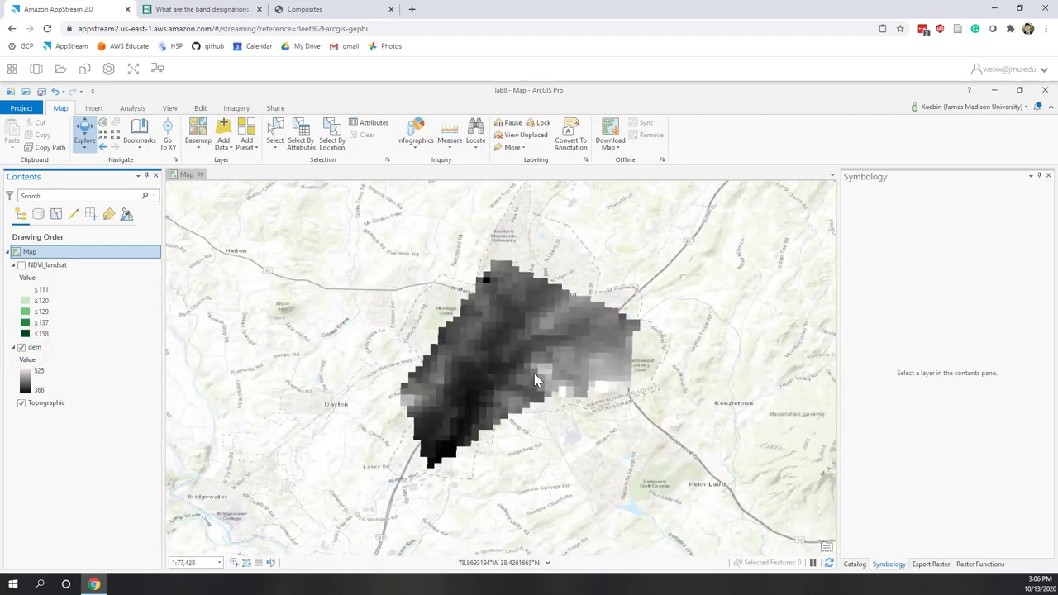
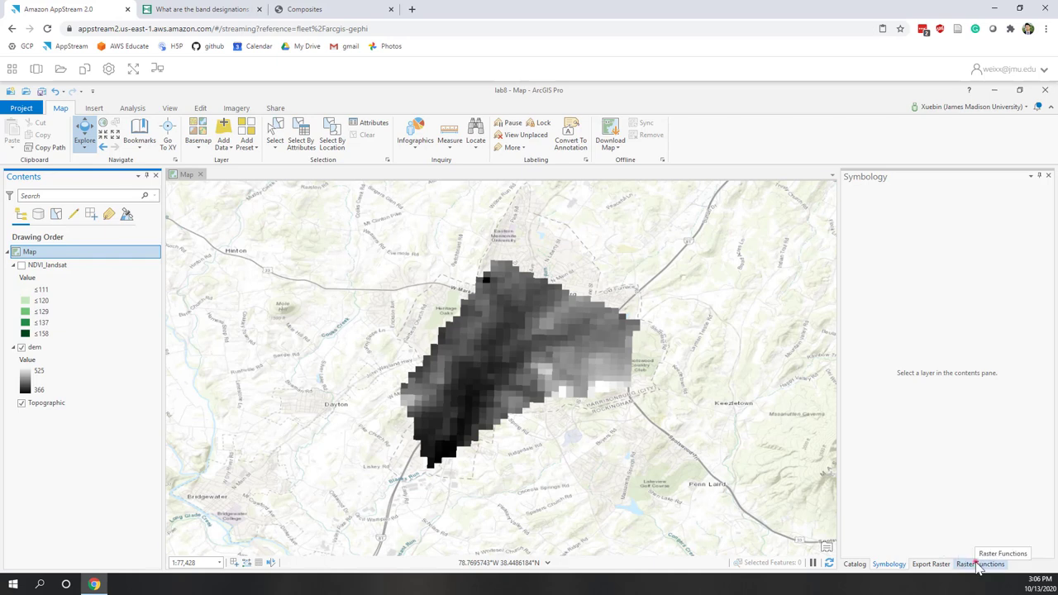
Step: Create a new layer with the Aspect surface raster function, using dem as the input raster
{"action": "left_click", "coordinate": [981, 564]}
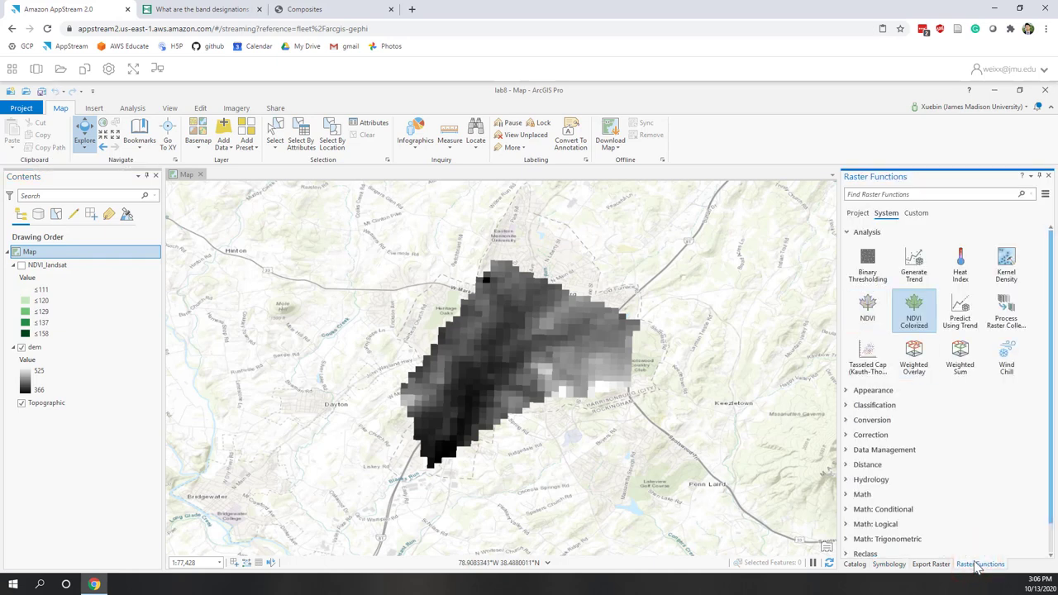
{"action": "left_click", "coordinate": [238, 109]}
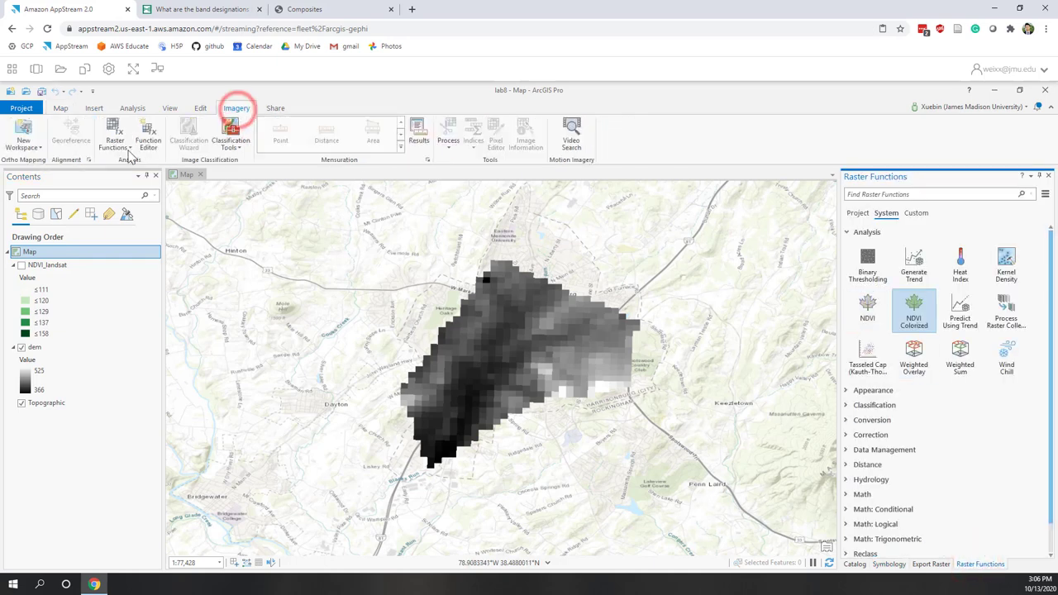
{"action": "left_click", "coordinate": [132, 109]}
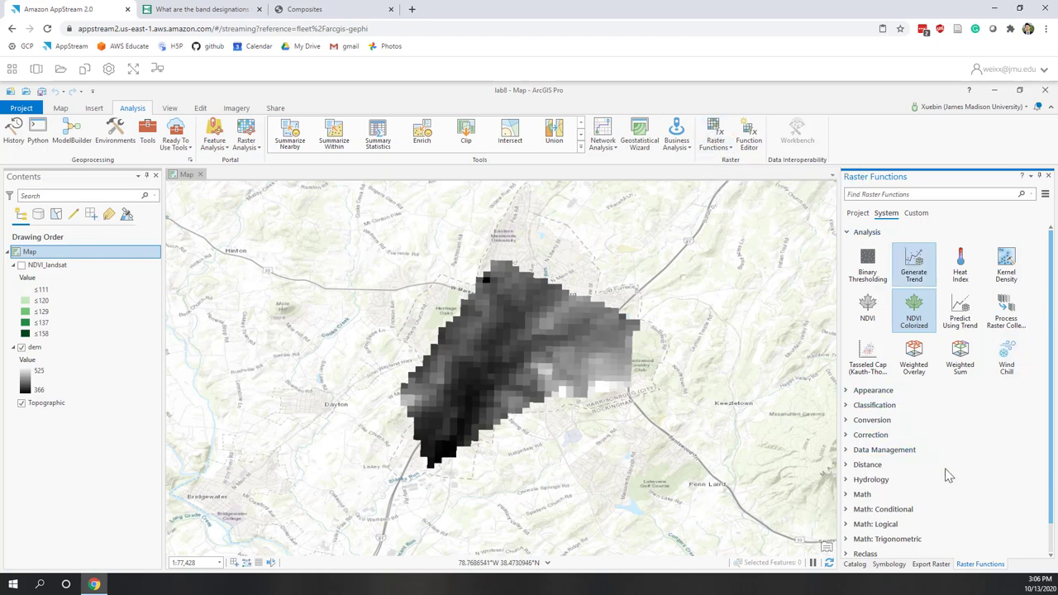
{"action": "scroll", "coordinate": [948, 474], "scroll_direction": "down", "scroll_amount": 1}
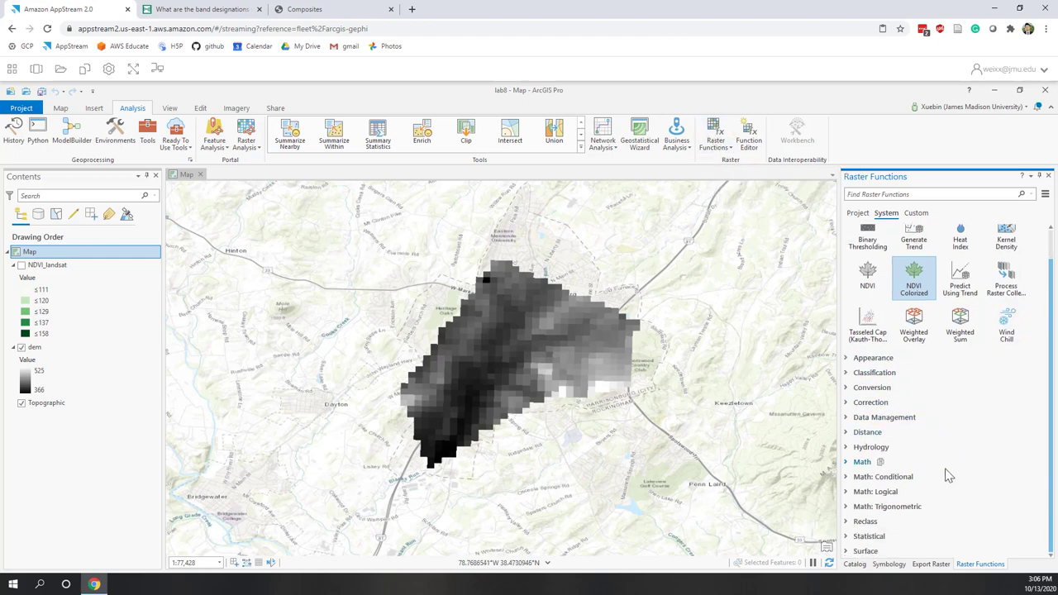
{"action": "left_click", "coordinate": [846, 551]}
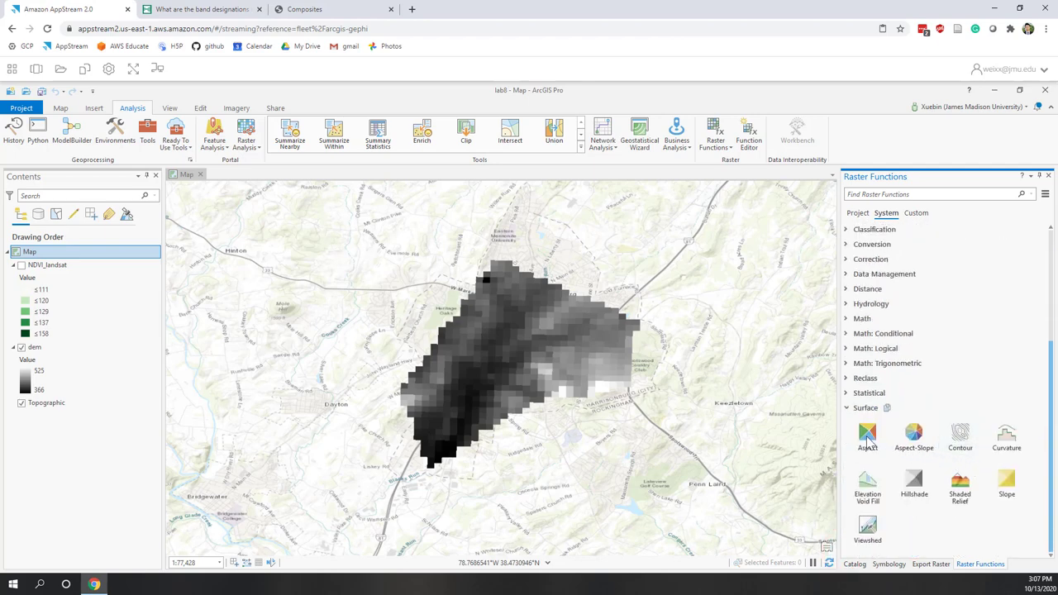
{"action": "left_click", "coordinate": [868, 443]}
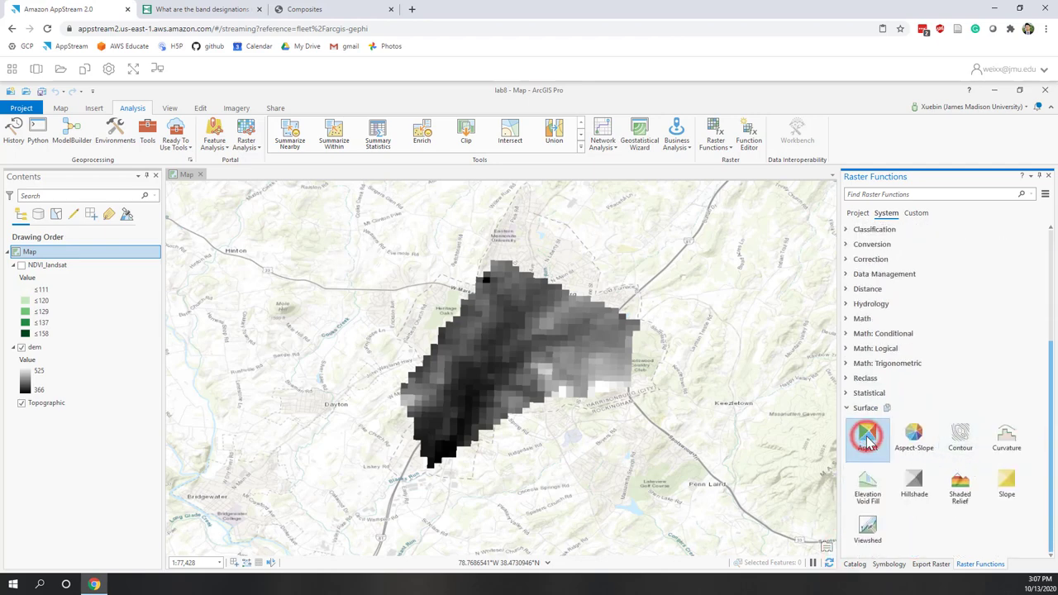
{"action": "left_click", "coordinate": [1026, 253]}
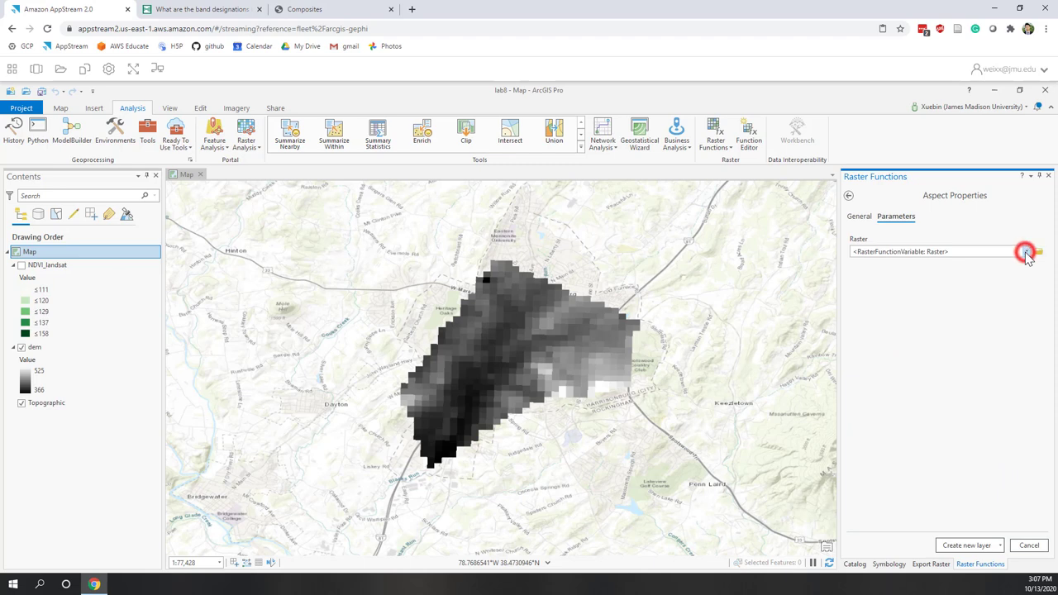
{"action": "left_click", "coordinate": [860, 276]}
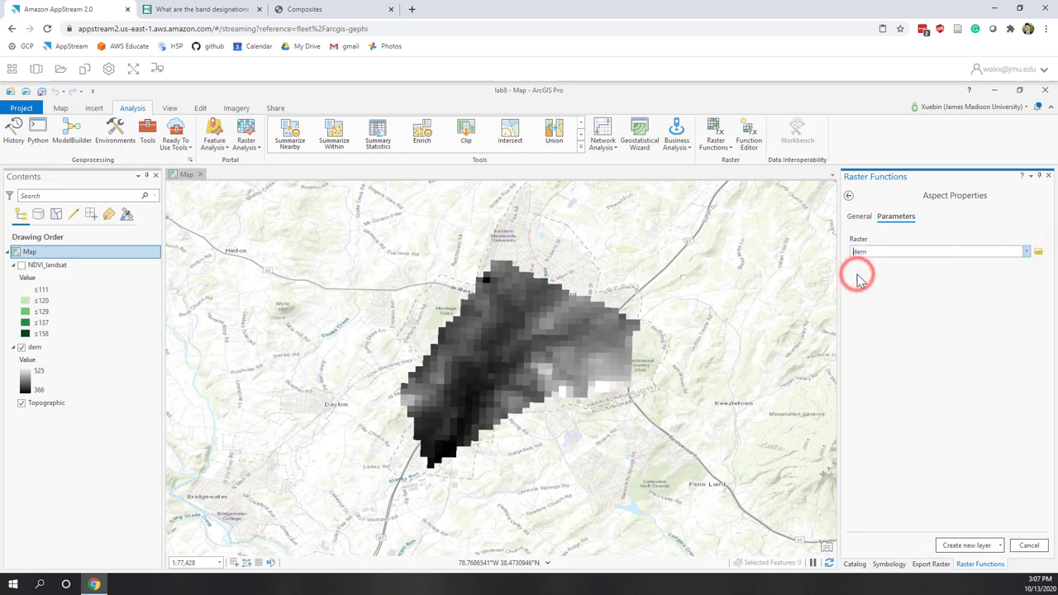
{"action": "left_click", "coordinate": [951, 545]}
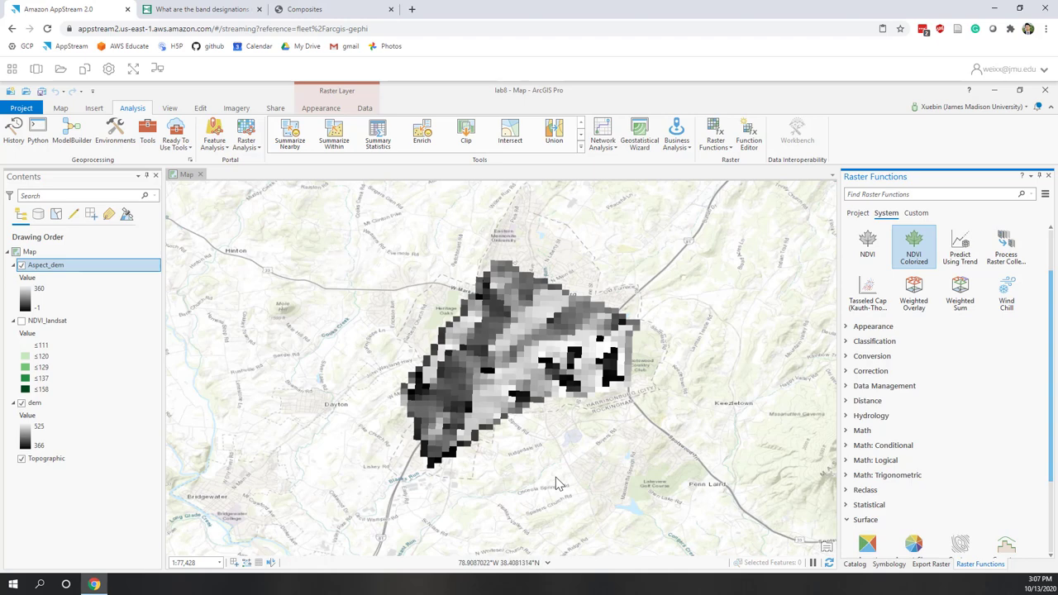
Step: Symbolize the Aspect_dem layer as a Vector Field with magnitude None and direction Band_1, and inspect the arrows on the map
{"action": "left_click", "coordinate": [321, 108]}
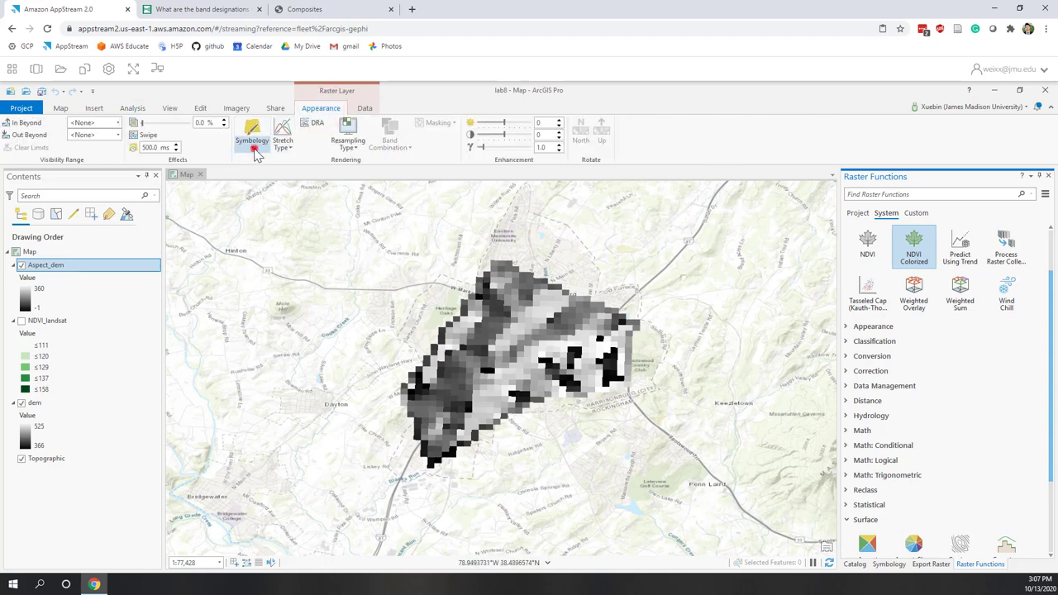
{"action": "left_click", "coordinate": [253, 148]}
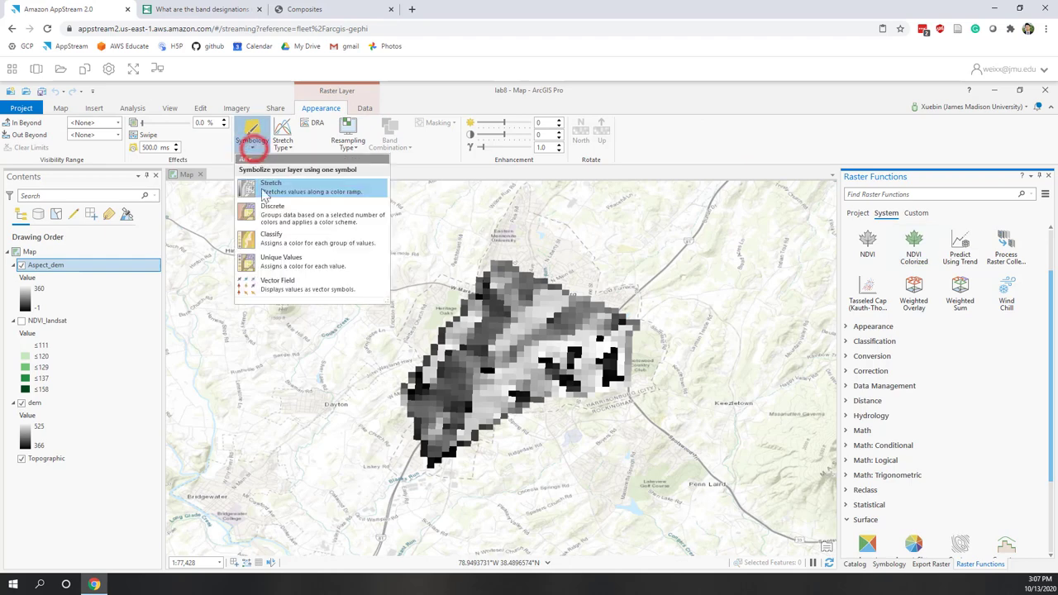
{"action": "left_click", "coordinate": [281, 289]}
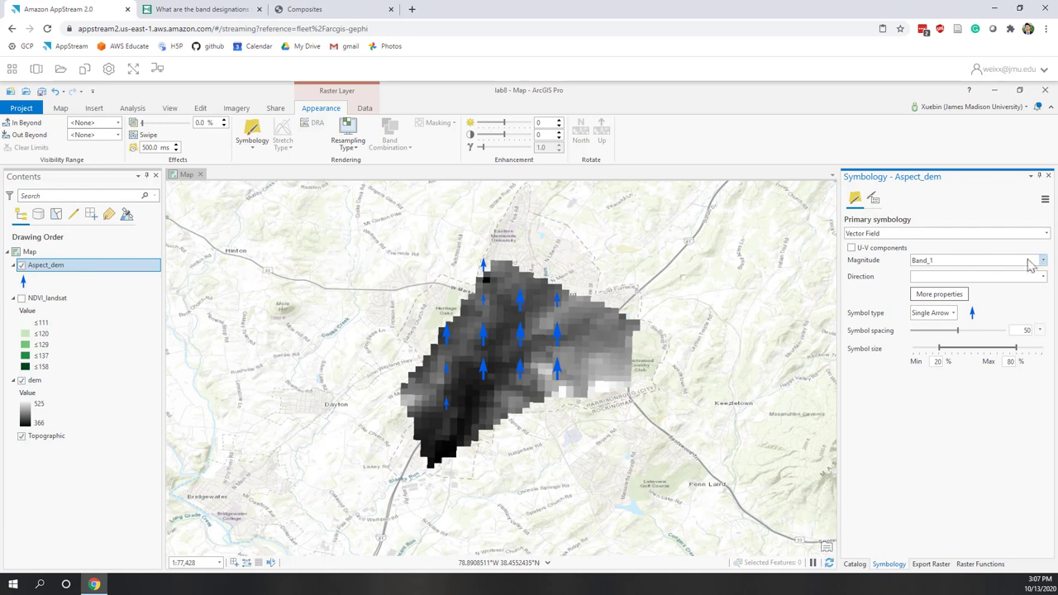
{"action": "left_click", "coordinate": [1043, 260]}
{"action": "left_click", "coordinate": [922, 272]}
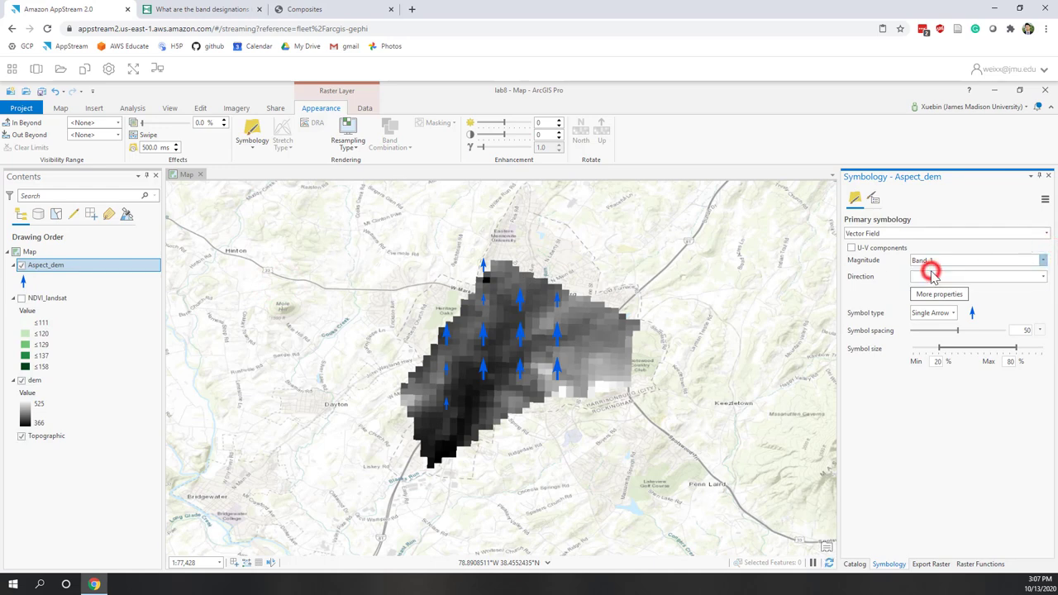
{"action": "left_click", "coordinate": [1044, 277]}
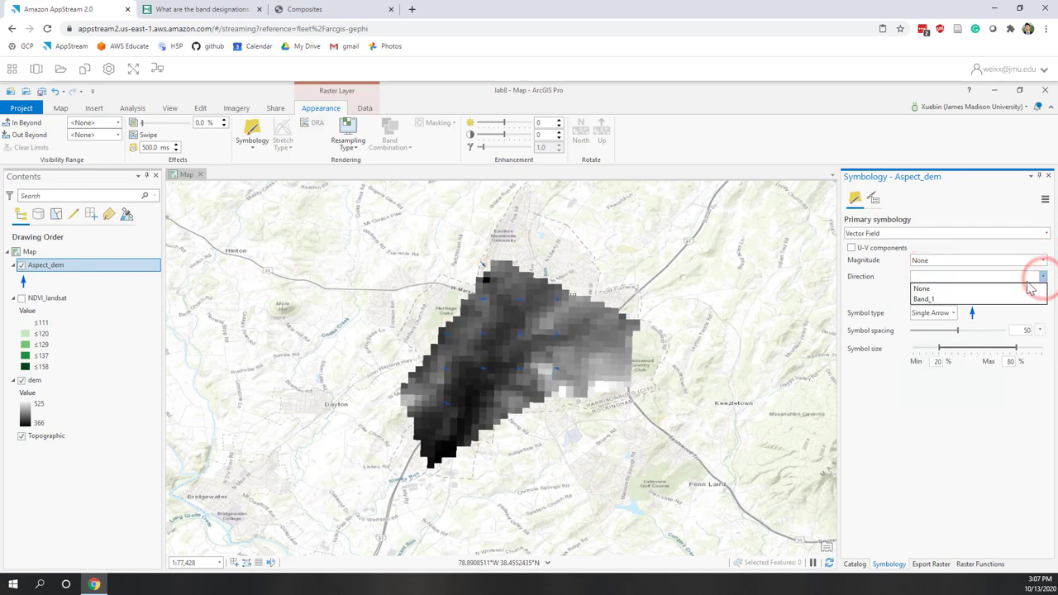
{"action": "left_click", "coordinate": [923, 299]}
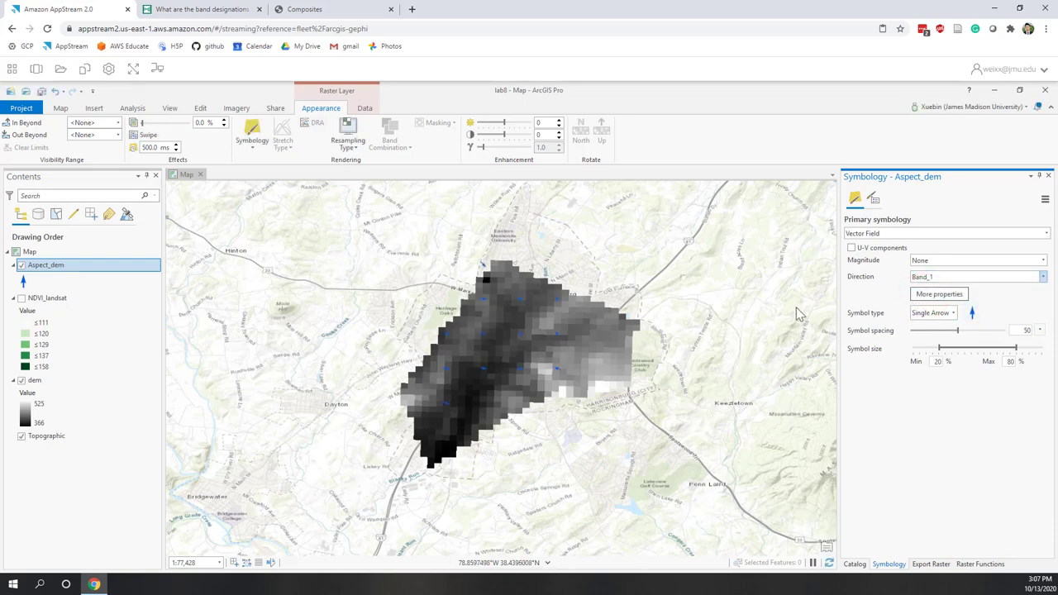
{"action": "scroll", "coordinate": [523, 331], "scroll_direction": "up", "scroll_amount": 5}
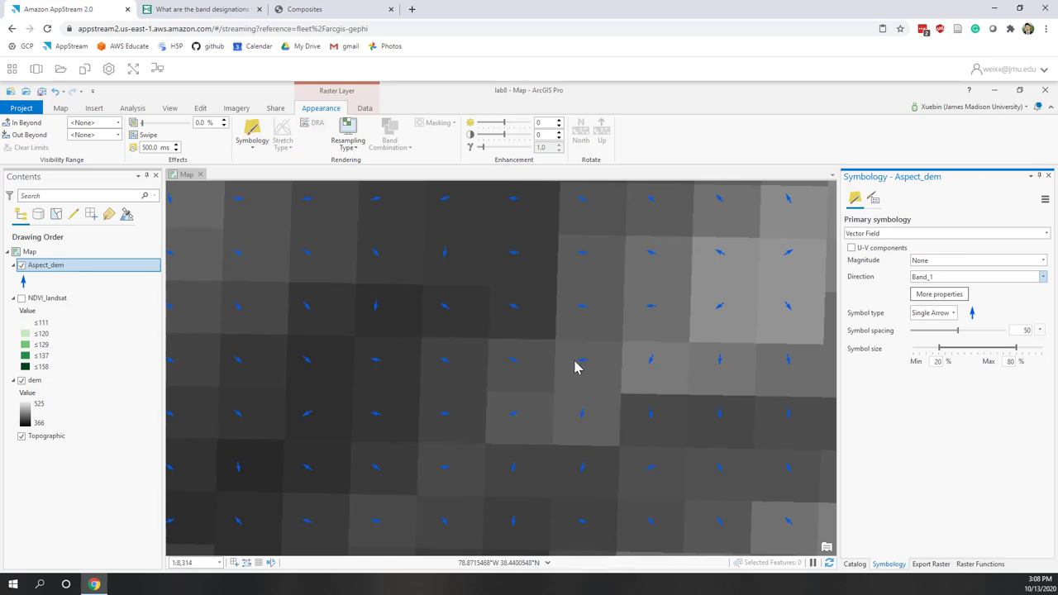
{"action": "scroll", "coordinate": [574, 367], "scroll_direction": "down", "scroll_amount": 5}
{"action": "scroll", "coordinate": [488, 278], "scroll_direction": "down", "scroll_amount": 1}
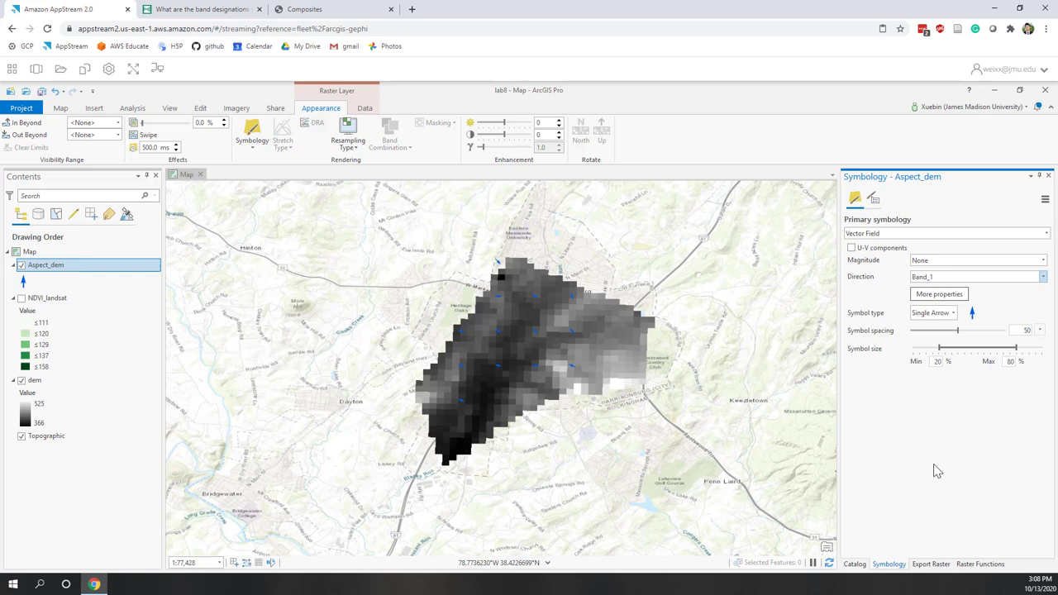
Step: Find the Remap raster function by searching for reclass, and set Aspect_dem as its input raster
{"action": "left_click", "coordinate": [976, 564]}
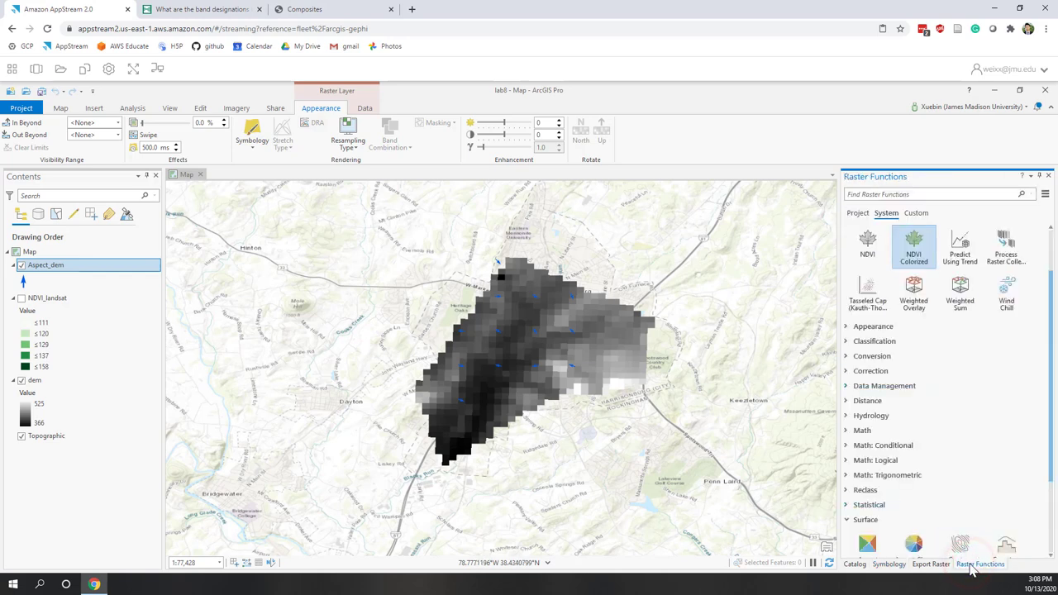
{"action": "left_click", "coordinate": [871, 197]}
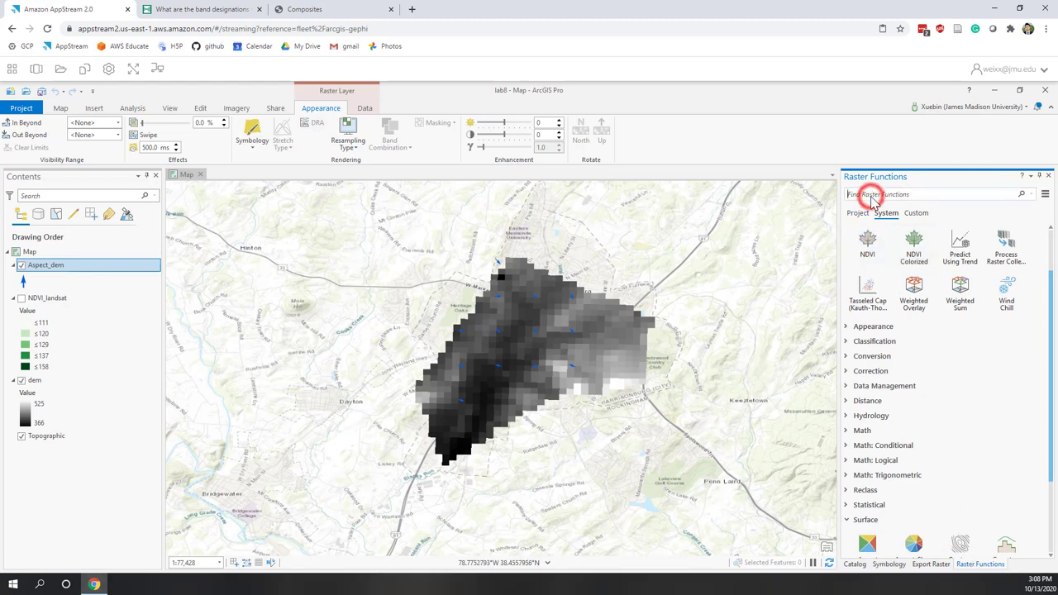
{"action": "type", "text": "re"}
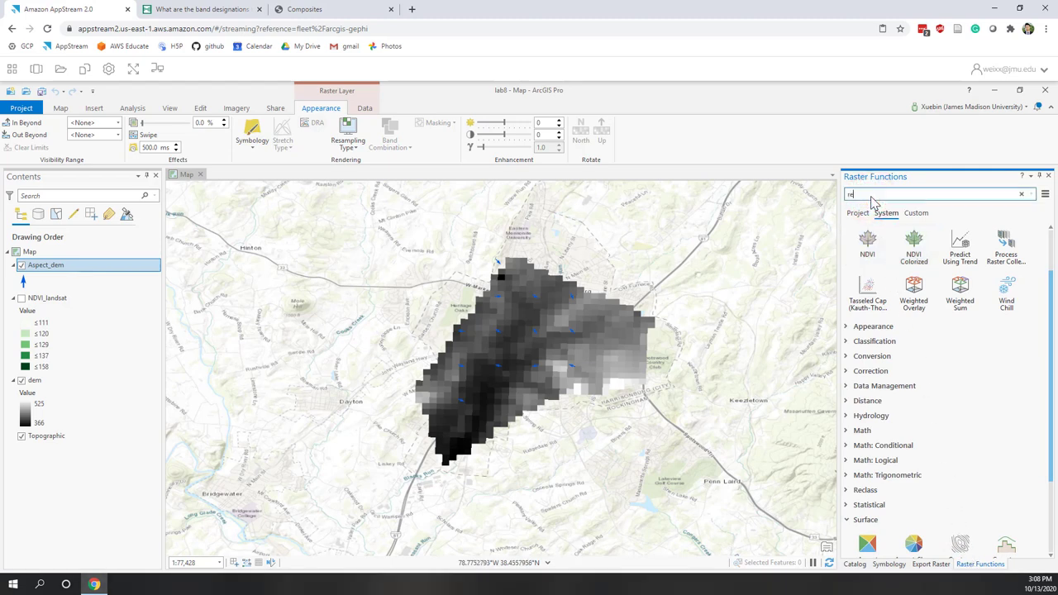
{"action": "type", "text": "class"}
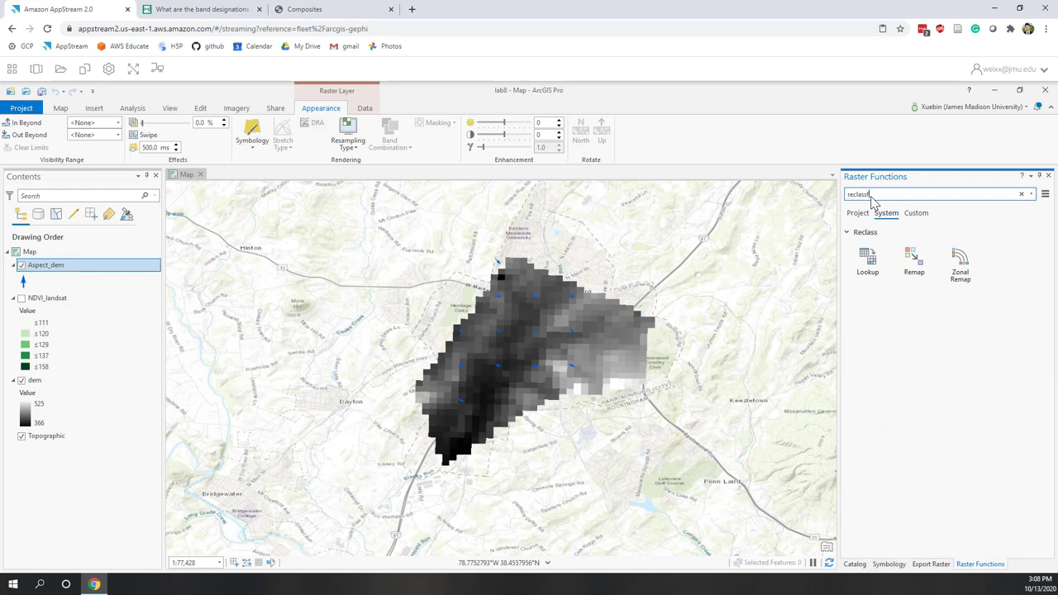
{"action": "type", "text": "if"}
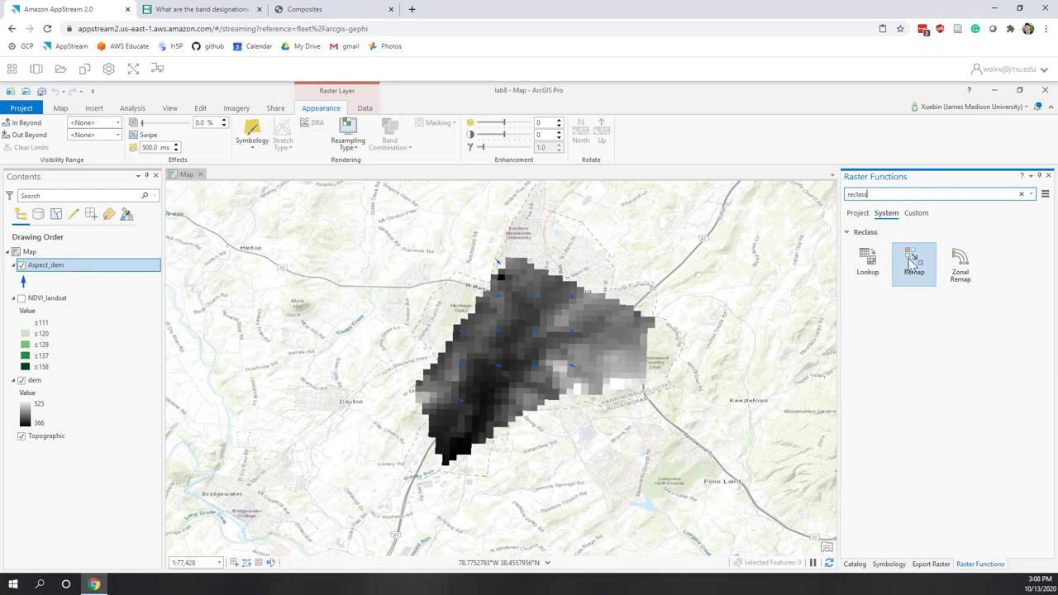
{"action": "left_click", "coordinate": [913, 259]}
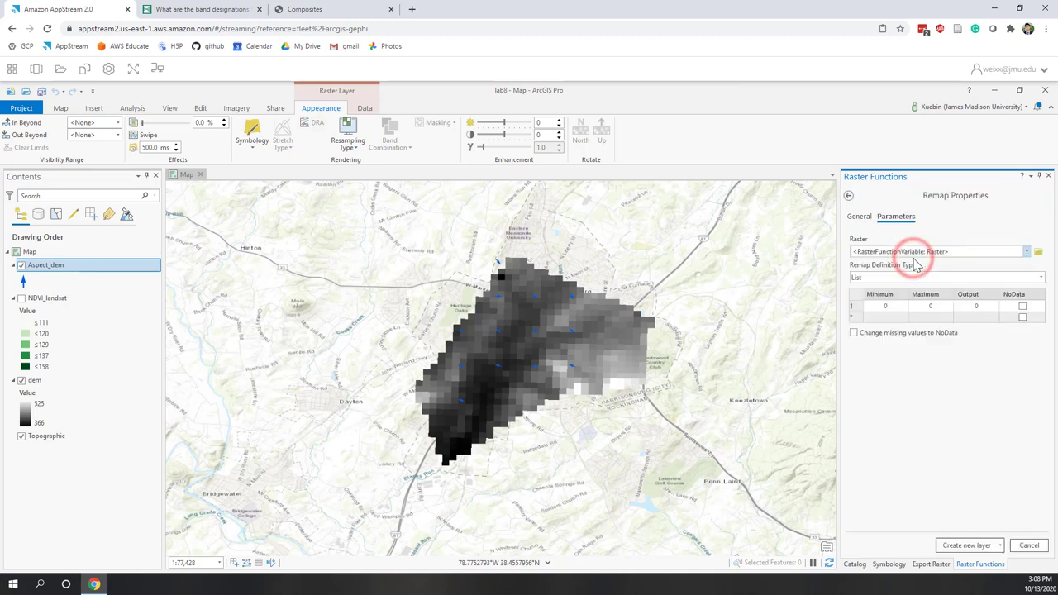
{"action": "left_click", "coordinate": [1025, 252]}
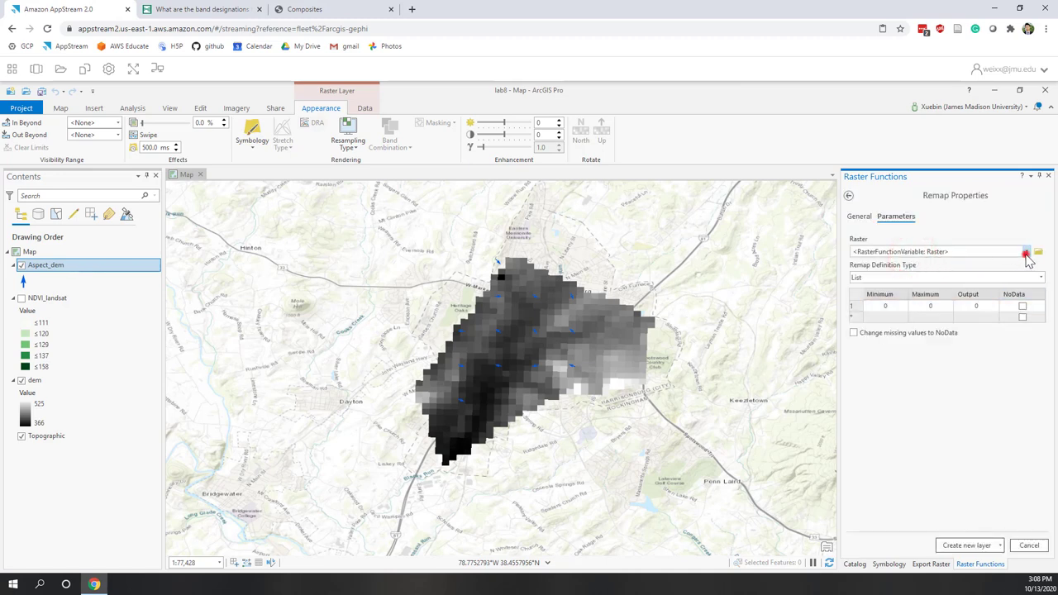
{"action": "left_click", "coordinate": [899, 263]}
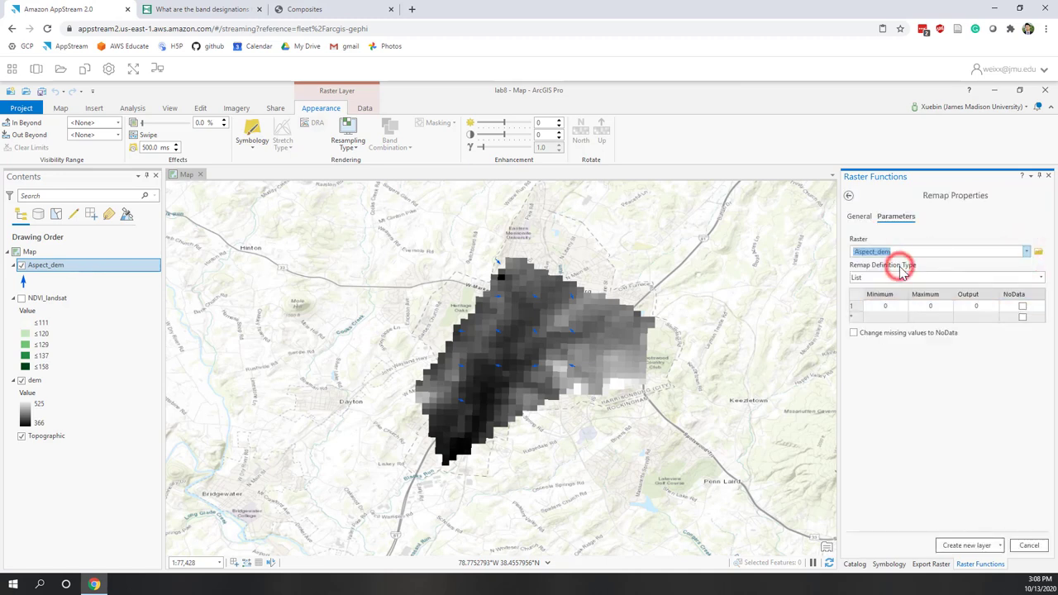
{"action": "left_click", "coordinate": [868, 428]}
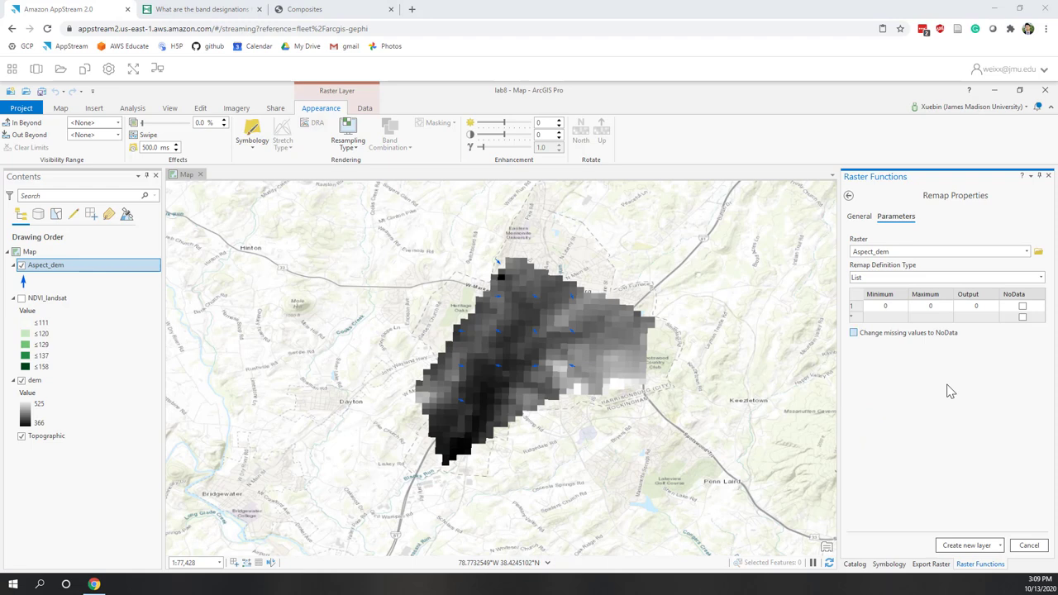
Step: Define the first remap range as 0 to 180 with an output value of 1
{"action": "left_click", "coordinate": [937, 313]}
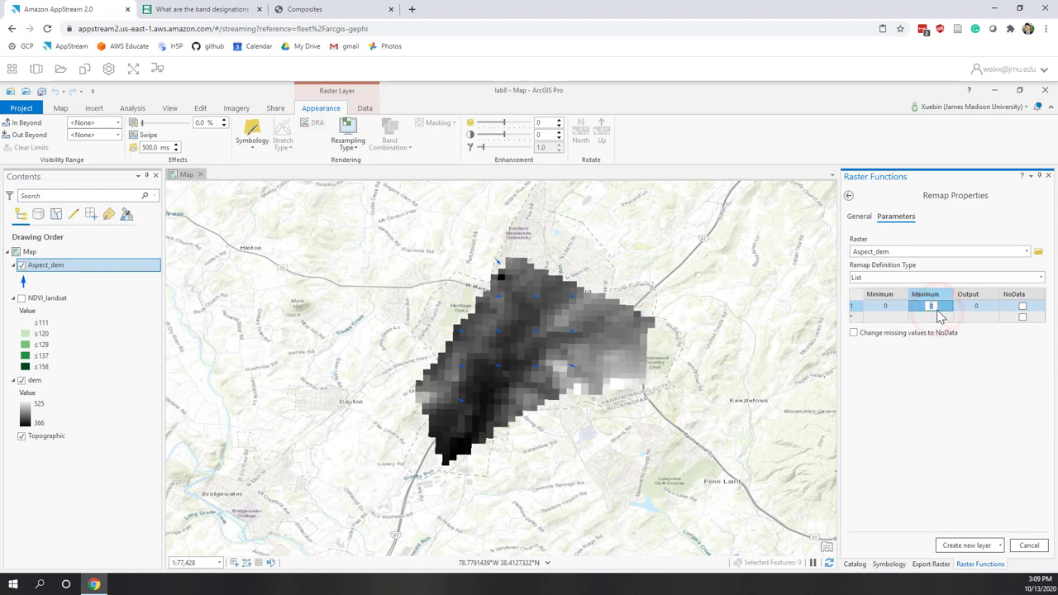
{"action": "type", "text": "180"}
{"action": "left_click", "coordinate": [979, 306]}
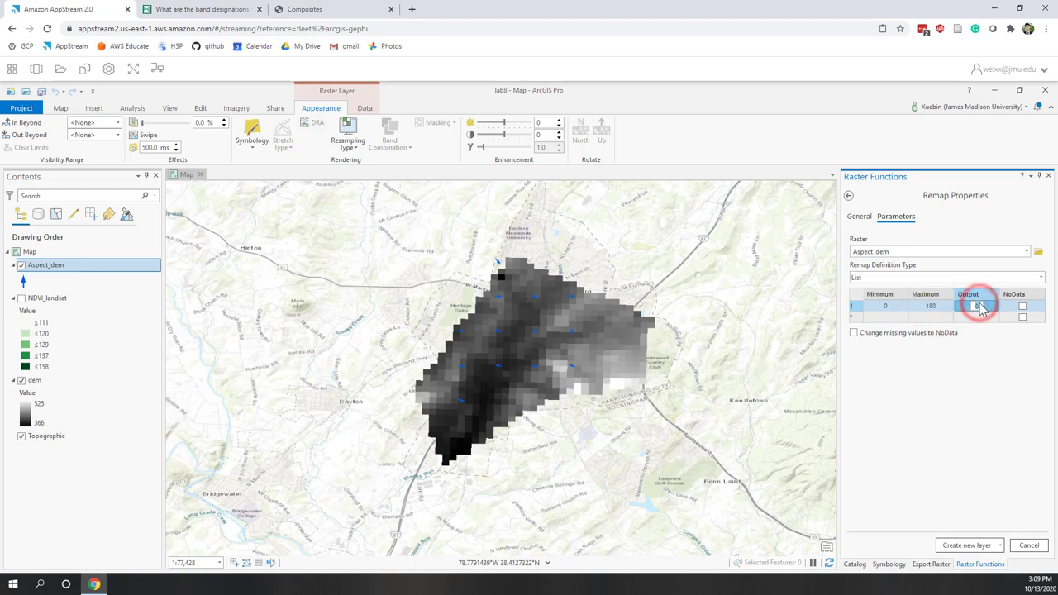
{"action": "type", "text": "1"}
{"action": "left_click", "coordinate": [976, 357]}
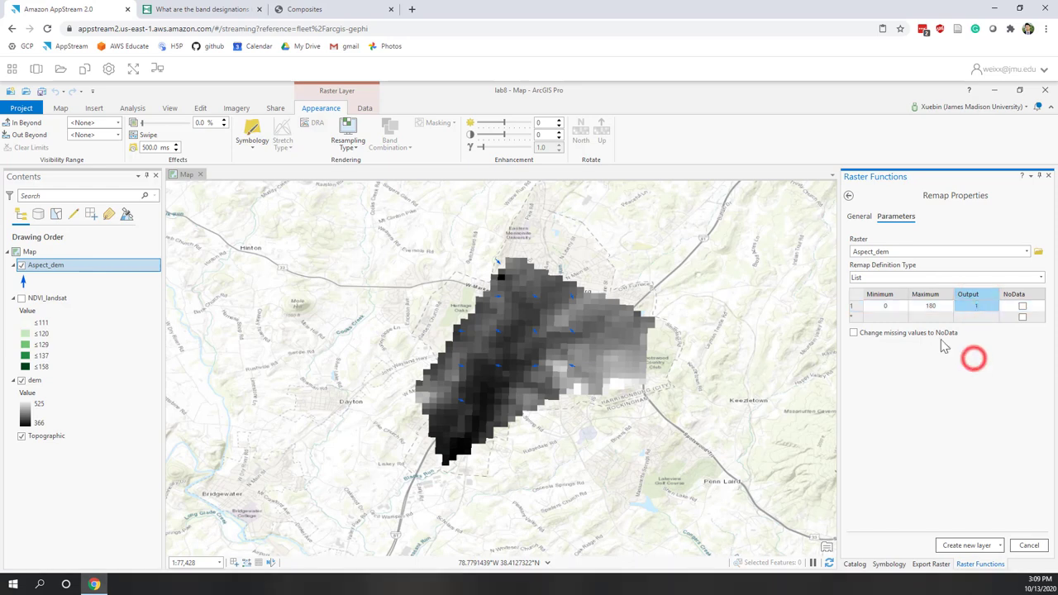
Step: Add a second remap range of 180 to 360 with output 0, change missing values to NoData, and create the remapped layer
{"action": "left_click", "coordinate": [900, 319]}
{"action": "type", "text": "1"}
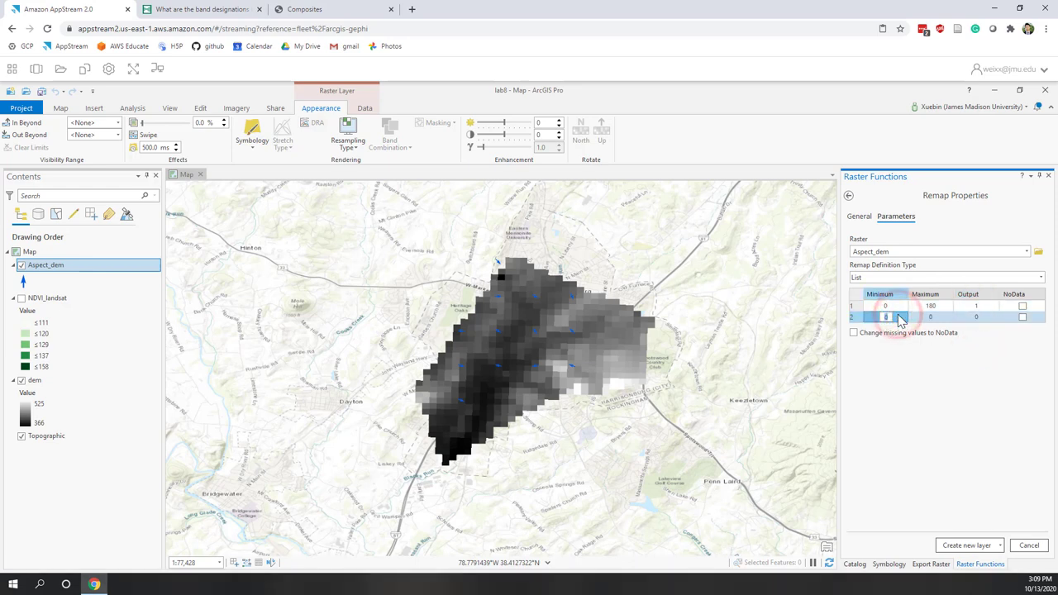
{"action": "type", "text": "80"}
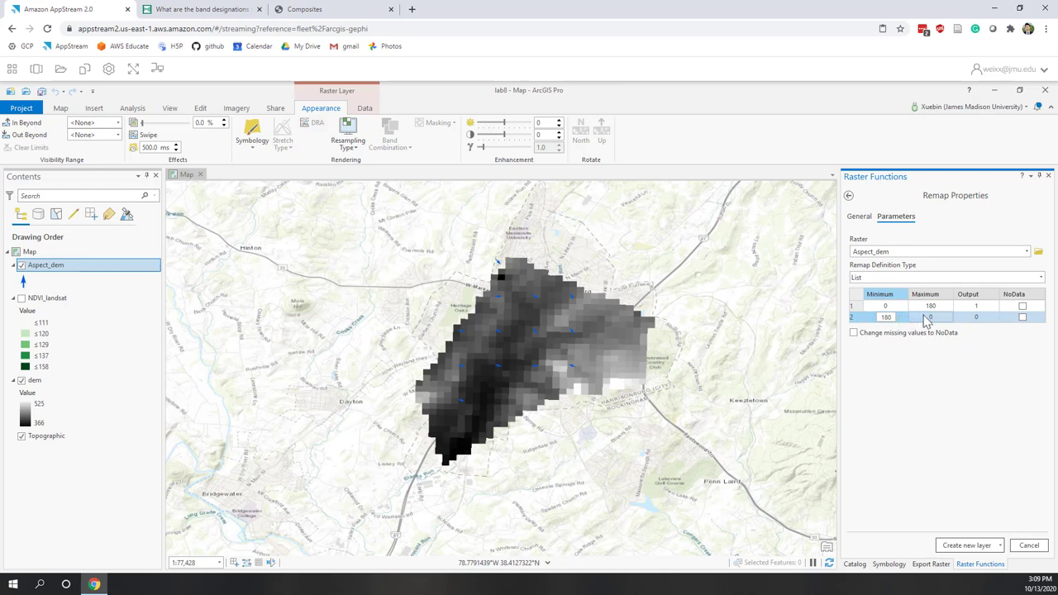
{"action": "left_click", "coordinate": [924, 319]}
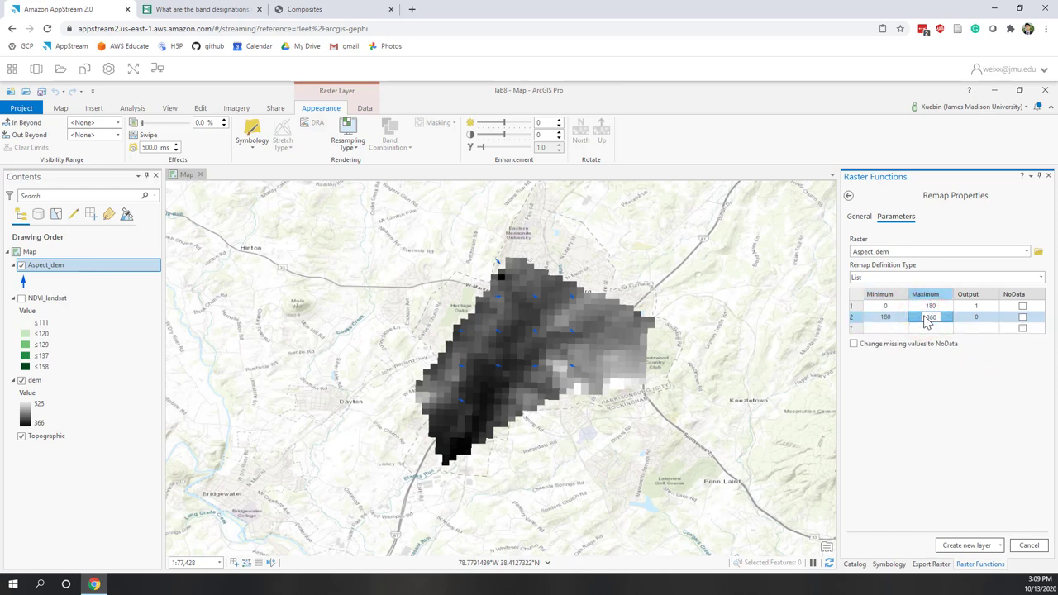
{"action": "left_click", "coordinate": [926, 375]}
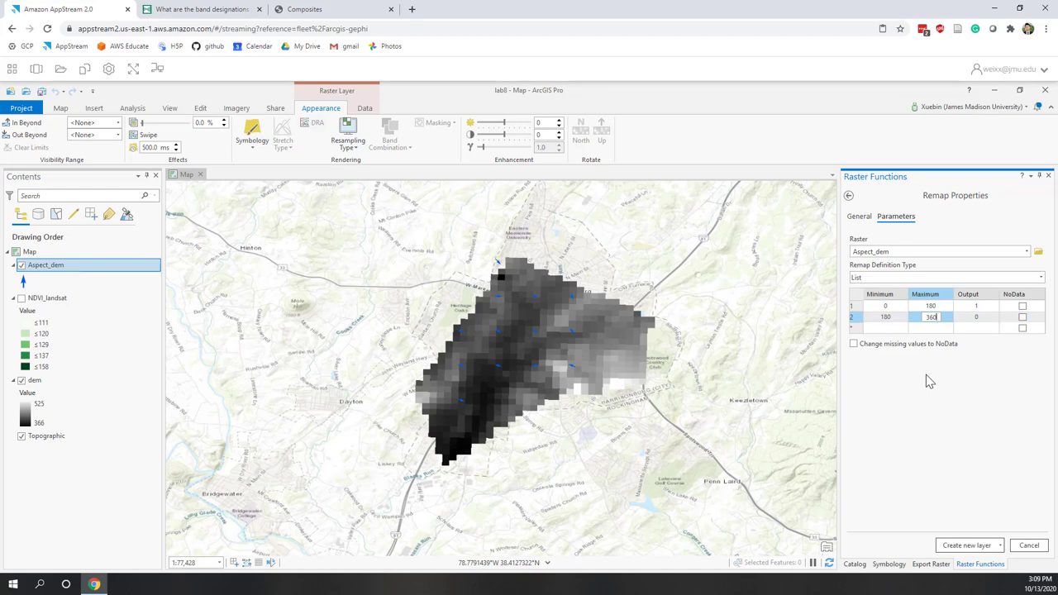
{"action": "left_click", "coordinate": [865, 345]}
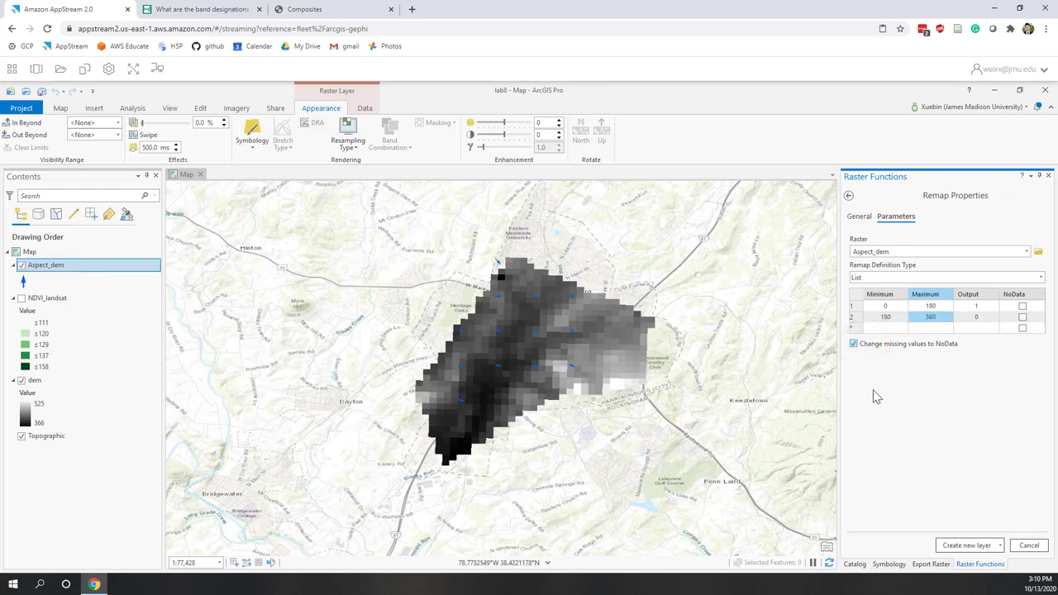
{"action": "left_click", "coordinate": [954, 548]}
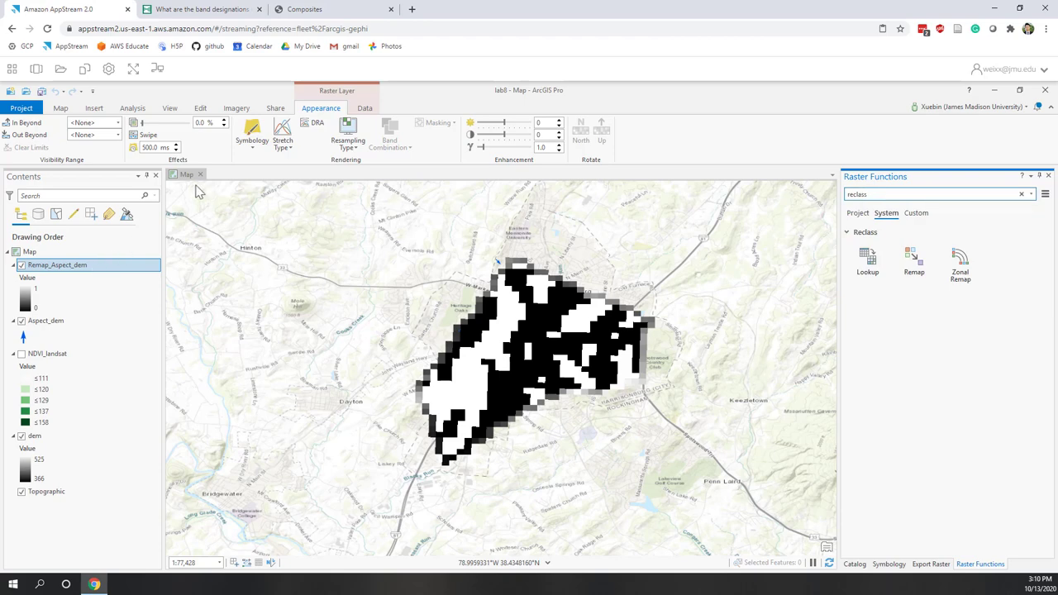
Step: Symbolize the Remap_Aspect_dem layer with Unique Values, computing the unique values for its two classes
{"action": "left_click", "coordinate": [250, 139]}
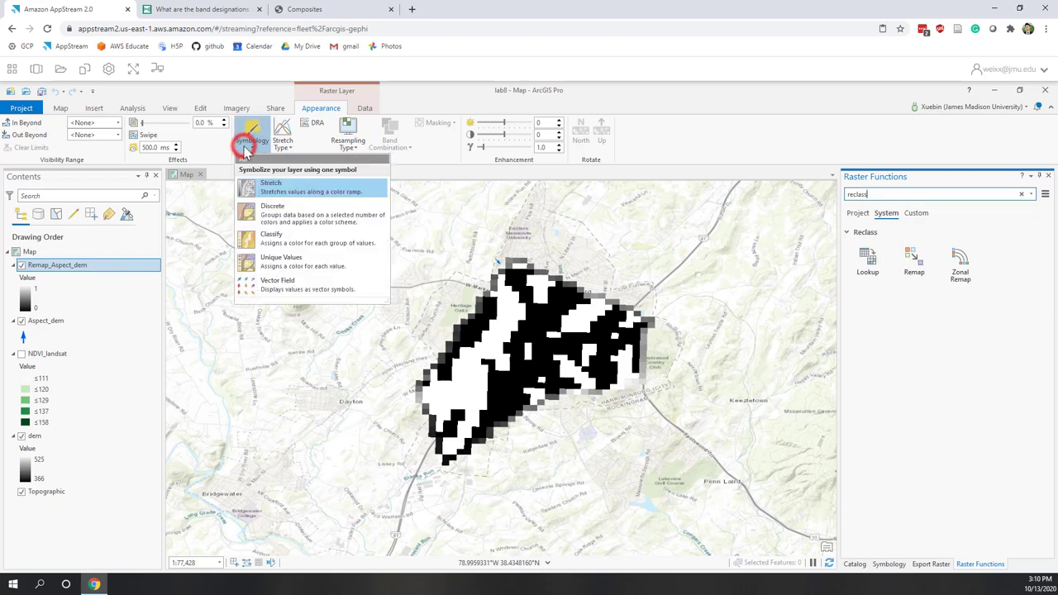
{"action": "left_click", "coordinate": [278, 263]}
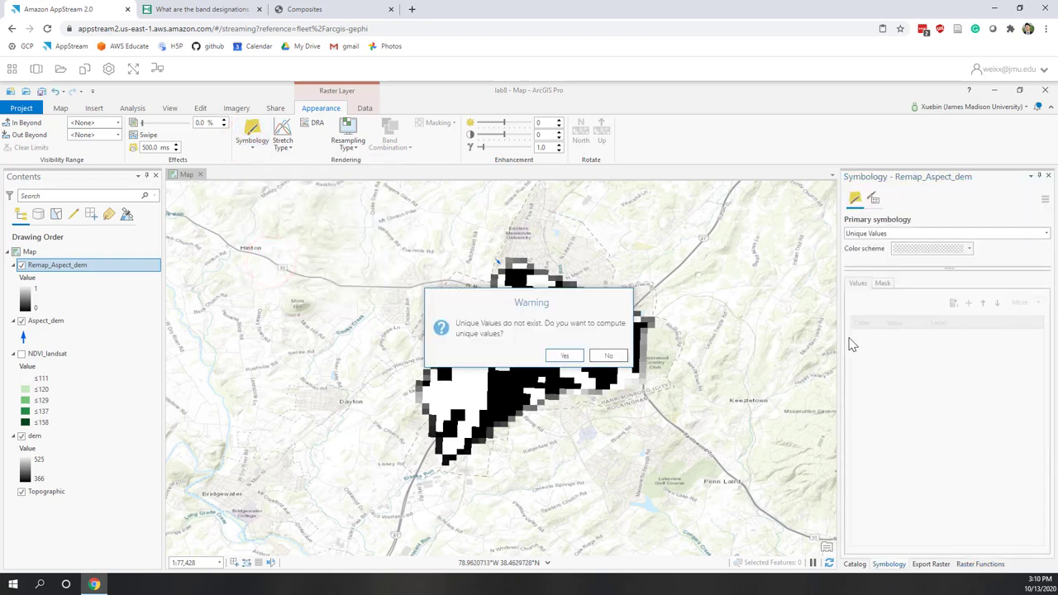
{"action": "left_click", "coordinate": [562, 355]}
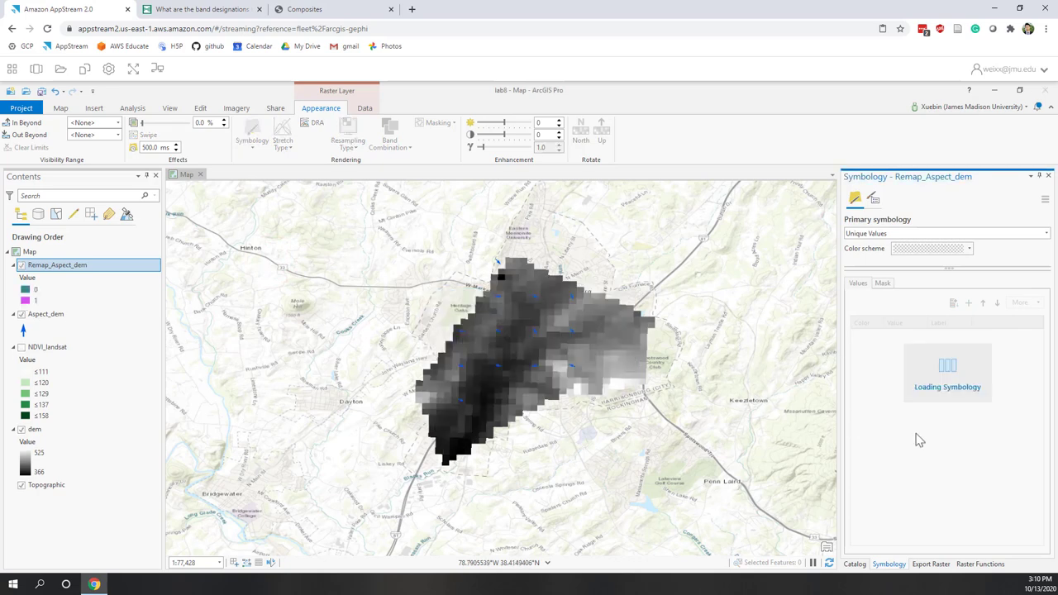
{"action": "left_click", "coordinate": [885, 394]}
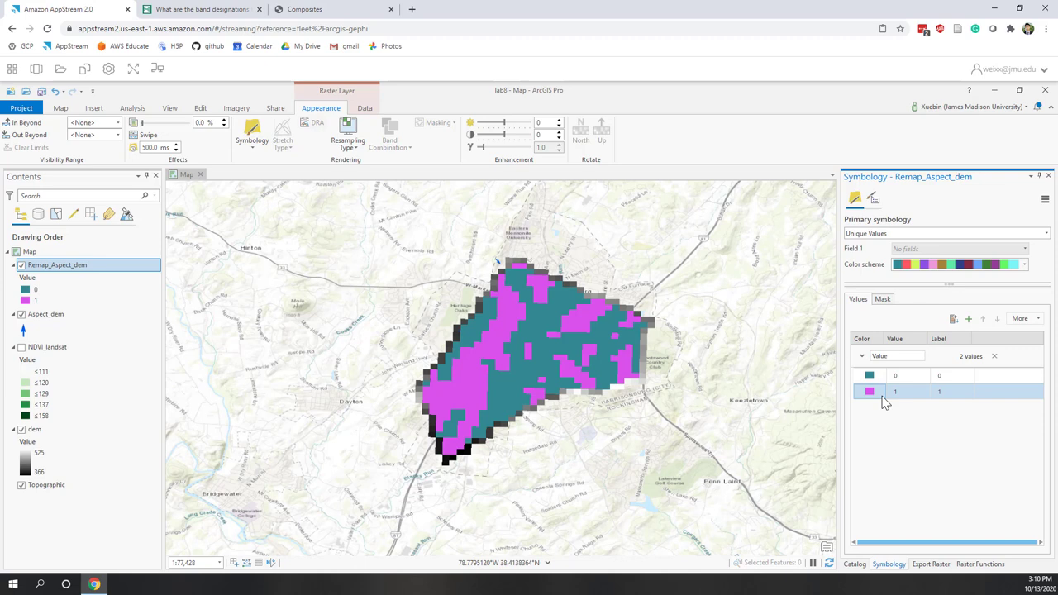
{"action": "key", "text": "Up"}
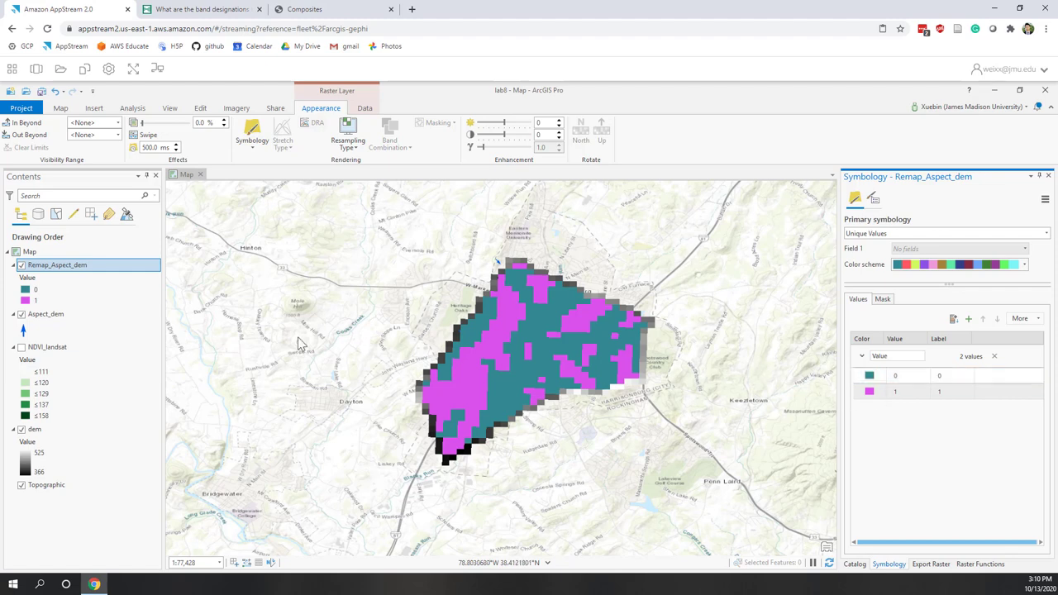
Step: Place the Aspect_dem layer above Remap_Aspect_dem and compare the arrow directions with the remapped classes on the map
{"action": "left_click", "coordinate": [62, 314]}
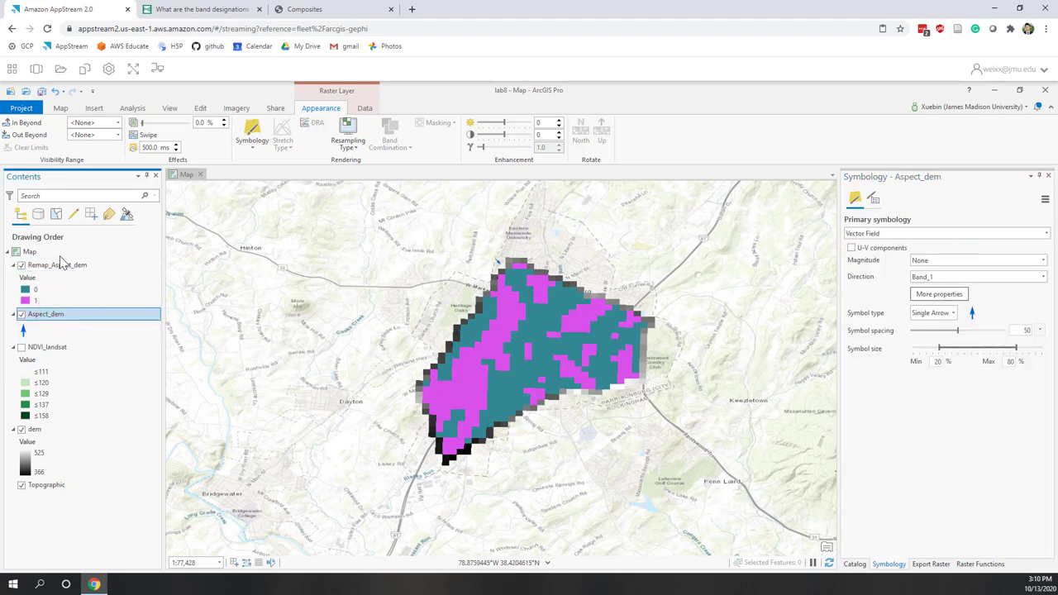
{"action": "left_click_drag", "start_coordinate": [52, 312], "coordinate": [61, 273]}
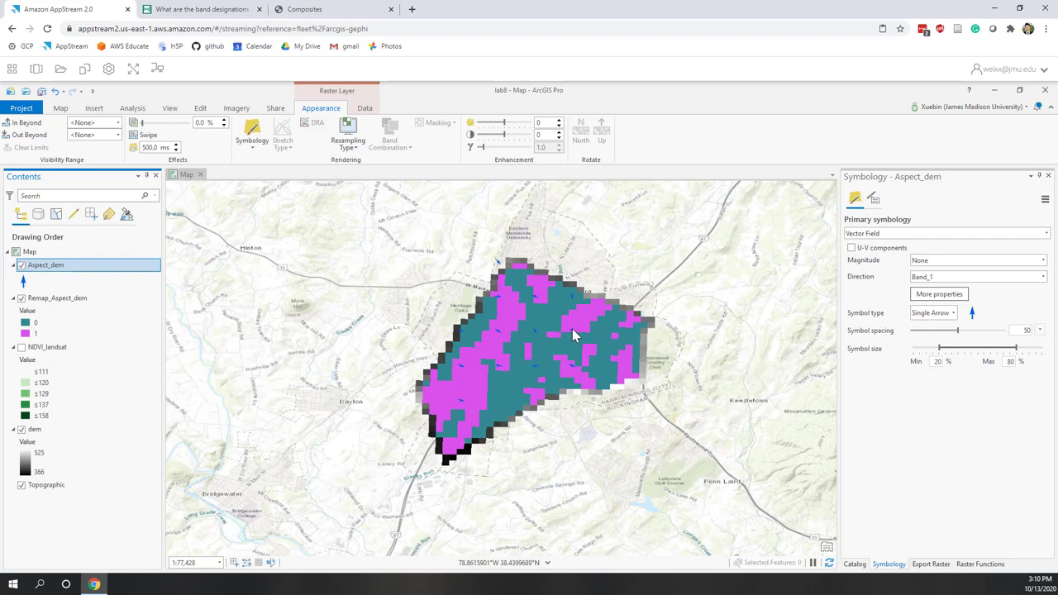
{"action": "scroll", "coordinate": [574, 334], "scroll_direction": "up", "scroll_amount": 5}
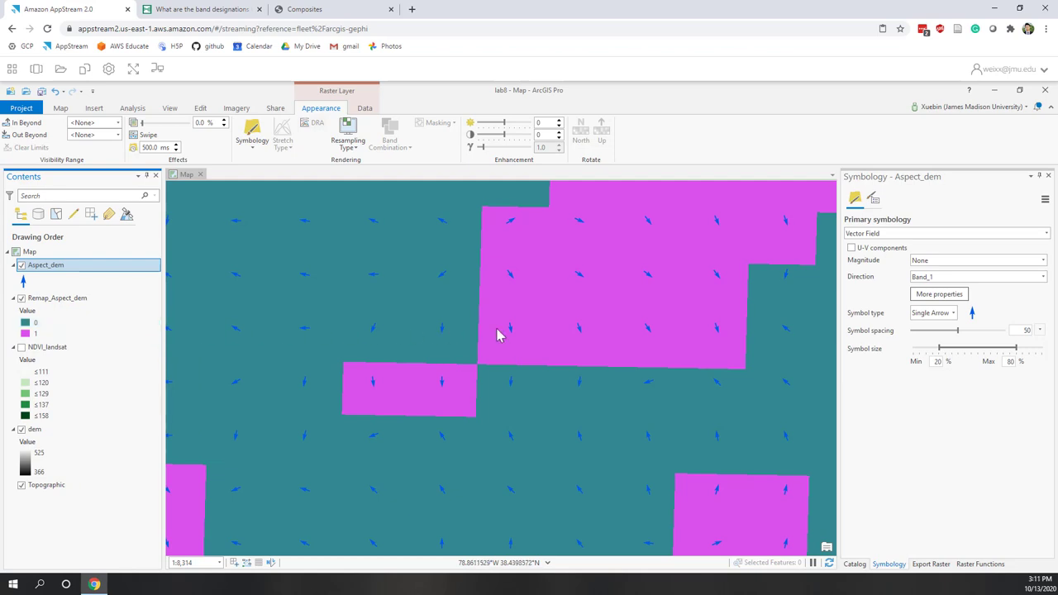
{"action": "scroll", "coordinate": [590, 322], "scroll_direction": "down", "scroll_amount": 4}
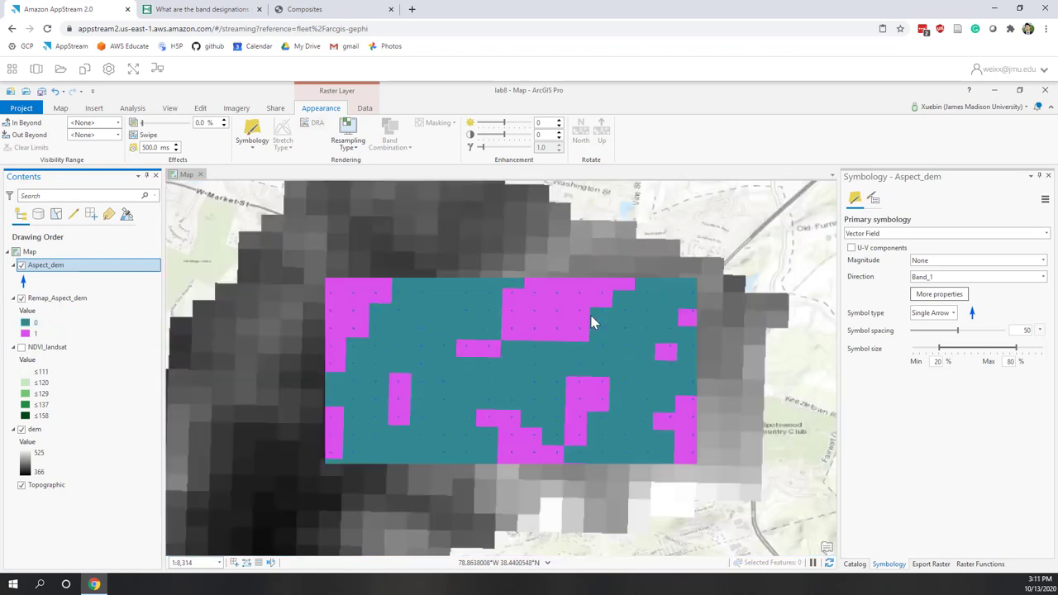
Step: Remove the Aspect_dem layer from the map
{"action": "right_click", "coordinate": [58, 265]}
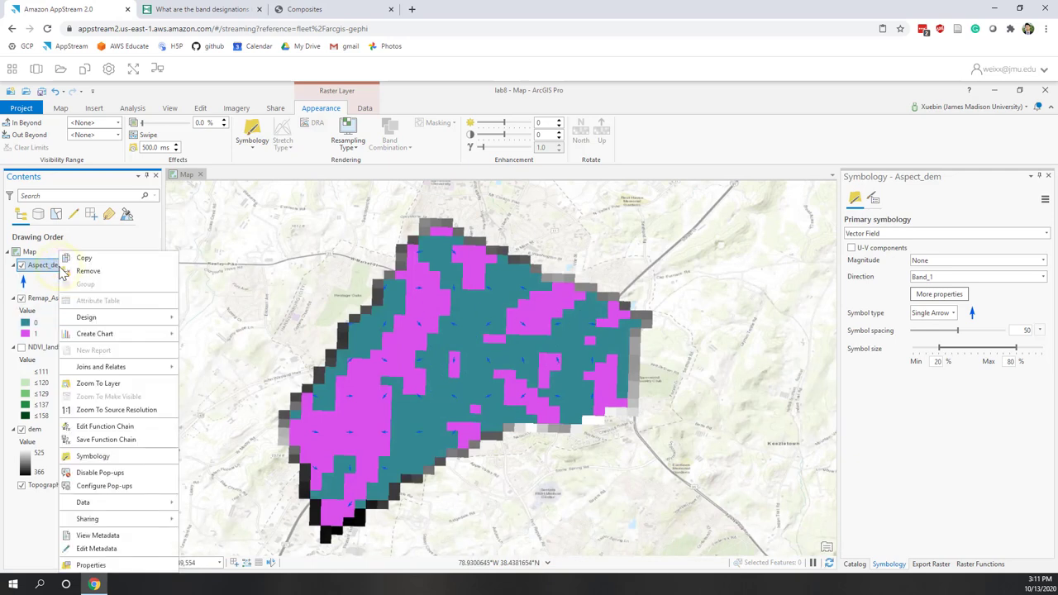
{"action": "left_click", "coordinate": [76, 273]}
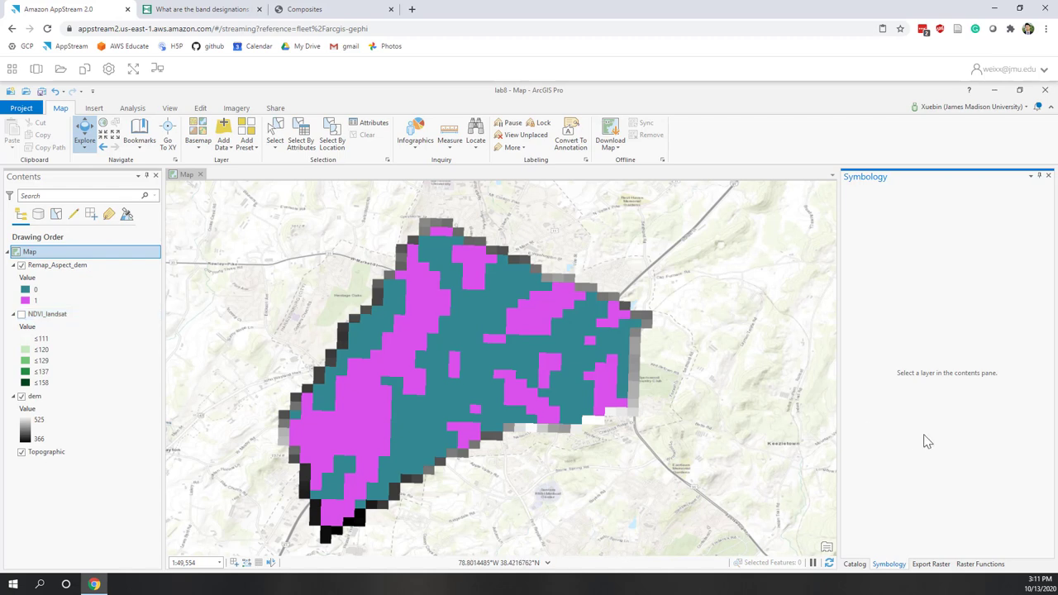
Step: Search the raster functions for slope and open the Slope function
{"action": "left_click", "coordinate": [978, 564]}
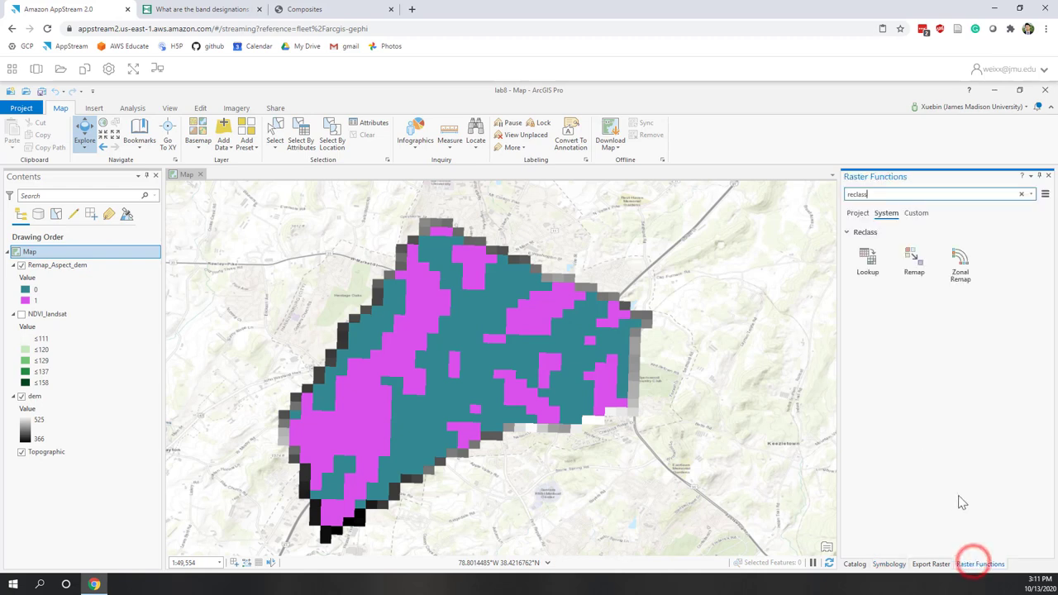
{"action": "double_click", "coordinate": [890, 193]}
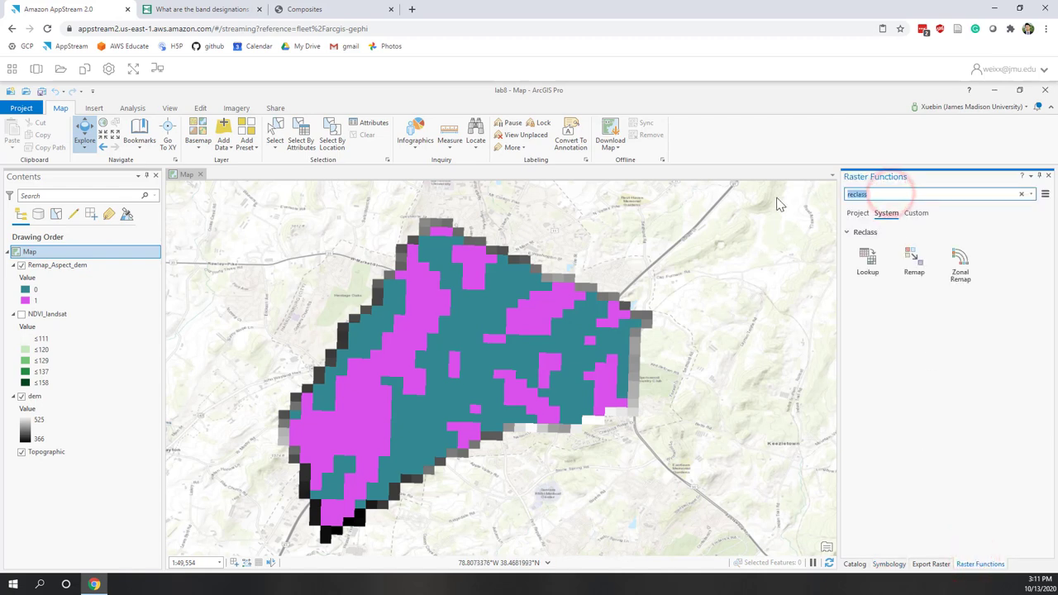
{"action": "type", "text": "s"}
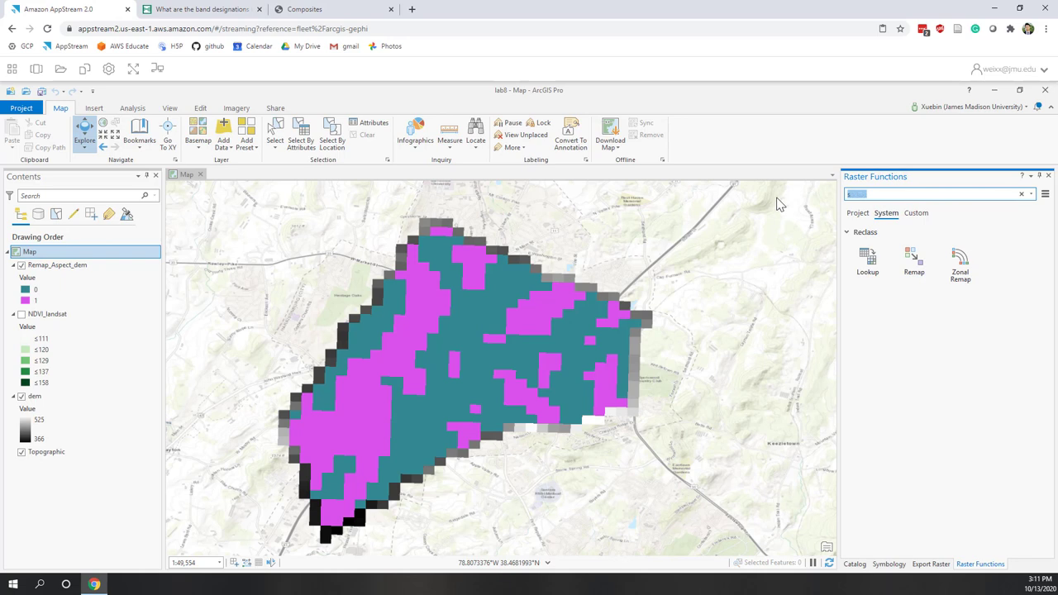
{"action": "type", "text": "lop"}
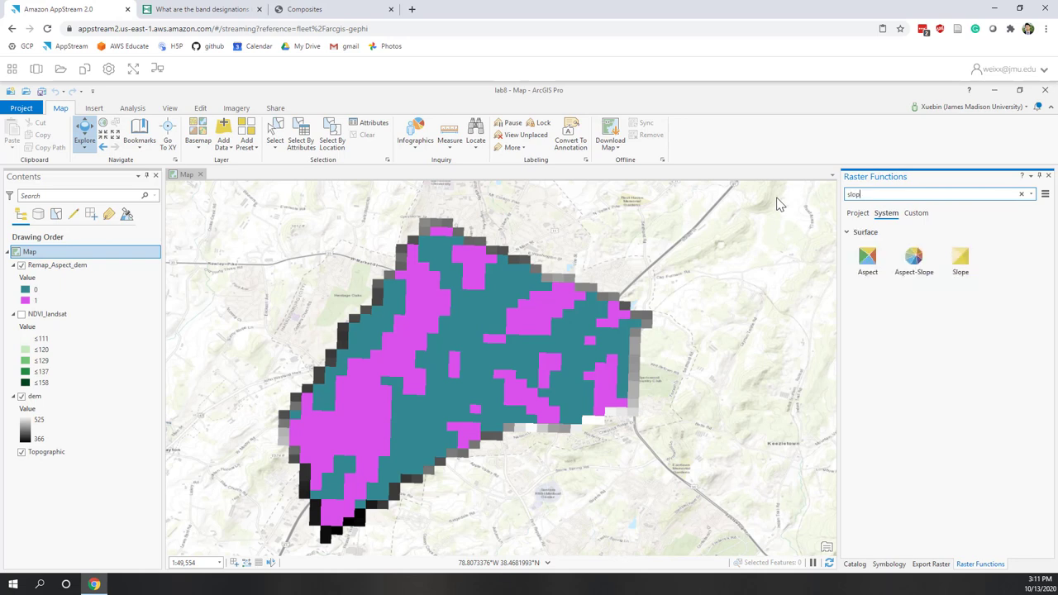
{"action": "left_click", "coordinate": [966, 269]}
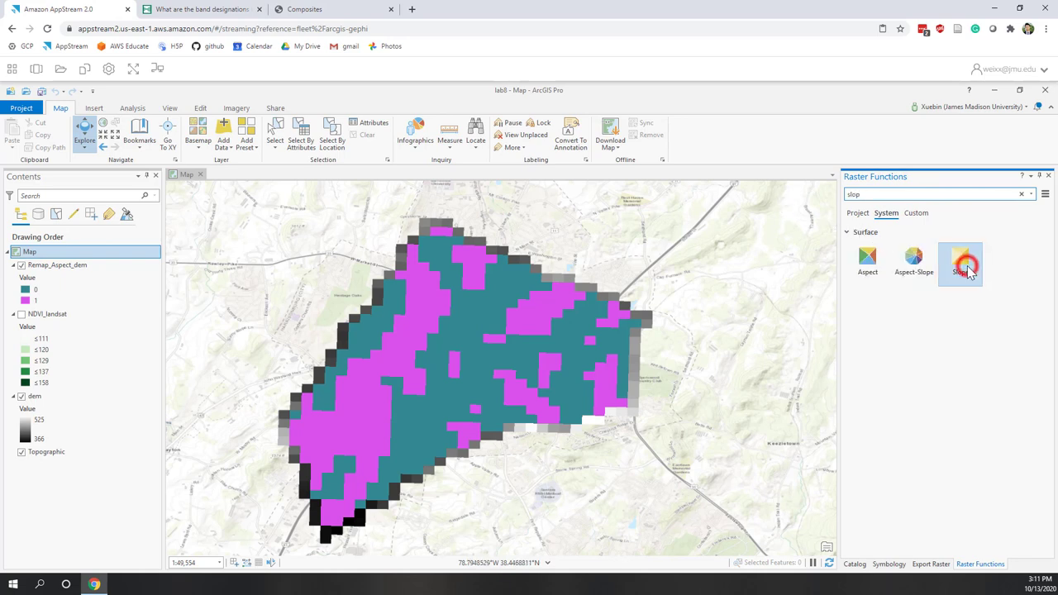
Step: Create a slope layer from dem with the scaling set to PercentRise
{"action": "left_click", "coordinate": [1028, 250]}
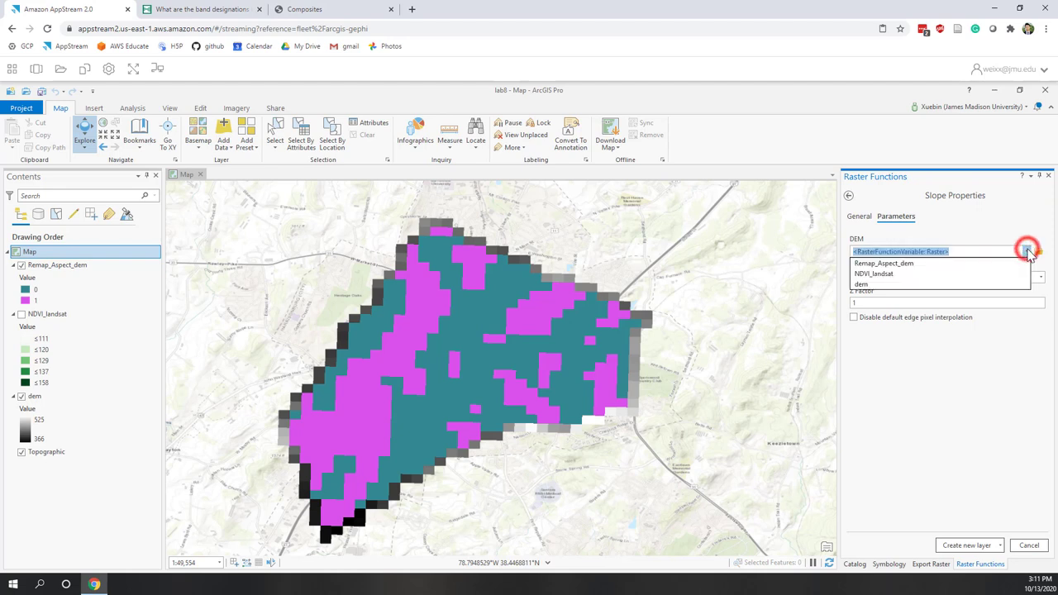
{"action": "left_click", "coordinate": [861, 283]}
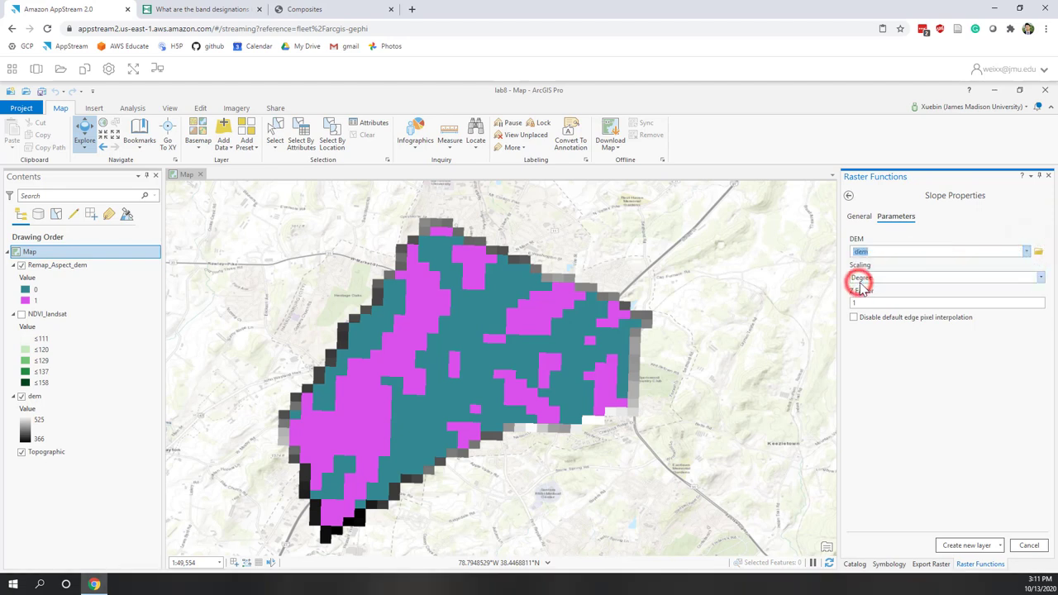
{"action": "left_click", "coordinate": [1041, 278]}
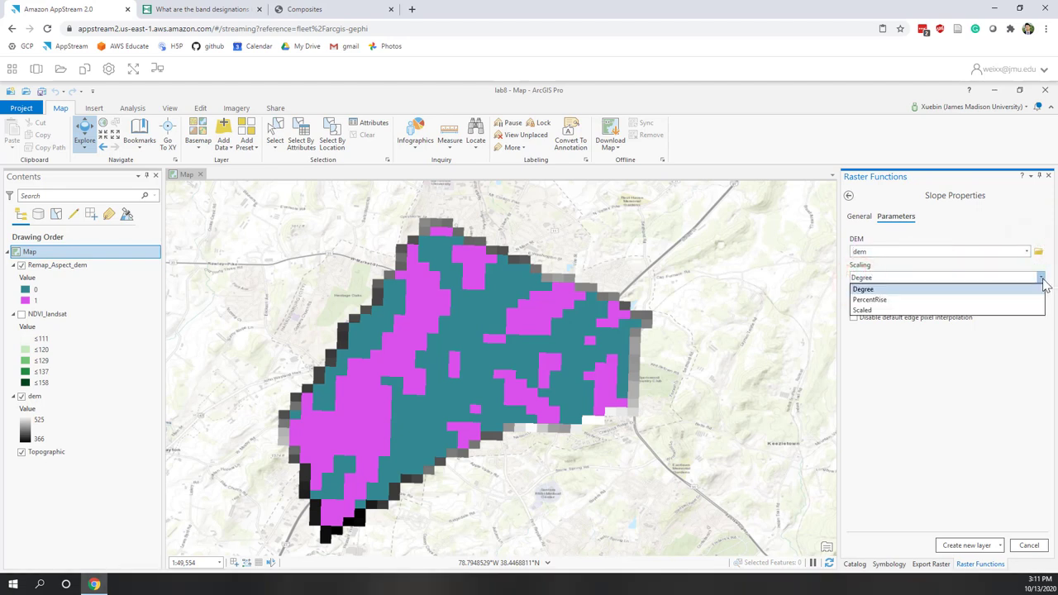
{"action": "left_click", "coordinate": [870, 299]}
{"action": "left_click", "coordinate": [939, 415]}
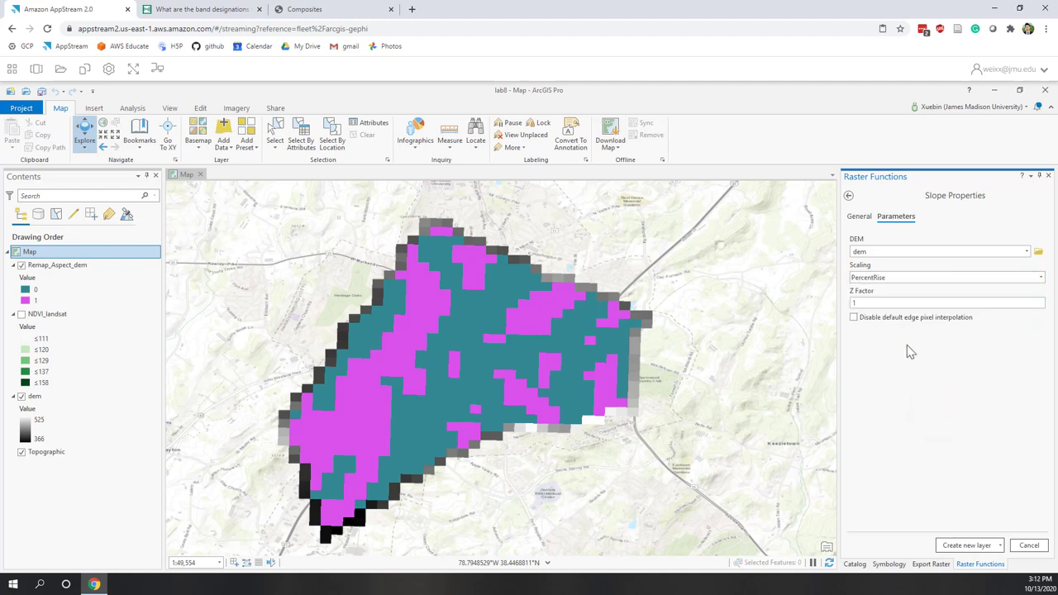
{"action": "left_click", "coordinate": [948, 542]}
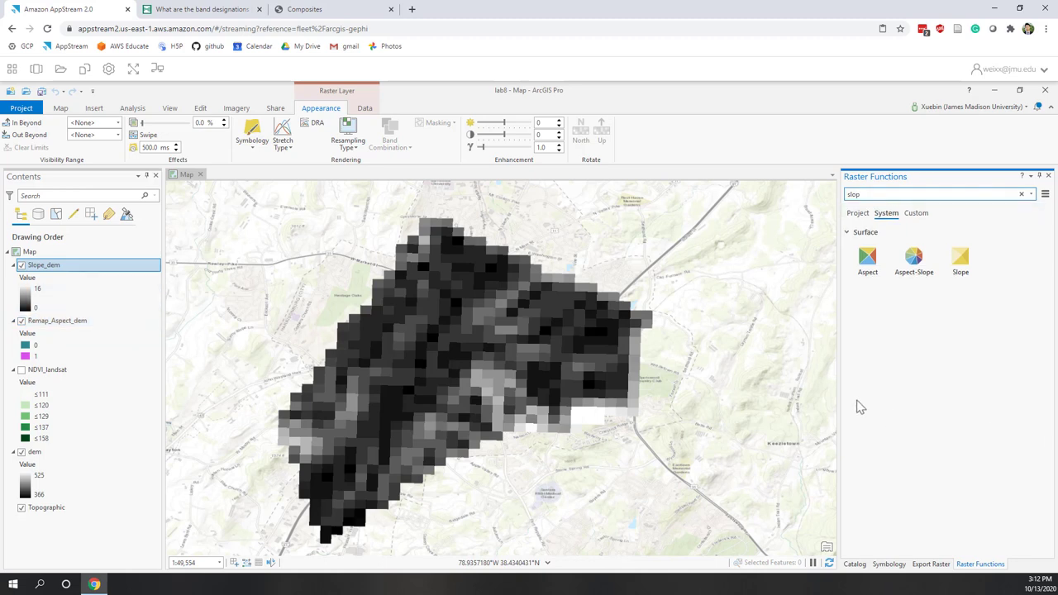
Step: Symbolize the Slope_dem layer with Classify
{"action": "left_click", "coordinate": [253, 143]}
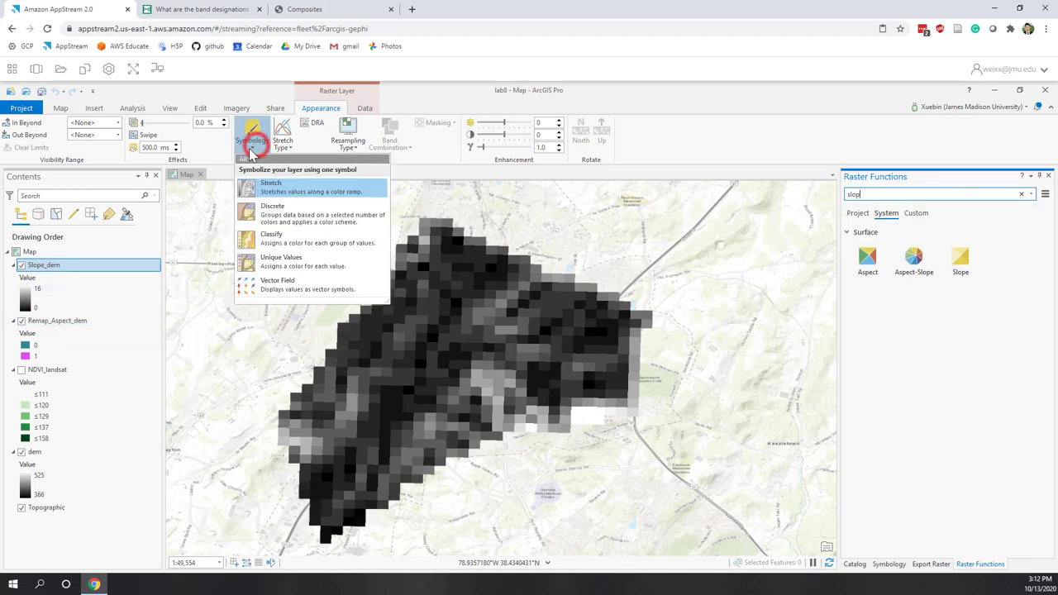
{"action": "left_click", "coordinate": [278, 240]}
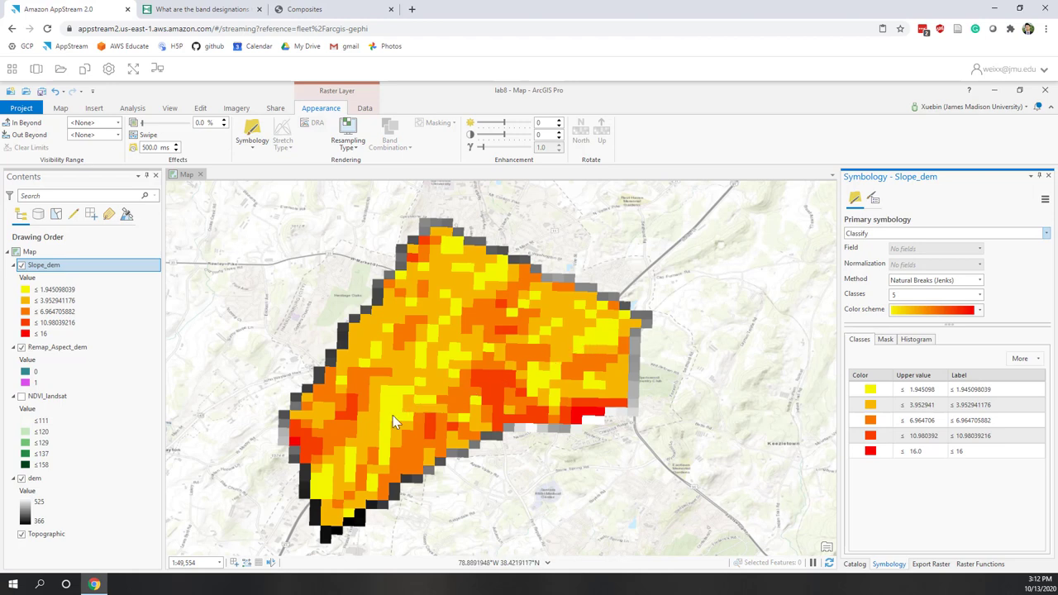
{"action": "left_click", "coordinate": [918, 420]}
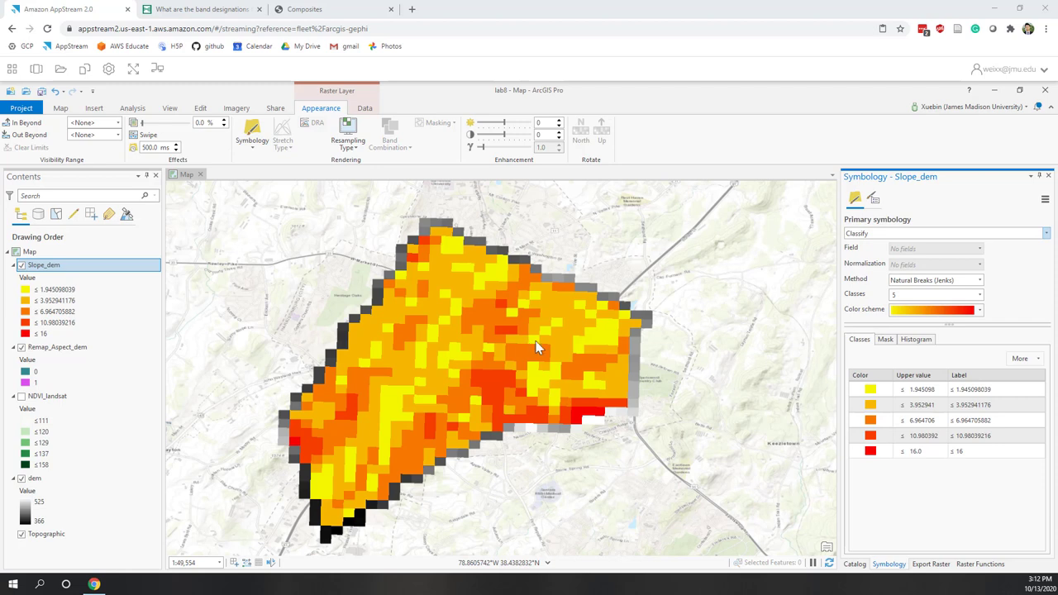
{"action": "left_click", "coordinate": [926, 495]}
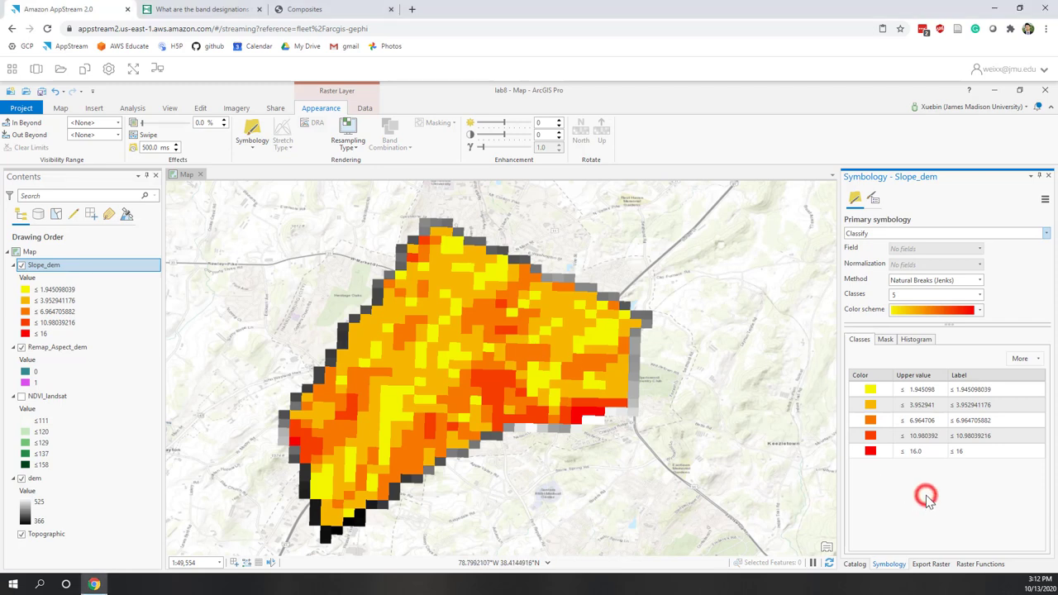
Step: Find the Remap raster function by searching for reclass, and choose Slope_dem as its input raster
{"action": "left_click", "coordinate": [988, 564]}
{"action": "double_click", "coordinate": [864, 194]}
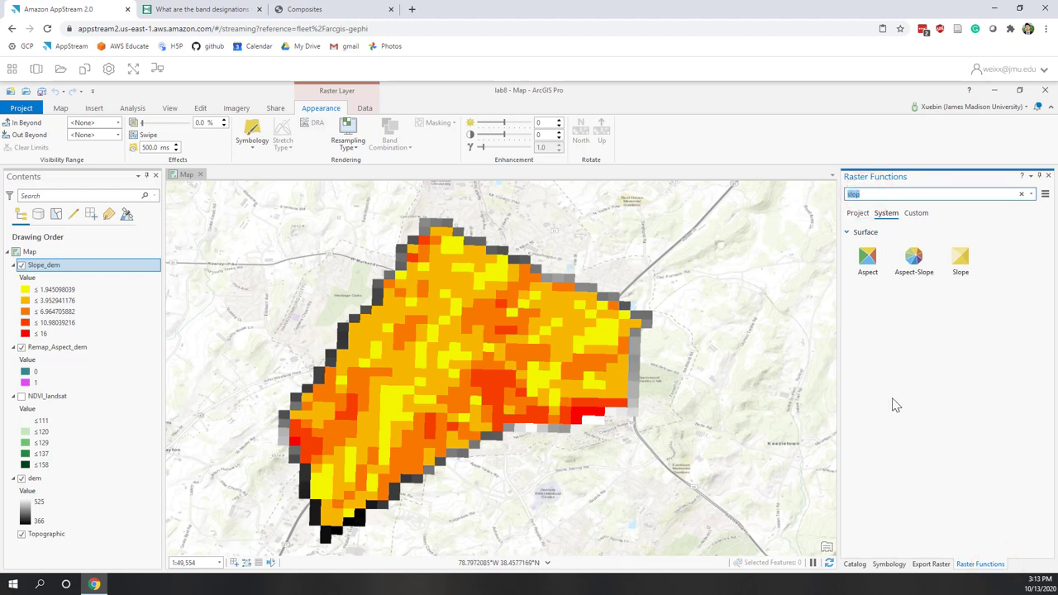
{"action": "type", "text": "reclas"}
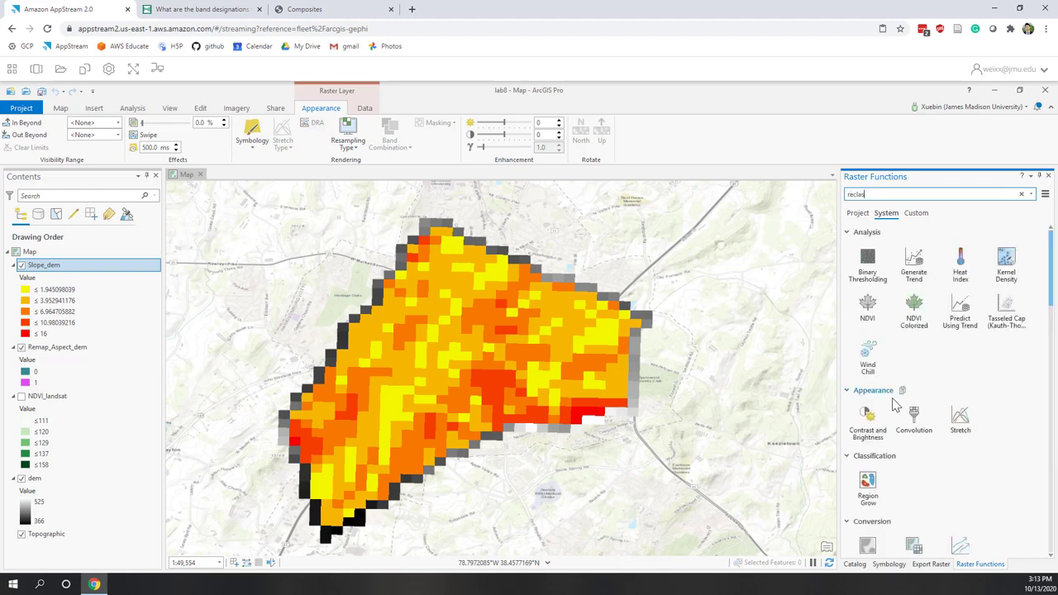
{"action": "type", "text": "s"}
{"action": "left_click", "coordinate": [913, 263]}
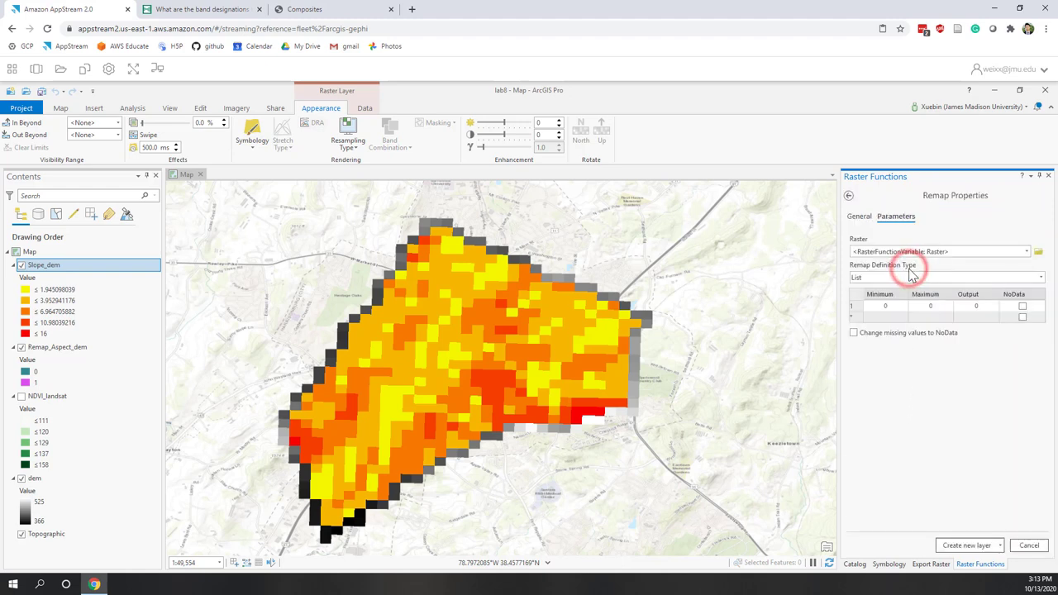
{"action": "left_click", "coordinate": [1026, 252]}
{"action": "left_click", "coordinate": [913, 263]}
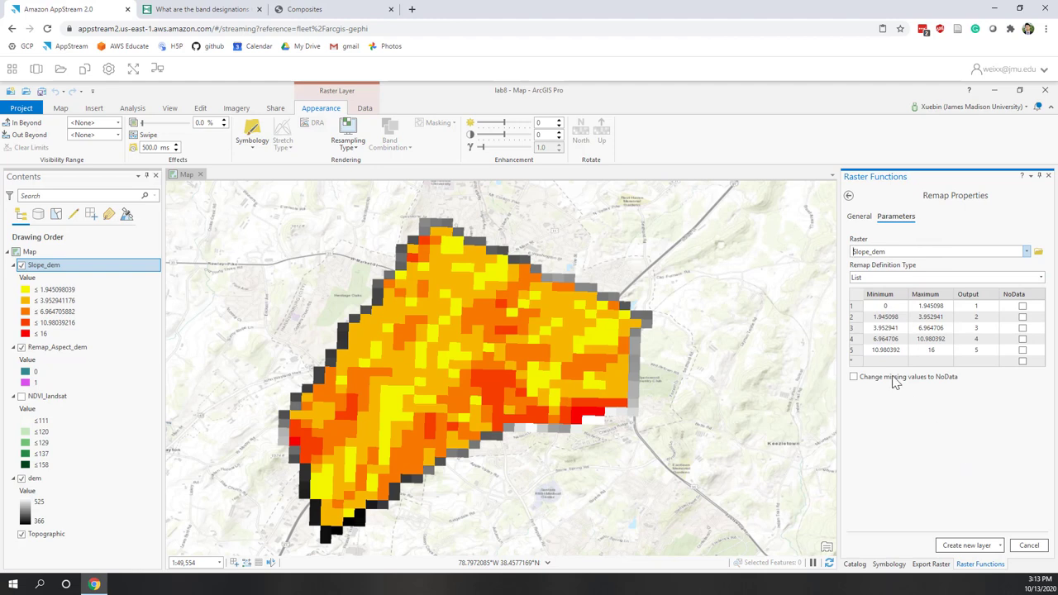
Step: Set the maximum of the first remap range to 3
{"action": "left_click", "coordinate": [936, 308]}
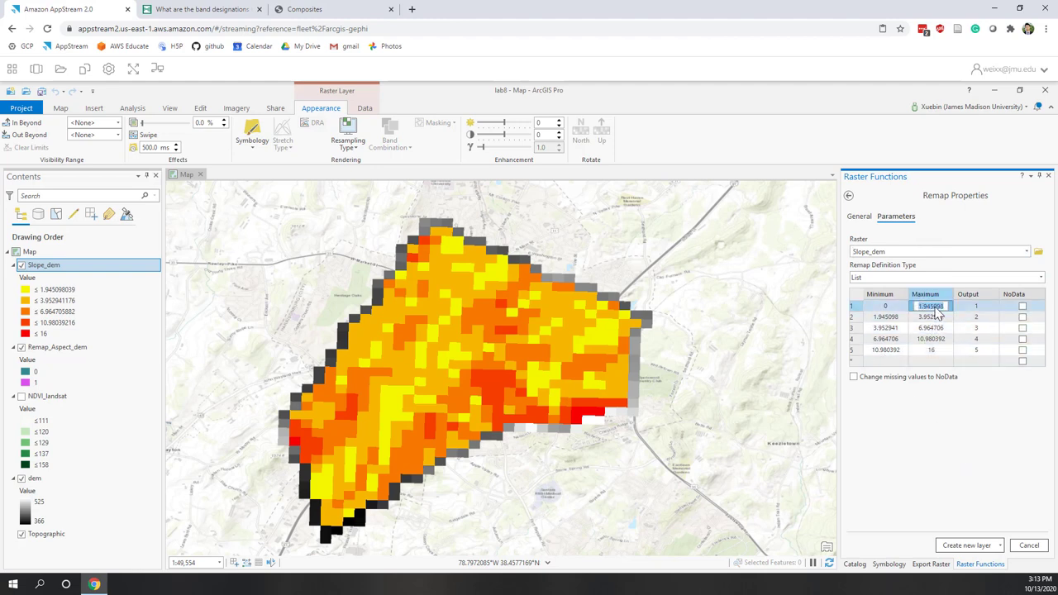
{"action": "type", "text": "3"}
{"action": "key", "text": "Return"}
{"action": "left_click", "coordinate": [984, 438]}
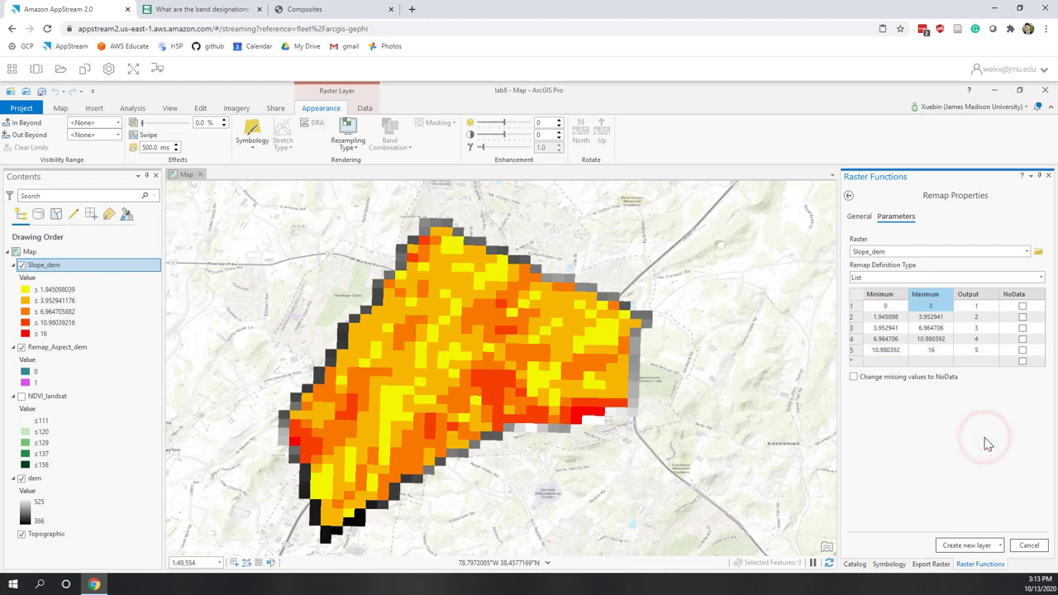
Step: Delete the three middle remap ranges, leaving only the first and last ones
{"action": "left_click", "coordinate": [855, 319]}
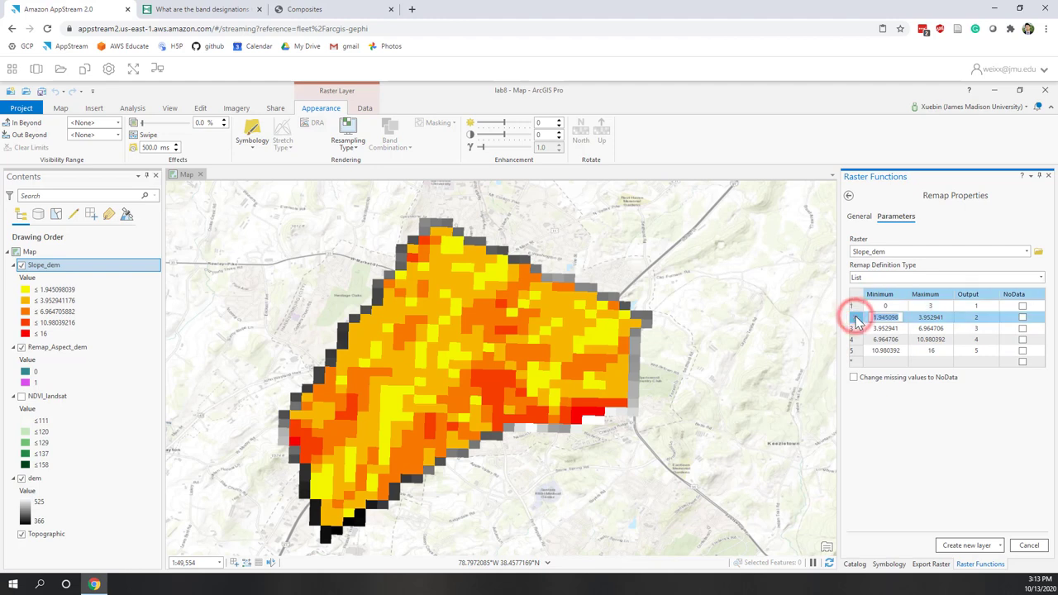
{"action": "left_click", "coordinate": [855, 319]}
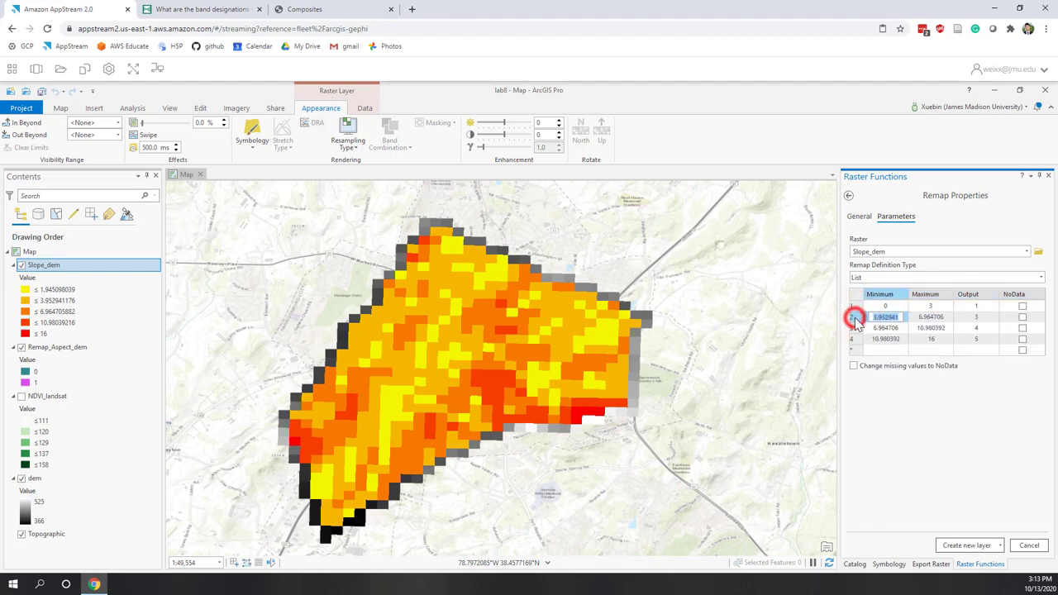
{"action": "left_click", "coordinate": [855, 320]}
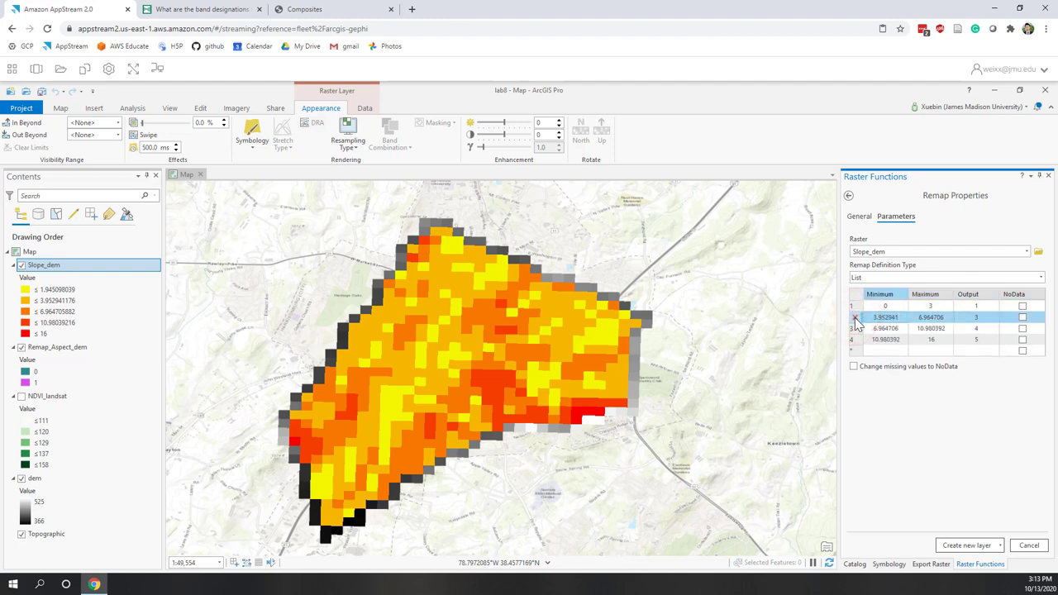
{"action": "left_click", "coordinate": [855, 319]}
{"action": "left_click", "coordinate": [855, 319]}
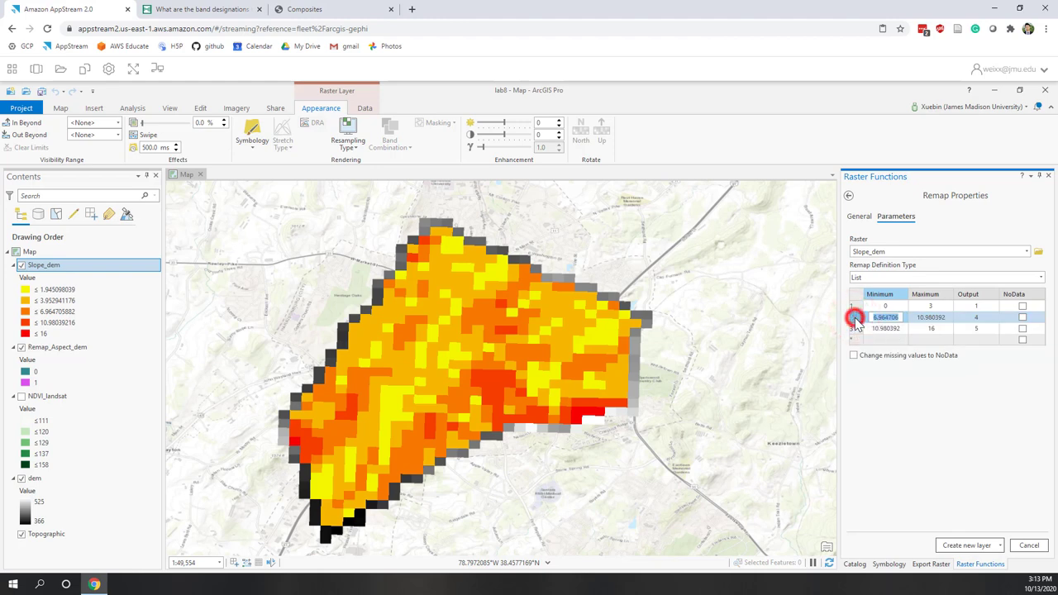
{"action": "left_click", "coordinate": [855, 319]}
Step: Set the last remap range's minimum to 3 and output to 0, change missing values to NoData, and create the remapped layer
{"action": "left_click", "coordinate": [891, 320]}
{"action": "left_click", "coordinate": [896, 320]}
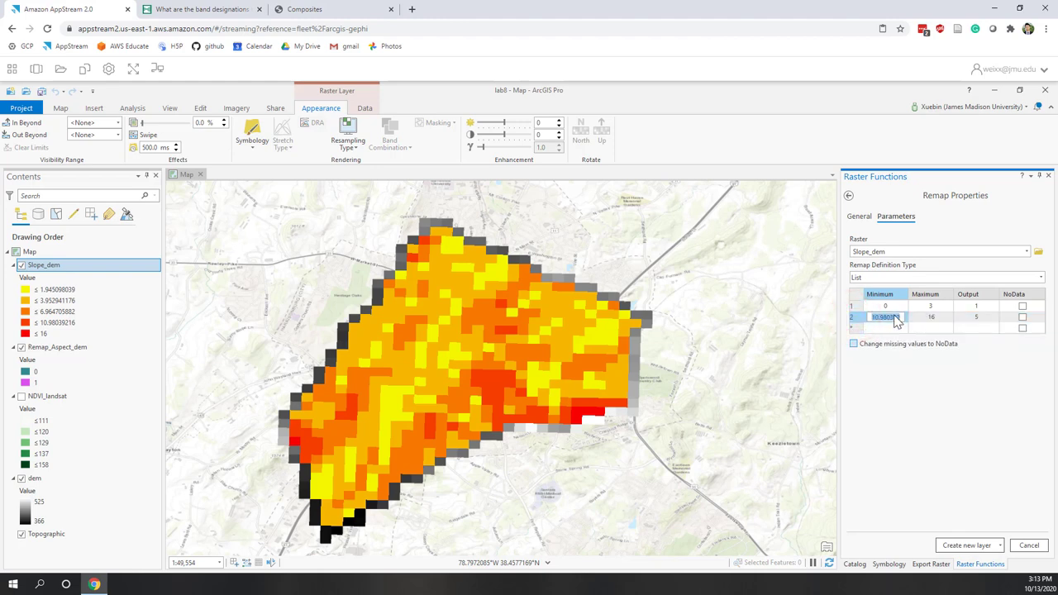
{"action": "type", "text": "3"}
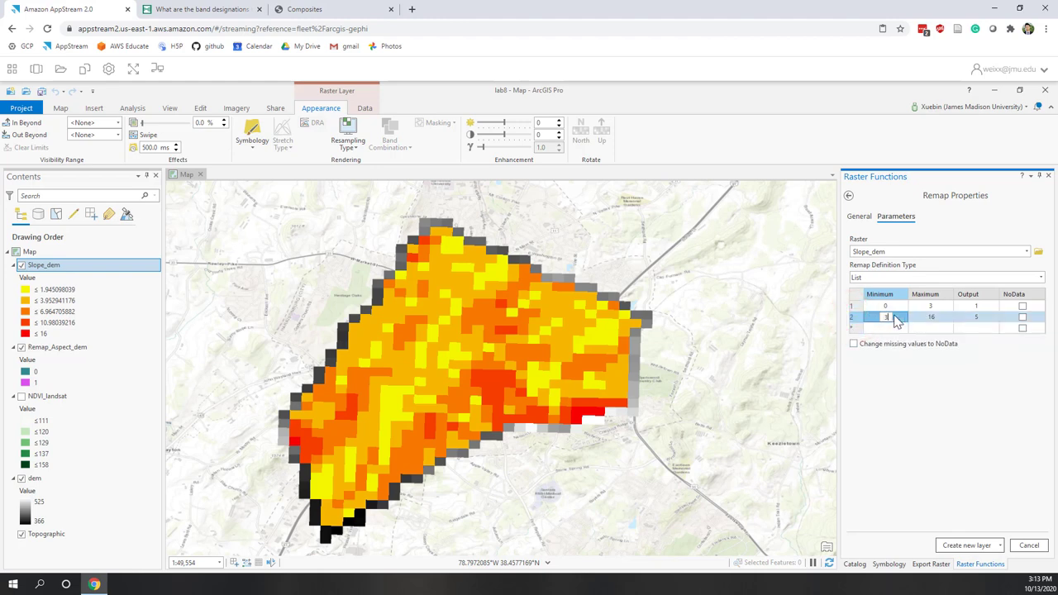
{"action": "left_click", "coordinate": [983, 320]}
{"action": "left_click", "coordinate": [985, 321]}
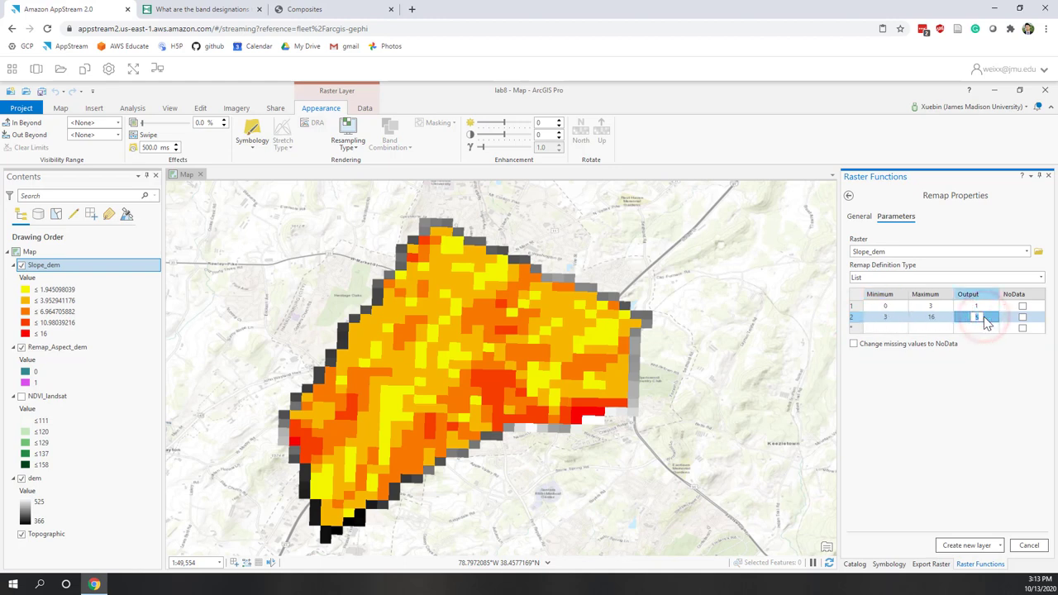
{"action": "type", "text": "0"}
{"action": "left_click", "coordinate": [965, 401]}
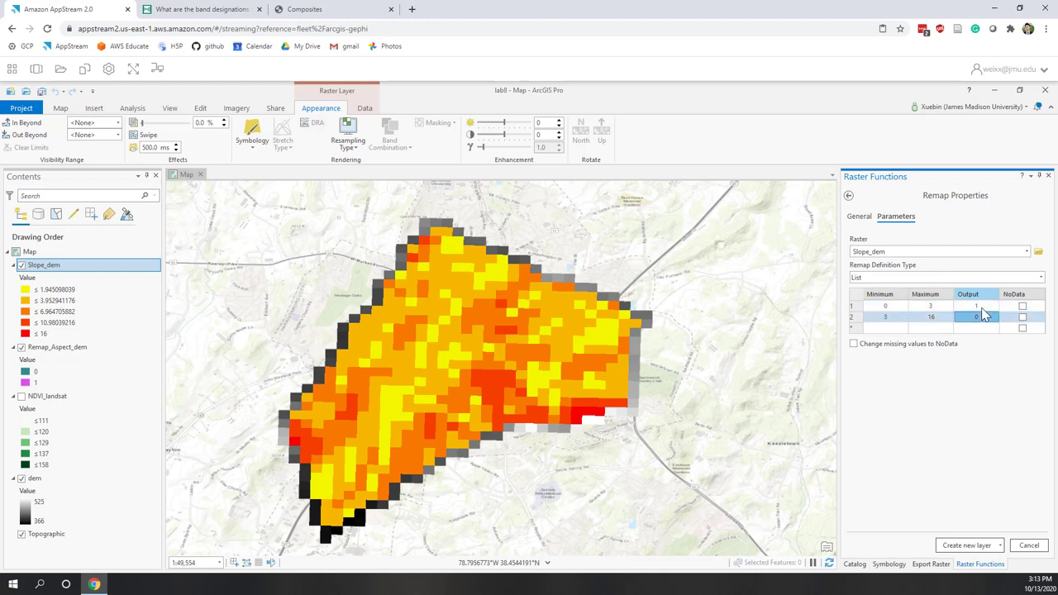
{"action": "left_click", "coordinate": [860, 346]}
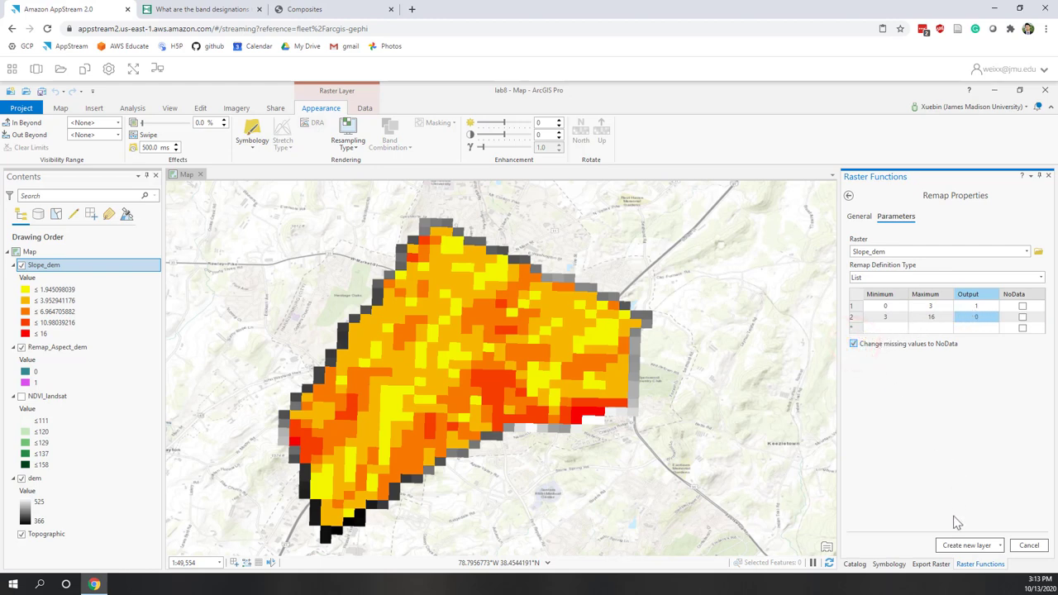
{"action": "left_click", "coordinate": [952, 546]}
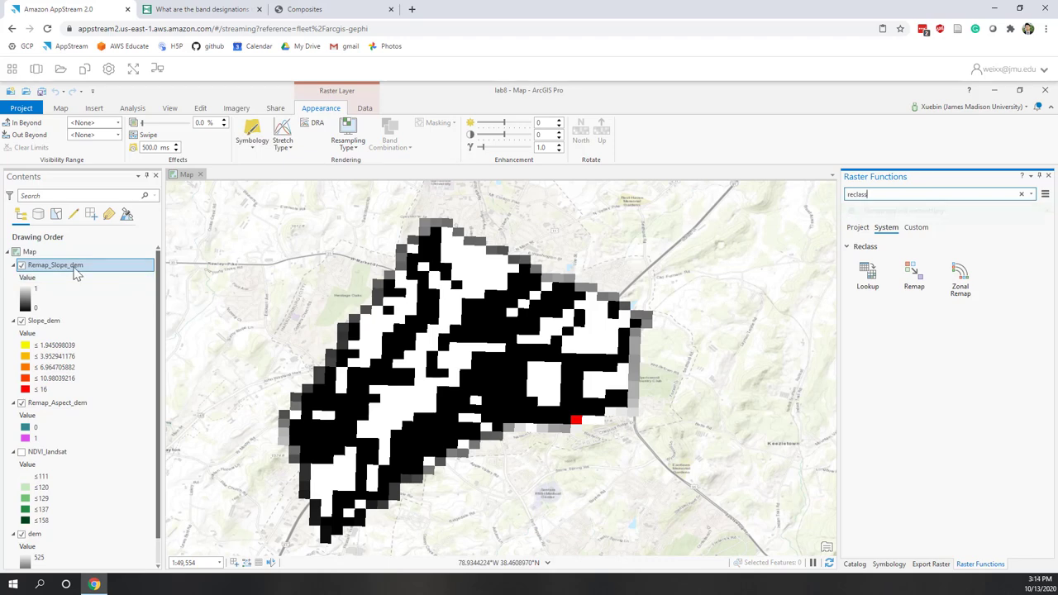
Step: Symbolize the Remap_Slope_dem layer with Unique Values, computing its unique values
{"action": "left_click", "coordinate": [246, 149]}
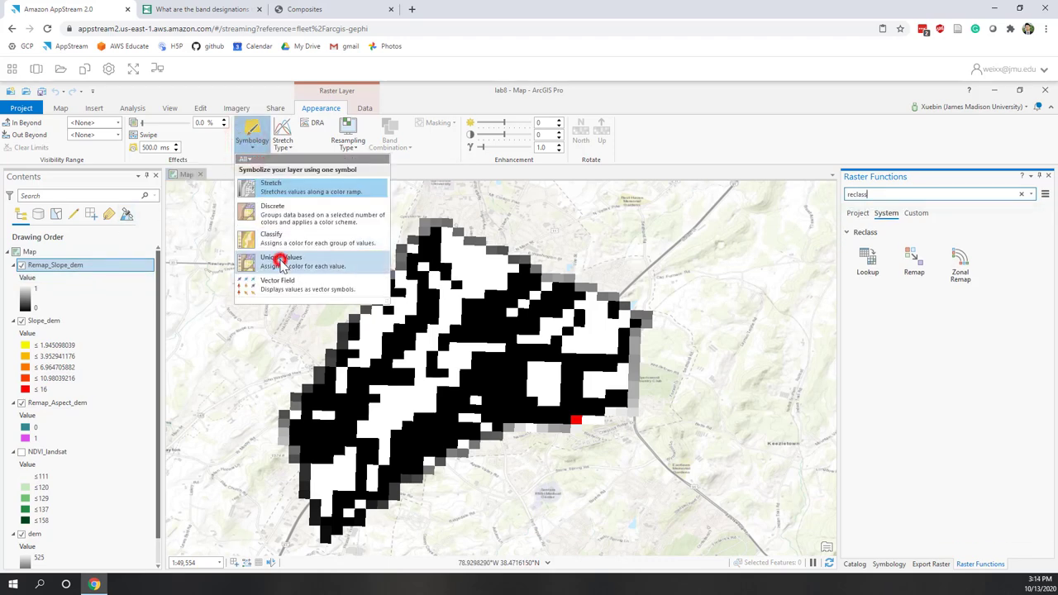
{"action": "left_click", "coordinate": [281, 263]}
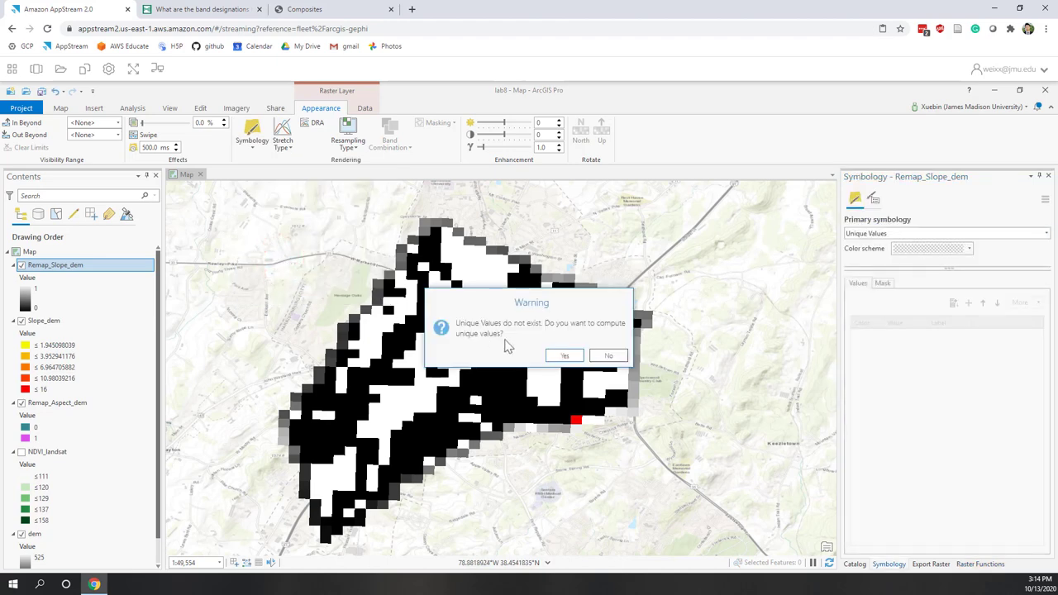
{"action": "left_click", "coordinate": [563, 355]}
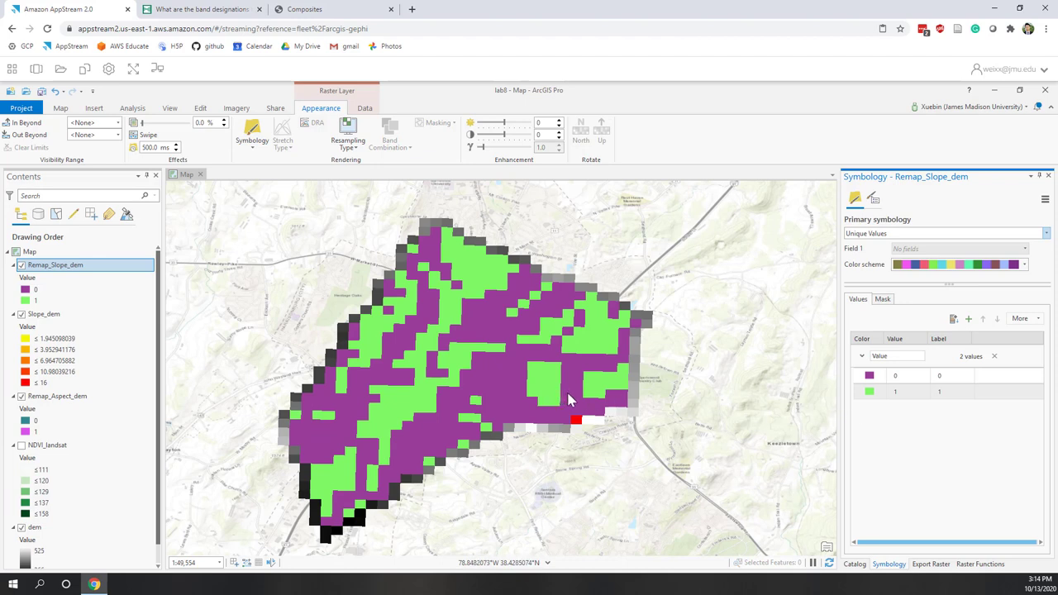
{"action": "left_click", "coordinate": [910, 376]}
Step: Remove the Slope_dem layer from the map
{"action": "right_click", "coordinate": [52, 320]}
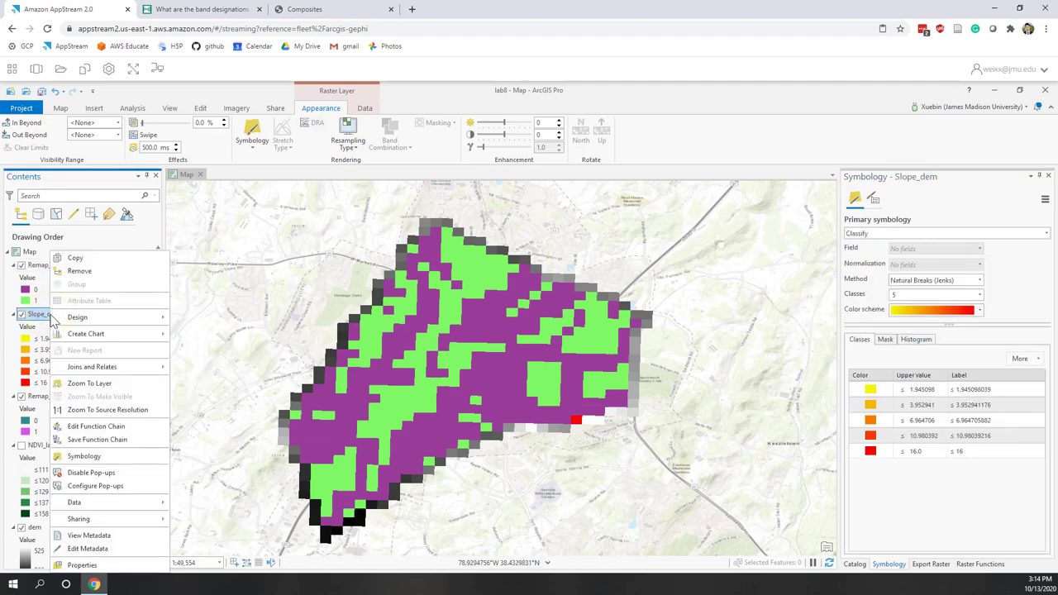
{"action": "left_click", "coordinate": [80, 272]}
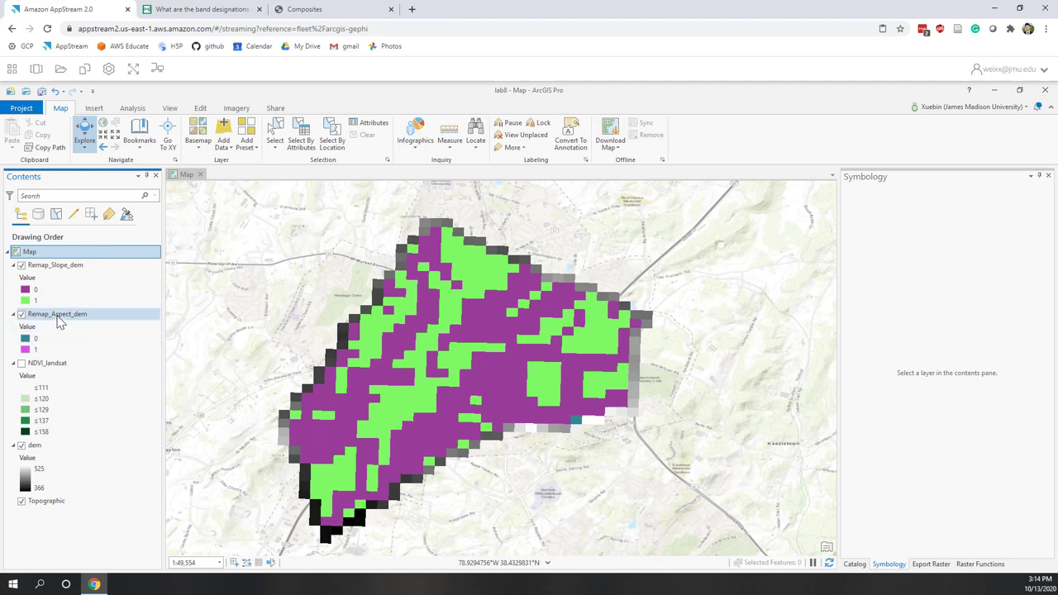
Step: Hide and reshow the Remap_Slope_dem layer to compare it with Remap_Aspect_dem beneath
{"action": "left_click", "coordinate": [22, 267]}
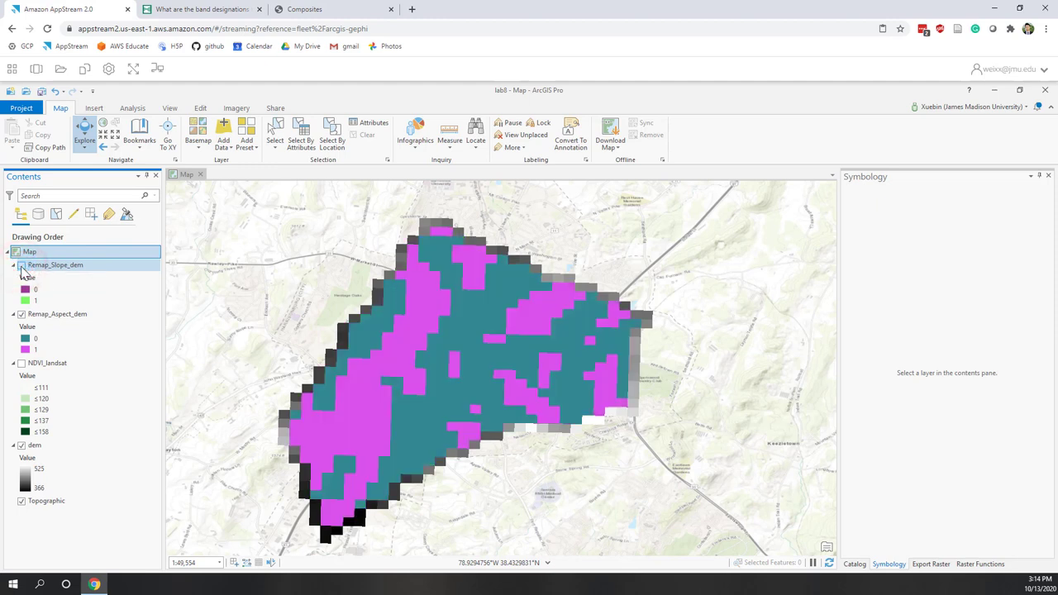
{"action": "left_click", "coordinate": [22, 267]}
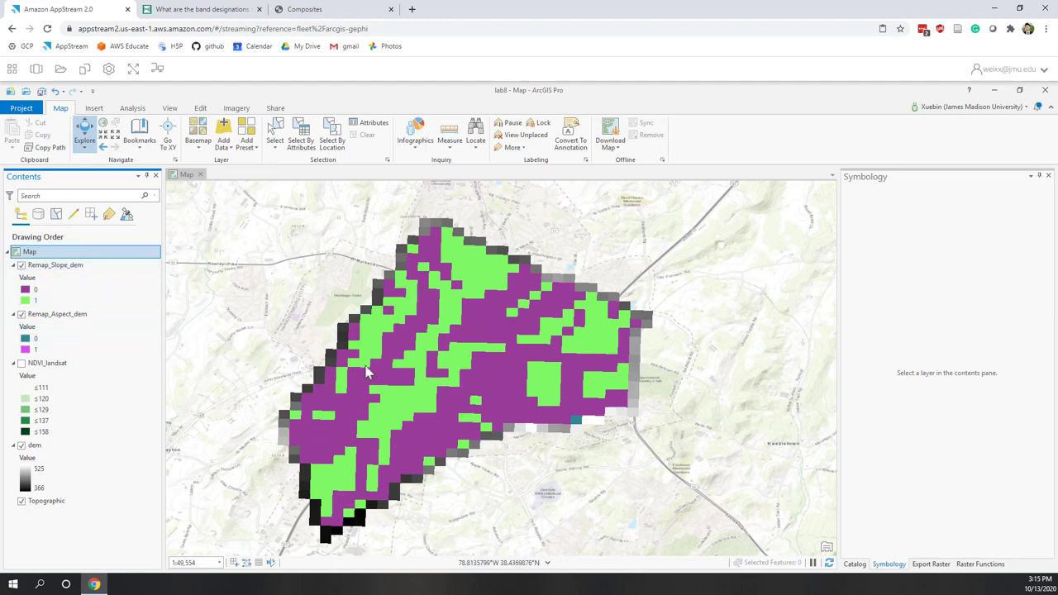
Step: Clear the raster function search and open the Arithmetic function from the Math group
{"action": "left_click", "coordinate": [973, 565]}
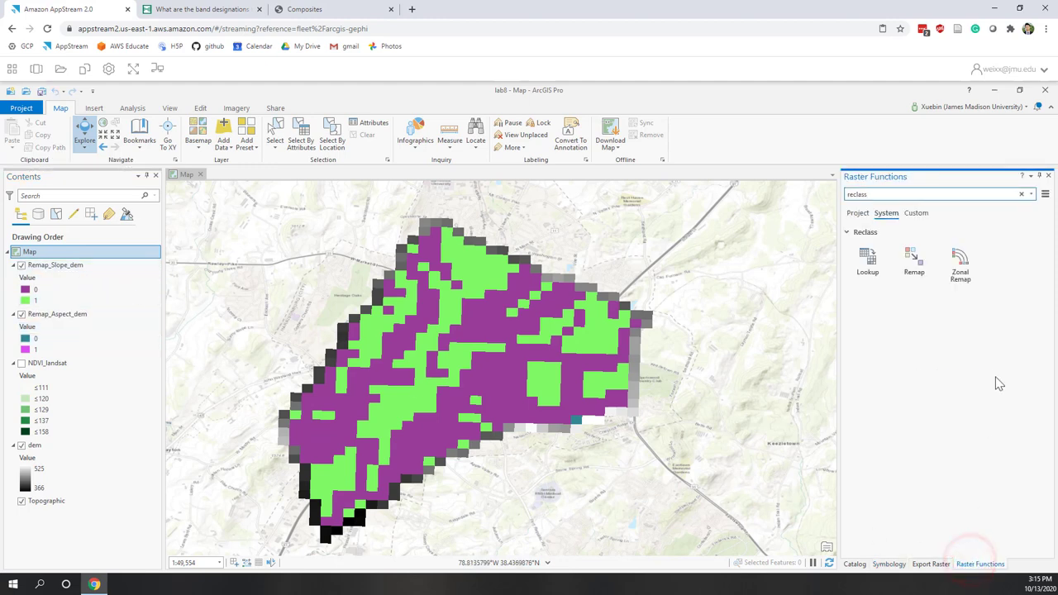
{"action": "left_click", "coordinate": [1021, 194]}
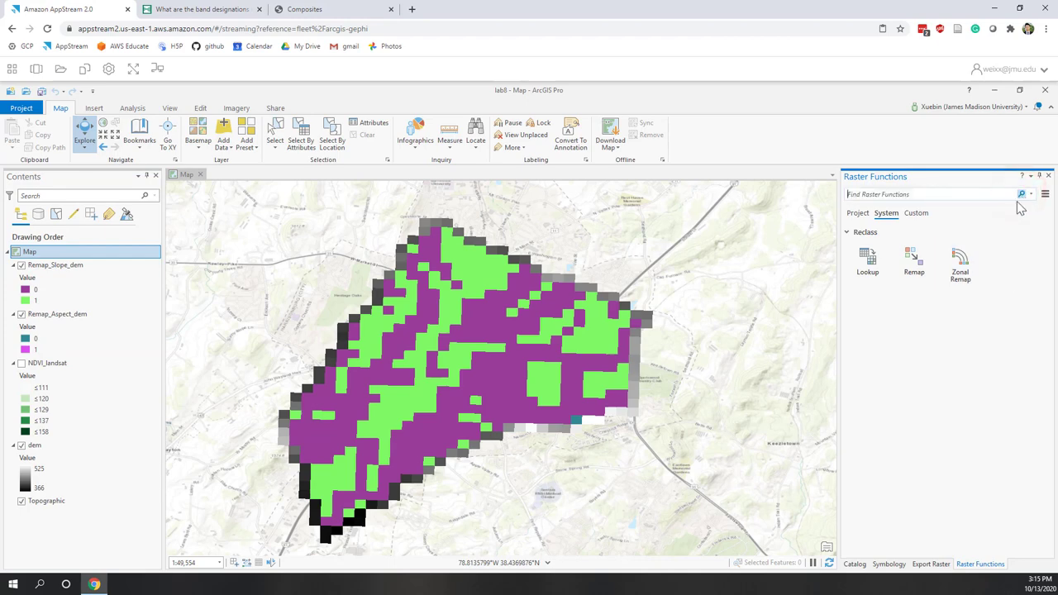
{"action": "scroll", "coordinate": [920, 424], "scroll_direction": "down", "scroll_amount": 3}
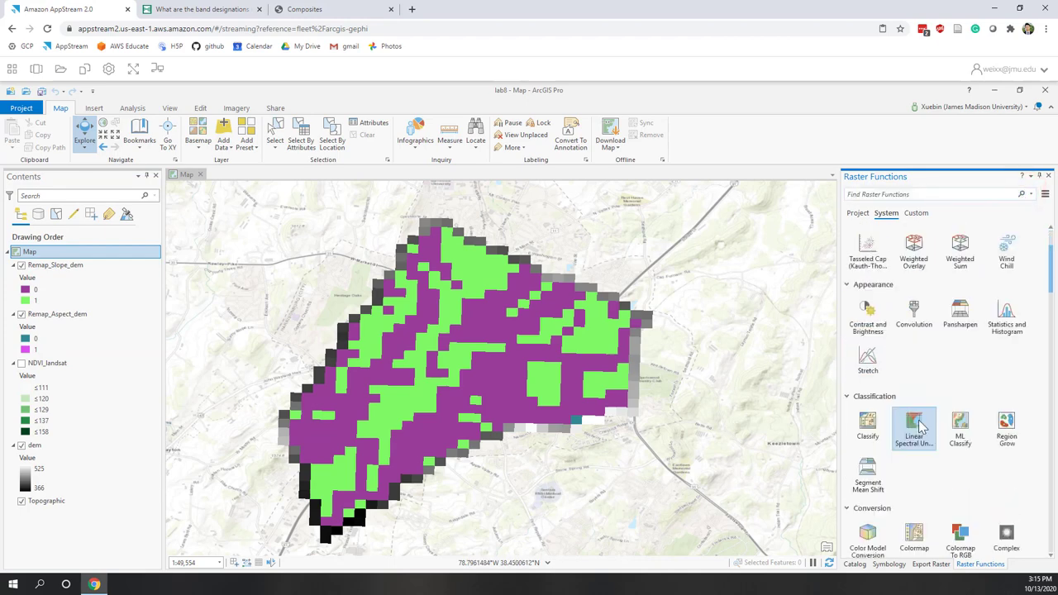
{"action": "scroll", "coordinate": [921, 424], "scroll_direction": "down", "scroll_amount": 7}
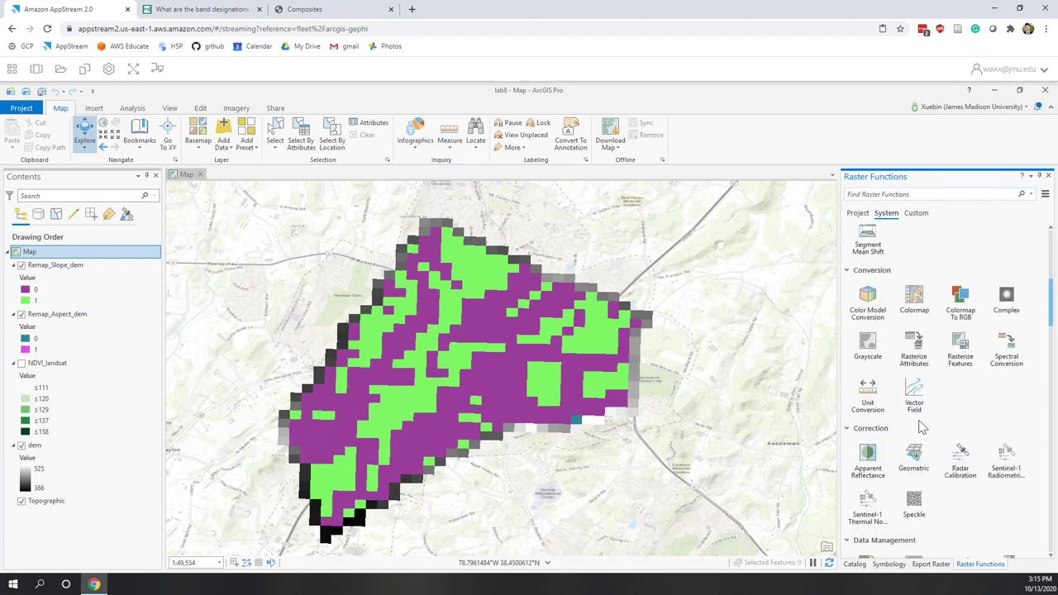
{"action": "scroll", "coordinate": [922, 426], "scroll_direction": "down", "scroll_amount": 4}
{"action": "scroll", "coordinate": [920, 424], "scroll_direction": "down", "scroll_amount": 14}
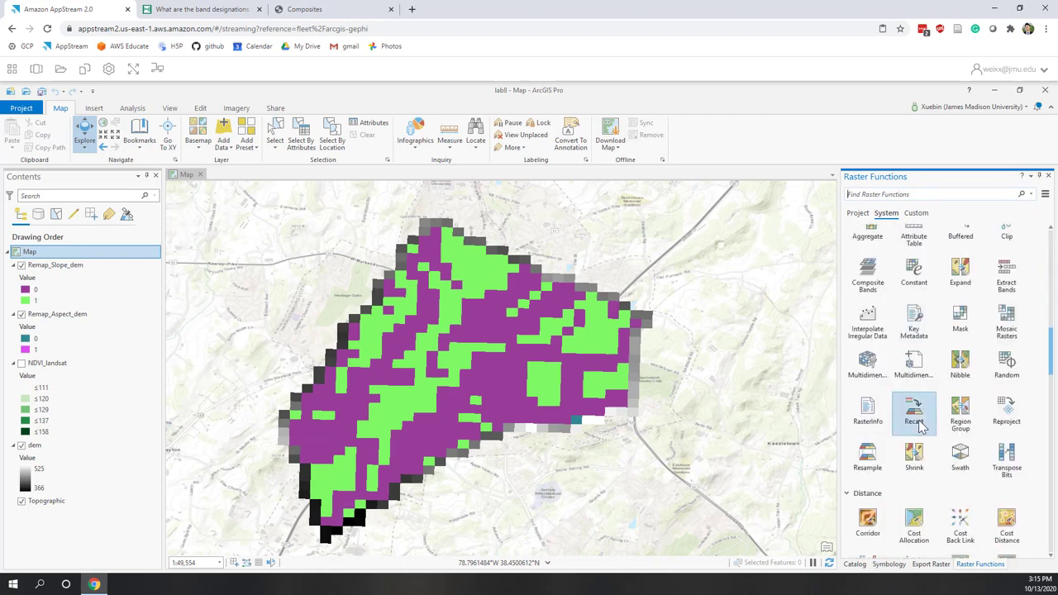
{"action": "scroll", "coordinate": [921, 424], "scroll_direction": "down", "scroll_amount": 8}
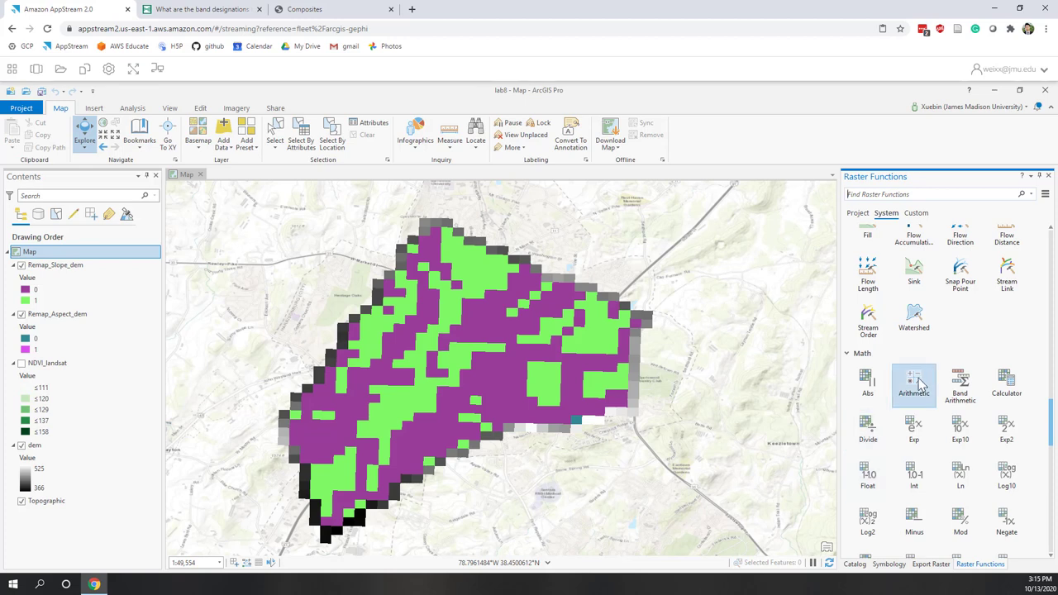
{"action": "left_click", "coordinate": [921, 383]}
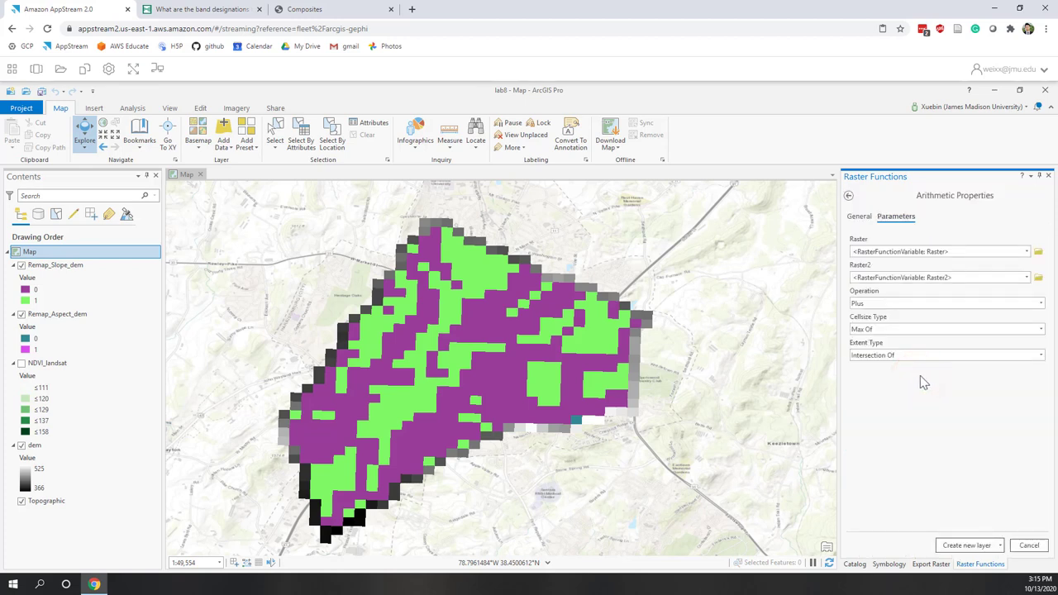
Step: Multiply Remap_Slope_dem by Remap_Aspect_dem with the Arithmetic function and create the result as a new layer
{"action": "left_click", "coordinate": [1027, 252]}
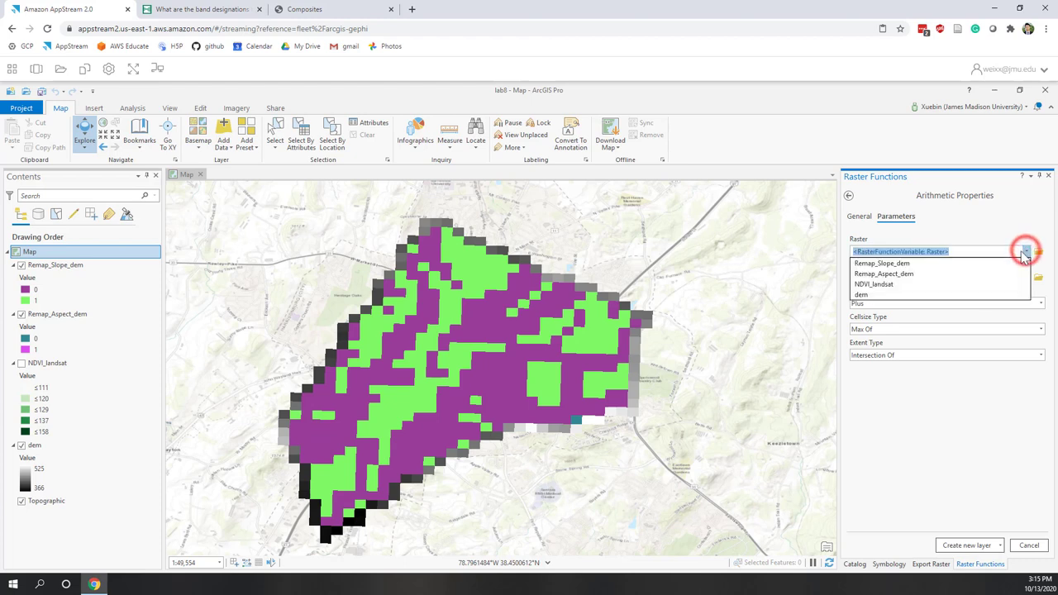
{"action": "left_click", "coordinate": [897, 264]}
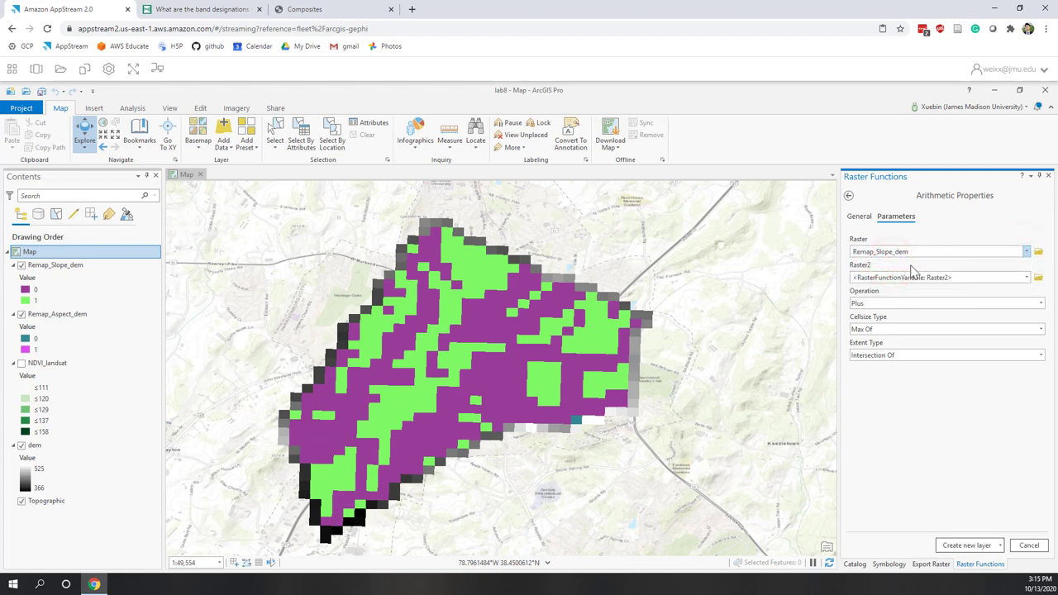
{"action": "left_click", "coordinate": [1027, 277]}
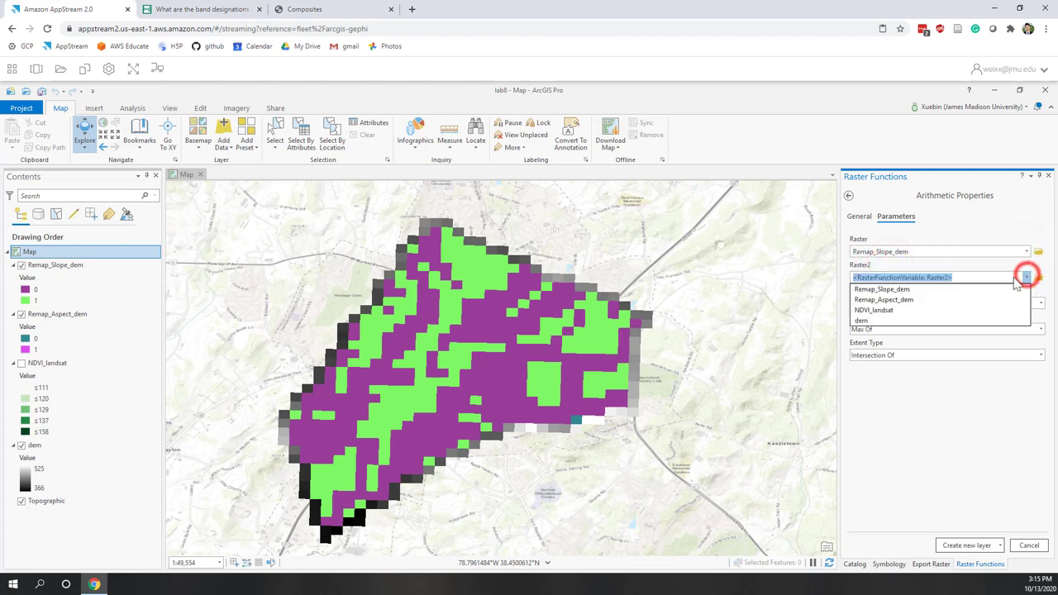
{"action": "left_click", "coordinate": [897, 299]}
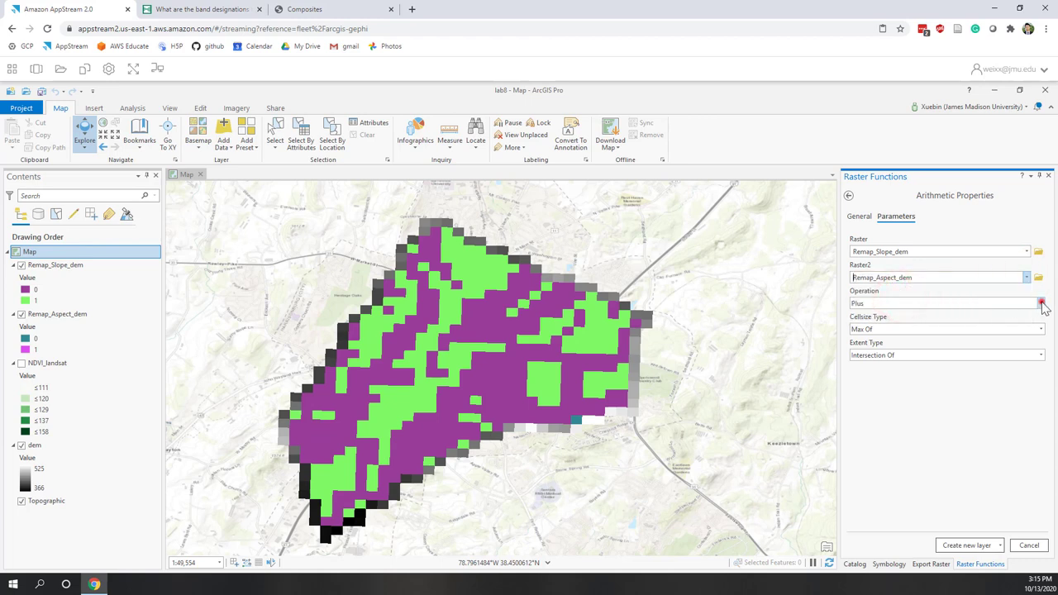
{"action": "left_click", "coordinate": [1040, 303]}
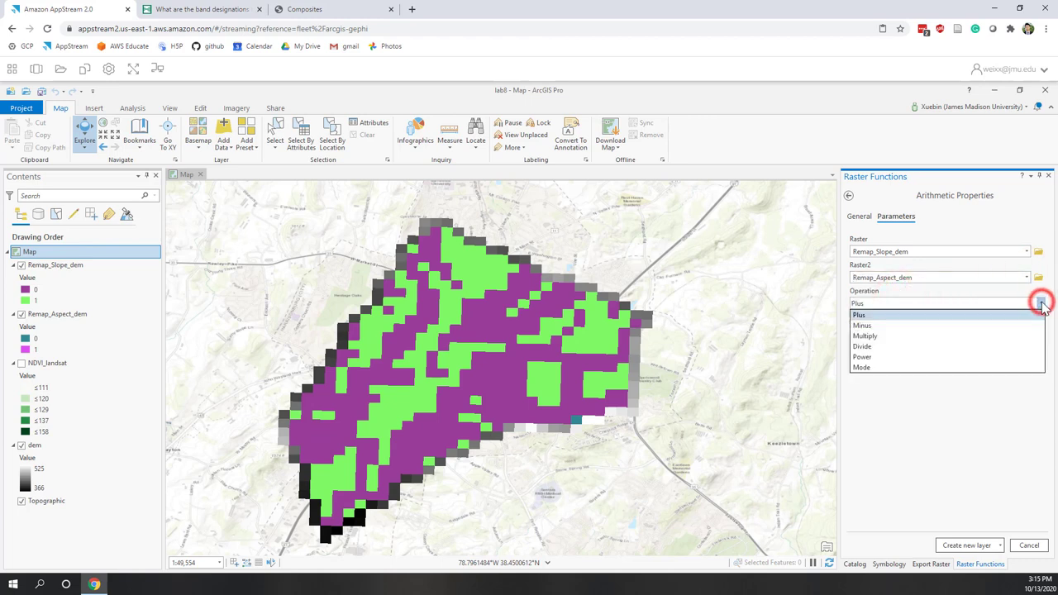
{"action": "left_click", "coordinate": [864, 337]}
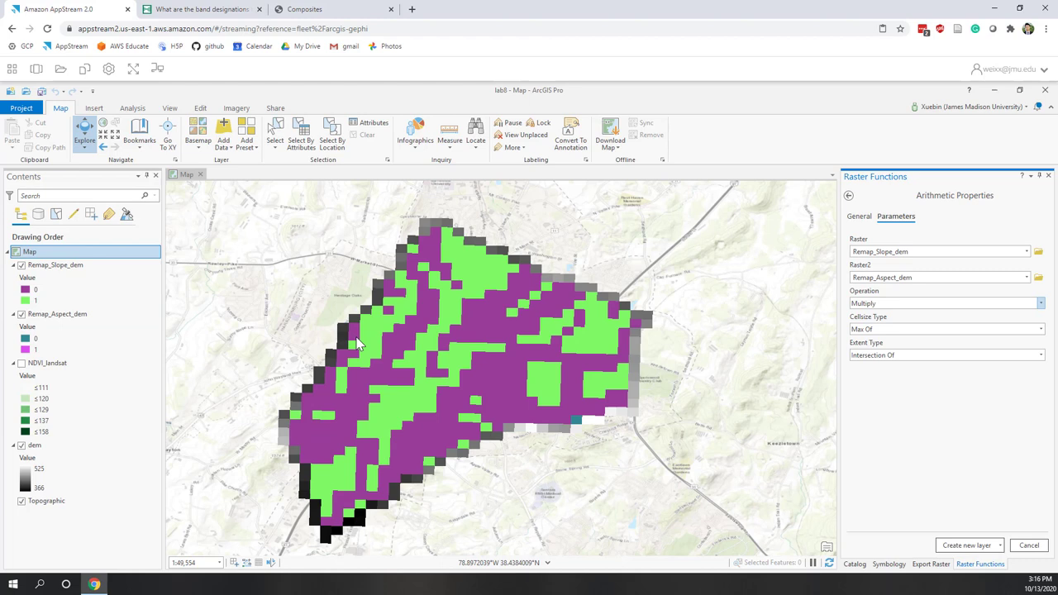
{"action": "left_click", "coordinate": [956, 550]}
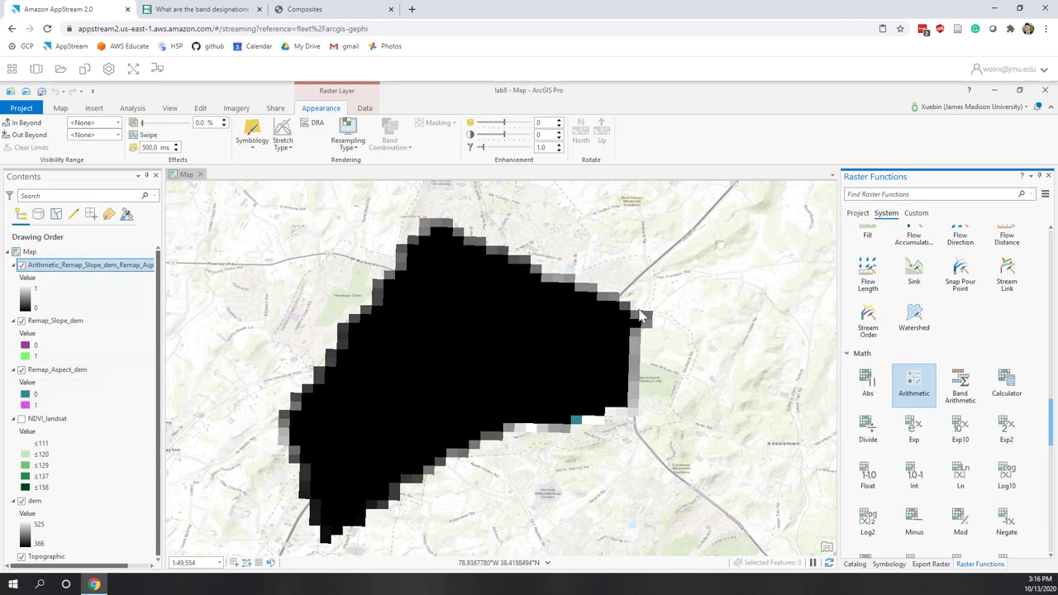
Step: Symbolize the new Arithmetic layer with Unique Values, computing its unique values
{"action": "left_click", "coordinate": [249, 146]}
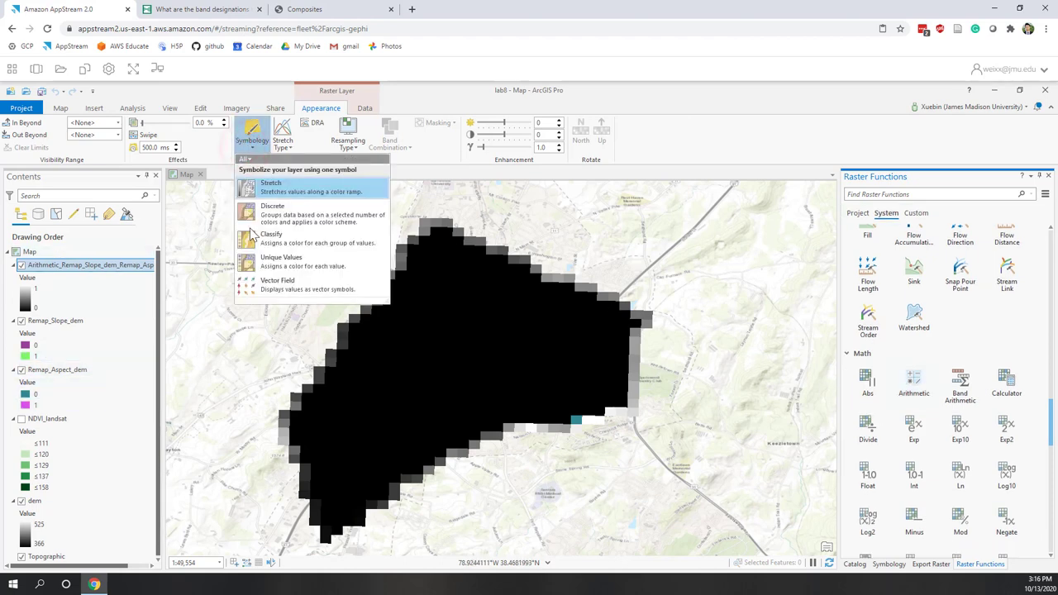
{"action": "left_click", "coordinate": [281, 268]}
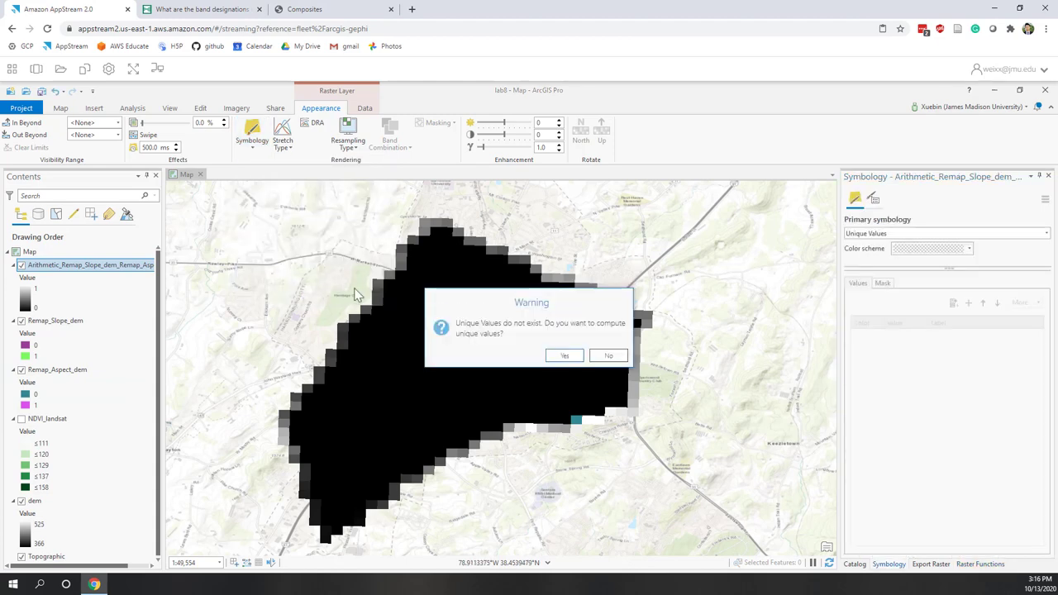
{"action": "left_click", "coordinate": [555, 353]}
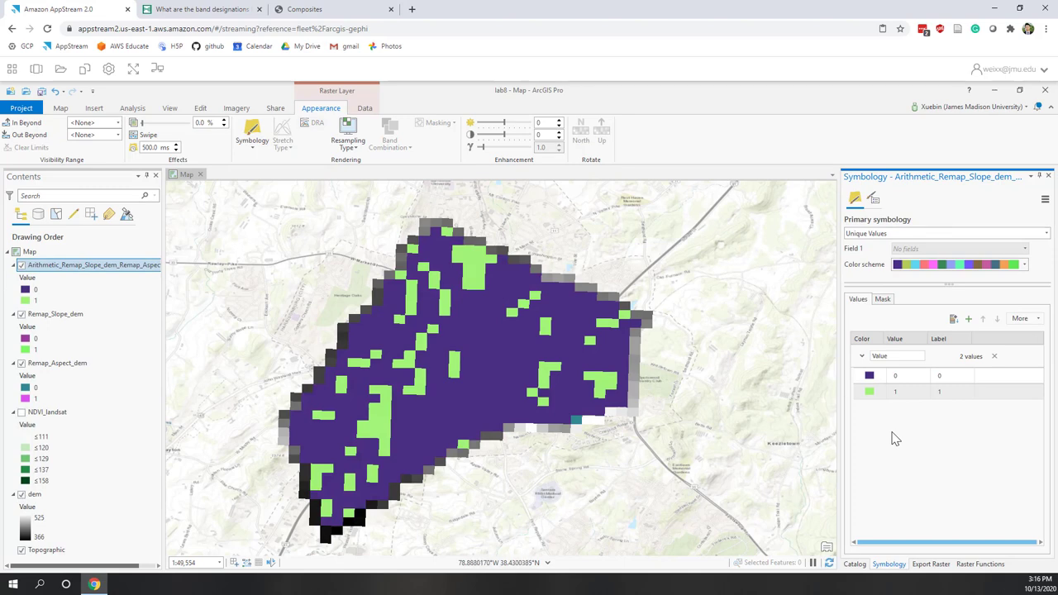
{"action": "left_click", "coordinate": [882, 397]}
Step: Rename the Arithmetic result layer as slop_aspect_ok
{"action": "left_click", "coordinate": [94, 270]}
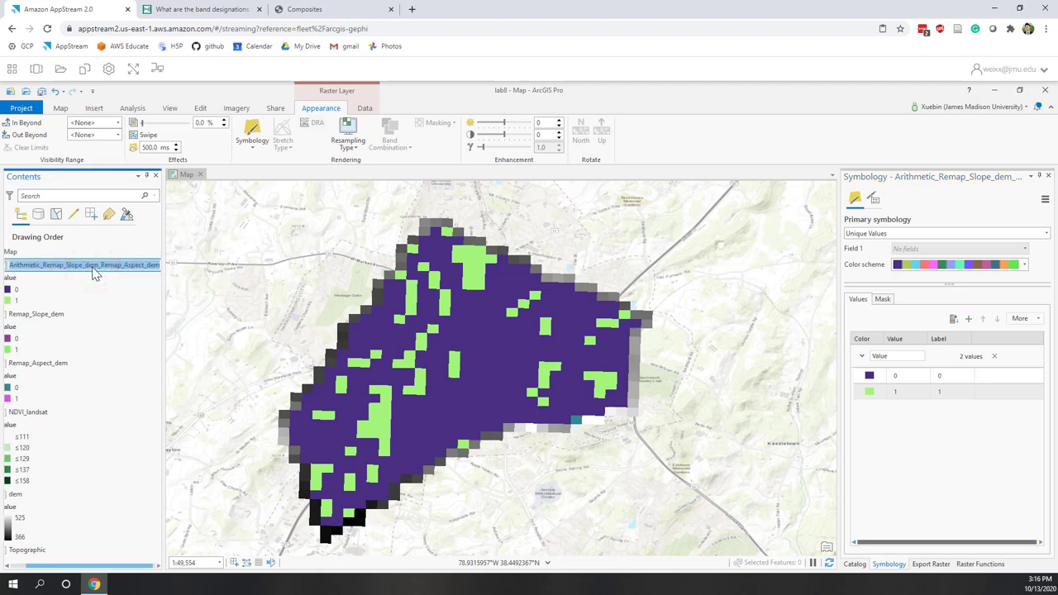
{"action": "type", "text": "slop"}
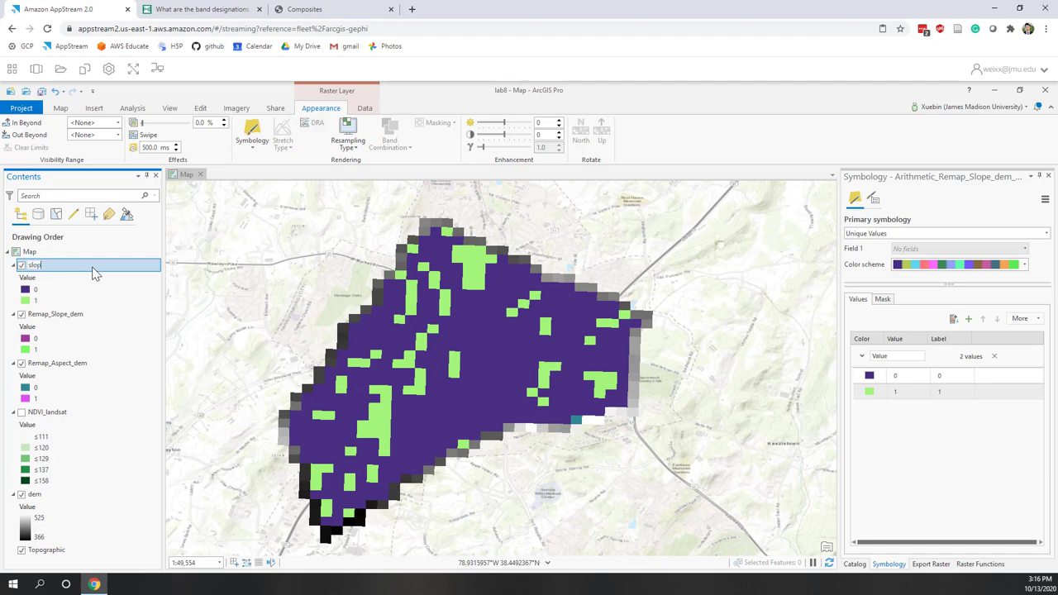
{"action": "type", "text": "_aspect_ok"}
{"action": "key", "text": "Return"}
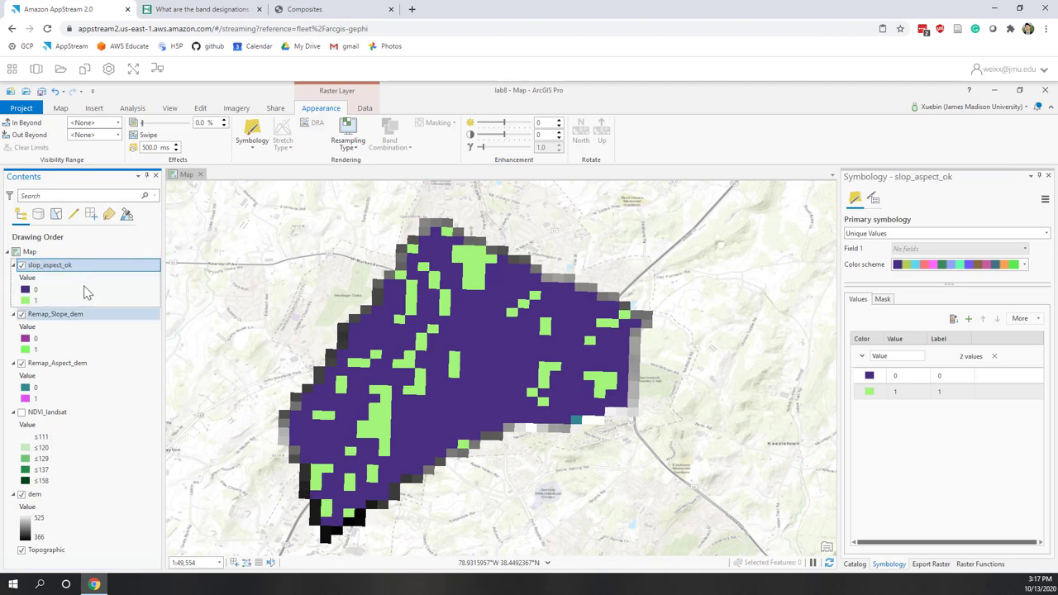
Step: Remove the Remap_Slope_dem and Remap_Aspect_dem layers from the map
{"action": "right_click", "coordinate": [69, 321]}
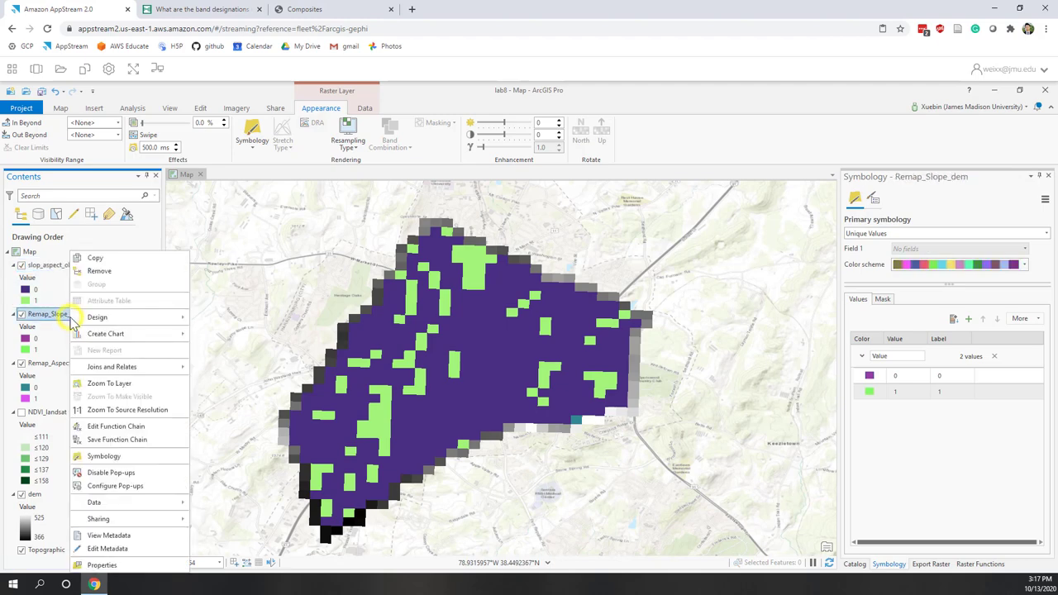
{"action": "left_click", "coordinate": [91, 270]}
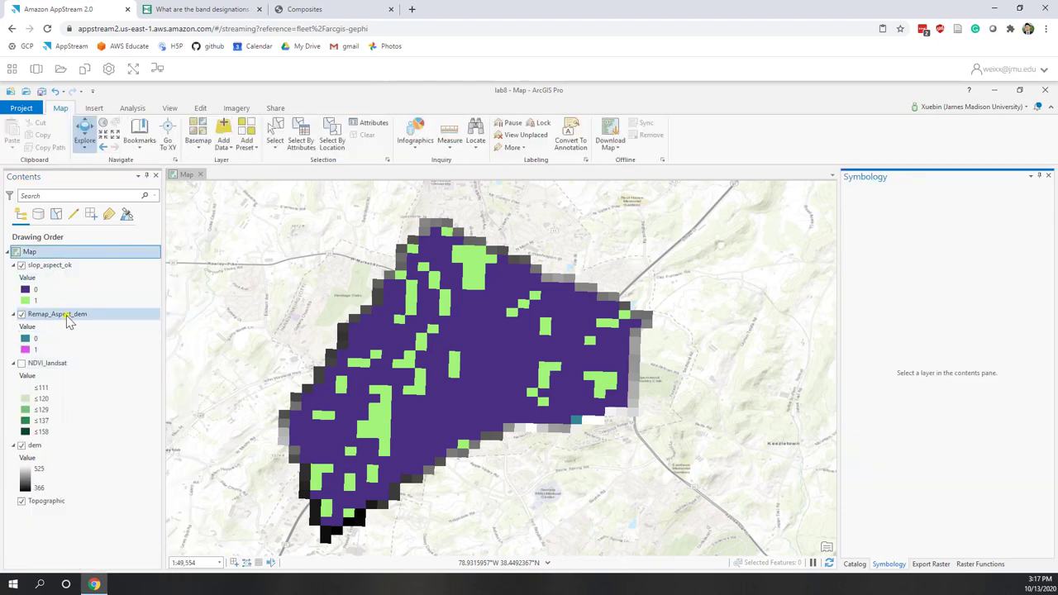
{"action": "right_click", "coordinate": [72, 318]}
{"action": "left_click", "coordinate": [90, 272]}
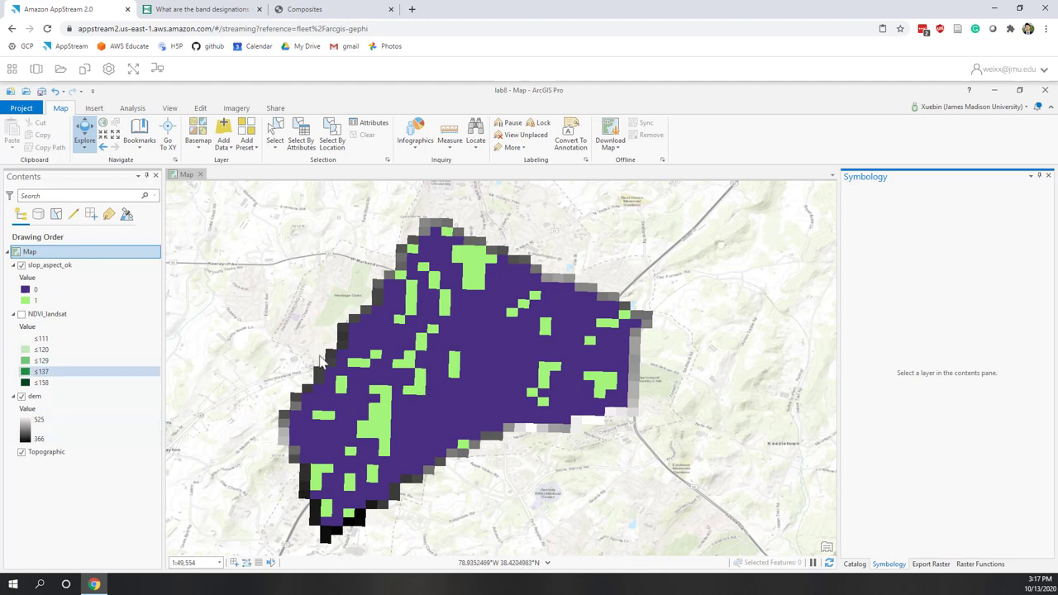
Step: Hide the slop_aspect_ok layer, view NDVI_landsat briefly, and hide it again to leave the dem uncovered
{"action": "left_click", "coordinate": [24, 265]}
{"action": "left_click", "coordinate": [22, 315]}
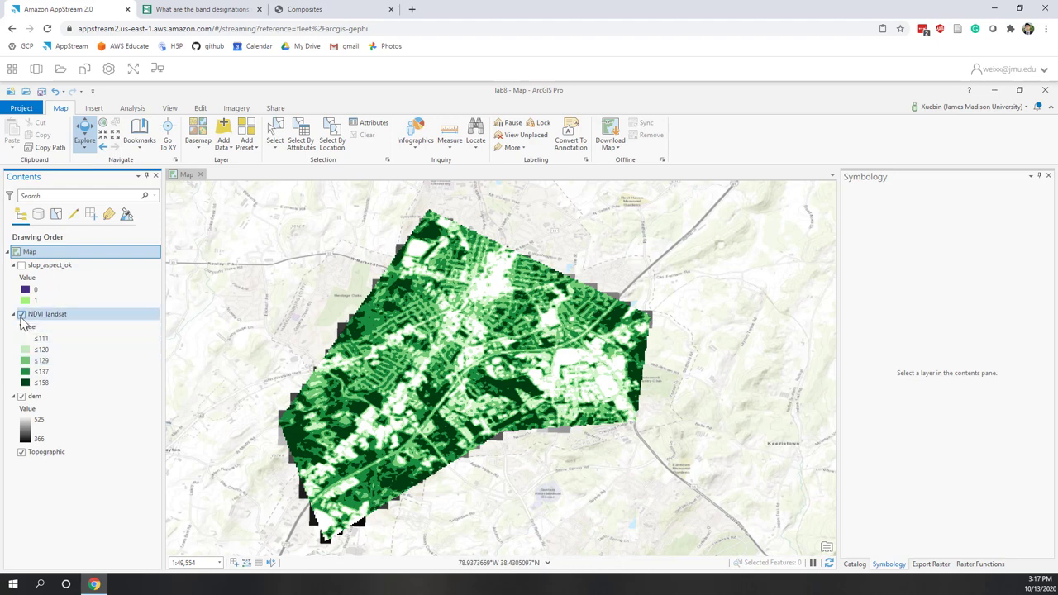
{"action": "left_click", "coordinate": [22, 316]}
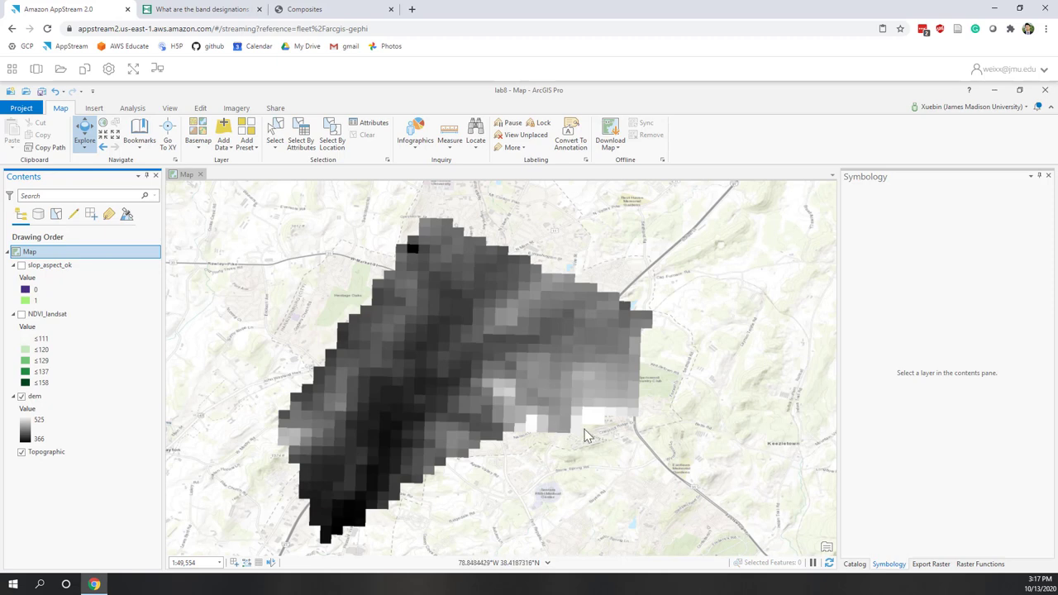
Step: Search the raster functions for reclassify and open Remap with dem as the input raster
{"action": "left_click", "coordinate": [972, 564]}
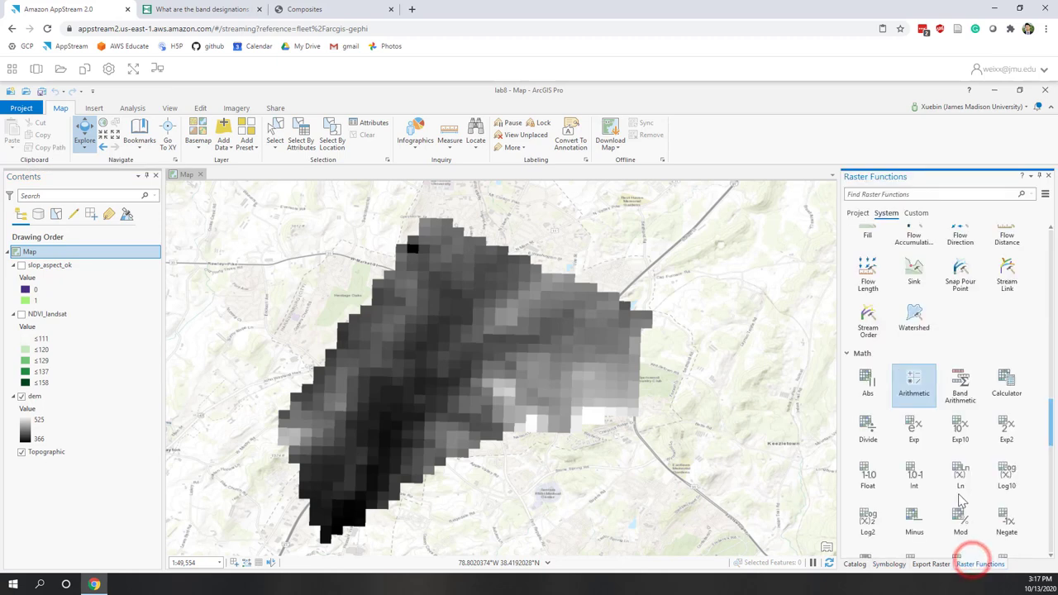
{"action": "left_click", "coordinate": [898, 194]}
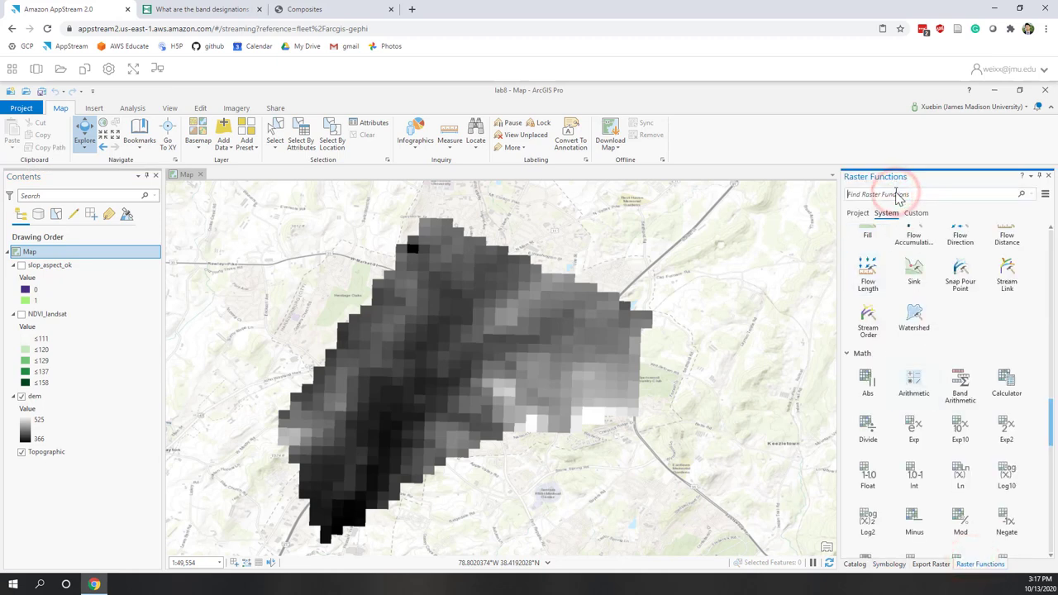
{"action": "type", "text": "reclassify"}
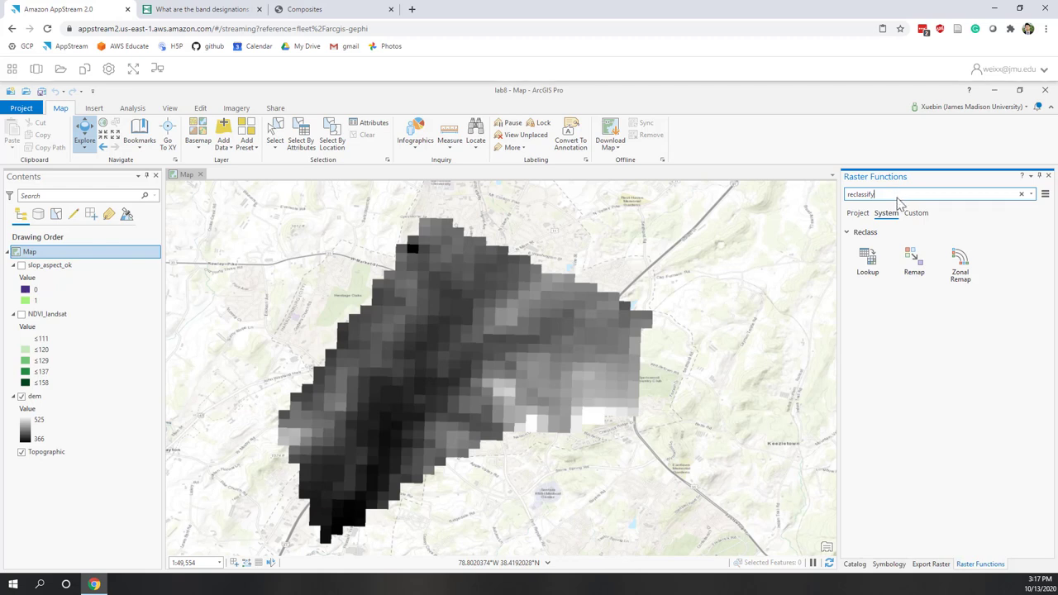
{"action": "left_click", "coordinate": [913, 261]}
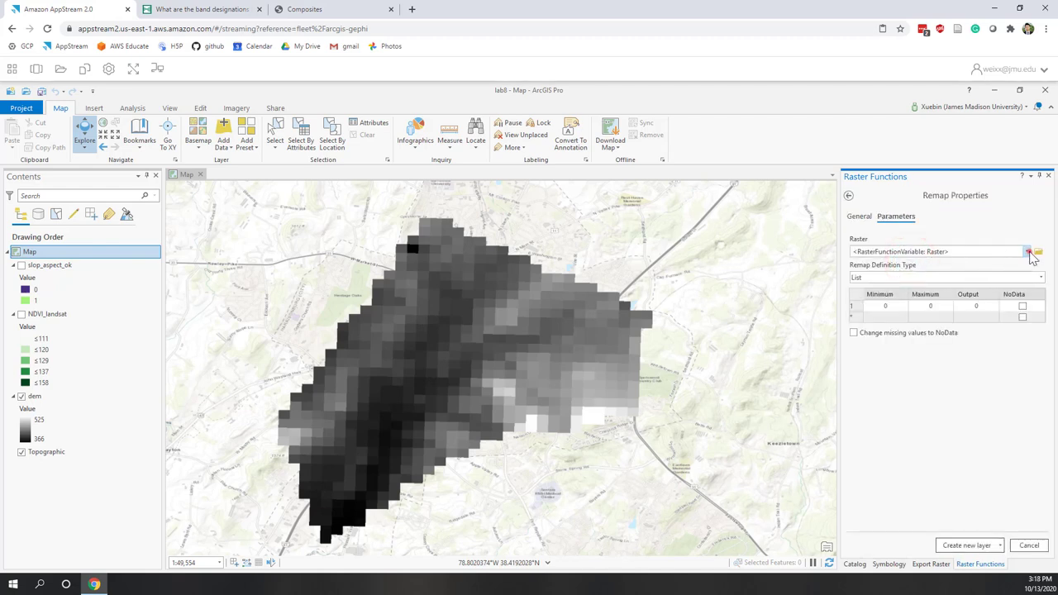
{"action": "left_click", "coordinate": [1030, 253]}
{"action": "left_click", "coordinate": [864, 284]}
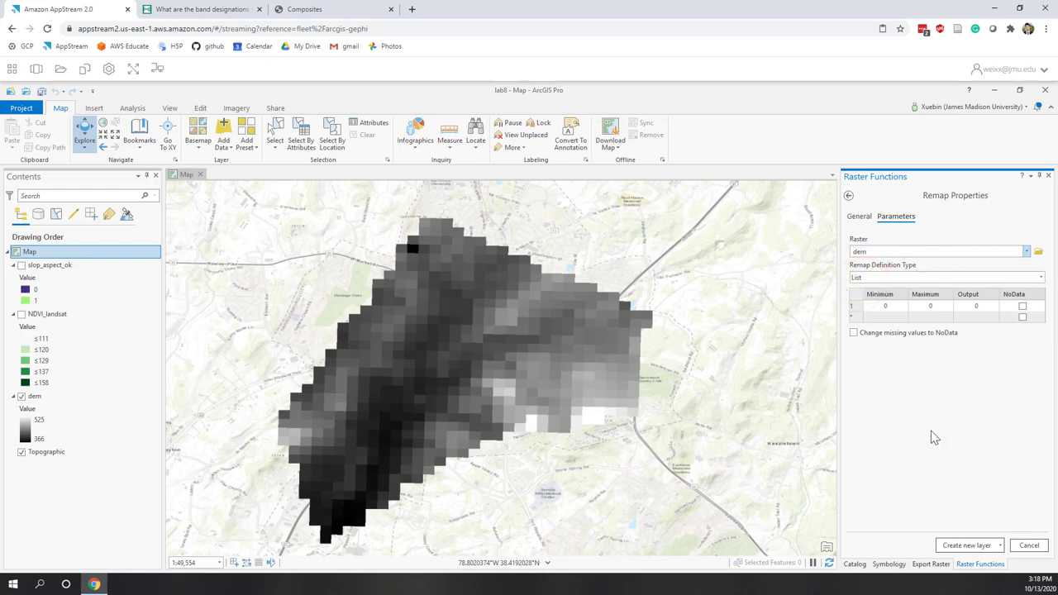
Step: Define the first remap row for dem with minimum 0, maximum 500 and its output as NoData
{"action": "left_click", "coordinate": [894, 310]}
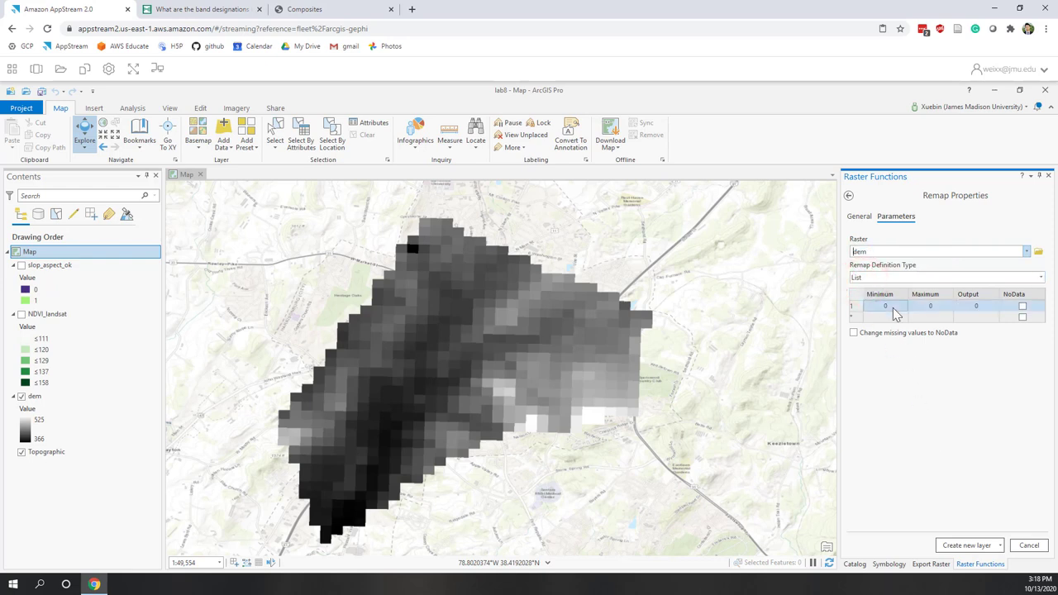
{"action": "left_click", "coordinate": [893, 308]}
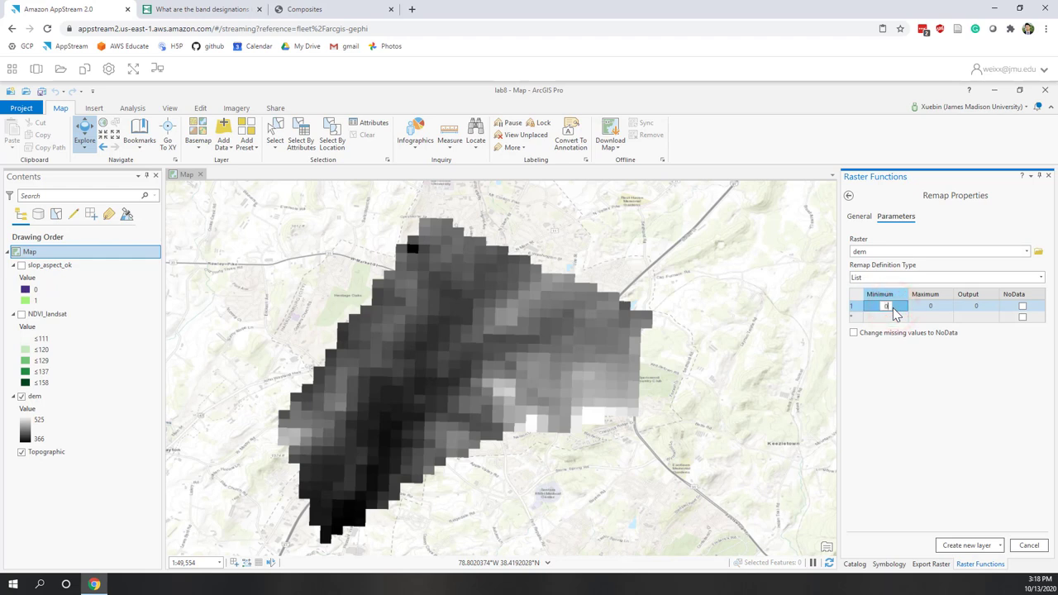
{"action": "left_click", "coordinate": [928, 306]}
{"action": "left_click", "coordinate": [929, 311]}
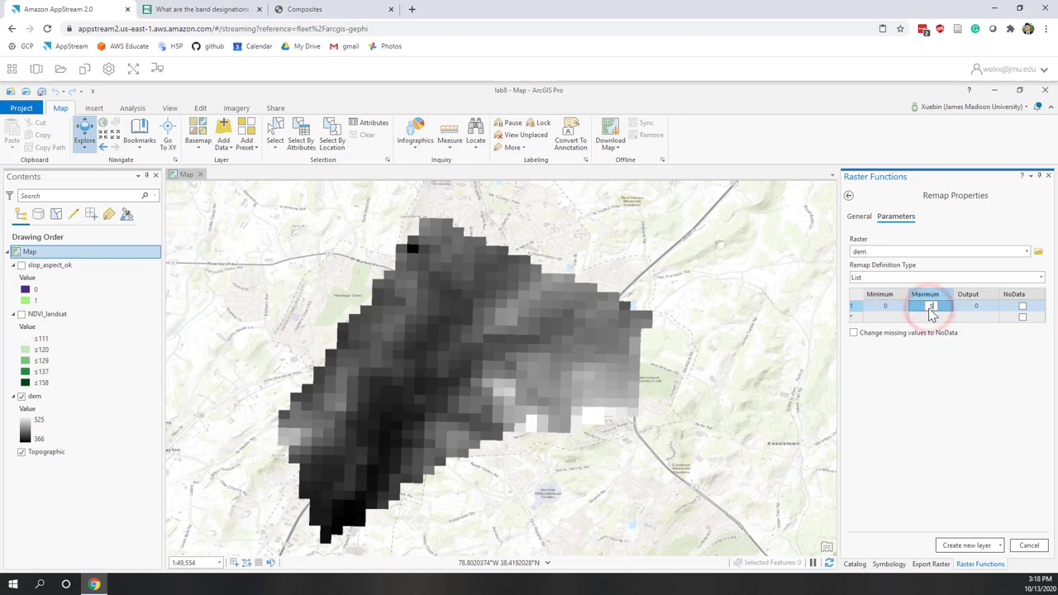
{"action": "type", "text": "500"}
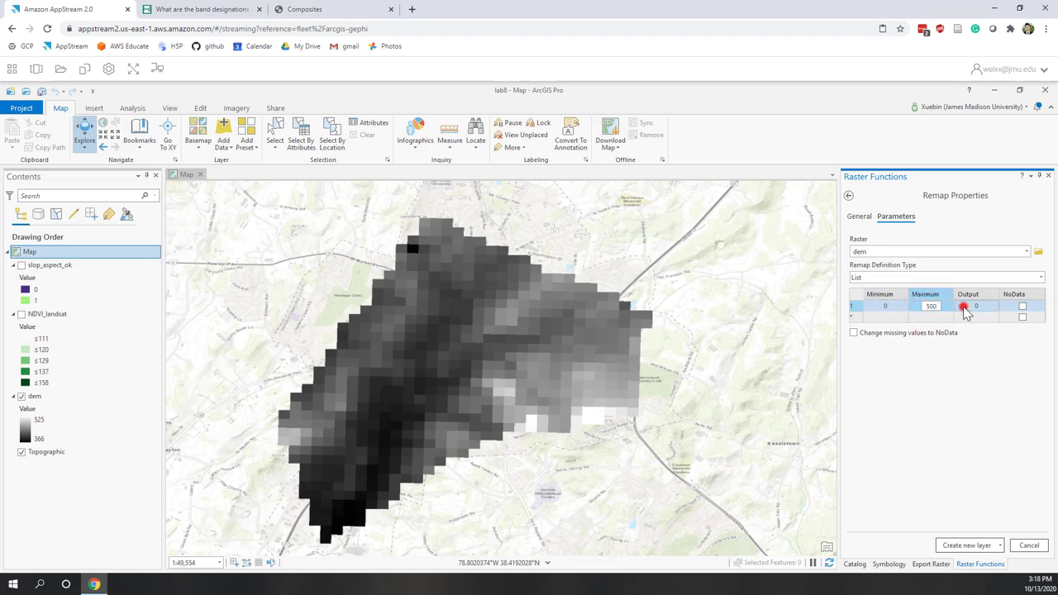
{"action": "left_click", "coordinate": [966, 309]}
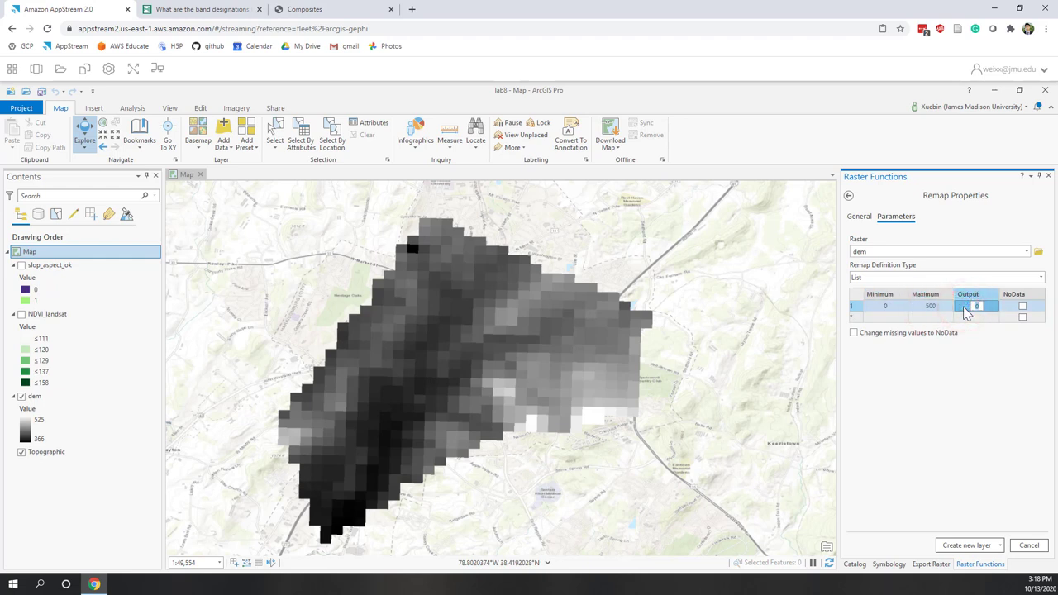
{"action": "type", "text": "NaN"}
{"action": "left_click", "coordinate": [1022, 307]}
Step: Add a second remap row with minimum 500, maximum 525 and output 1
{"action": "left_click", "coordinate": [893, 318]}
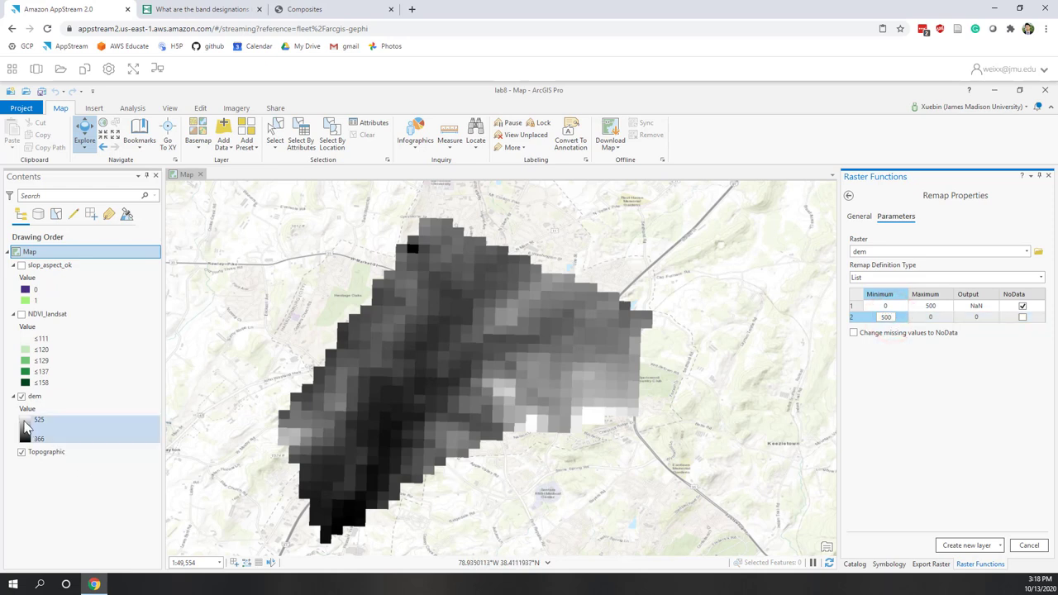
{"action": "left_click", "coordinate": [938, 321]}
{"action": "type", "text": "5"}
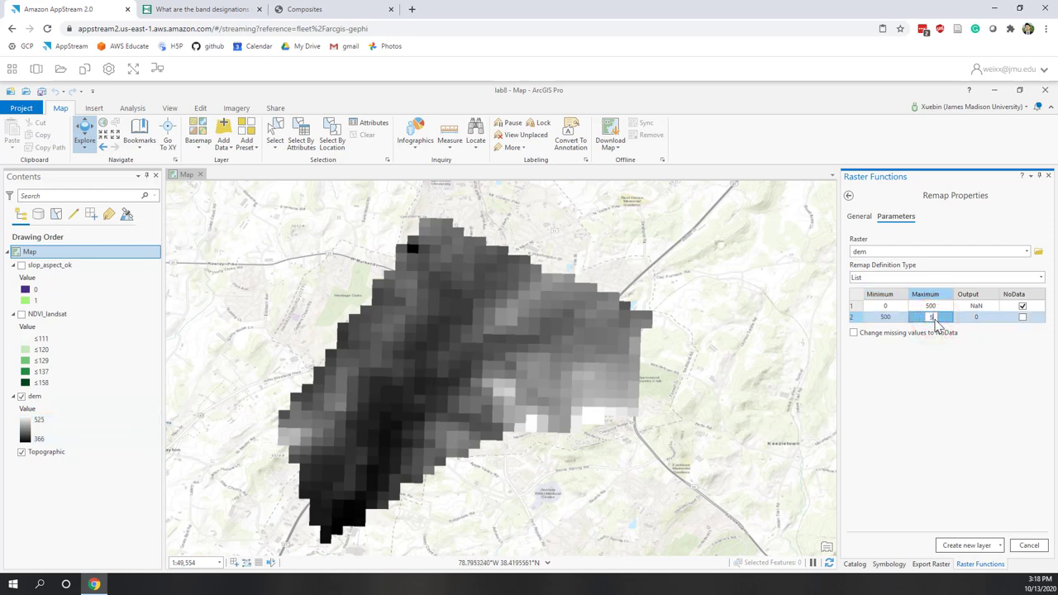
{"action": "type", "text": "25"}
{"action": "left_click", "coordinate": [976, 321]}
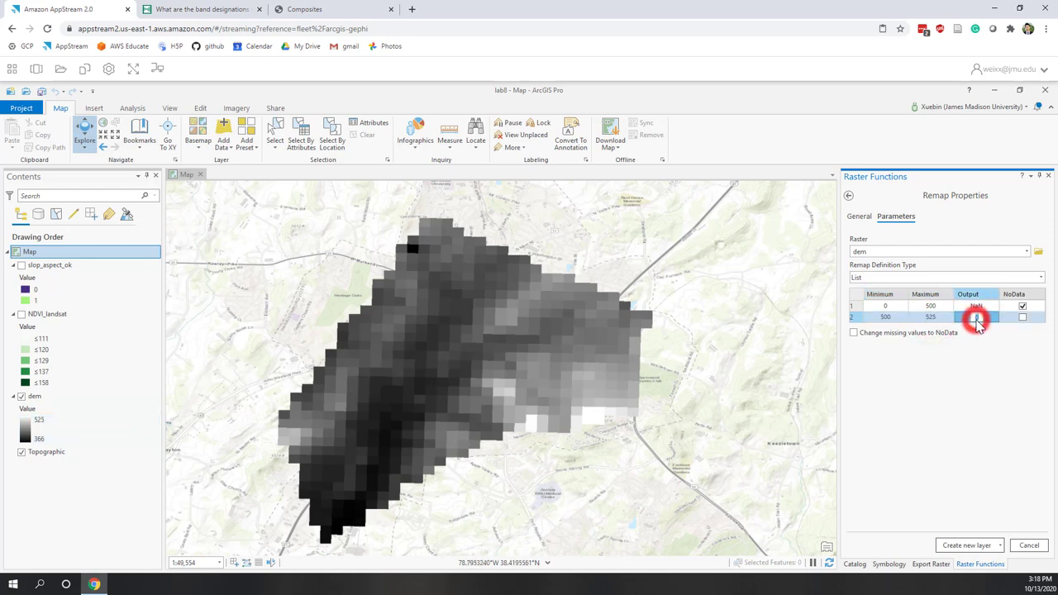
{"action": "type", "text": "1"}
{"action": "left_click", "coordinate": [961, 402]}
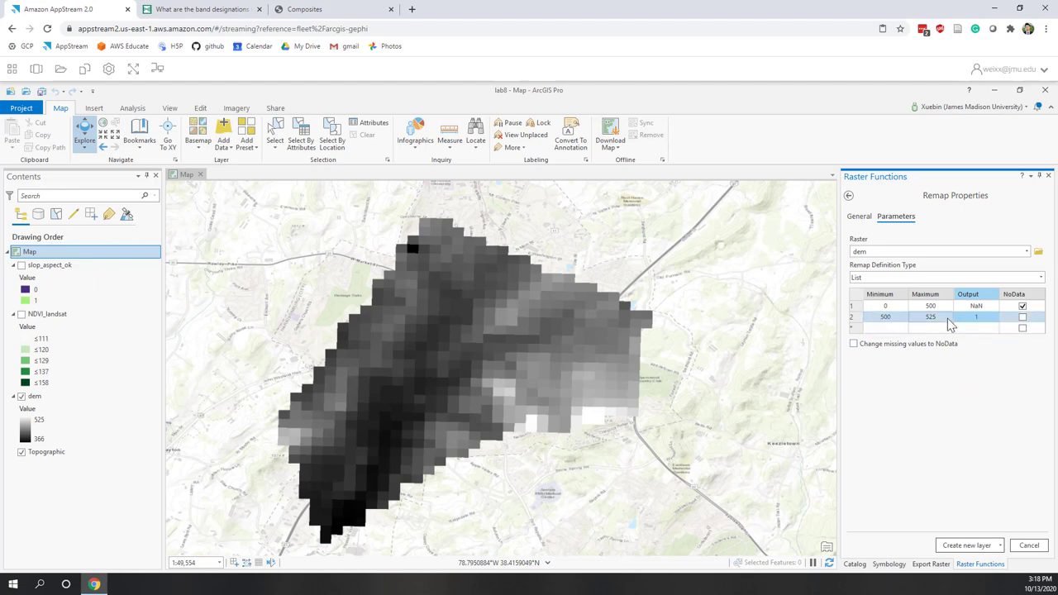
{"action": "left_click", "coordinate": [983, 318]}
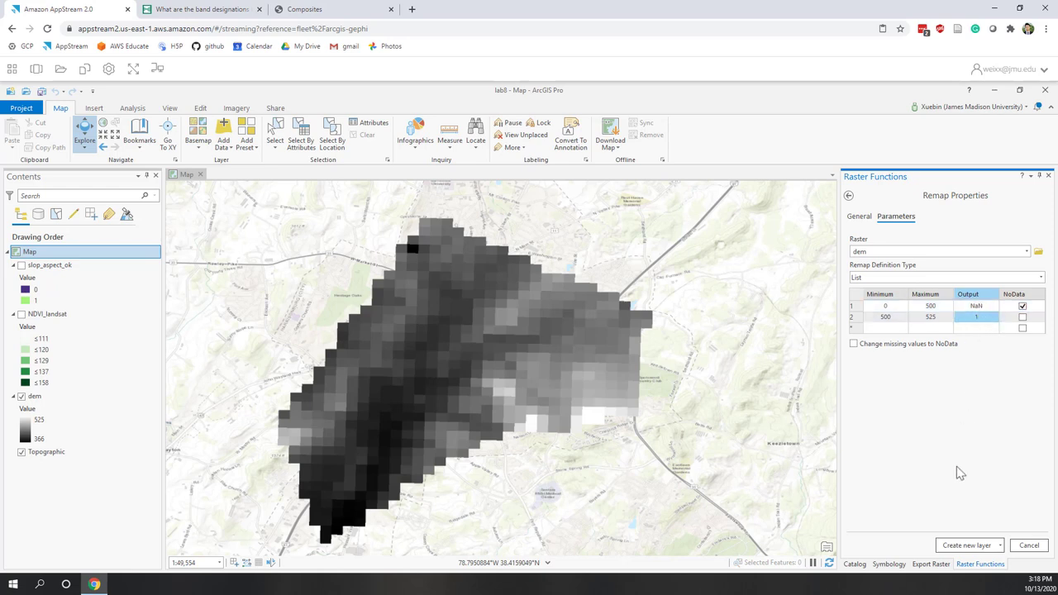
Step: Create the remapped elevation as a new layer and hide the original dem layer
{"action": "left_click", "coordinate": [947, 547]}
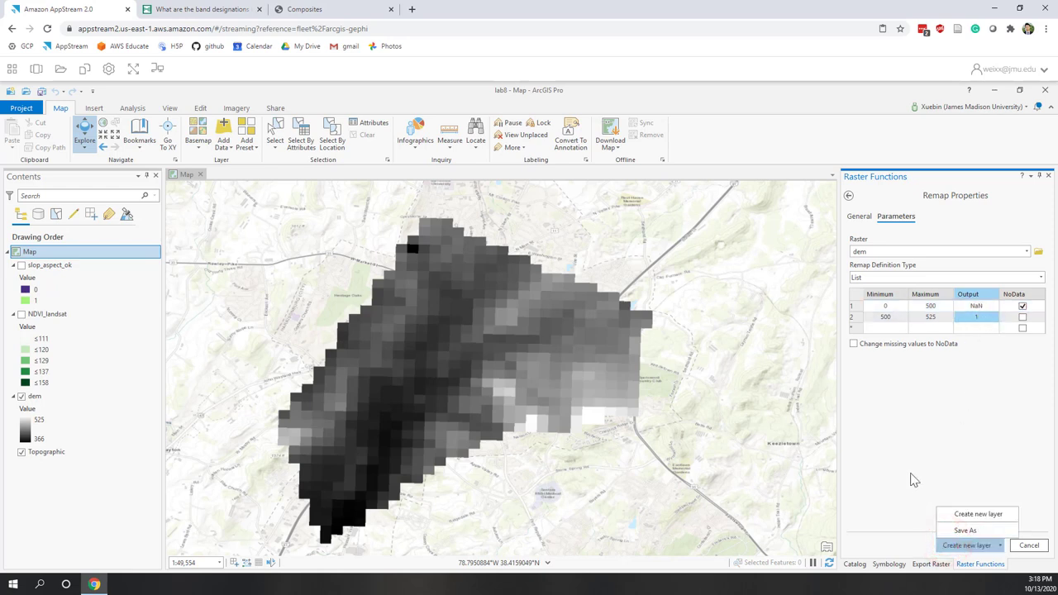
{"action": "left_click", "coordinate": [910, 477]}
{"action": "left_click", "coordinate": [948, 546]}
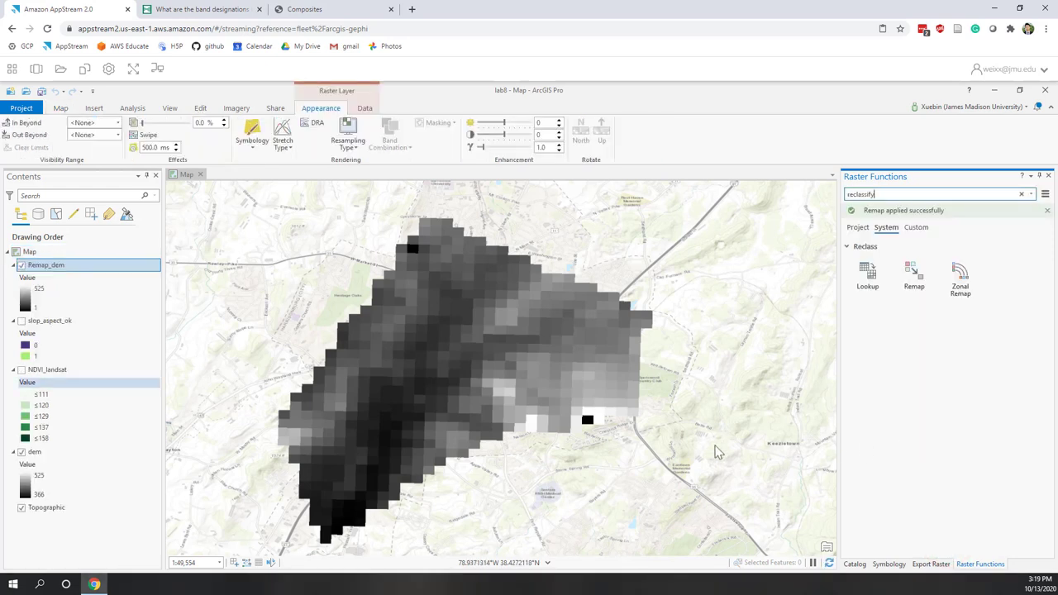
{"action": "left_click", "coordinate": [21, 453]}
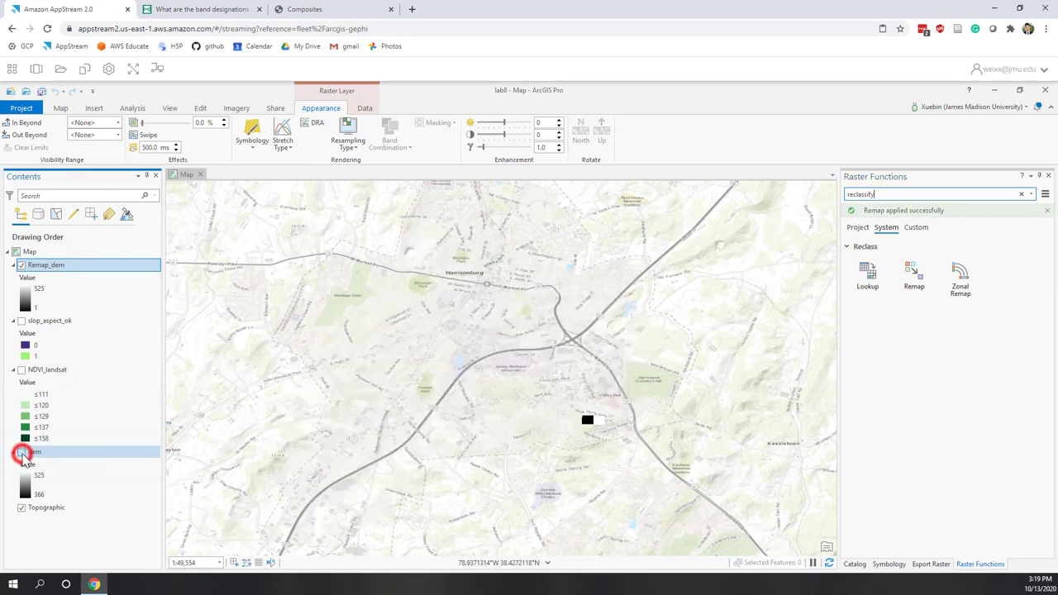
Step: Symbolize the Remap_dem layer by unique values, computing the missing unique values
{"action": "left_click", "coordinate": [59, 268]}
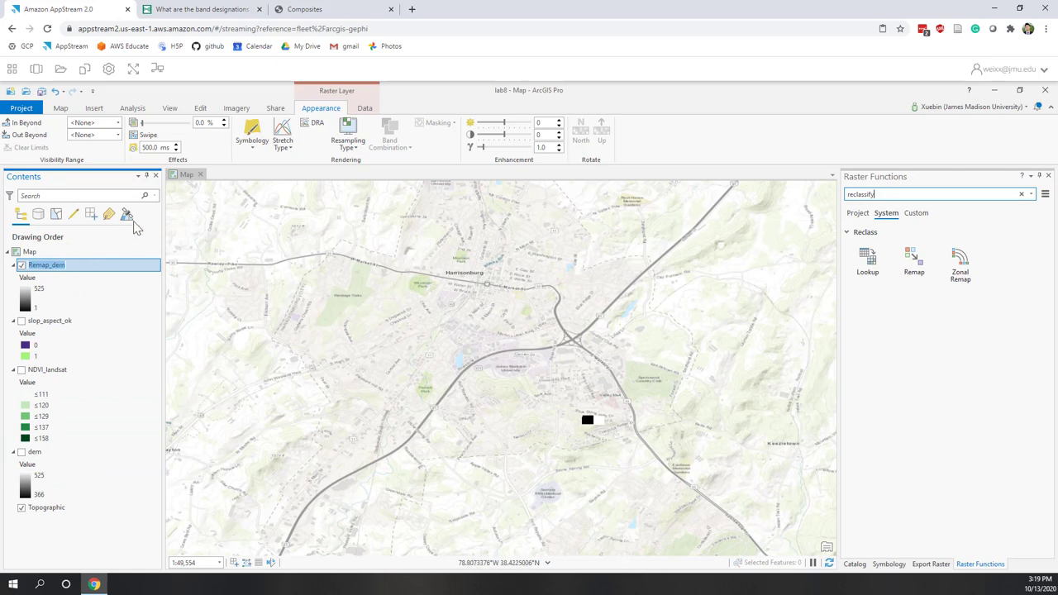
{"action": "left_click", "coordinate": [252, 142]}
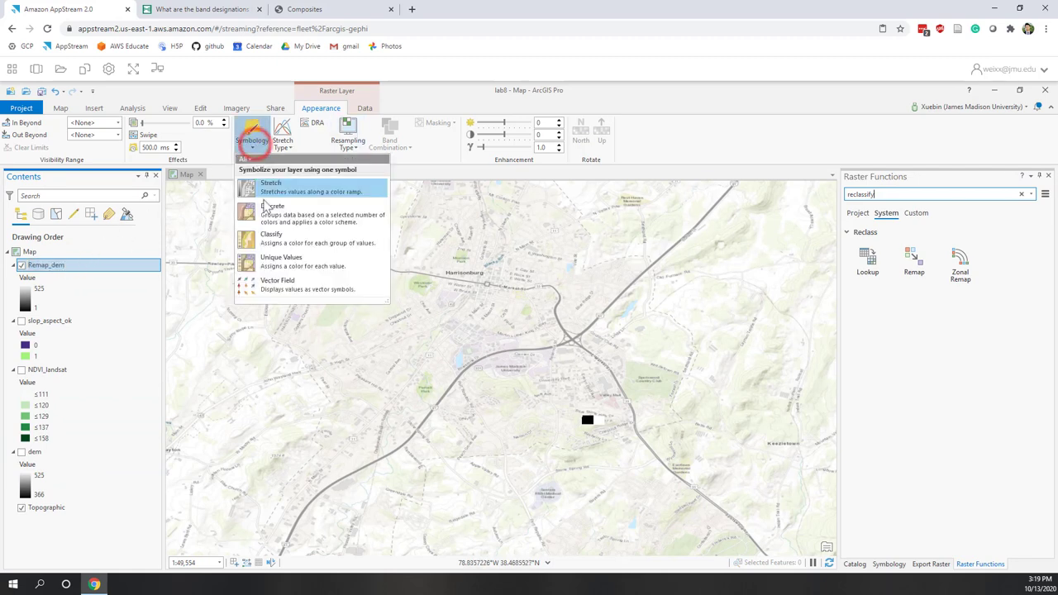
{"action": "left_click", "coordinate": [269, 263]}
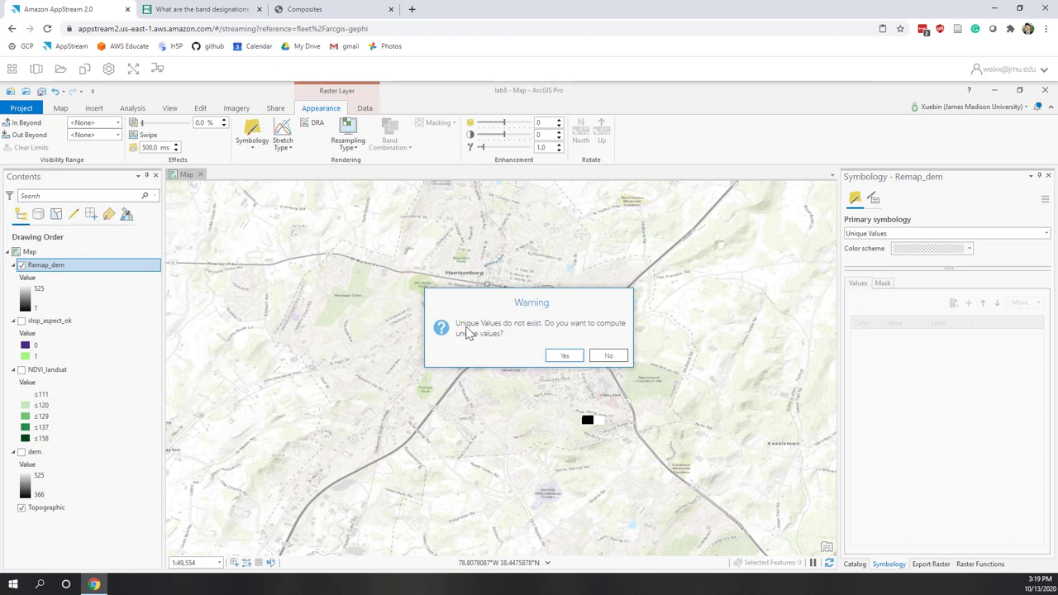
{"action": "left_click", "coordinate": [561, 356]}
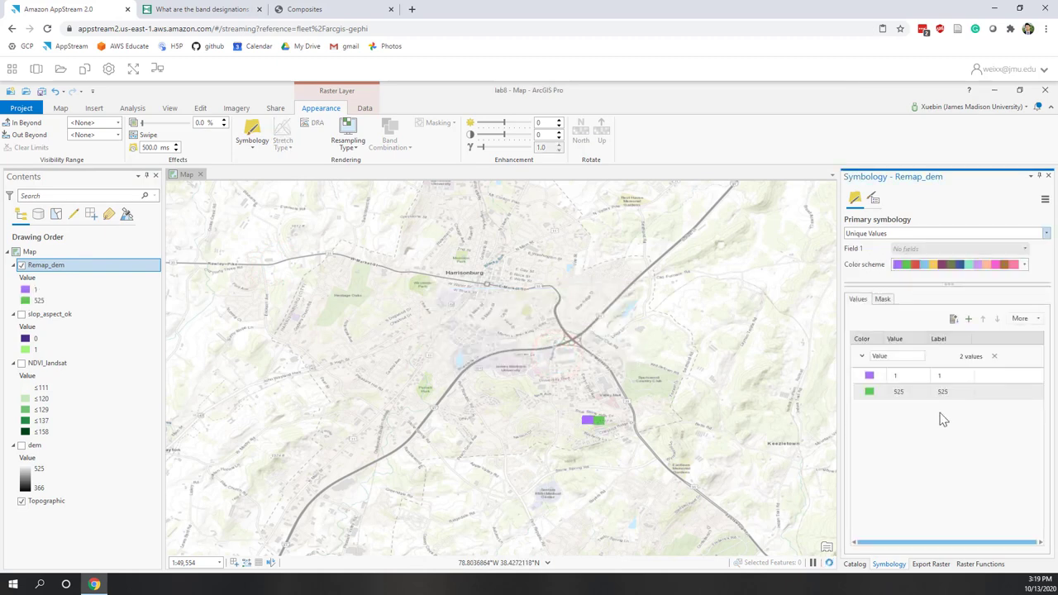
Step: Remove the Remap_dem layer from the map
{"action": "left_click", "coordinate": [981, 564]}
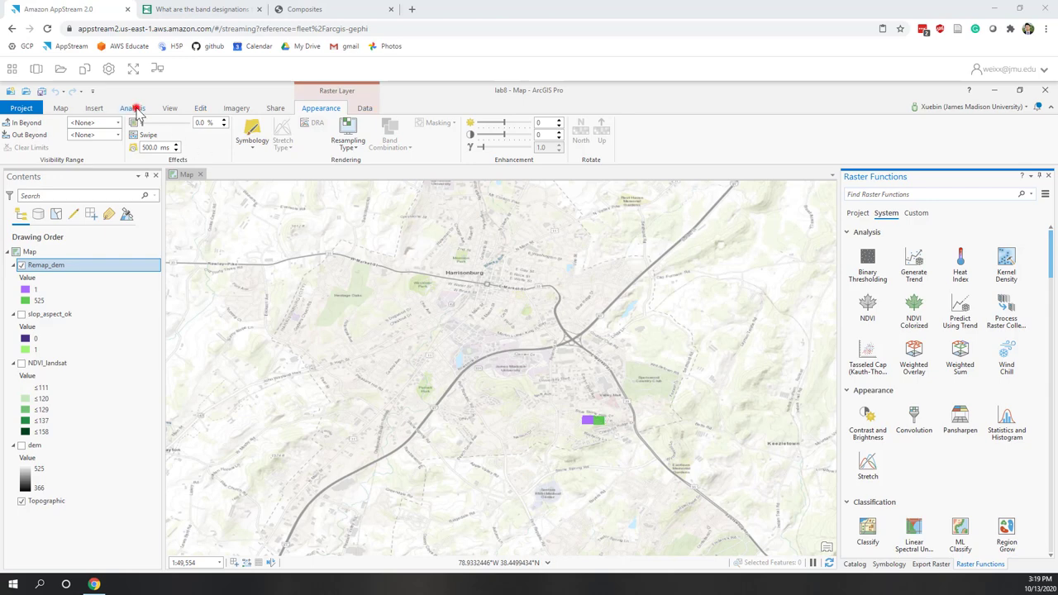
{"action": "left_click", "coordinate": [133, 109]}
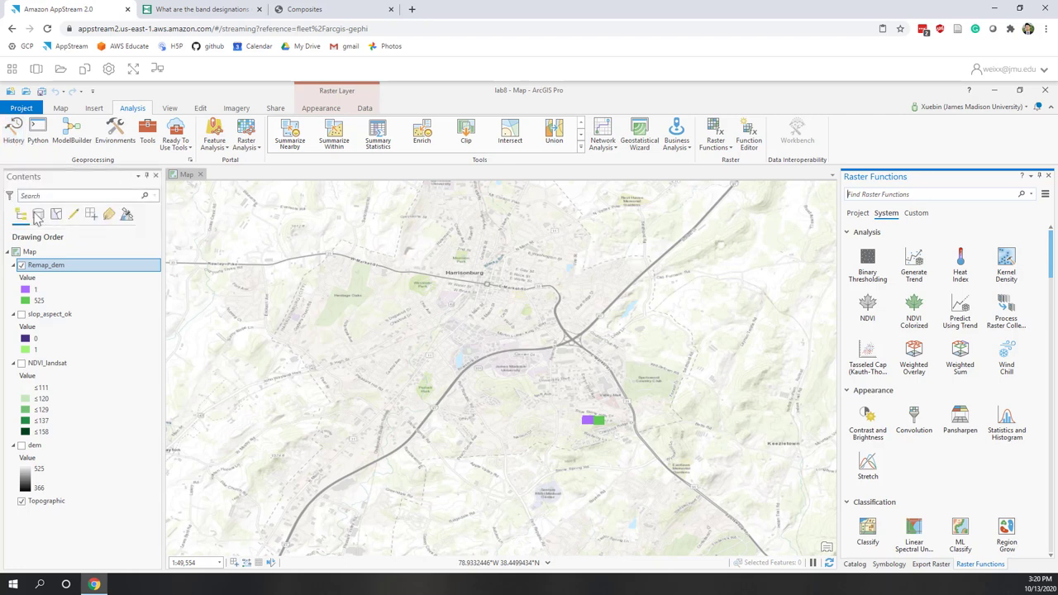
{"action": "right_click", "coordinate": [50, 265]}
{"action": "left_click", "coordinate": [70, 272]}
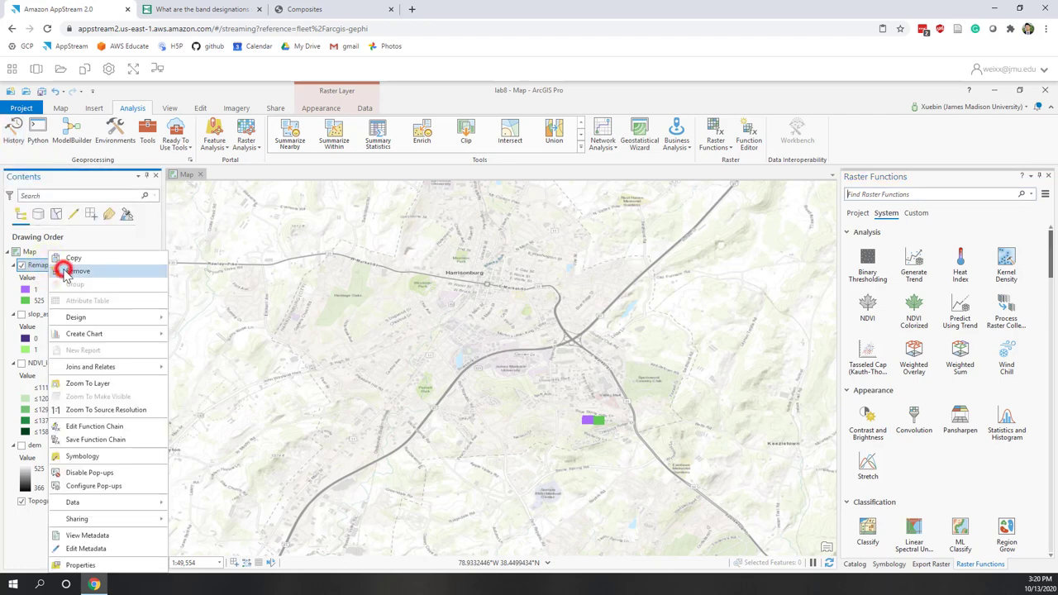
Step: Reopen the most recent Remap run from the raster function history
{"action": "left_click", "coordinate": [13, 142]}
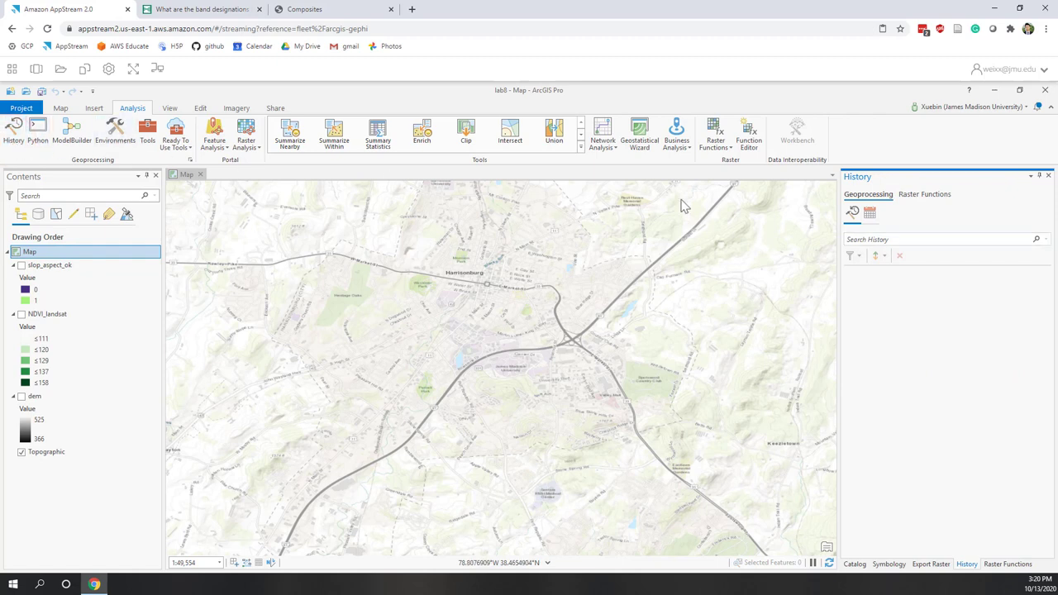
{"action": "left_click", "coordinate": [870, 215]}
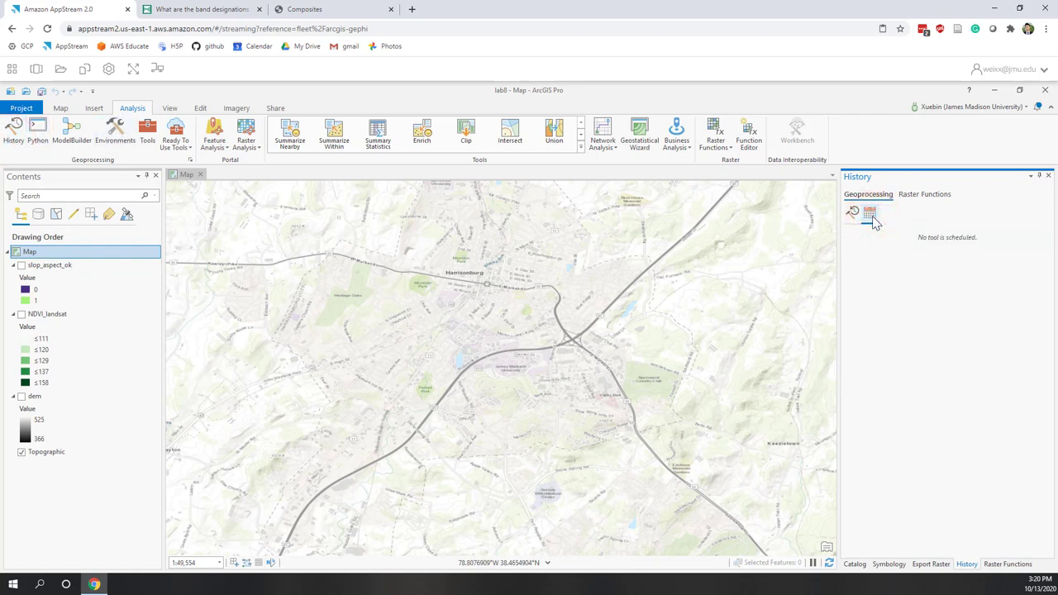
{"action": "left_click", "coordinate": [854, 216]}
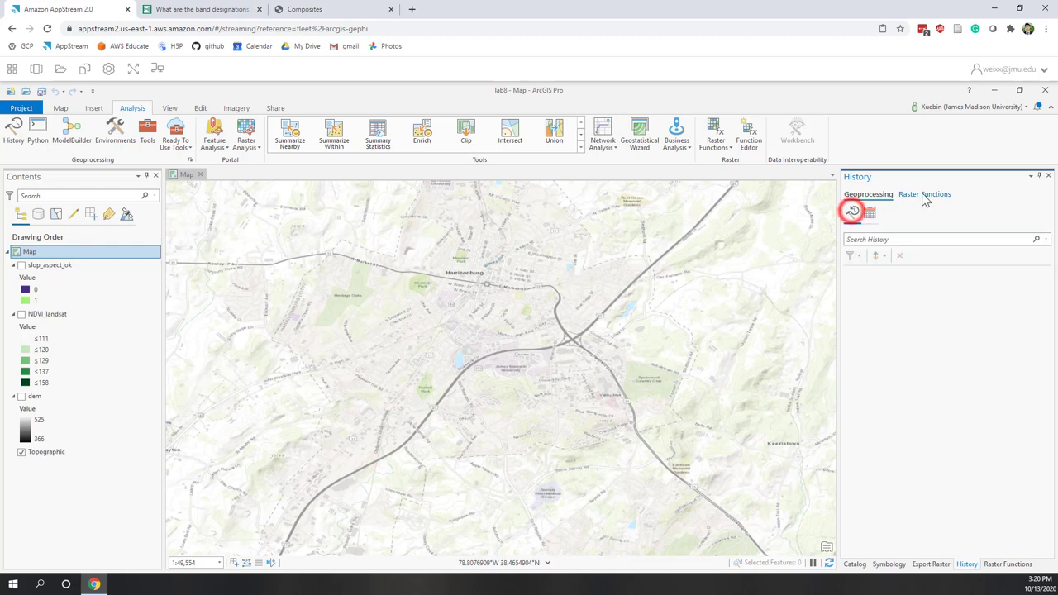
{"action": "left_click", "coordinate": [919, 196]}
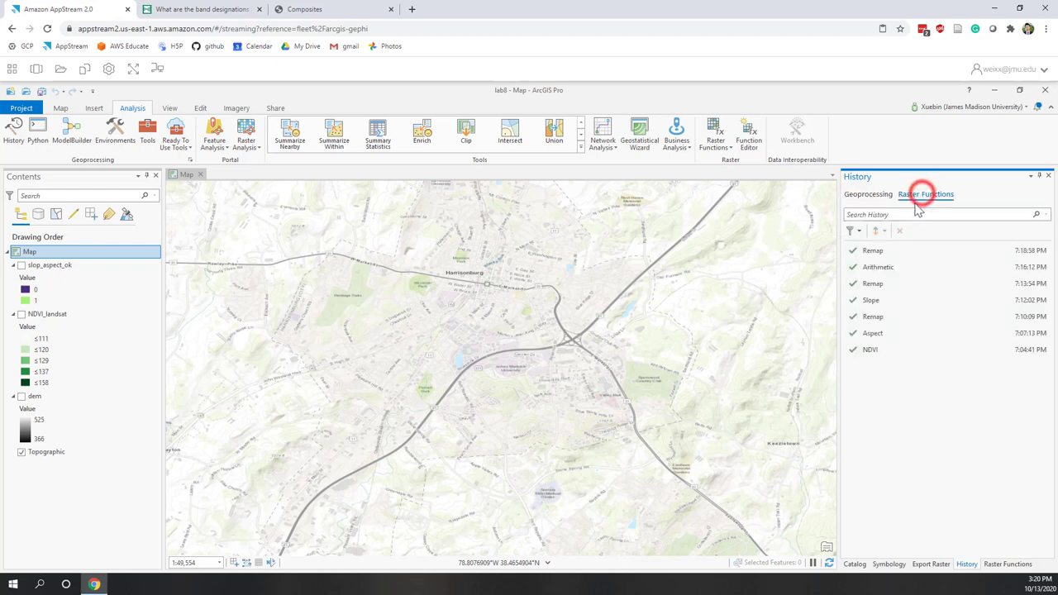
{"action": "double_click", "coordinate": [882, 249]}
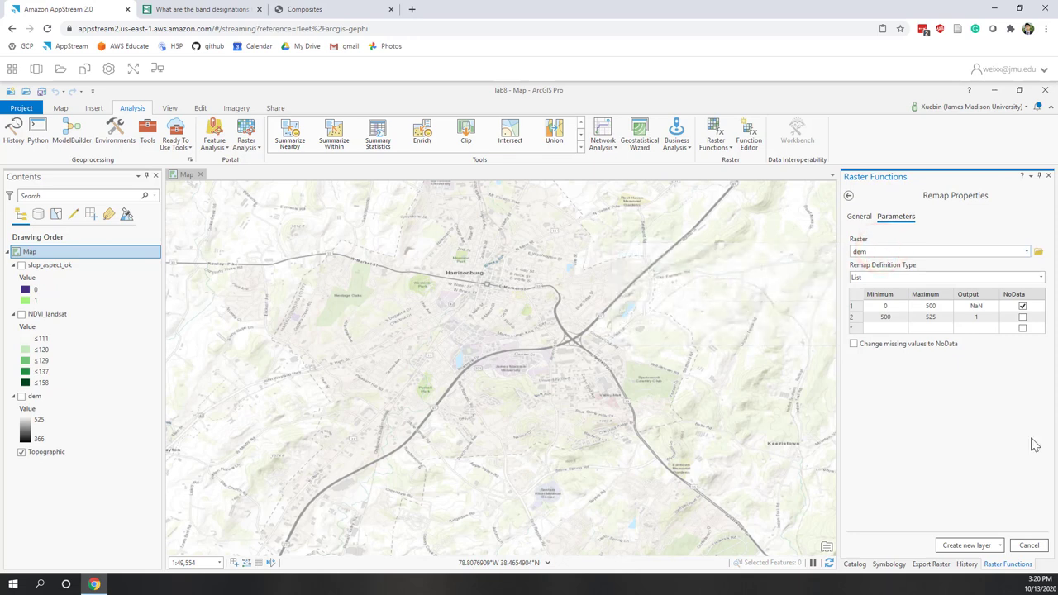
Step: Set the second row's maximum to 600, enable changing missing values to NoData, and create the new remapped layer
{"action": "left_click", "coordinate": [938, 319]}
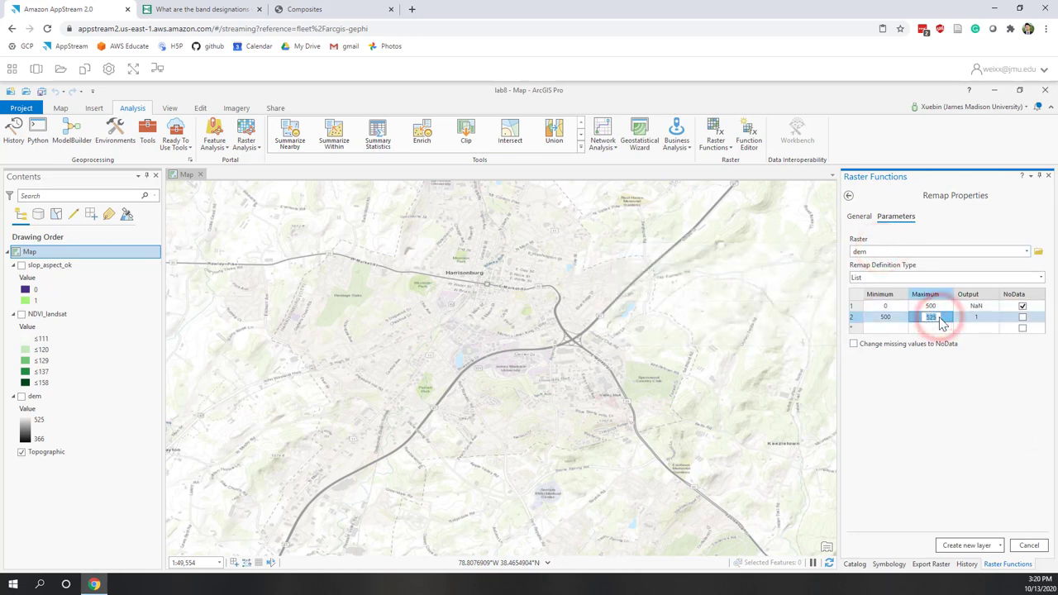
{"action": "type", "text": "600"}
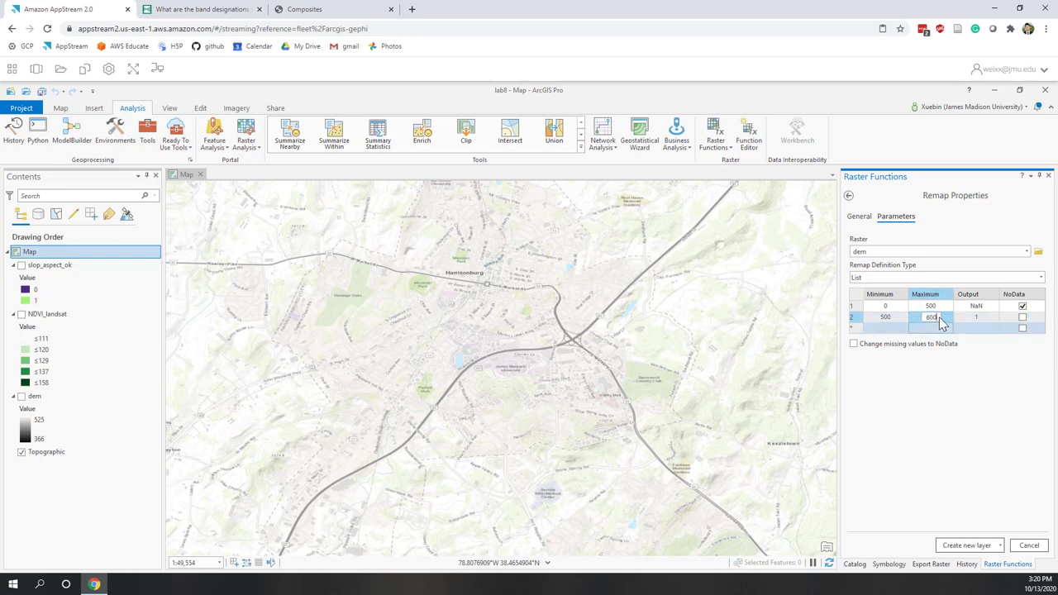
{"action": "left_click", "coordinate": [909, 348]}
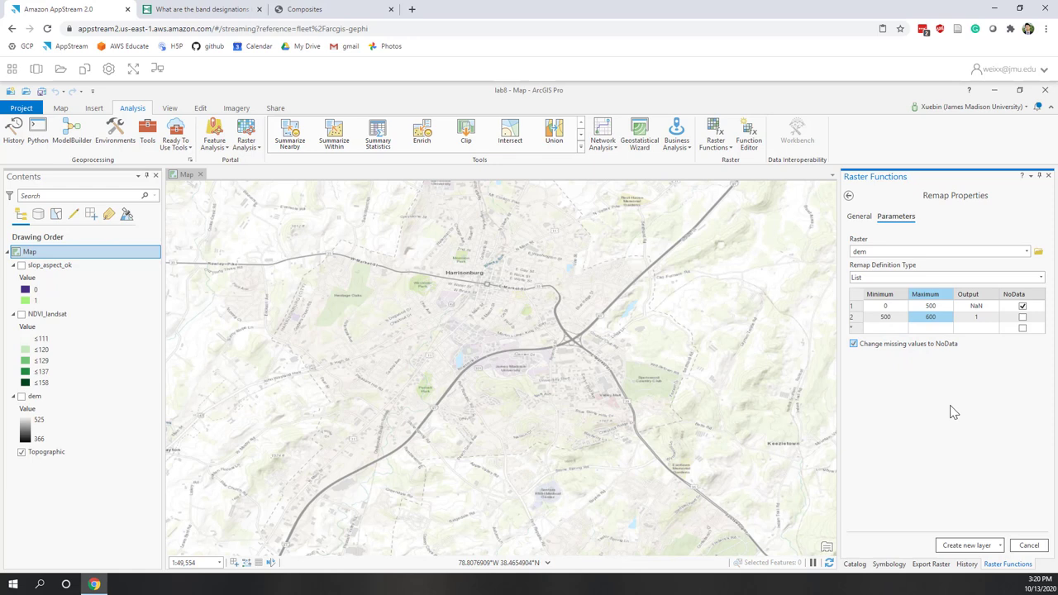
{"action": "left_click", "coordinate": [955, 548]}
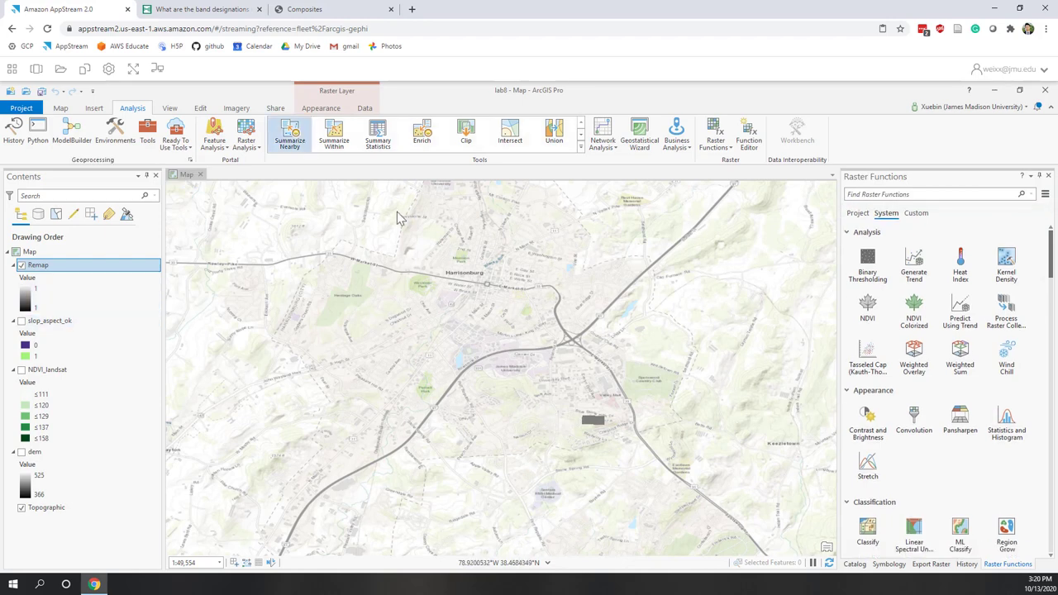
Step: Symbolize the Remap layer by computed unique values and color value 1 red
{"action": "left_click", "coordinate": [320, 109]}
{"action": "left_click", "coordinate": [252, 145]}
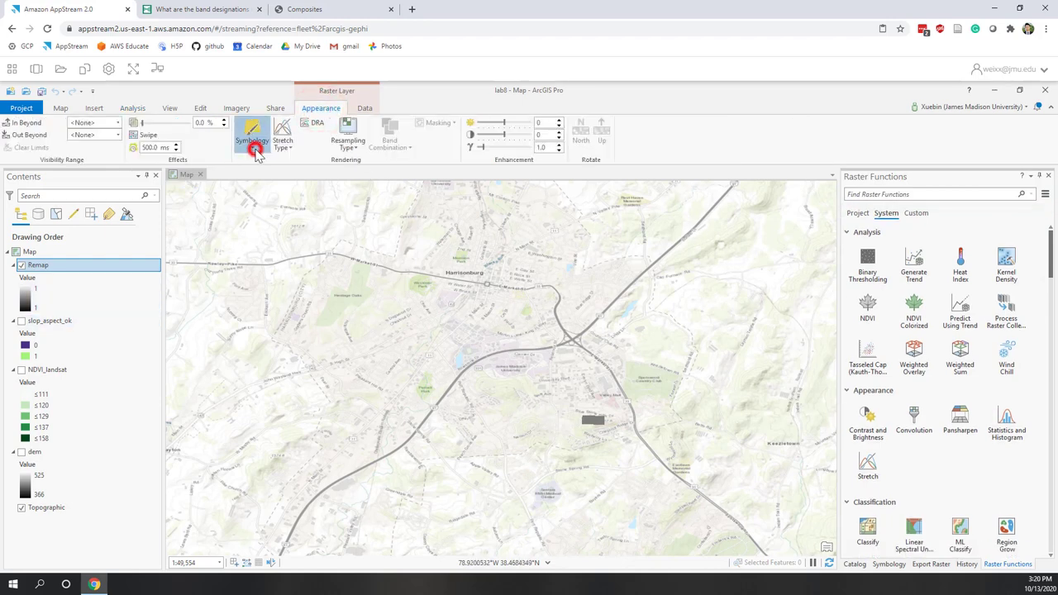
{"action": "left_click", "coordinate": [286, 267]}
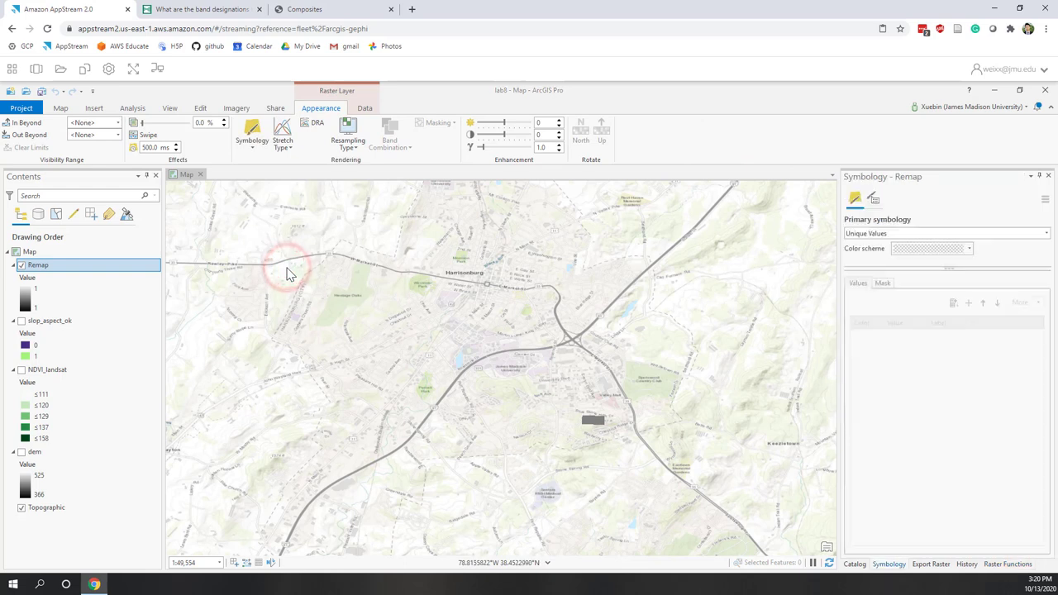
{"action": "left_click", "coordinate": [563, 356]}
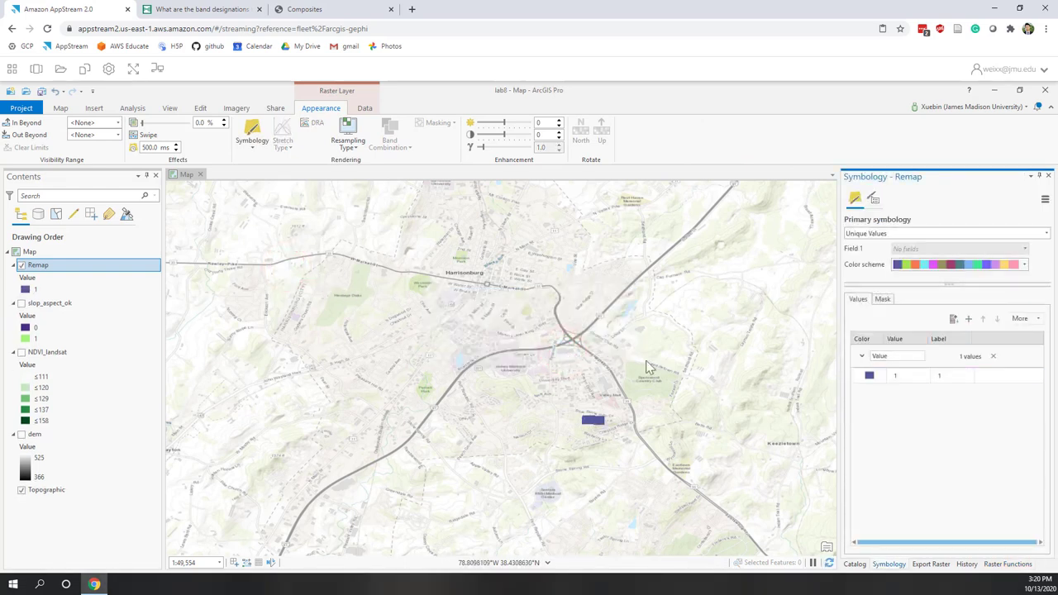
{"action": "left_click", "coordinate": [869, 375]}
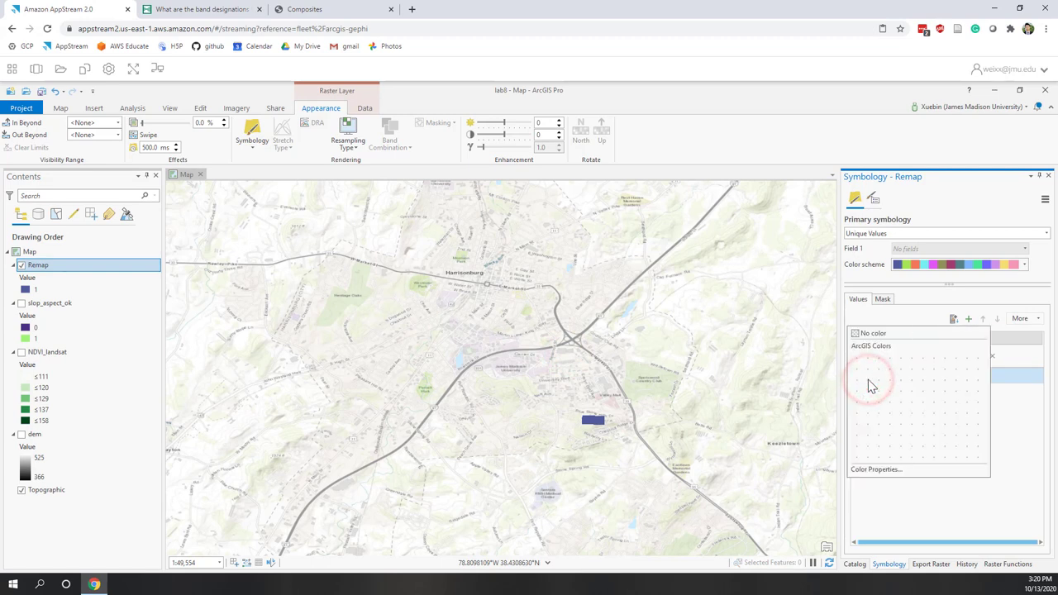
{"action": "left_click", "coordinate": [870, 391]}
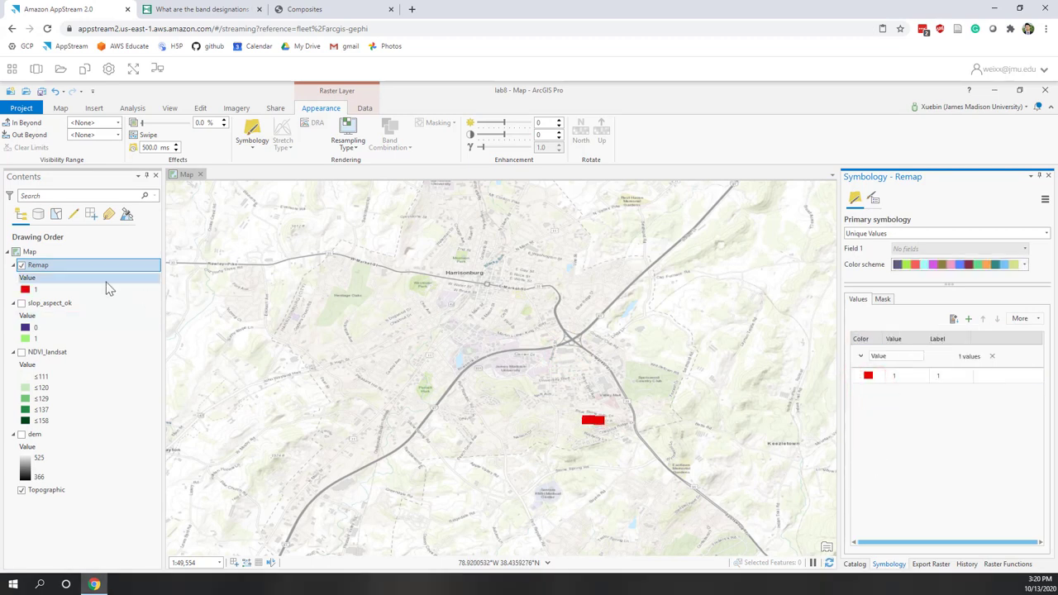
Step: Rename the Remap layer "above 500" and remove the dem layer from the map
{"action": "right_click", "coordinate": [38, 267]}
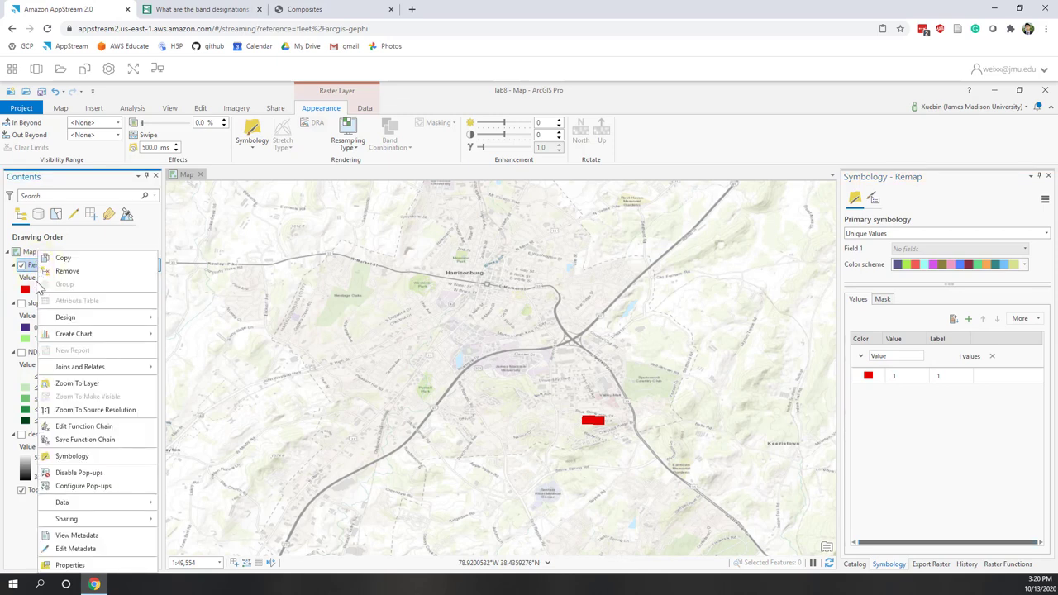
{"action": "left_click", "coordinate": [8, 535]}
{"action": "left_click", "coordinate": [37, 264]}
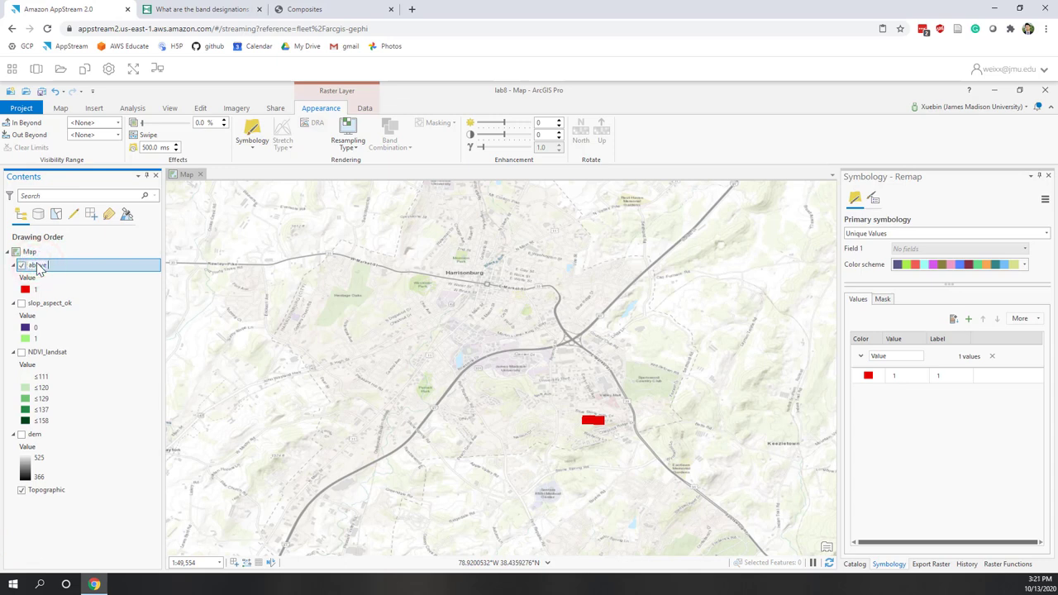
{"action": "type", "text": "above 500"}
{"action": "key", "text": "Return"}
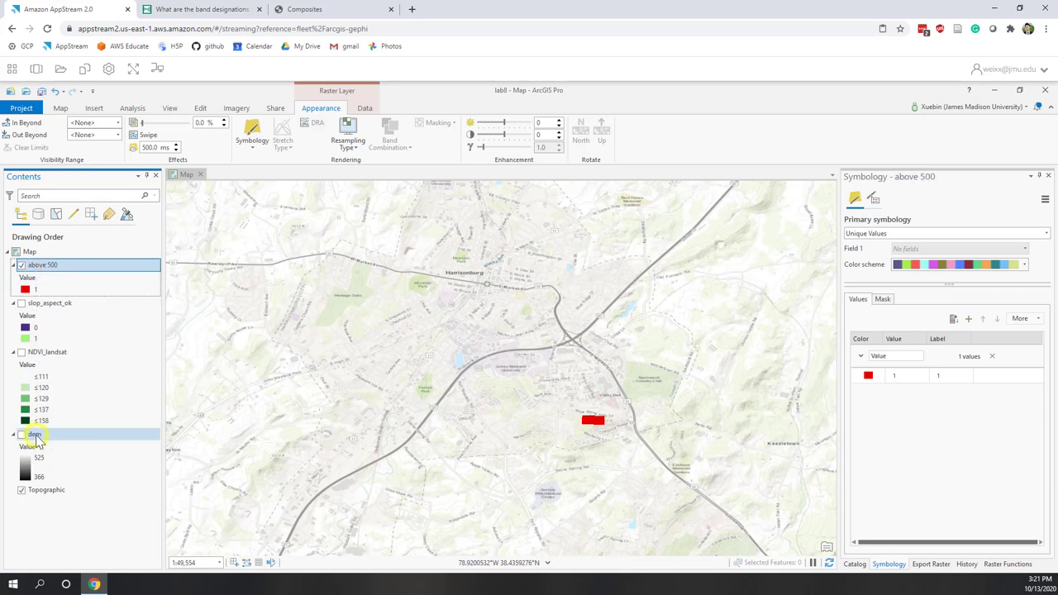
{"action": "right_click", "coordinate": [34, 435]}
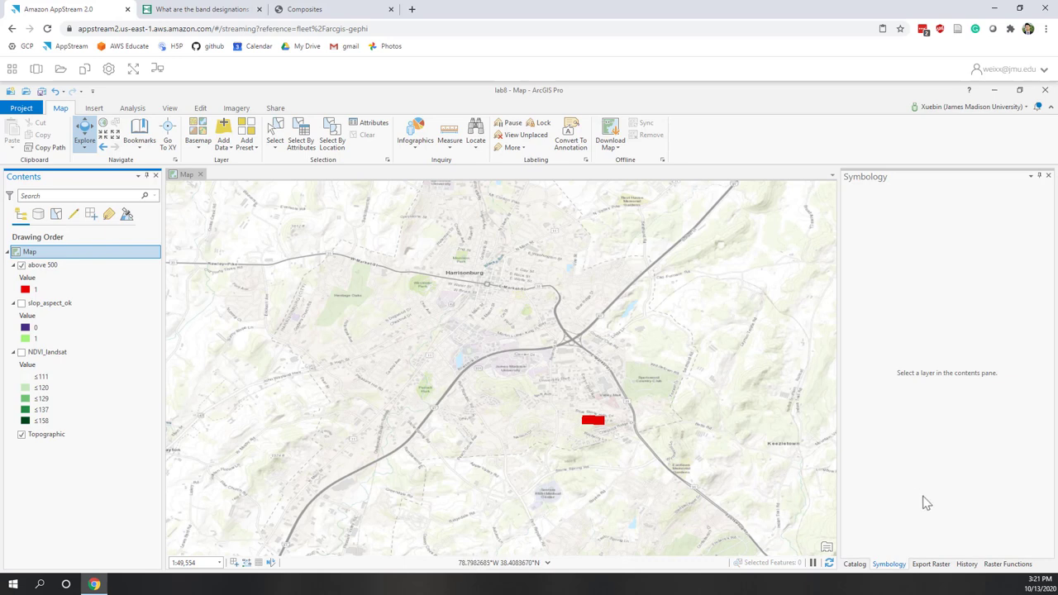
Step: Find the Euclidean Distance raster function and create a new layer from it with above 500 as the source raster
{"action": "left_click", "coordinate": [1003, 564]}
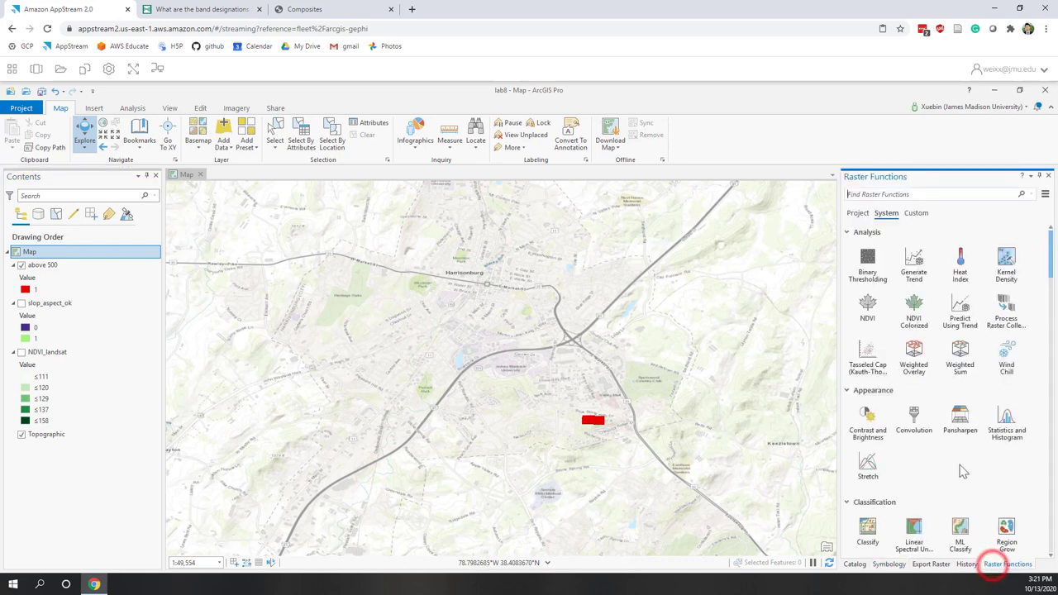
{"action": "left_click", "coordinate": [873, 195]}
{"action": "type", "text": "ce"}
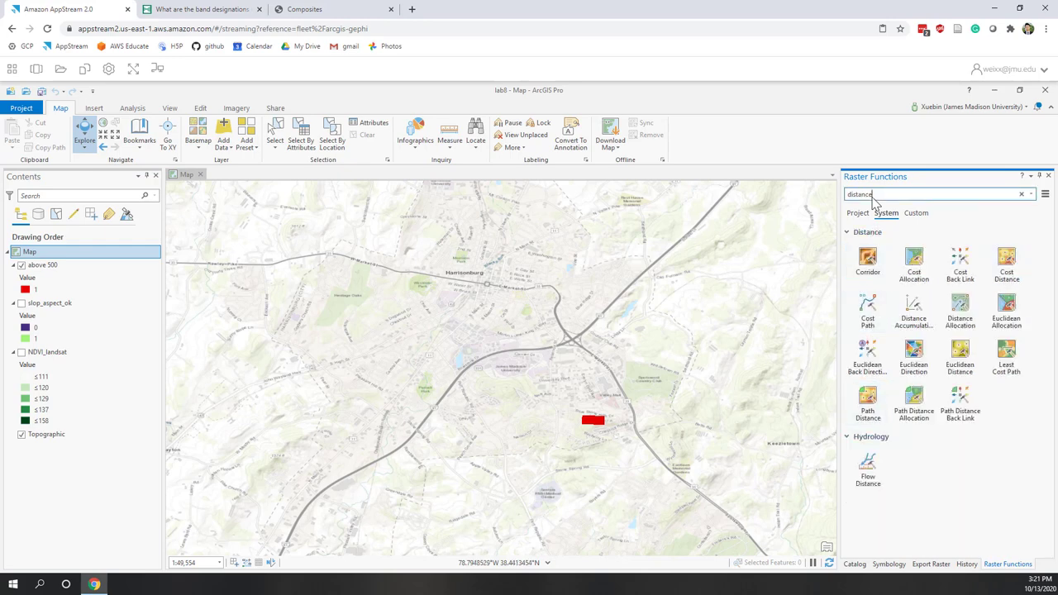
{"action": "left_click", "coordinate": [956, 371]}
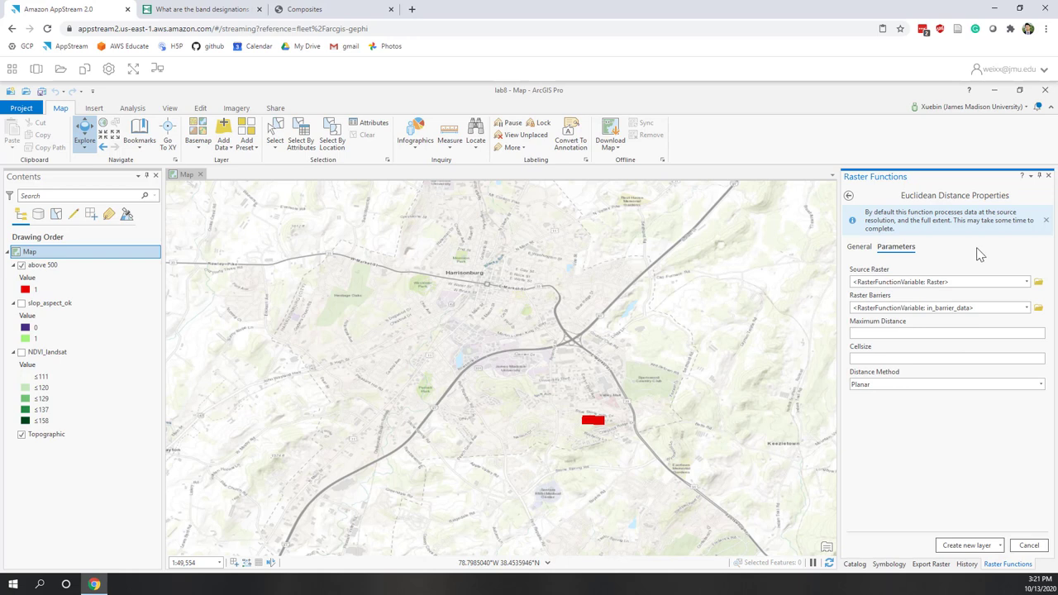
{"action": "left_click", "coordinate": [1027, 282]}
{"action": "left_click", "coordinate": [870, 293]}
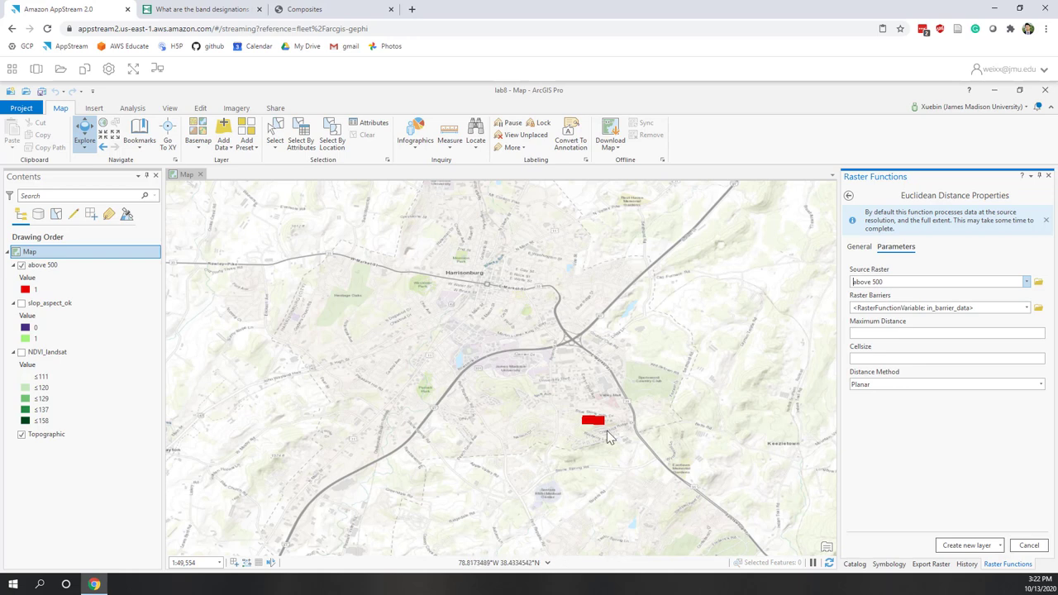
{"action": "left_click", "coordinate": [947, 546]}
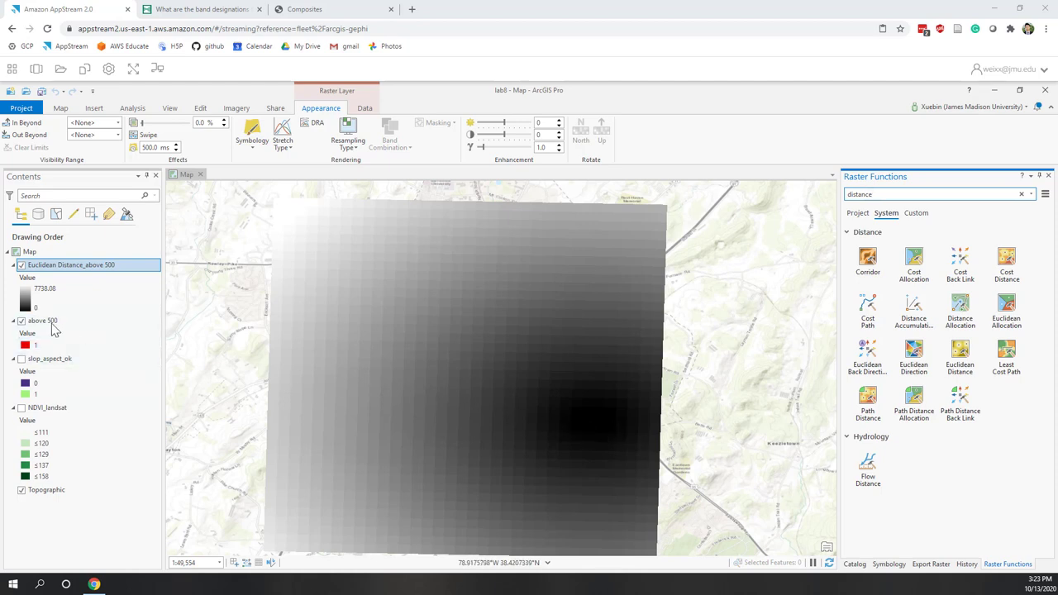
Step: Place above 500 over the Euclidean distance layer and symbolize the distance layer with Classify in a dark-to-light blue color scheme
{"action": "left_click_drag", "start_coordinate": [47, 321], "coordinate": [58, 269]}
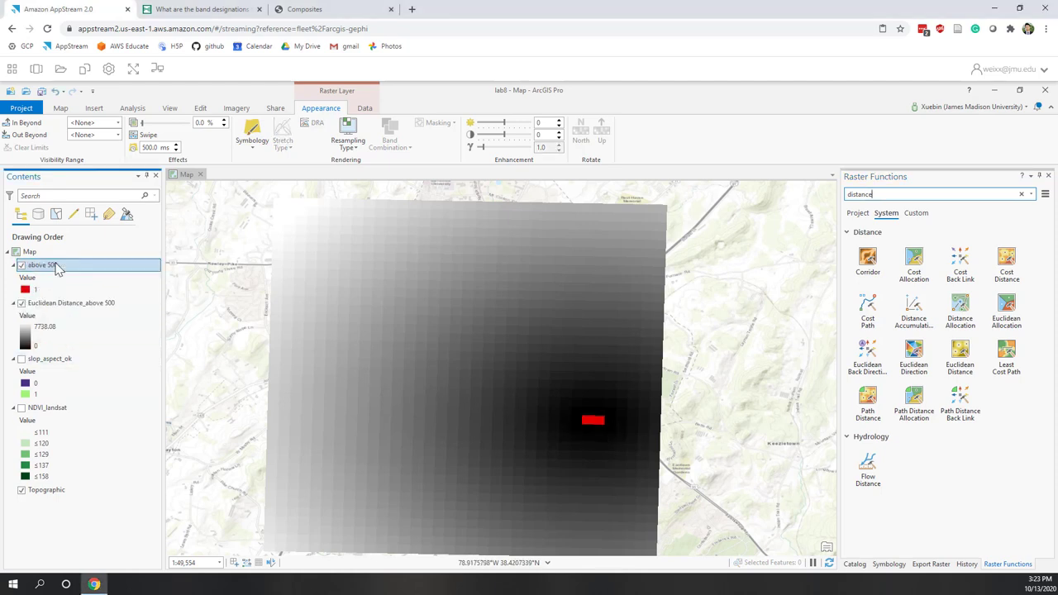
{"action": "left_click", "coordinate": [73, 305]}
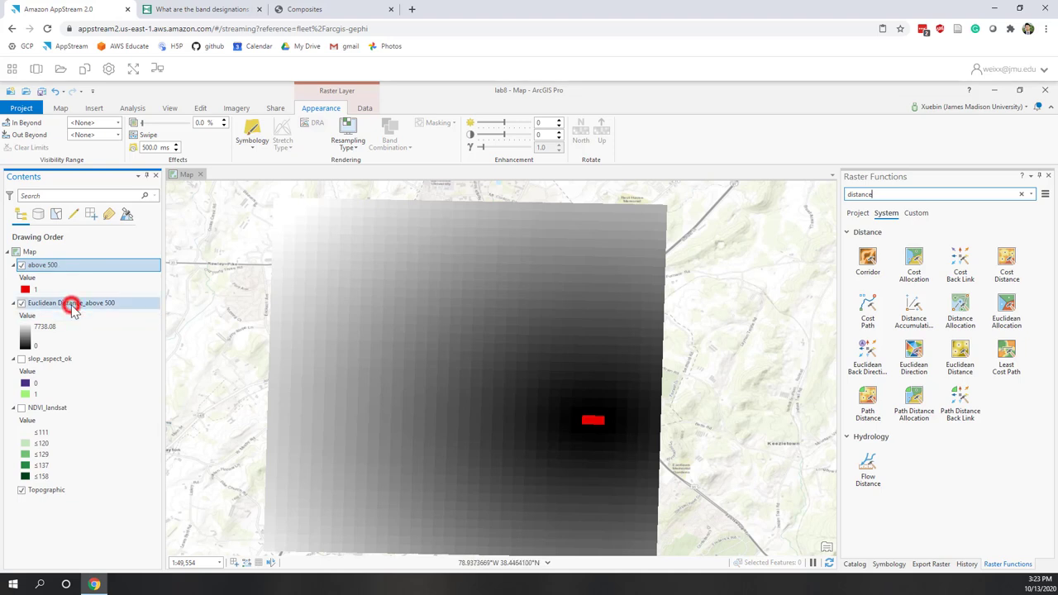
{"action": "left_click", "coordinate": [245, 145]}
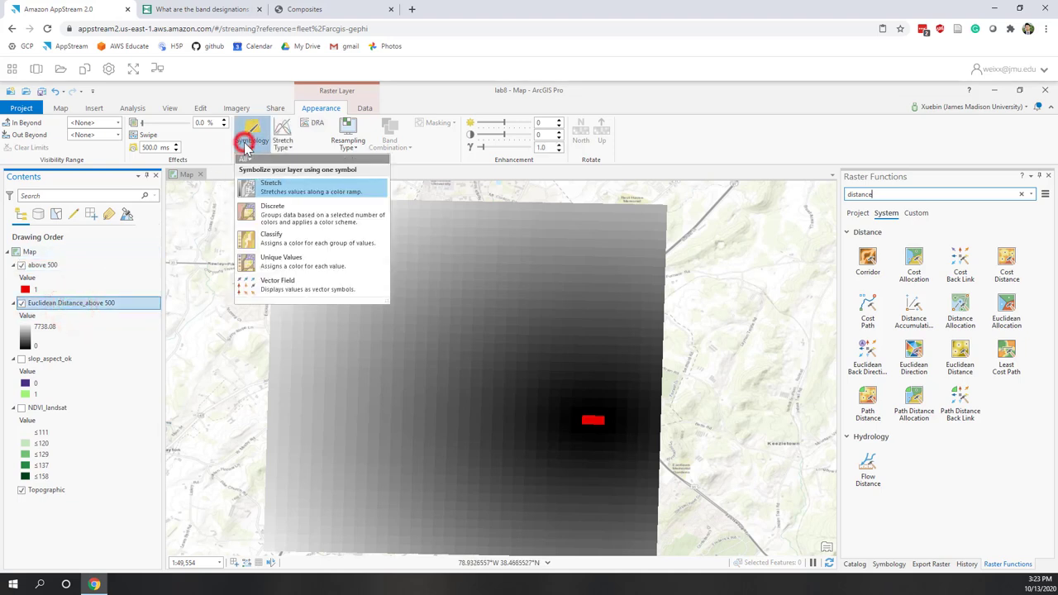
{"action": "left_click", "coordinate": [300, 240]}
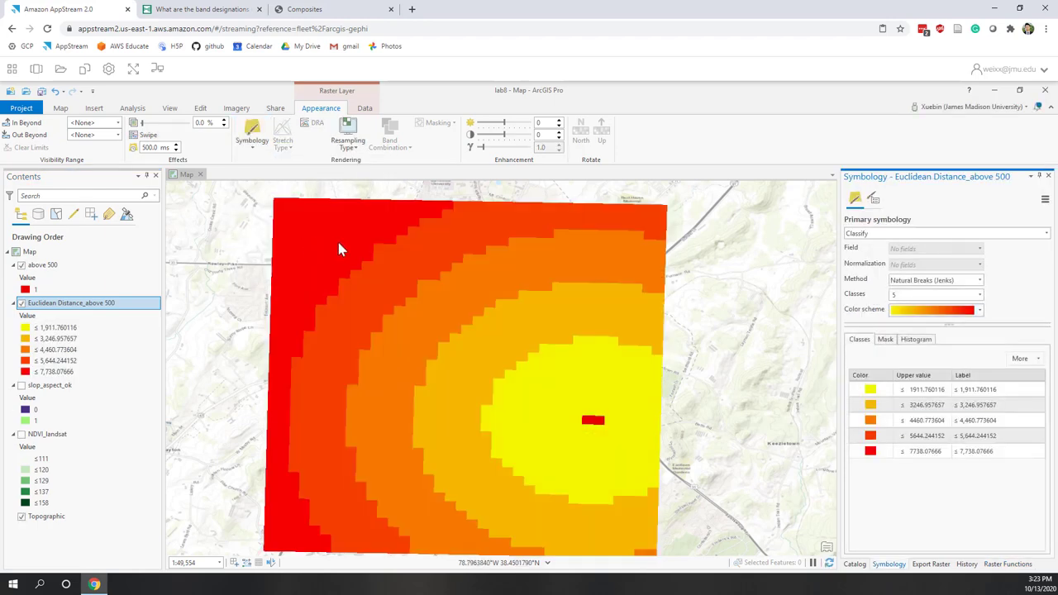
{"action": "left_click", "coordinate": [981, 311]}
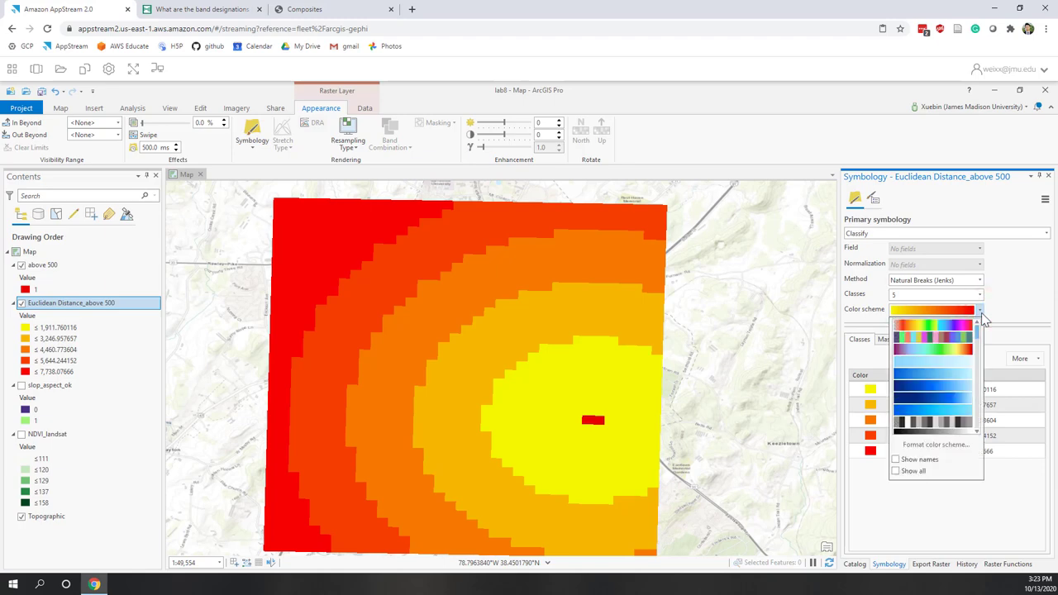
{"action": "left_click", "coordinate": [956, 374]}
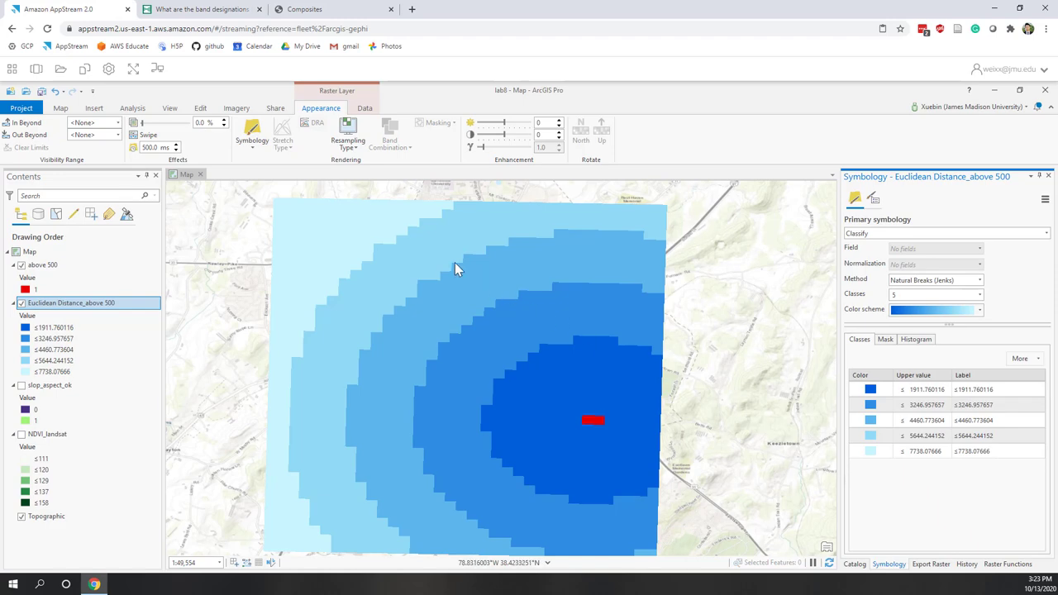
Step: Examine the extent of the distance raster and remove the above 500 layer from the map
{"action": "scroll", "coordinate": [455, 263], "scroll_direction": "down", "scroll_amount": 3}
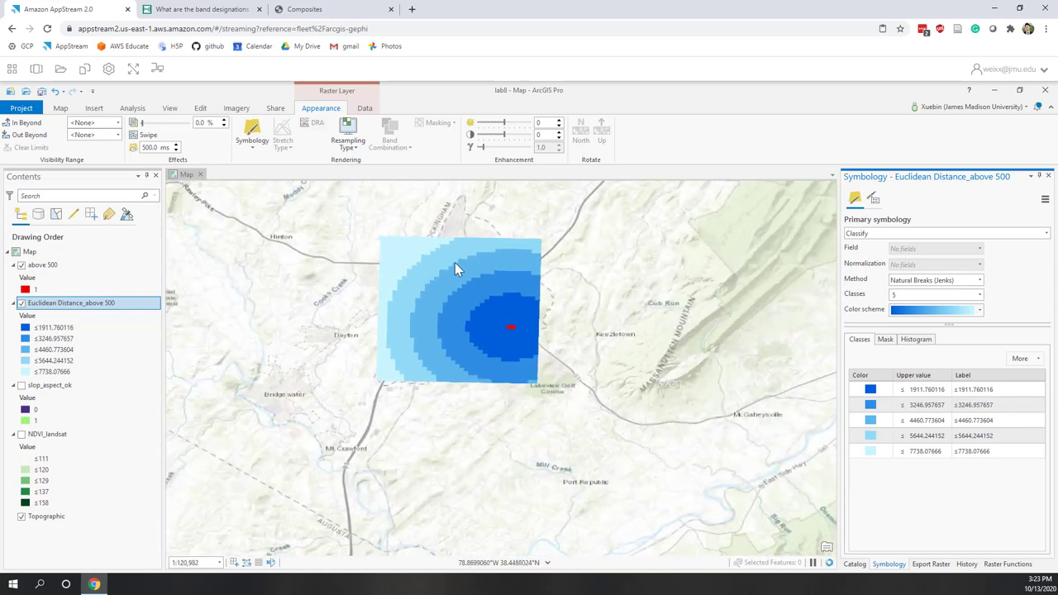
{"action": "scroll", "coordinate": [455, 262], "scroll_direction": "up", "scroll_amount": 2}
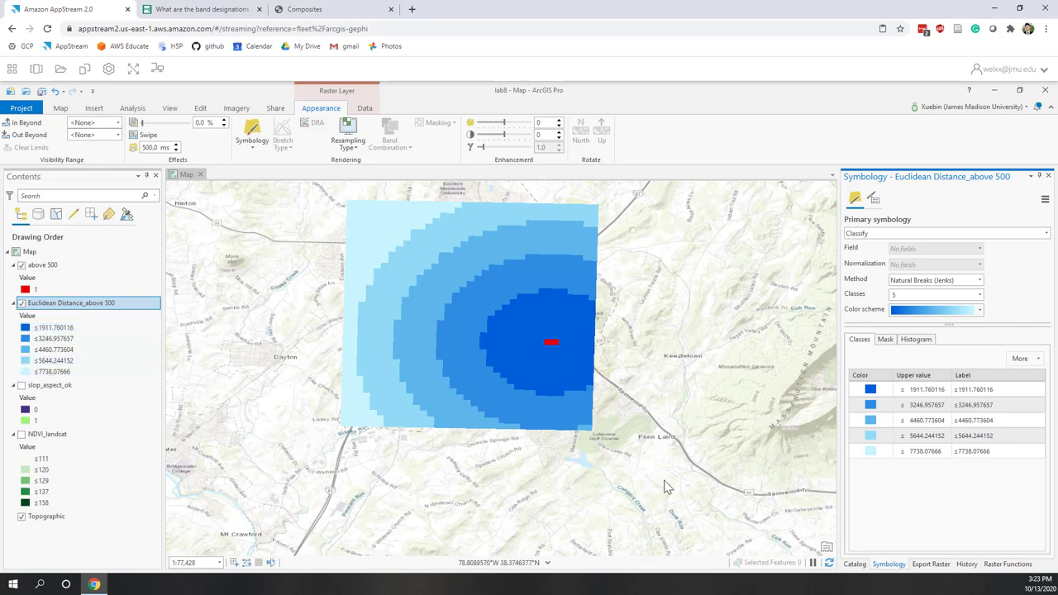
{"action": "scroll", "coordinate": [668, 488], "scroll_direction": "down", "scroll_amount": 2}
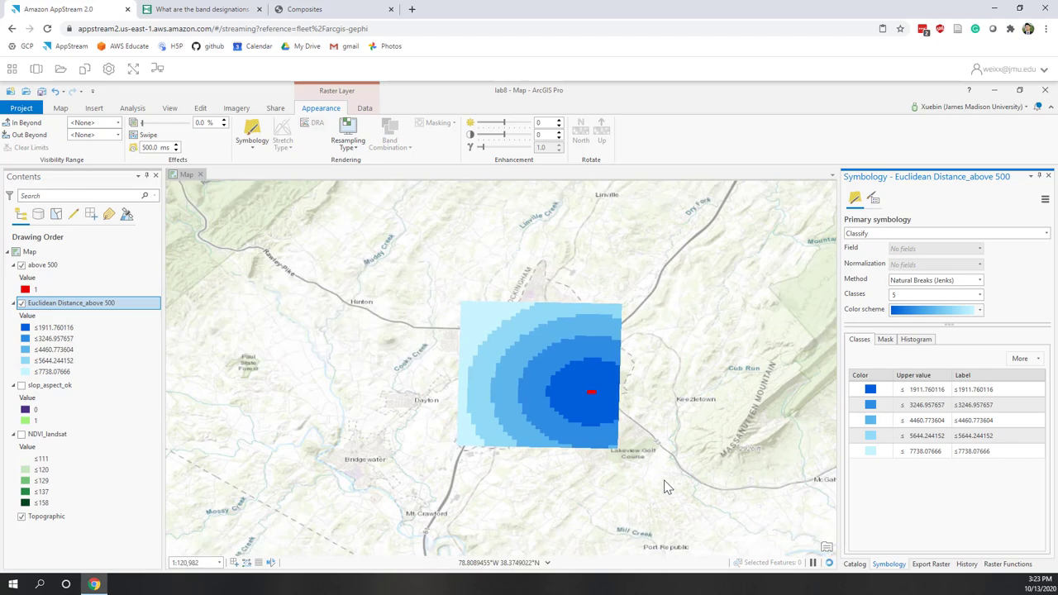
{"action": "left_click", "coordinate": [41, 264]}
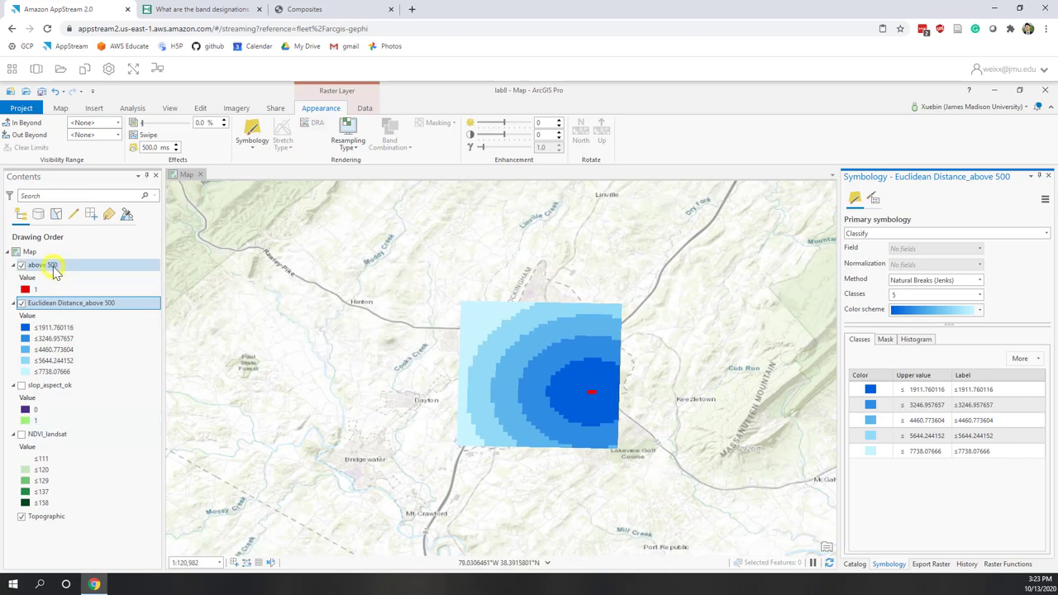
{"action": "right_click", "coordinate": [52, 265]}
{"action": "left_click", "coordinate": [76, 272]}
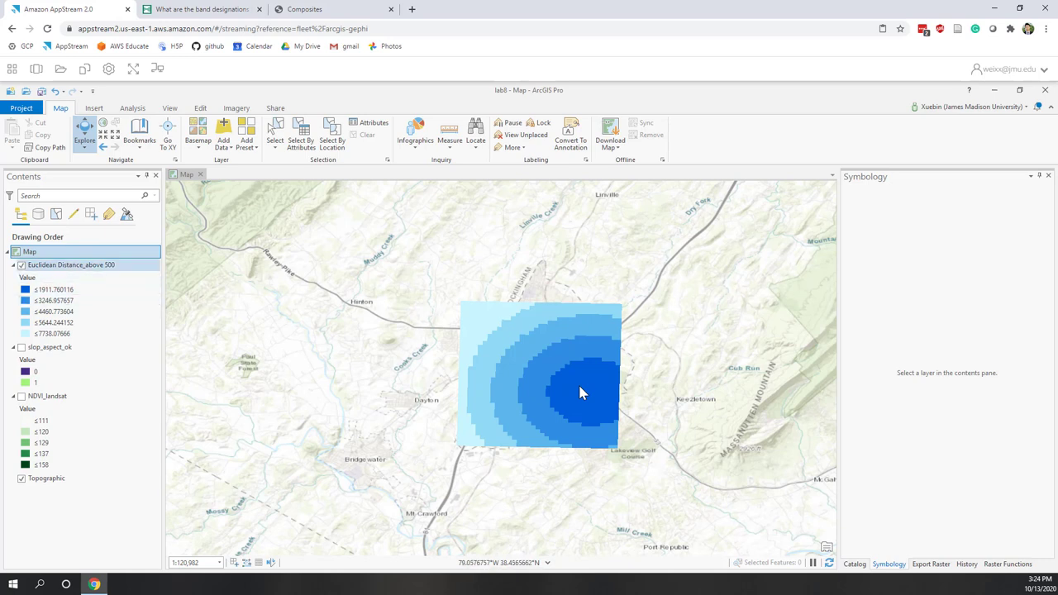
Step: Hide the Euclidean distance layer, view NDVI_landsat on its own, and switch the display to slop_aspect_ok
{"action": "left_click", "coordinate": [21, 399]}
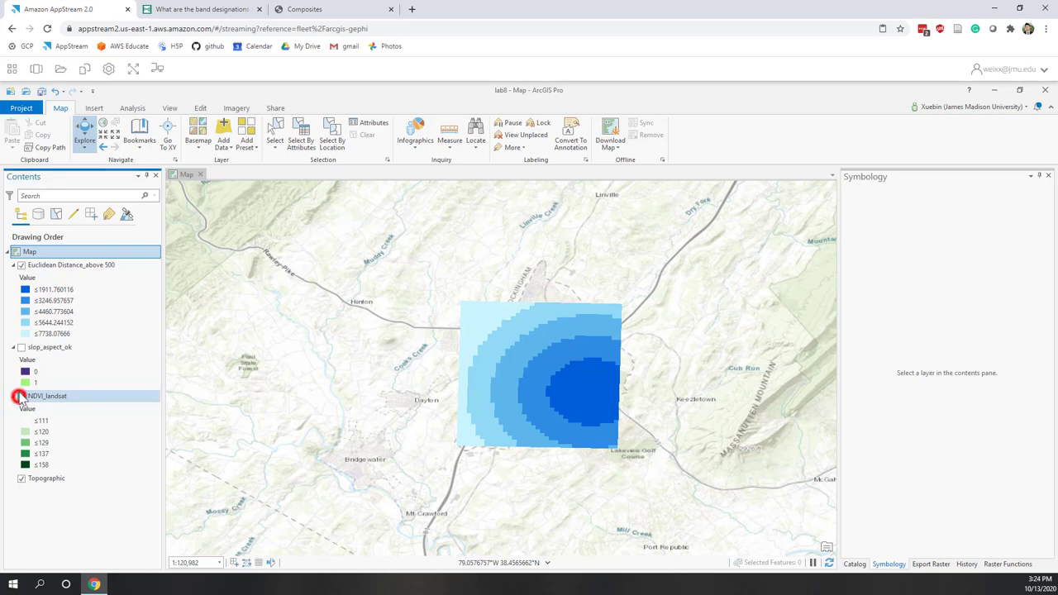
{"action": "left_click", "coordinate": [22, 265]}
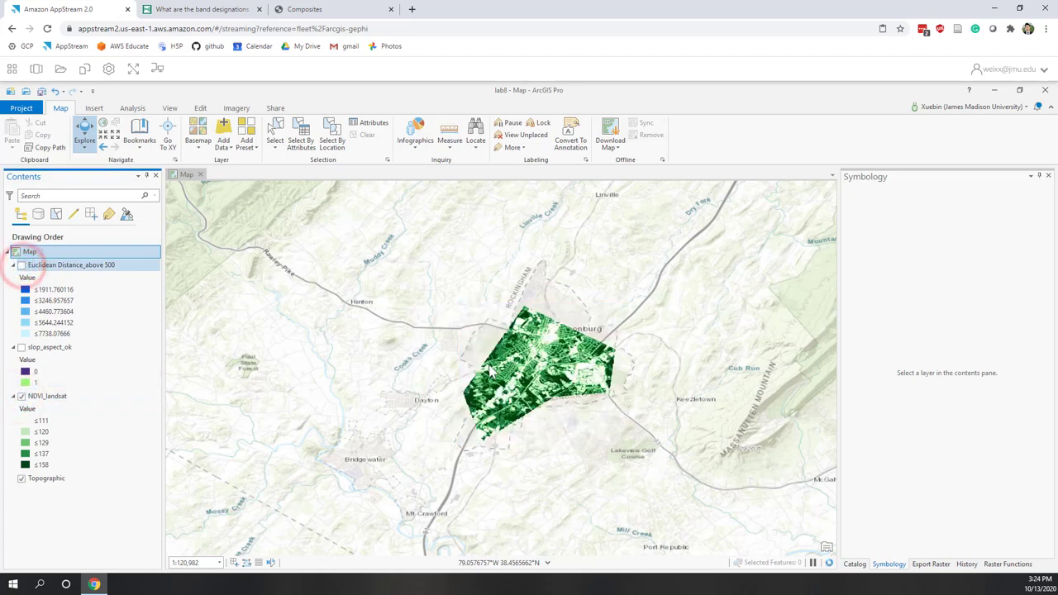
{"action": "scroll", "coordinate": [546, 383], "scroll_direction": "up", "scroll_amount": 3}
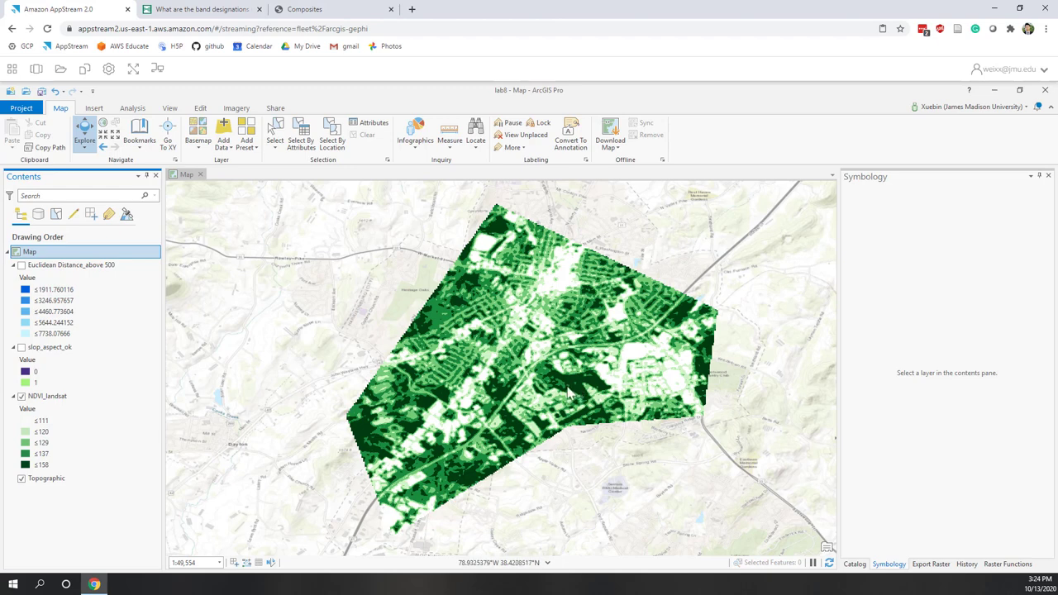
{"action": "left_click", "coordinate": [22, 397]}
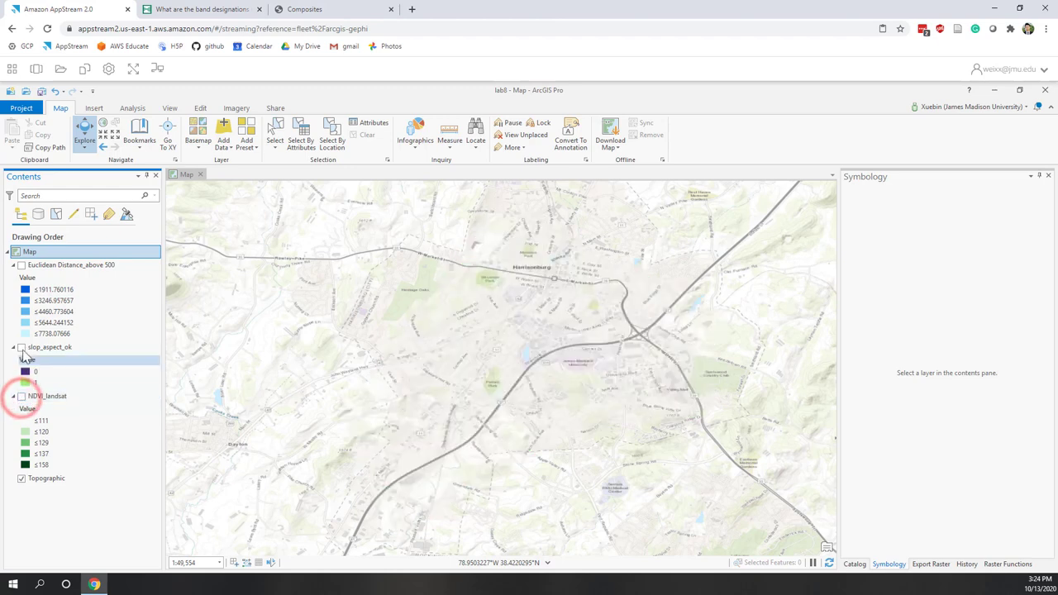
{"action": "left_click", "coordinate": [22, 348]}
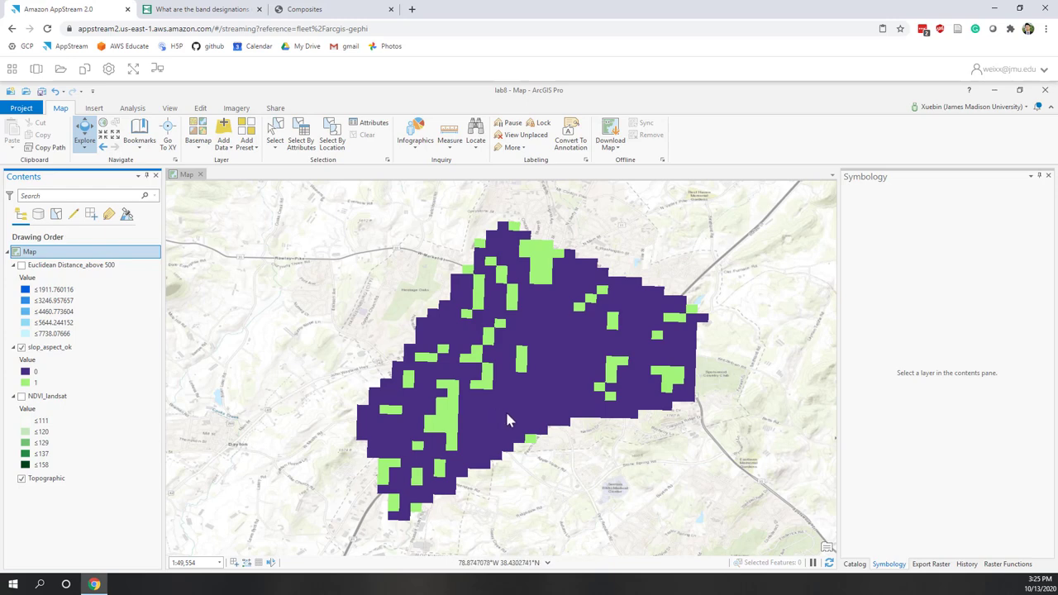
Step: Open the Calculator raster function and define the variable distance as the Euclidean Distance_above 500 raster
{"action": "left_click", "coordinate": [1000, 564]}
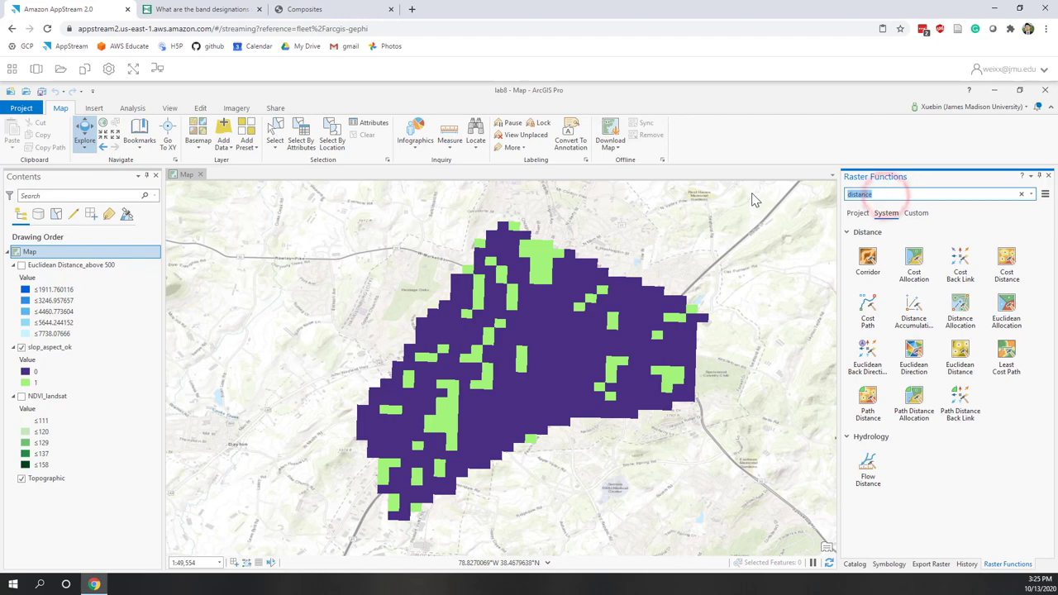
{"action": "key", "text": "Escape"}
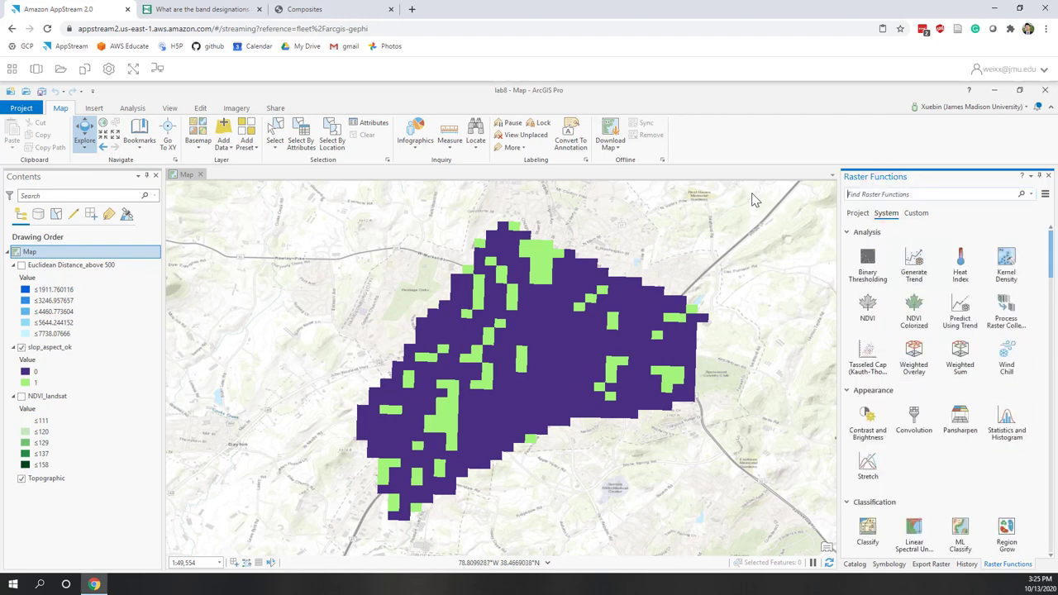
{"action": "left_click_drag", "start_coordinate": [1052, 260], "coordinate": [1044, 370]}
{"action": "left_click_drag", "start_coordinate": [1042, 379], "coordinate": [1043, 440]}
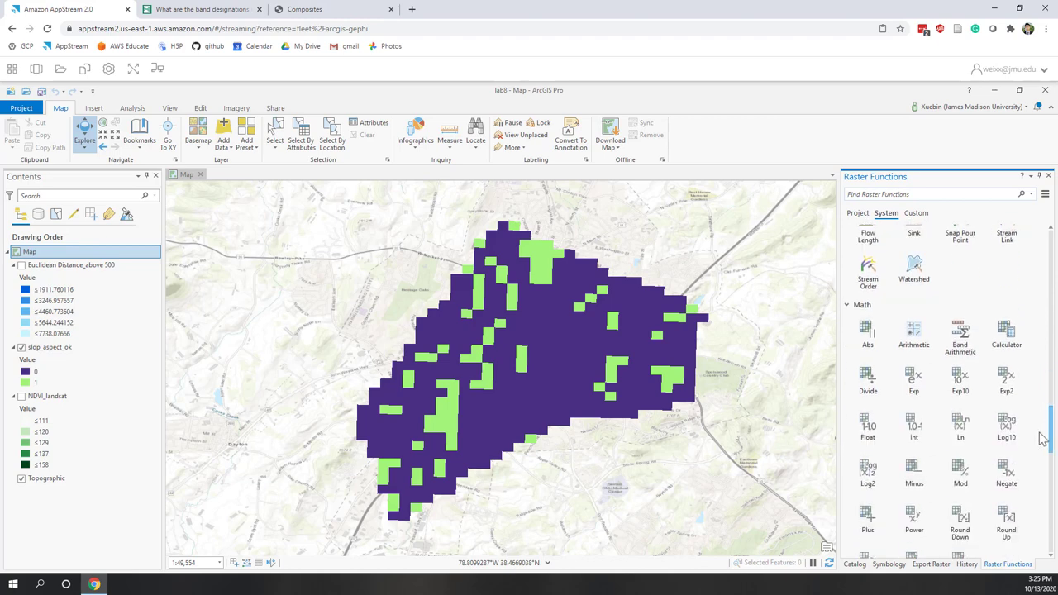
{"action": "left_click", "coordinate": [1017, 352]}
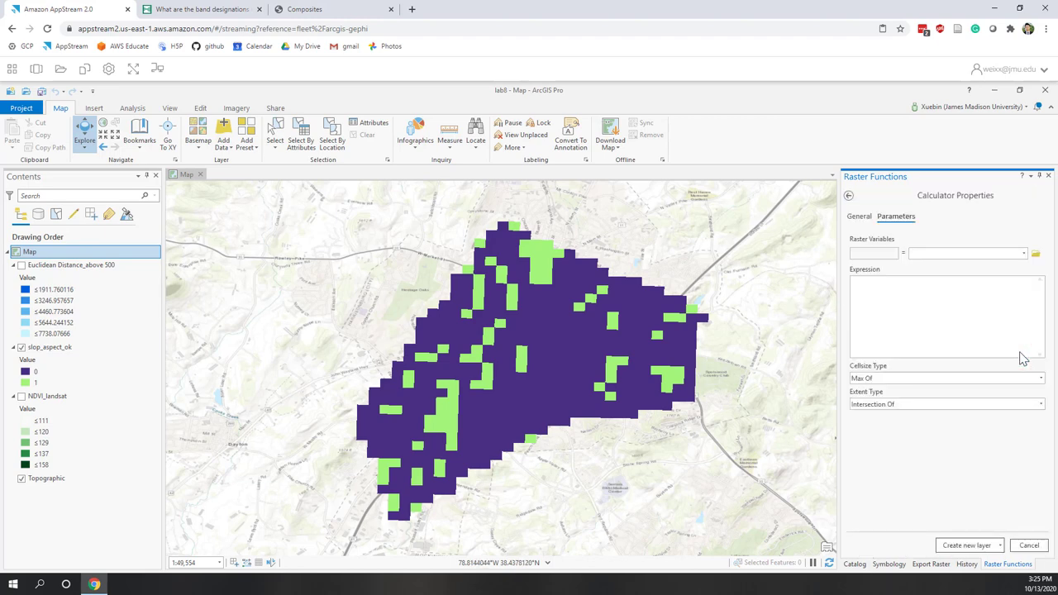
{"action": "left_click", "coordinate": [1024, 253]}
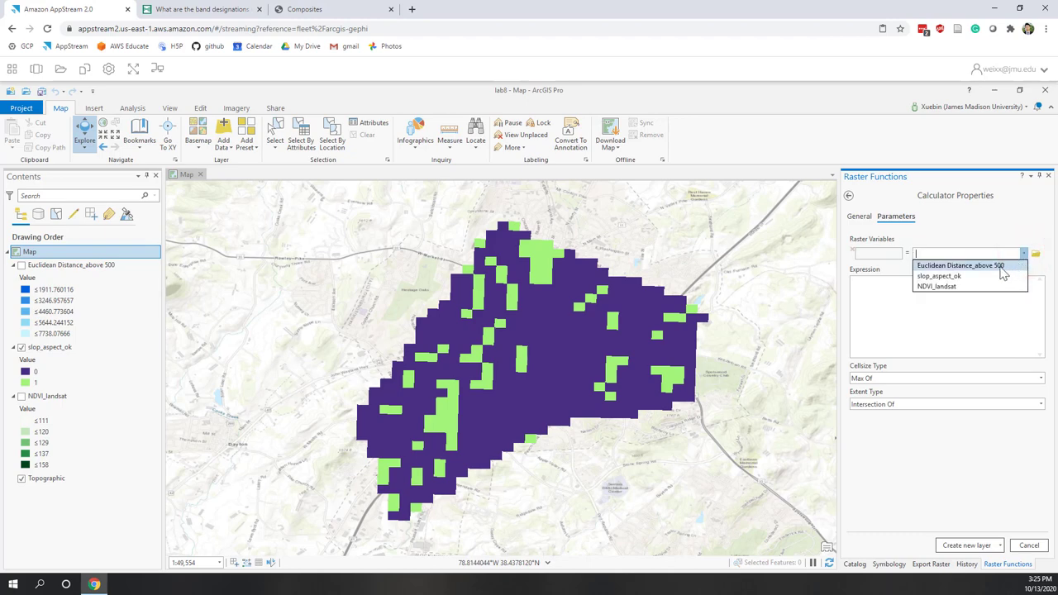
{"action": "left_click", "coordinate": [997, 266]}
{"action": "left_click", "coordinate": [880, 253]}
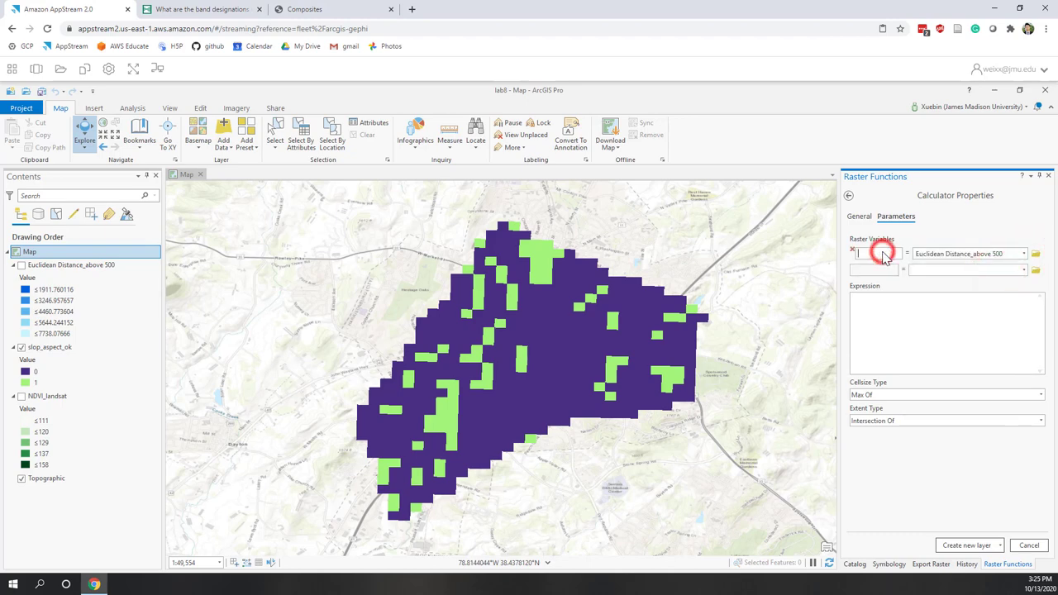
{"action": "type", "text": "distance"}
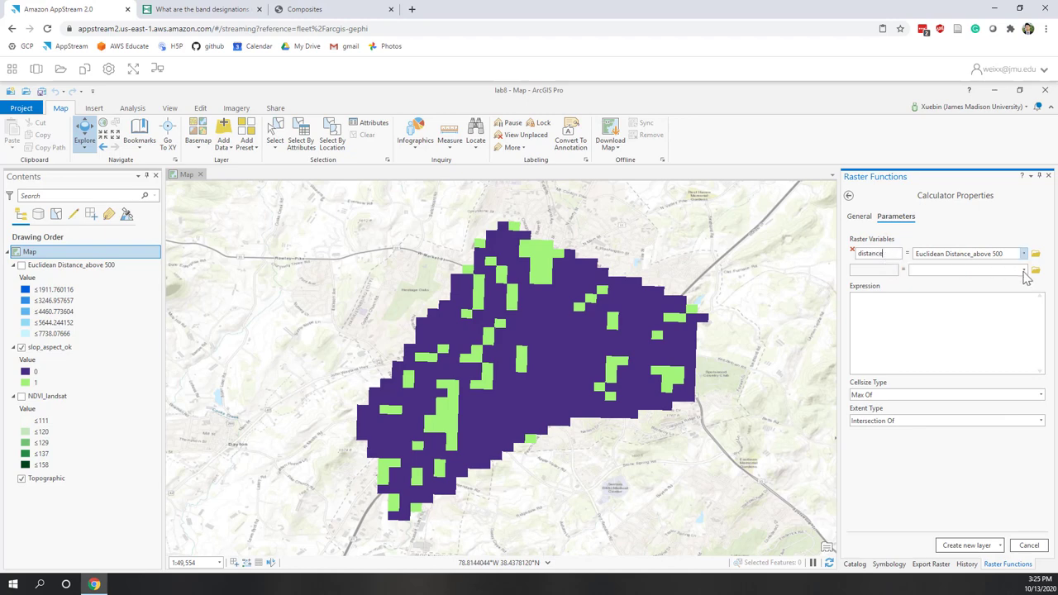
Step: Add a second Calculator variable named ndvi that refers to the NDVI_landsat raster
{"action": "left_click", "coordinate": [1025, 271]}
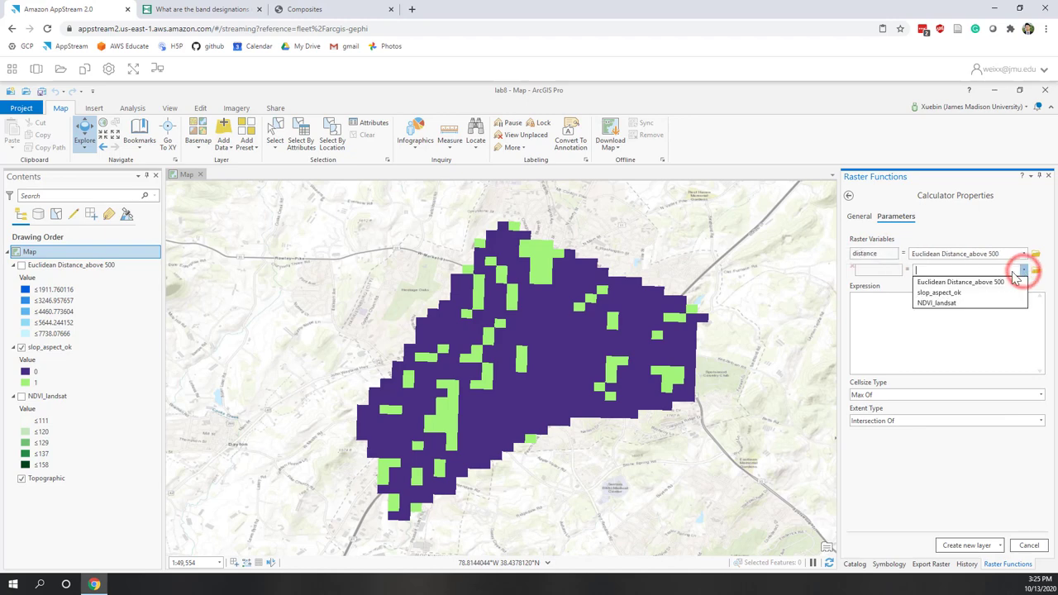
{"action": "left_click", "coordinate": [925, 303]}
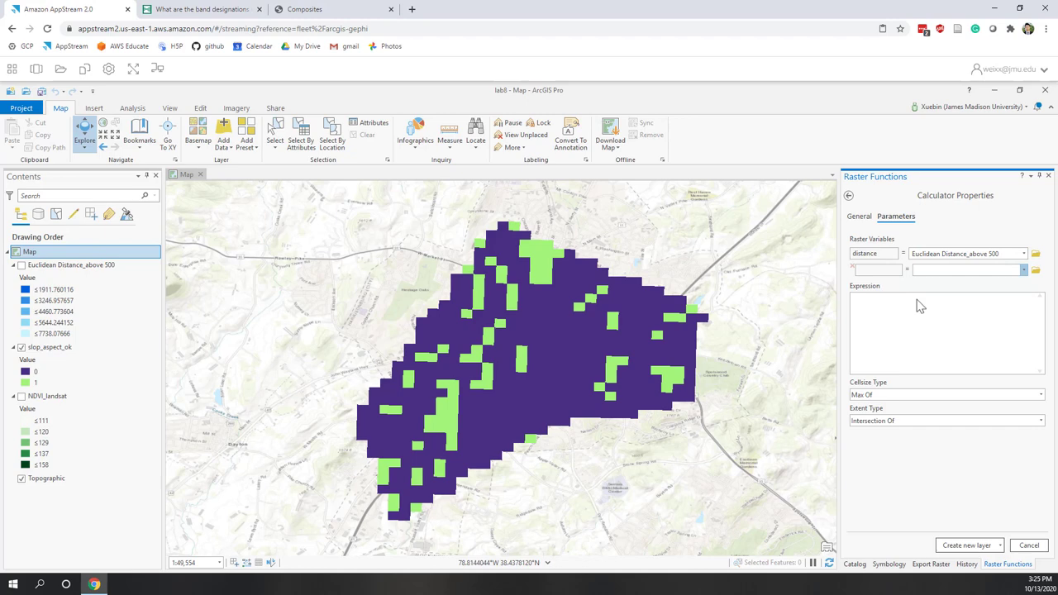
{"action": "left_click", "coordinate": [868, 273]}
{"action": "type", "text": "ndvi"}
{"action": "left_click", "coordinate": [972, 295]}
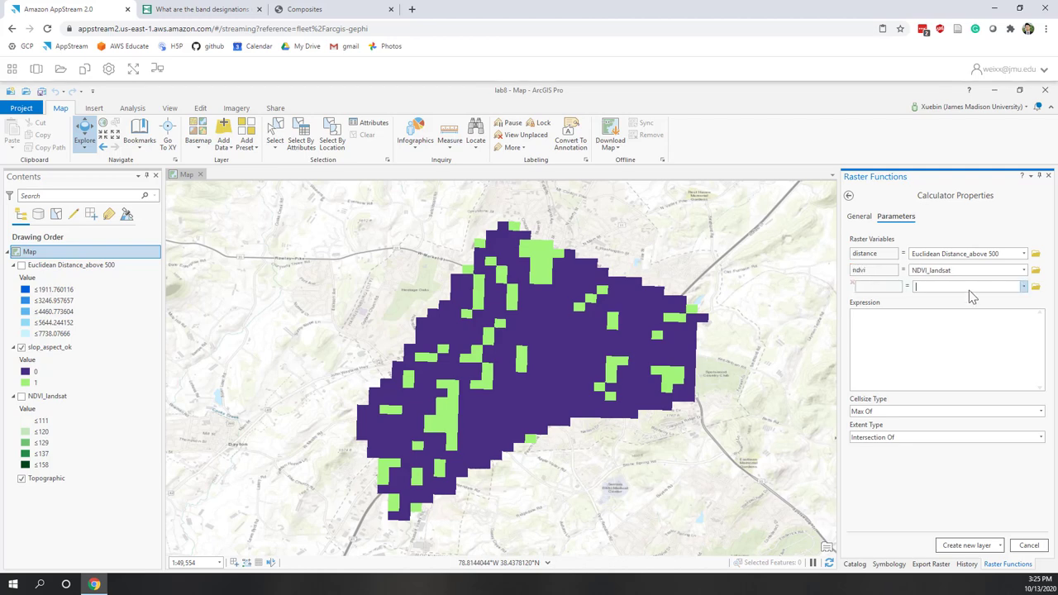
Step: Add a third Calculator variable named sloap_aspect that refers to the slop_aspect_ok raster
{"action": "left_click", "coordinate": [1024, 287]}
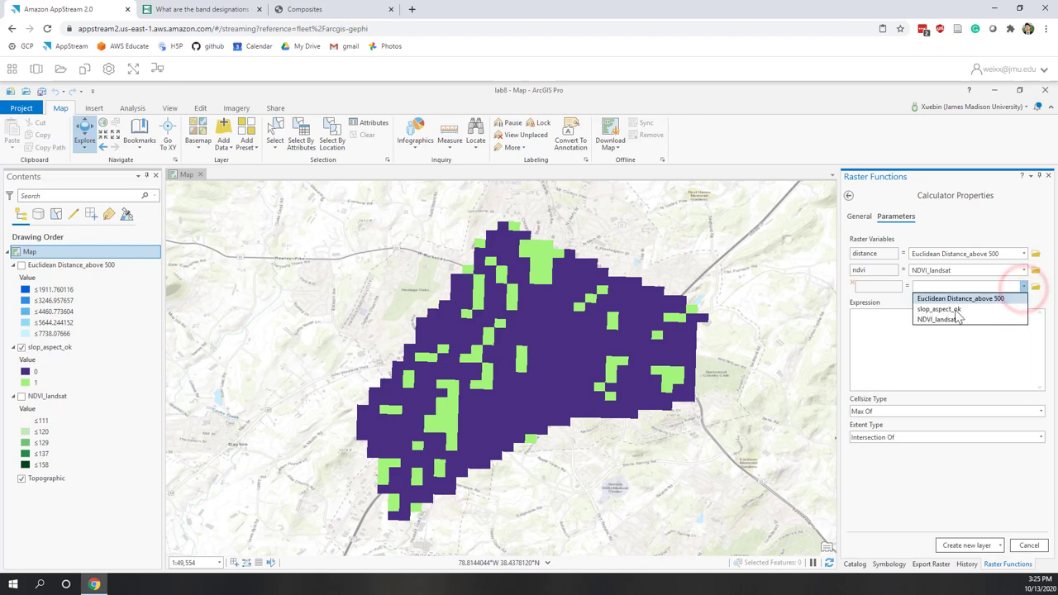
{"action": "left_click", "coordinate": [956, 309]}
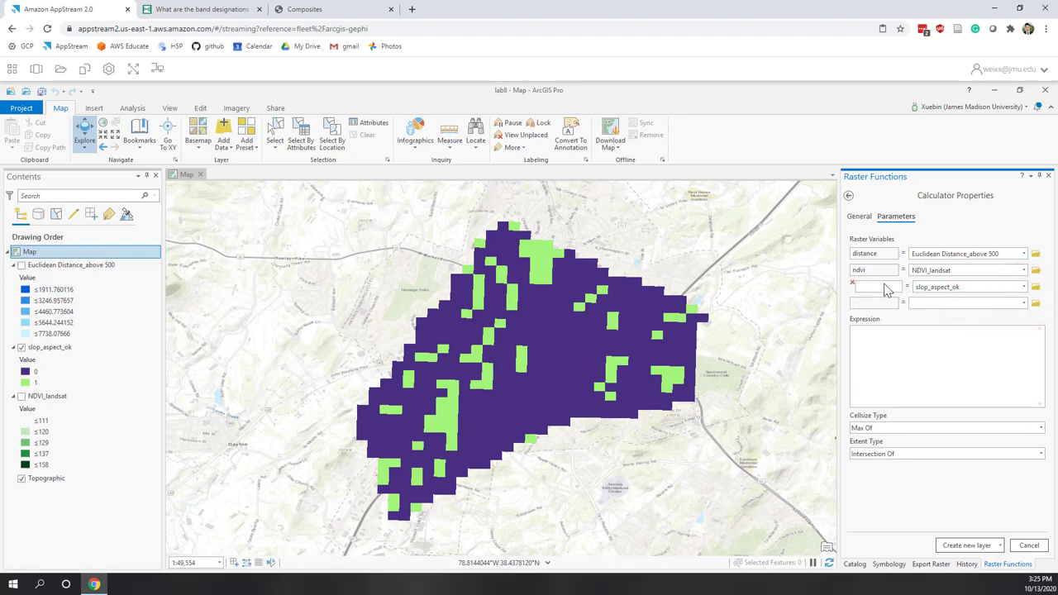
{"action": "type", "text": "sloap_aspect"}
Step: Write the Calculator expression as the sum of distance and ndvi in parentheses, multiplied by the beginning of the third variable's name: (distance+ndvi)*sloap
{"action": "left_click", "coordinate": [885, 348]}
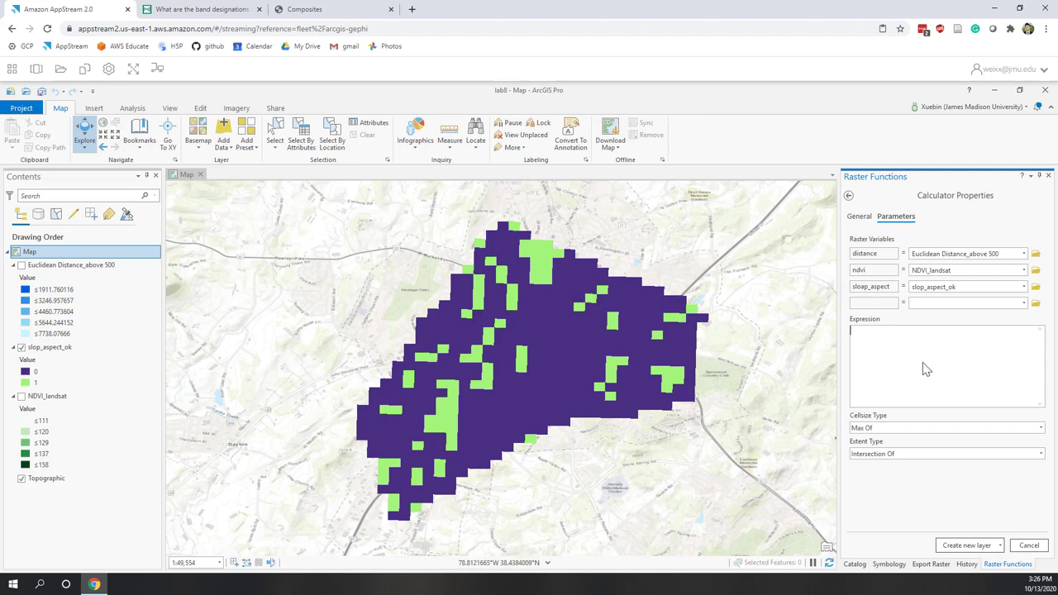
{"action": "type", "text": "()"}
{"action": "type", "text": "dis"}
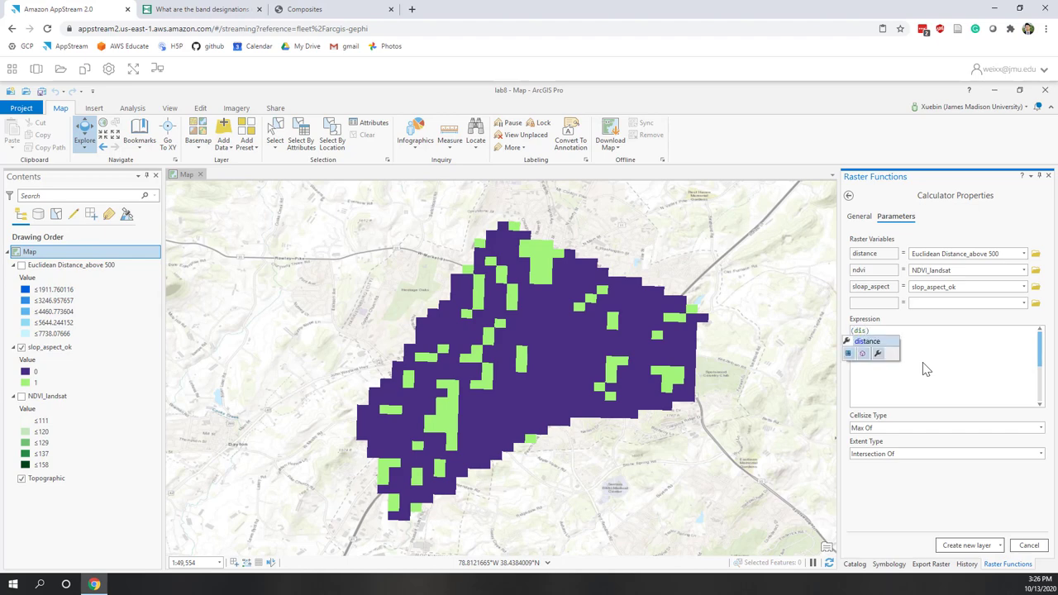
{"action": "key", "text": "Return"}
{"action": "type", "text": "+"}
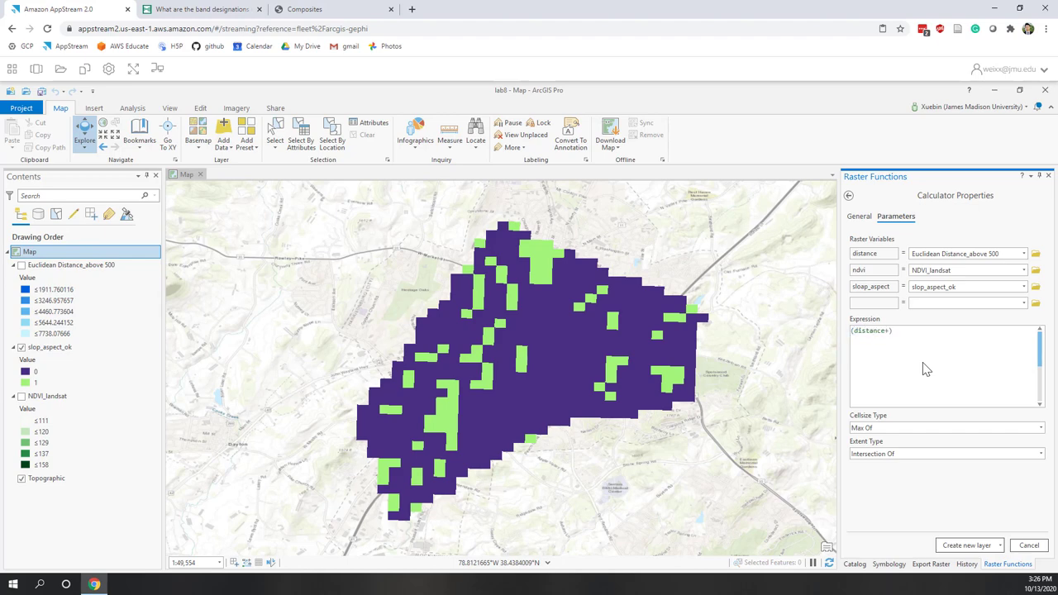
{"action": "type", "text": "ndvi"}
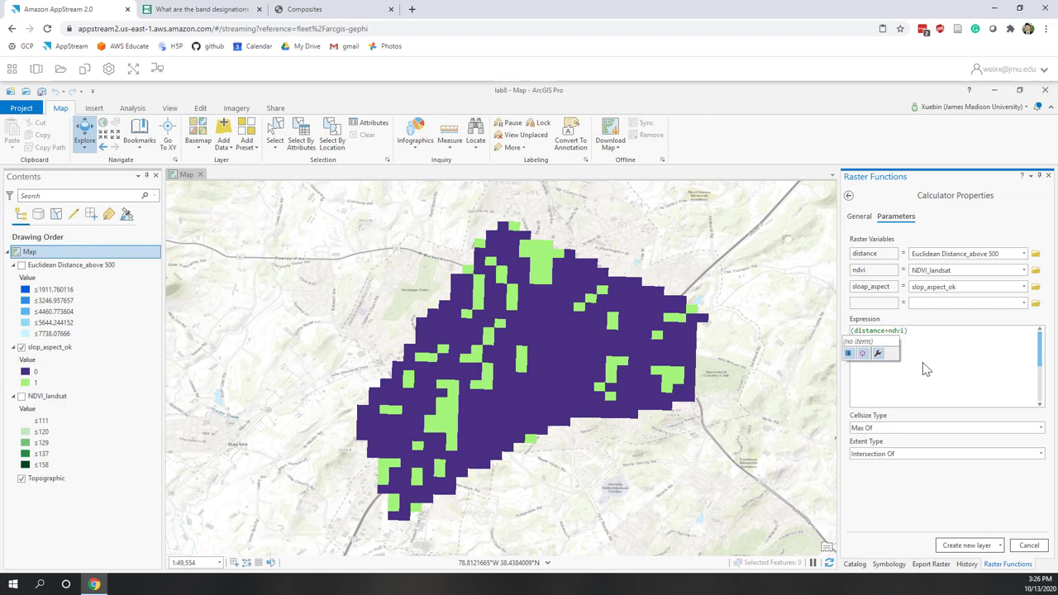
{"action": "key", "text": "Right"}
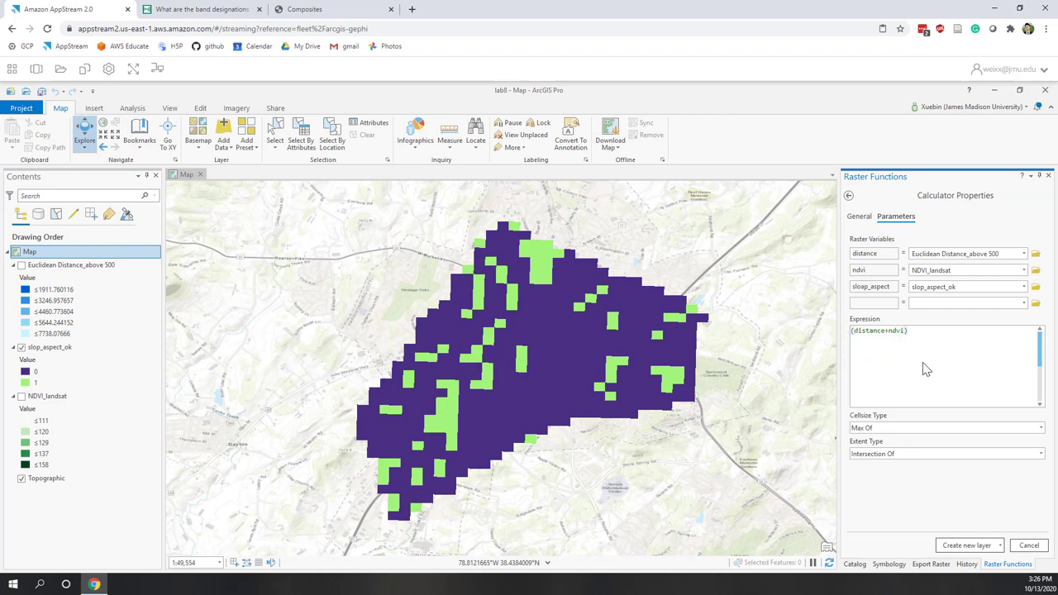
{"action": "type", "text": "*sl"}
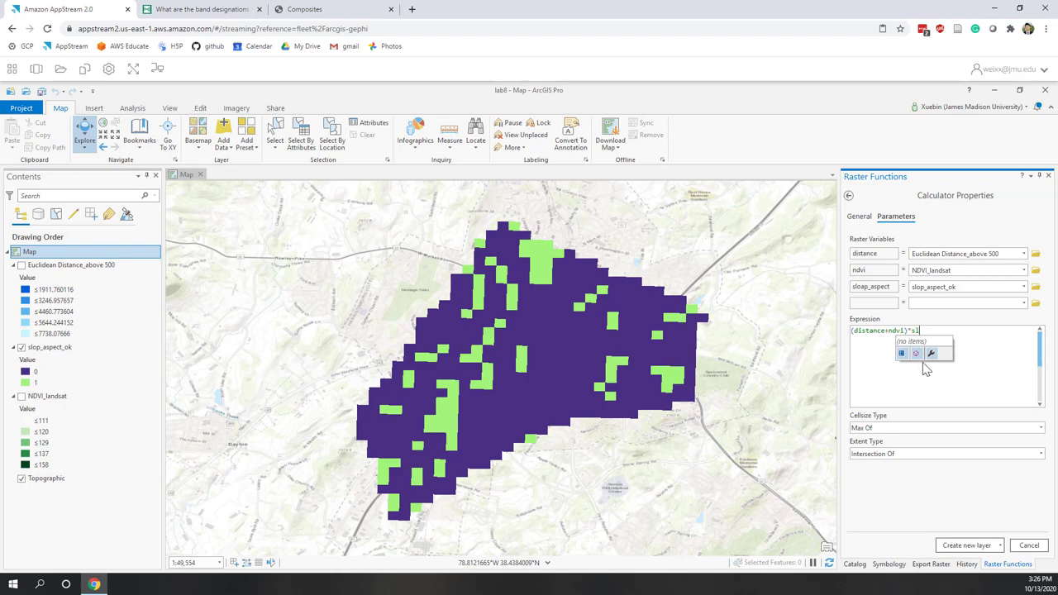
{"action": "type", "text": "oap"}
Step: Correct the third variable's name to slop_aspect and complete the expression as (distance+ndvi)*slop_aspect
{"action": "left_click", "coordinate": [858, 289]}
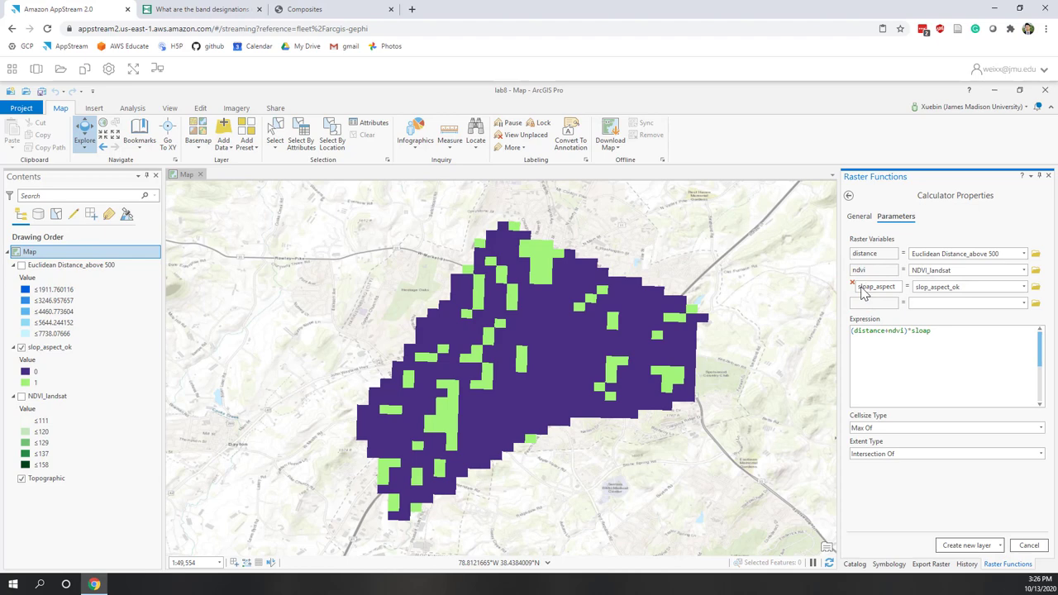
{"action": "left_click", "coordinate": [951, 335]}
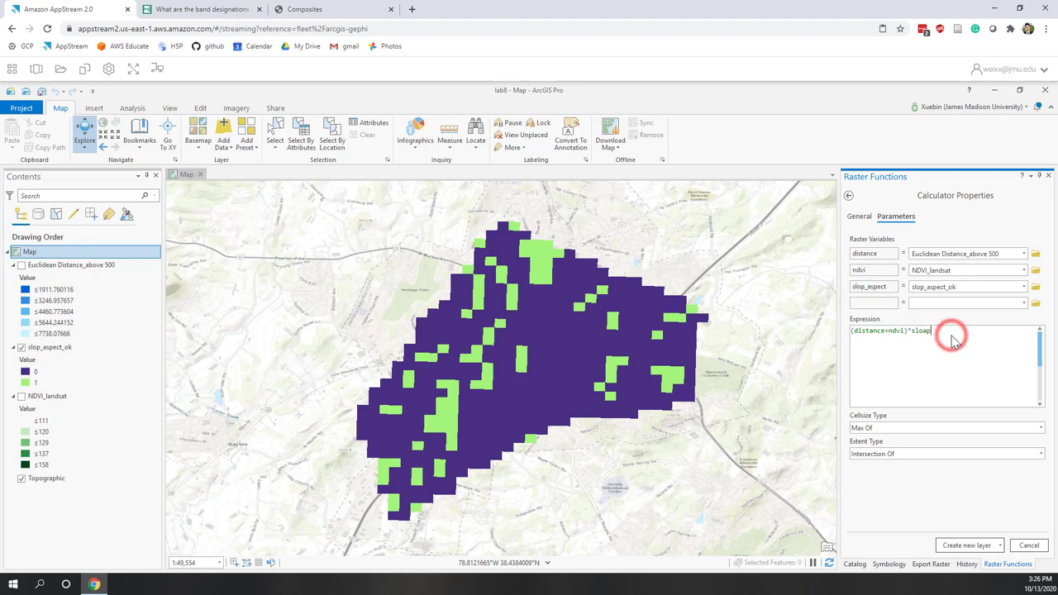
{"action": "key", "text": "BackSpace"}
{"action": "key", "text": "BackSpace"}
{"action": "key", "text": "BackSpace"}
{"action": "type", "text": "oap"}
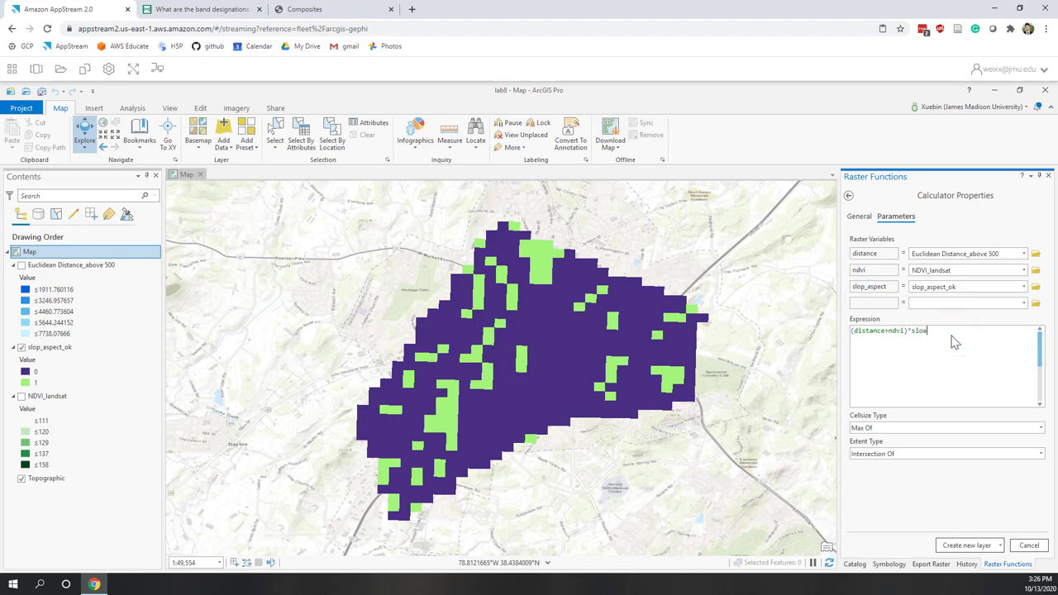
{"action": "key", "text": "BackSpace"}
{"action": "key", "text": "BackSpace"}
{"action": "type", "text": "p_aspect"}
Step: Apply a factor of 10 to ndvi inside the expression's parentheses and create the Calculator result as a new layer
{"action": "left_click", "coordinate": [892, 364]}
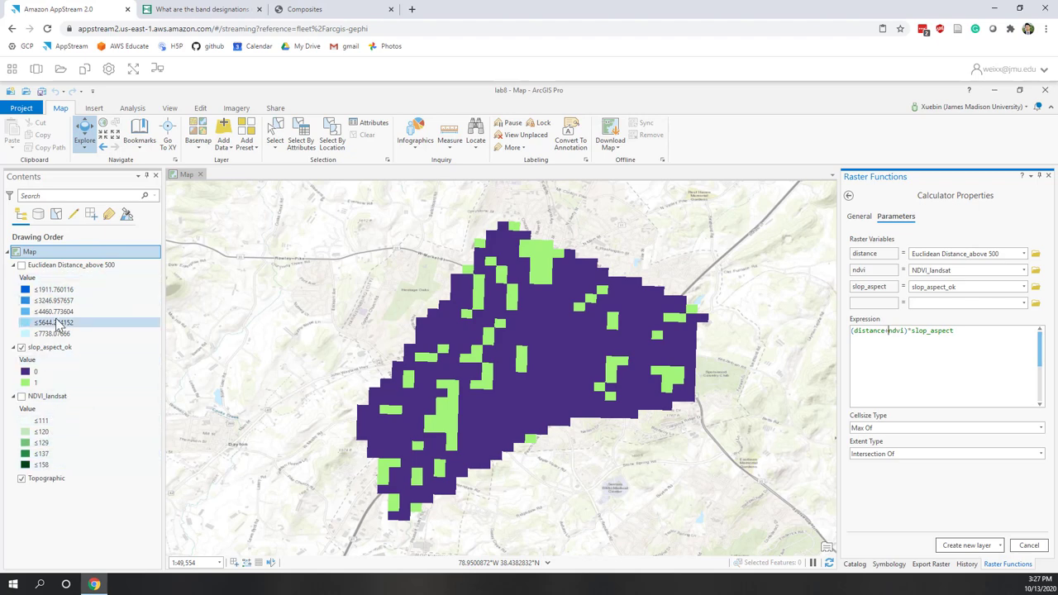
{"action": "left_click", "coordinate": [889, 376]}
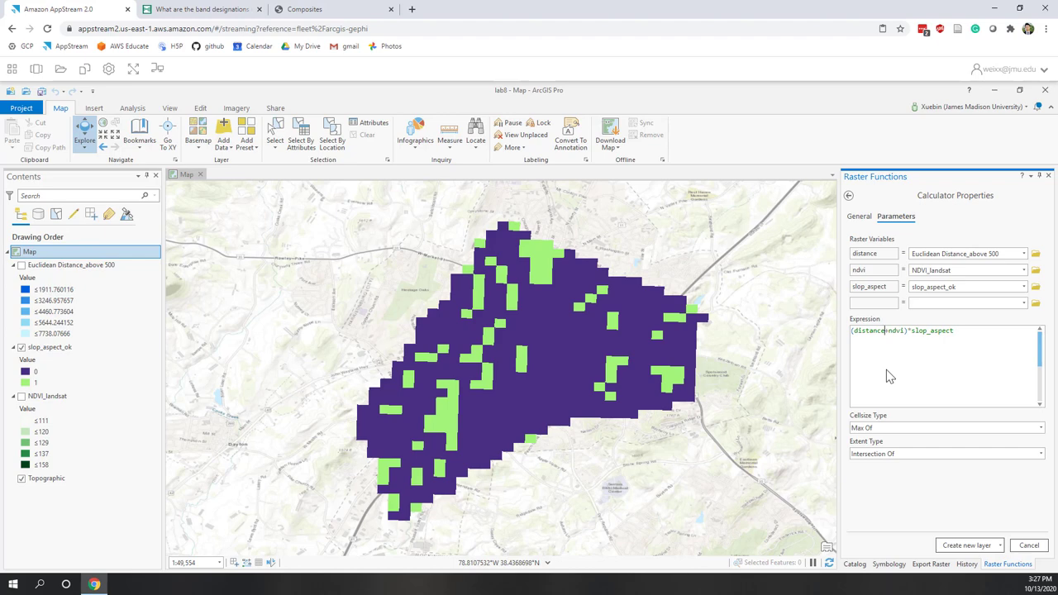
{"action": "left_click", "coordinate": [904, 330]}
{"action": "type", "text": "\"10"}
{"action": "left_click", "coordinate": [935, 383]}
{"action": "left_click", "coordinate": [965, 548]}
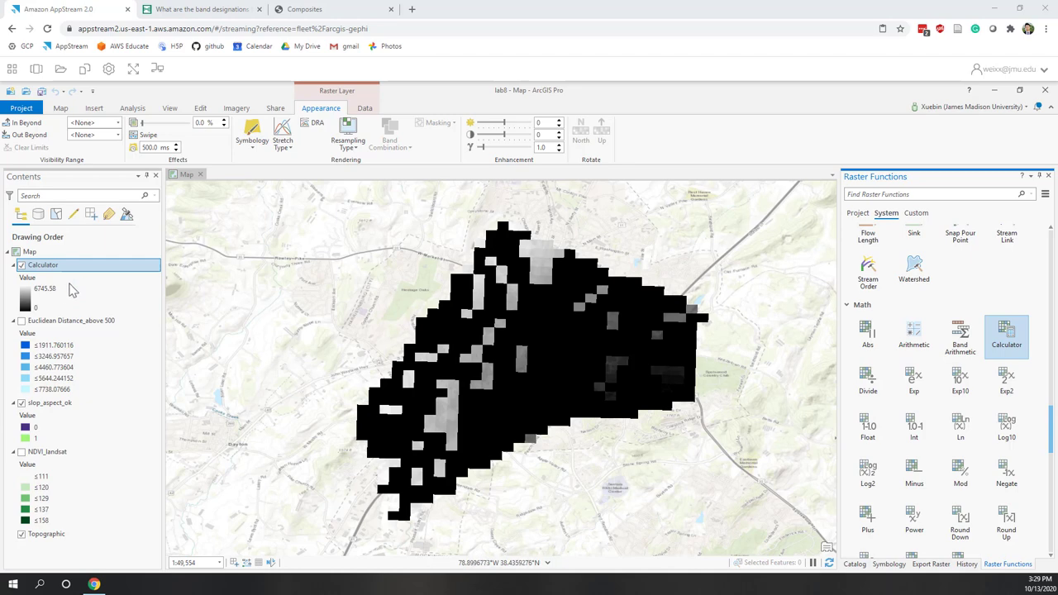
Step: Symbolize the Calculator layer with Classify and apply the green-to-red Condition Number color scheme
{"action": "left_click", "coordinate": [253, 134]}
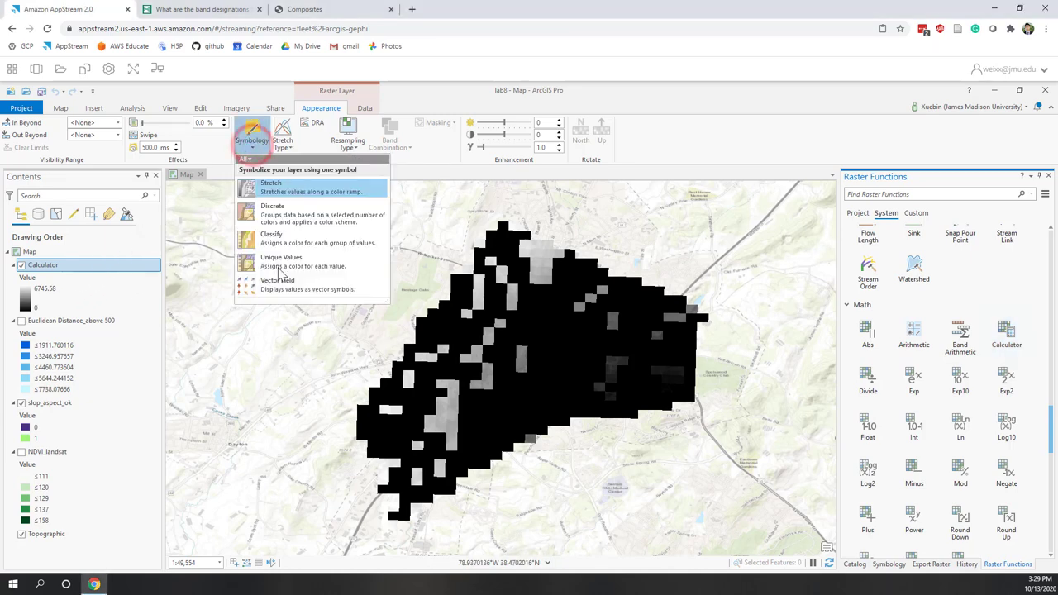
{"action": "left_click", "coordinate": [277, 238]}
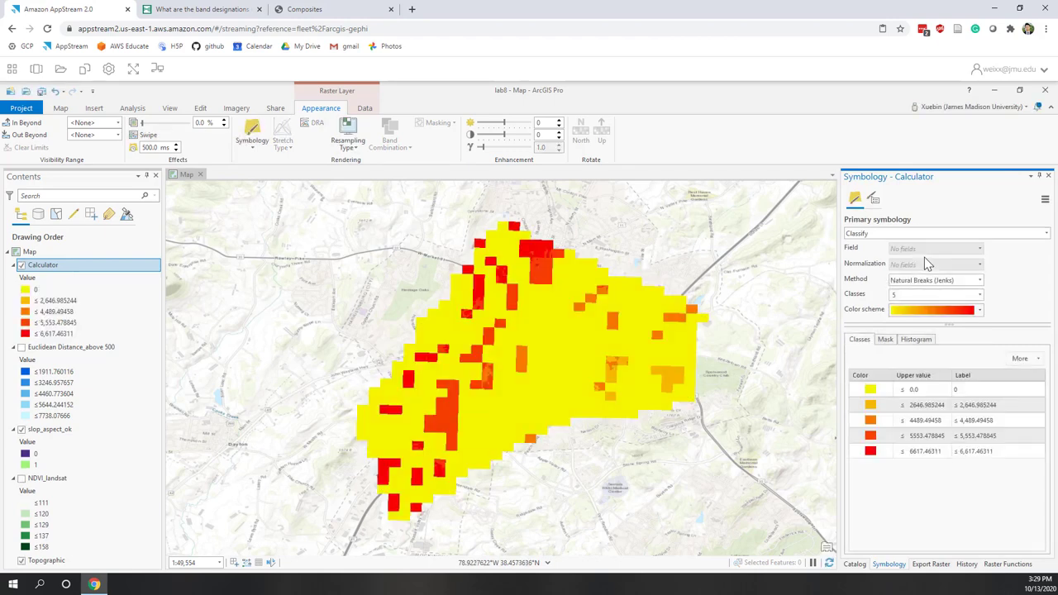
{"action": "left_click", "coordinate": [980, 313]}
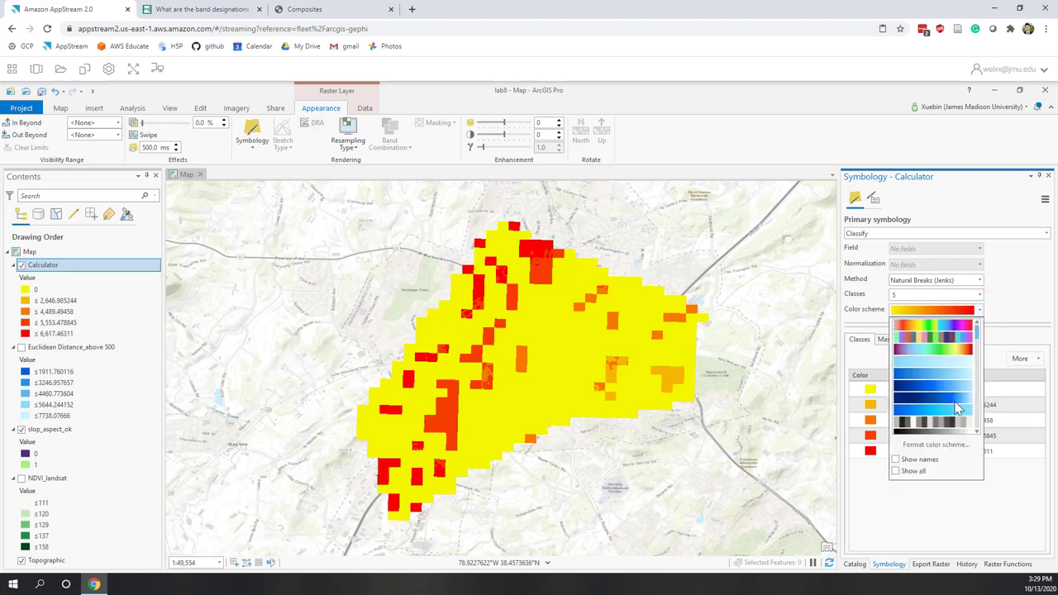
{"action": "scroll", "coordinate": [958, 407], "scroll_direction": "down", "scroll_amount": 3}
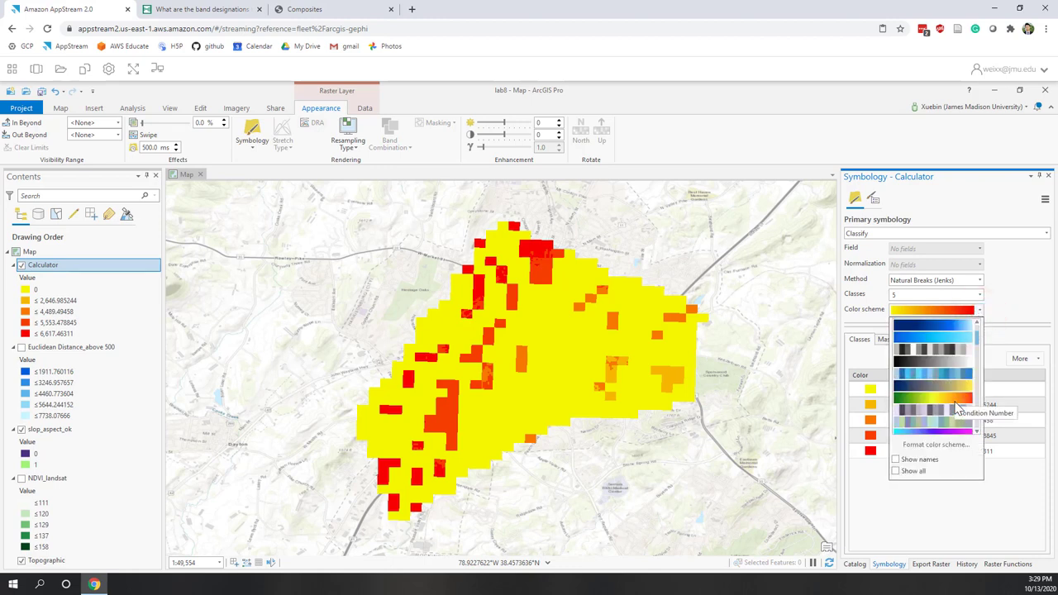
{"action": "left_click", "coordinate": [957, 401]}
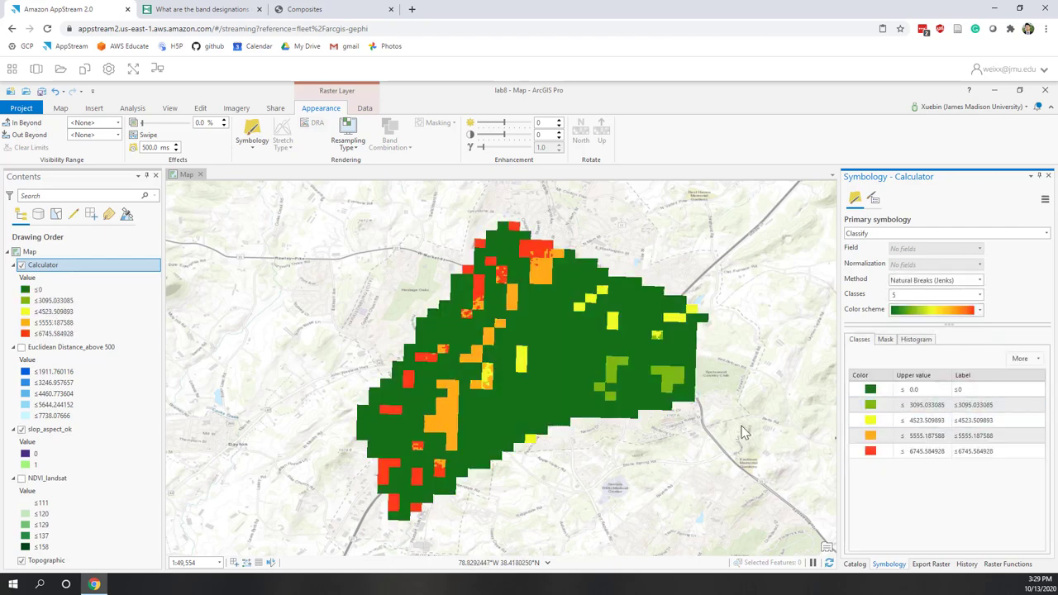
Step: Change the Calculator layer's color scheme to the green, yellow, brown and white ramp just below Elevation #1, and hide slop_aspect_ok
{"action": "left_click", "coordinate": [982, 311]}
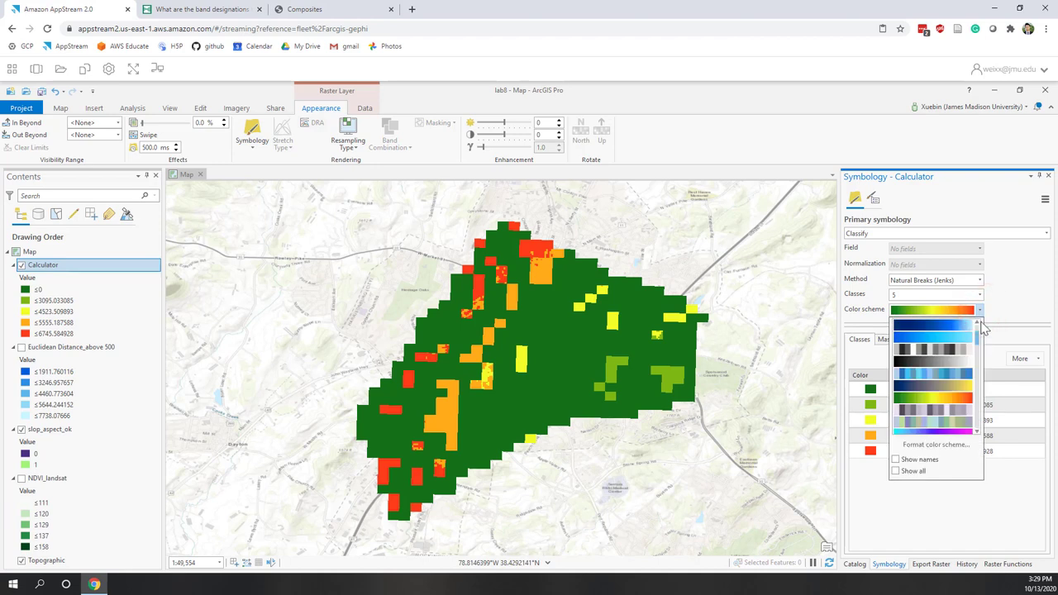
{"action": "scroll", "coordinate": [963, 401], "scroll_direction": "down", "scroll_amount": 2}
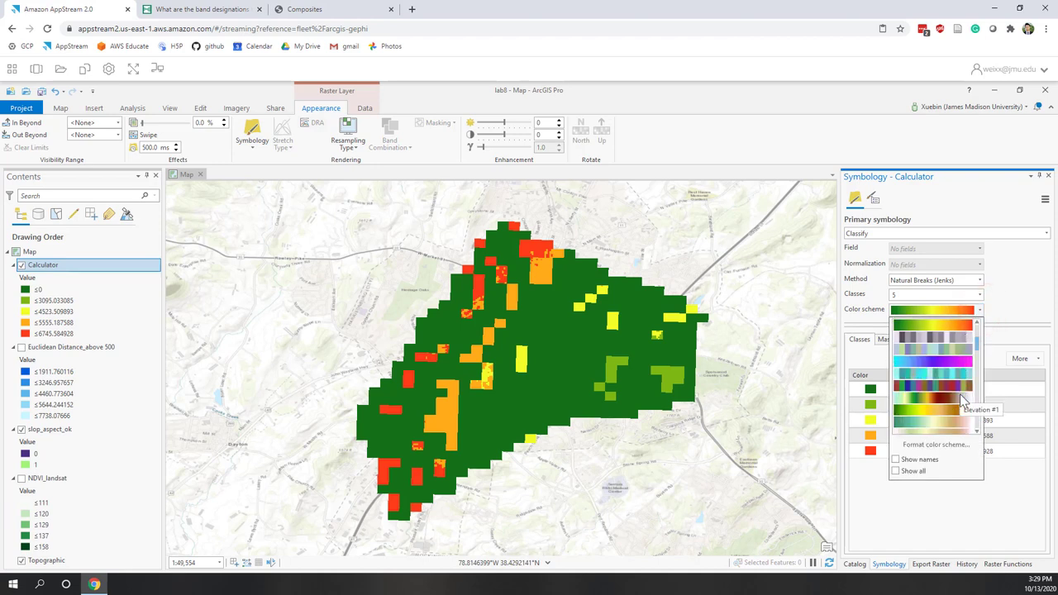
{"action": "left_click", "coordinate": [962, 407]}
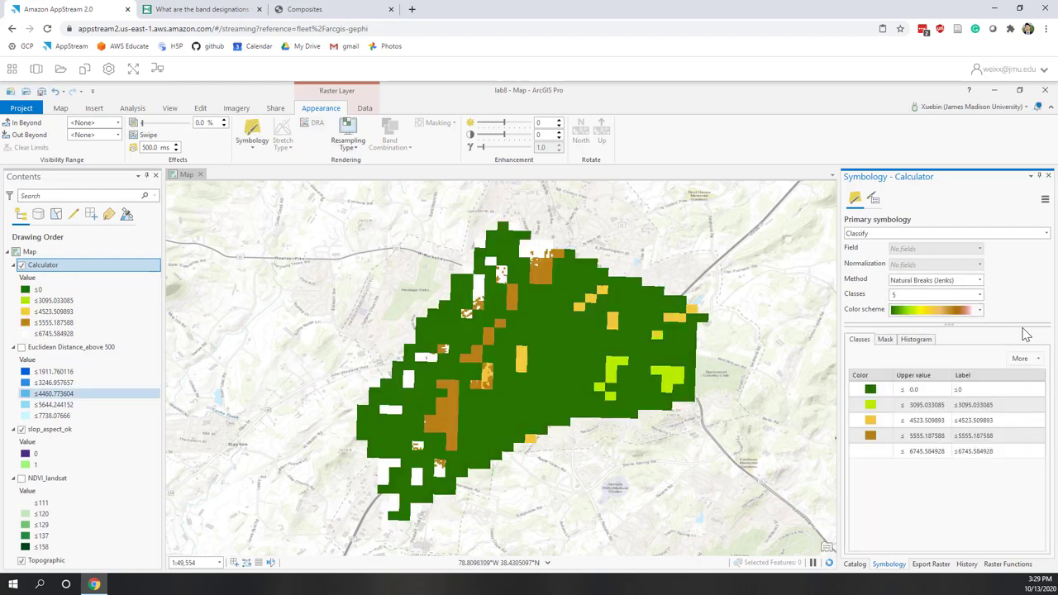
{"action": "left_click", "coordinate": [22, 429]}
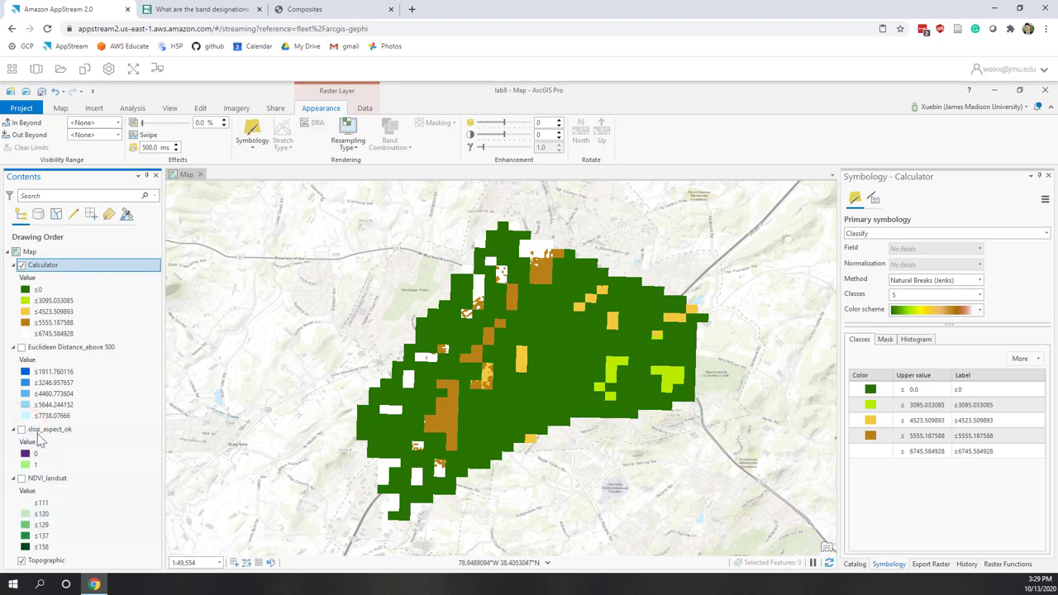